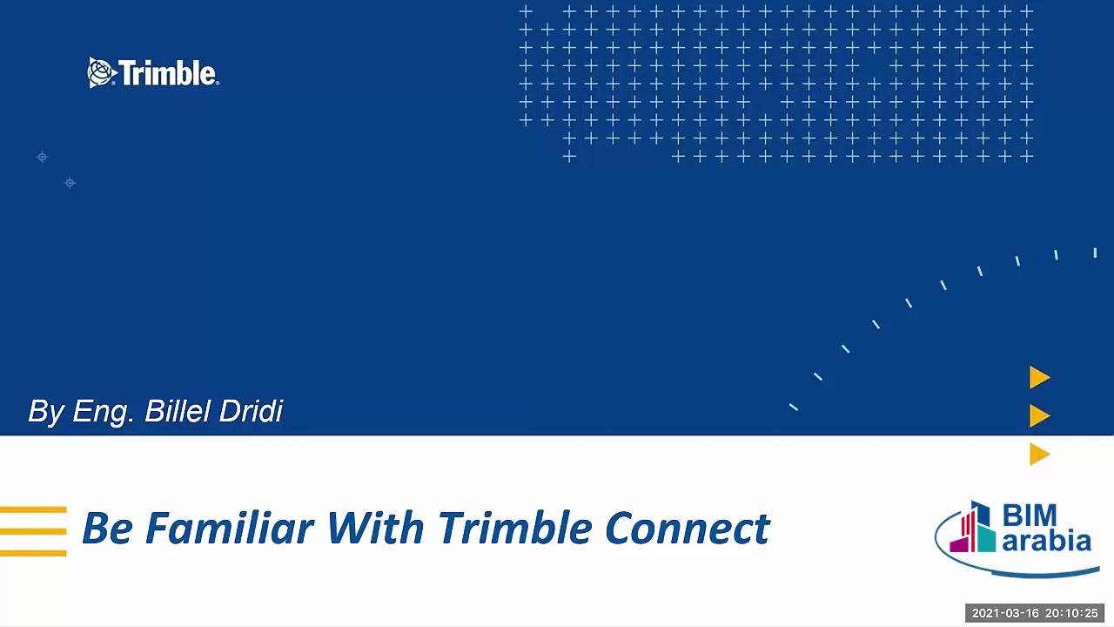
Step: Advance the slide show from the title slide to the Productive Combination of Client Apps slide
key("Right")
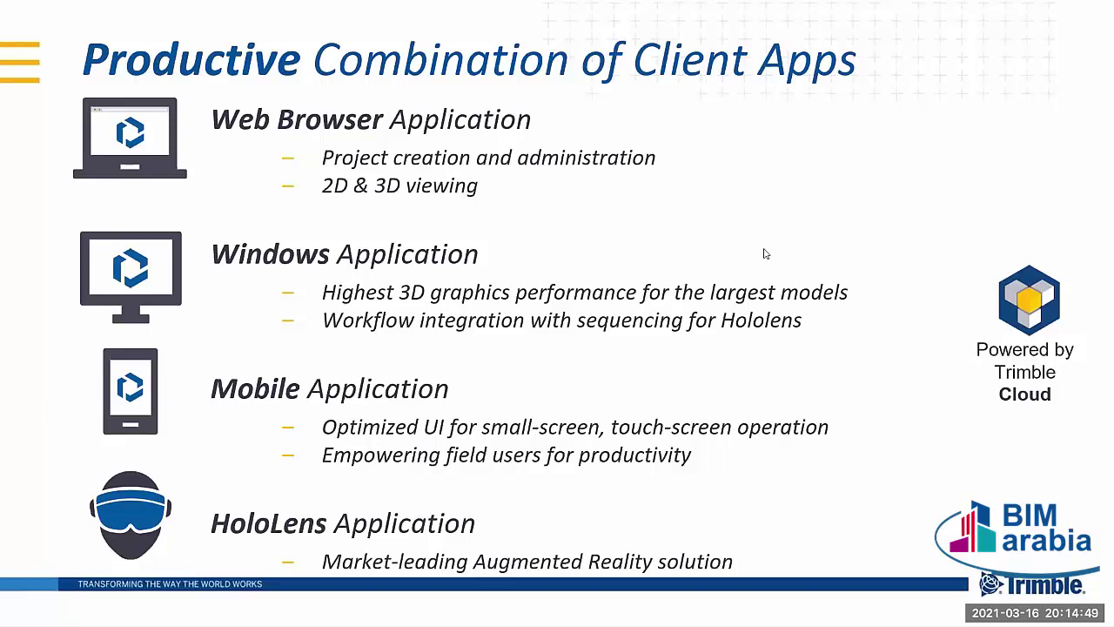
Step: Advance through the Data Sharing and 2D & 3D Data slides, then end the slide show
left_click(645, 327)
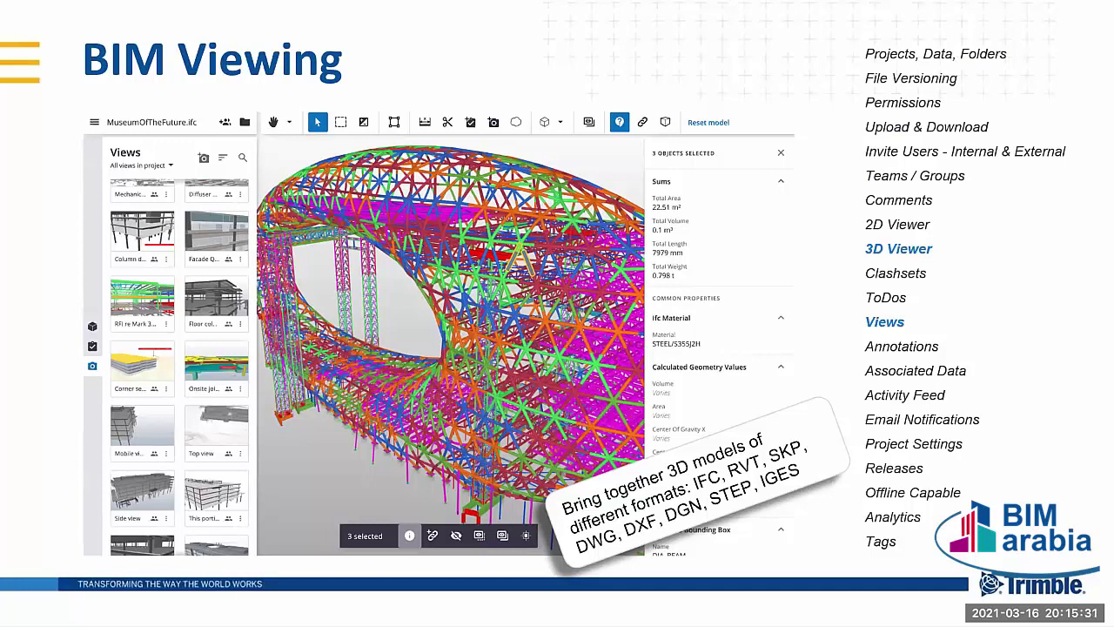
key("Right")
key("Right")
key("Escape")
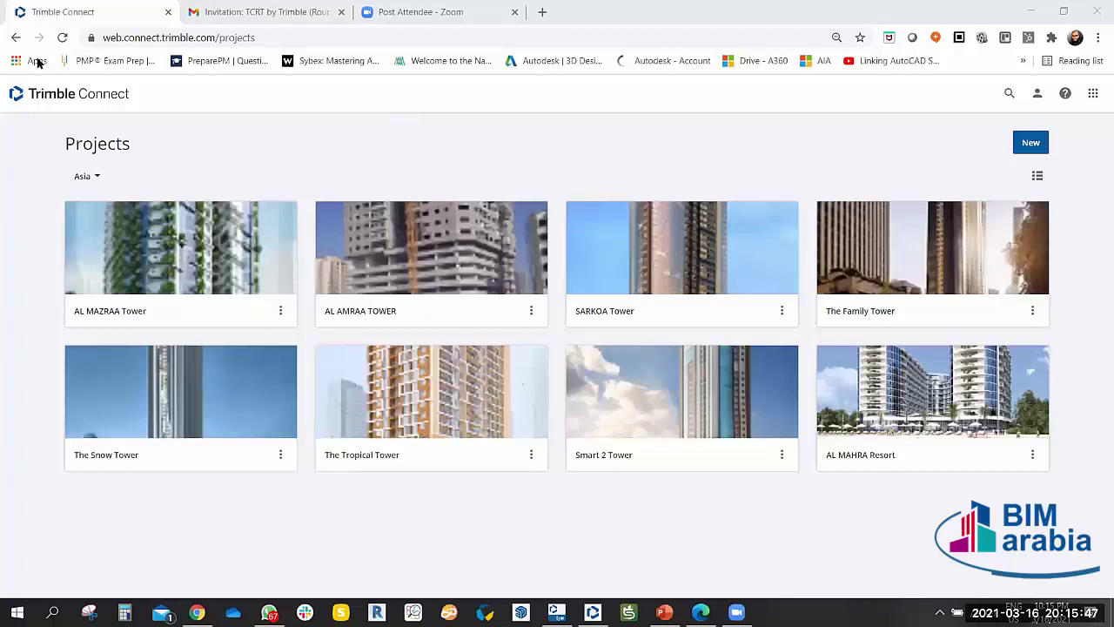
left_click(8, 33)
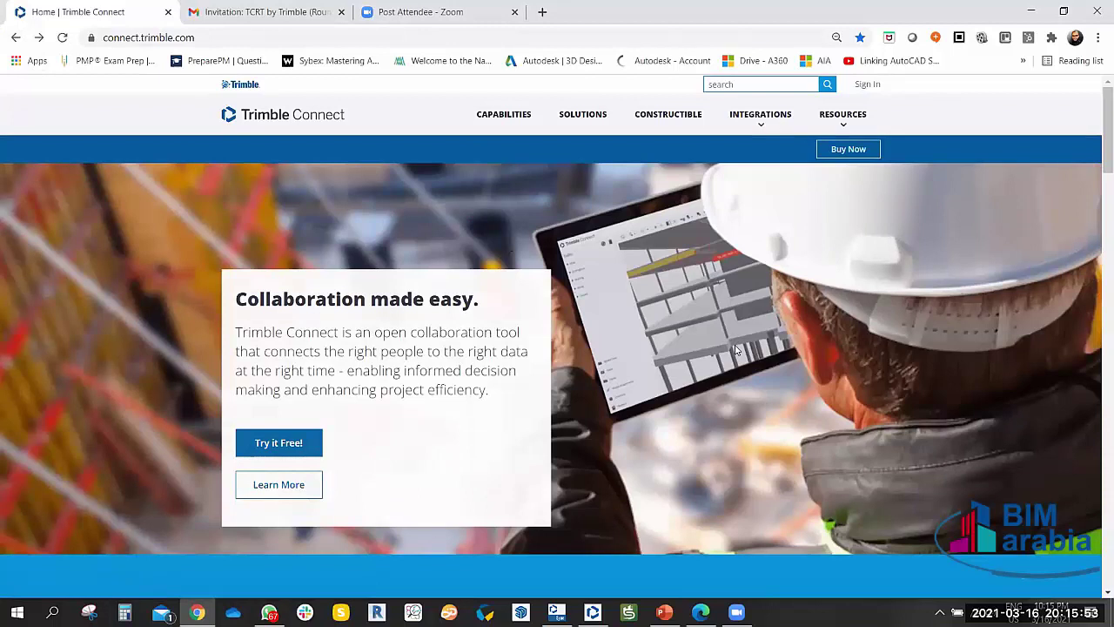
scroll(418, 283, "down", 1)
scroll(419, 283, "down", 5)
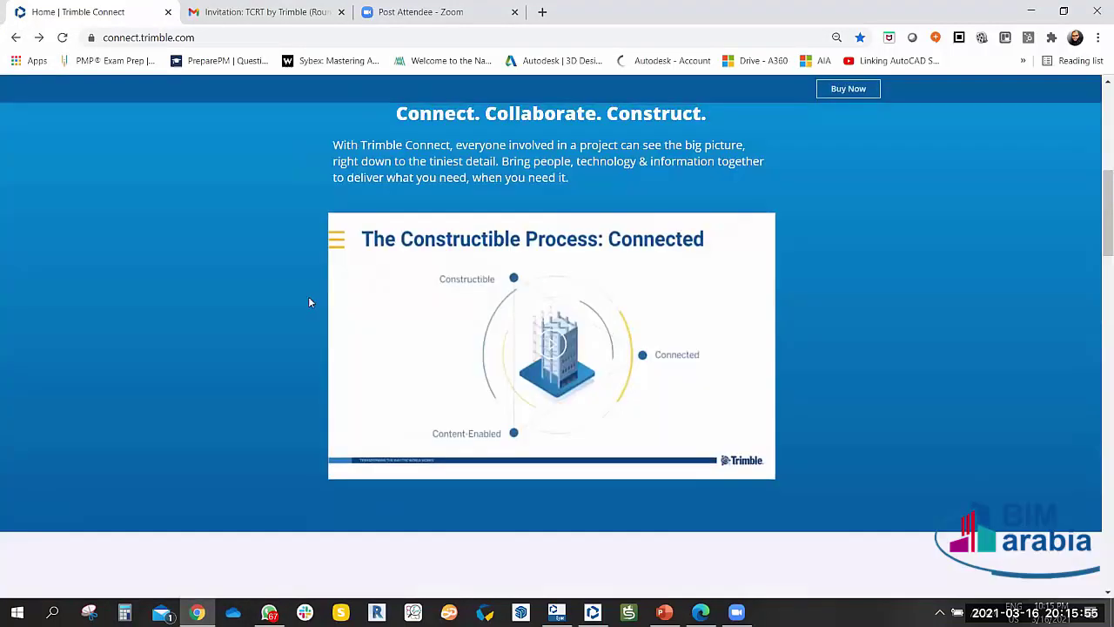
scroll(310, 301, "down", 5)
scroll(310, 301, "down", 3)
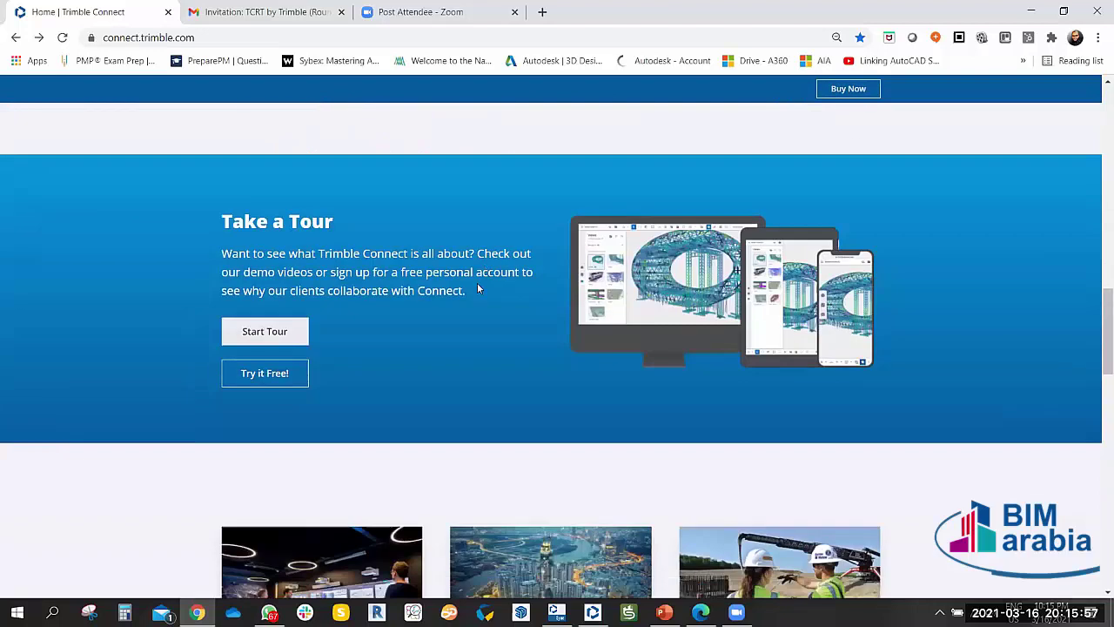
scroll(380, 285, "down", 2)
scroll(380, 285, "down", 1)
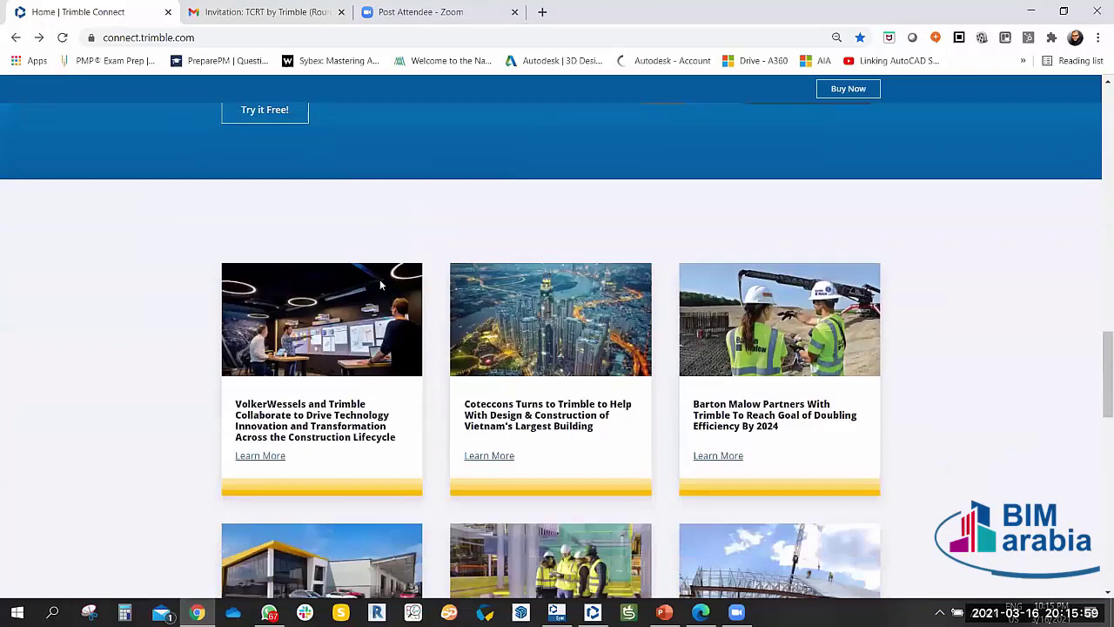
scroll(632, 251, "down", 2)
scroll(386, 249, "up", 1)
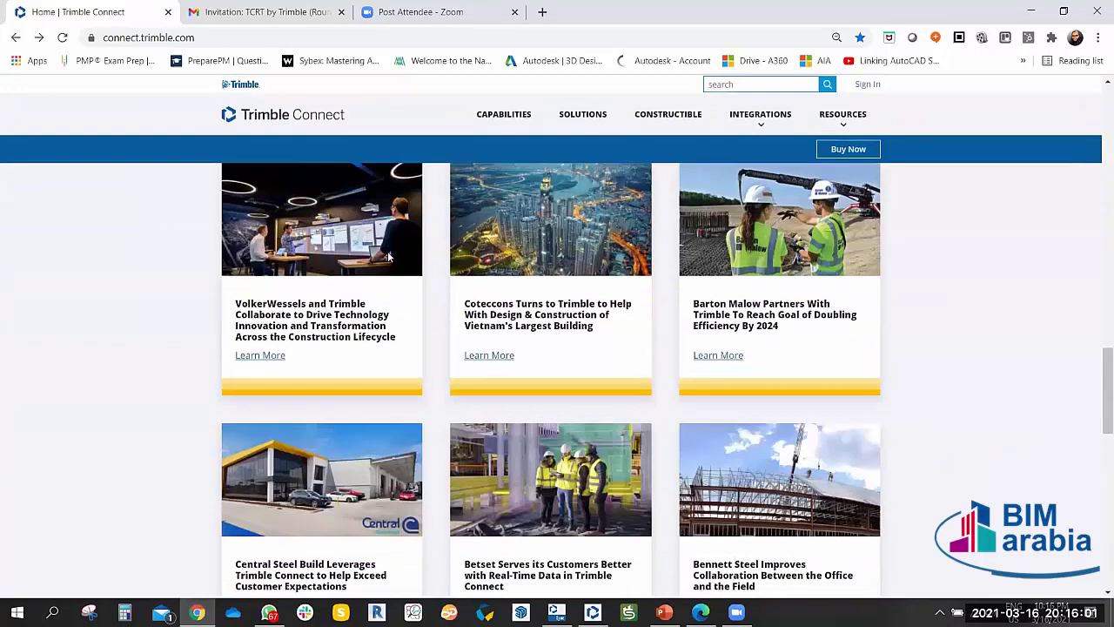
scroll(396, 254, "down", 1)
scroll(403, 259, "down", 2)
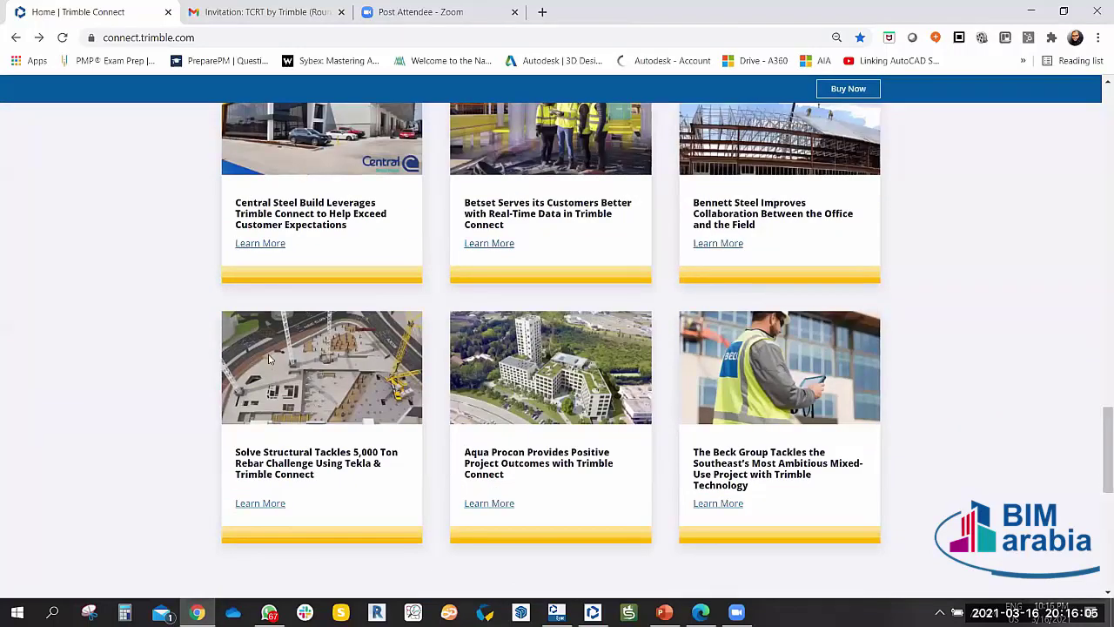
scroll(279, 361, "down", 2)
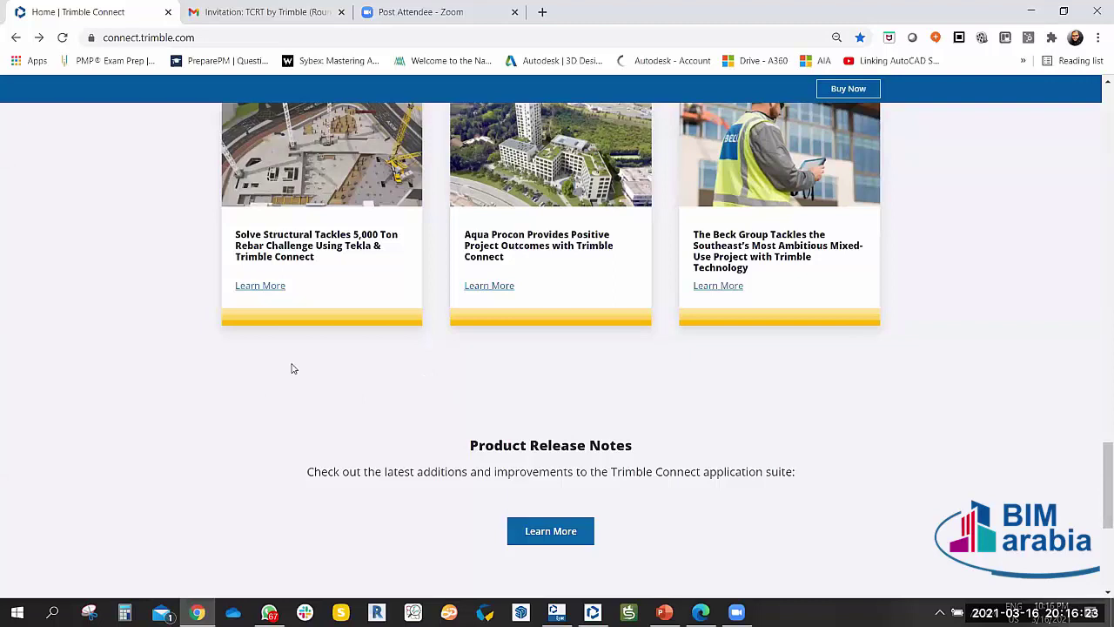
scroll(348, 379, "down", 2)
scroll(358, 390, "down", 2)
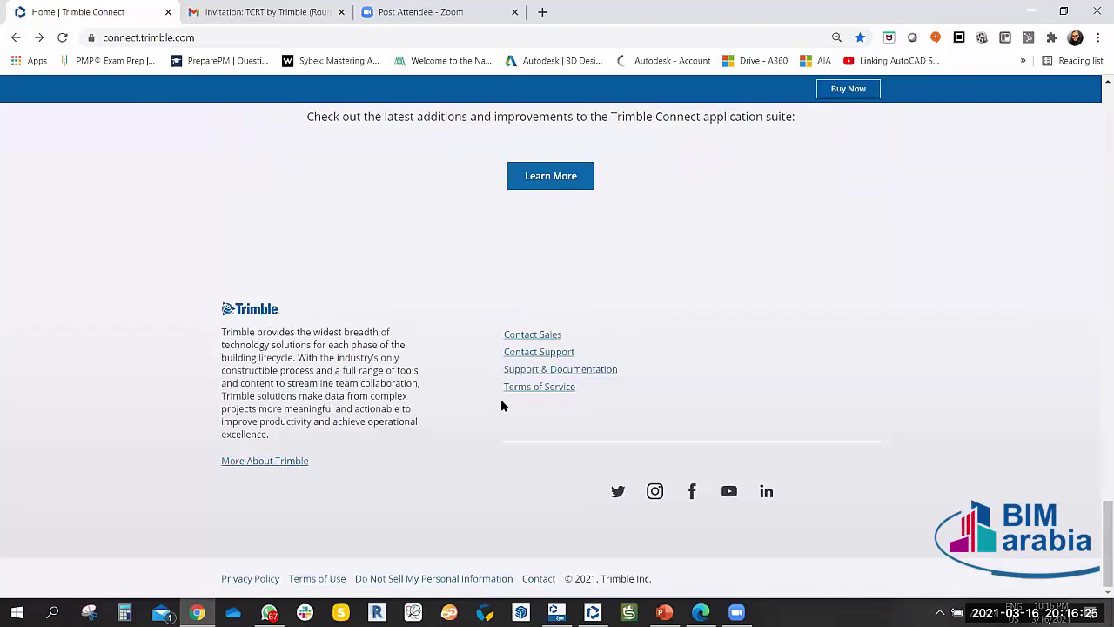
scroll(356, 401, "up", 2)
scroll(427, 393, "up", 5)
scroll(428, 375, "up", 2)
scroll(427, 357, "up", 5)
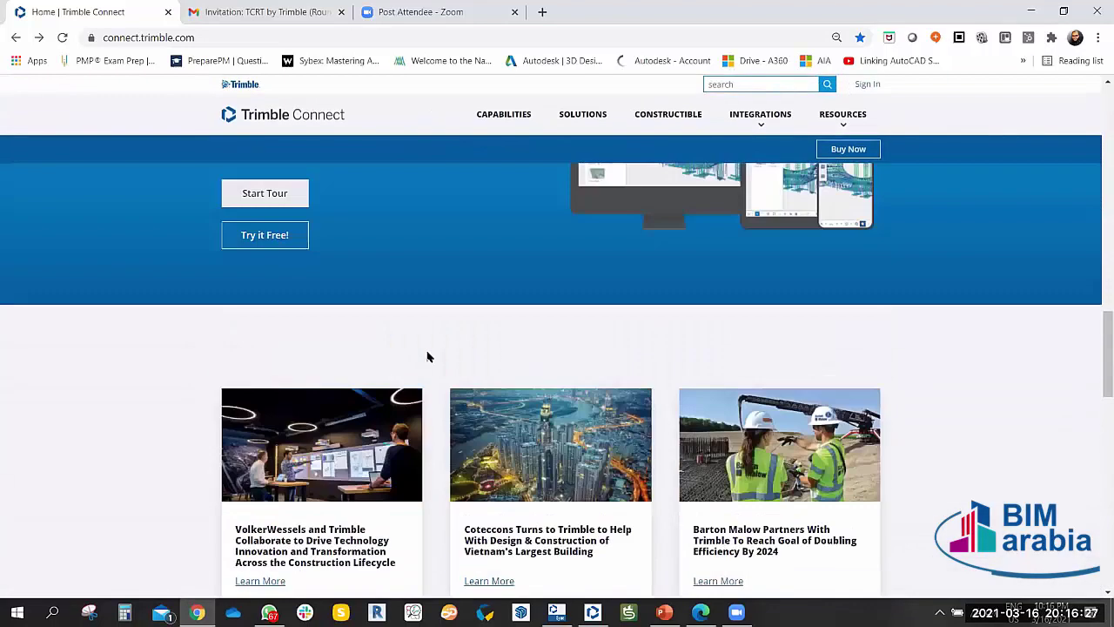
scroll(421, 355, "up", 3)
scroll(511, 296, "up", 1)
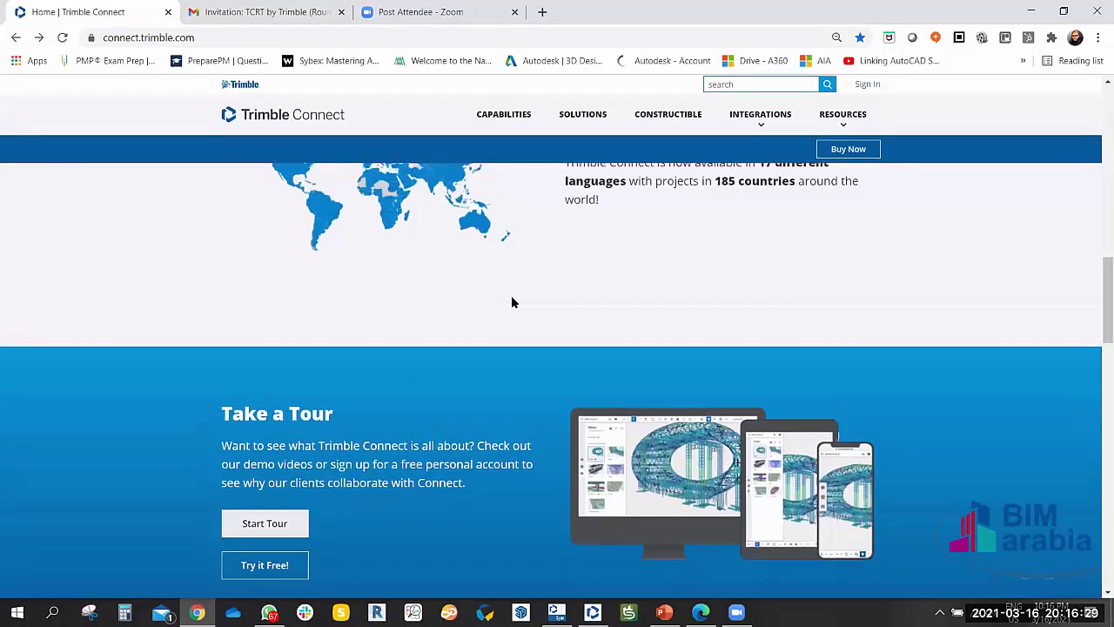
scroll(679, 365, "up", 2)
scroll(716, 391, "down", 1)
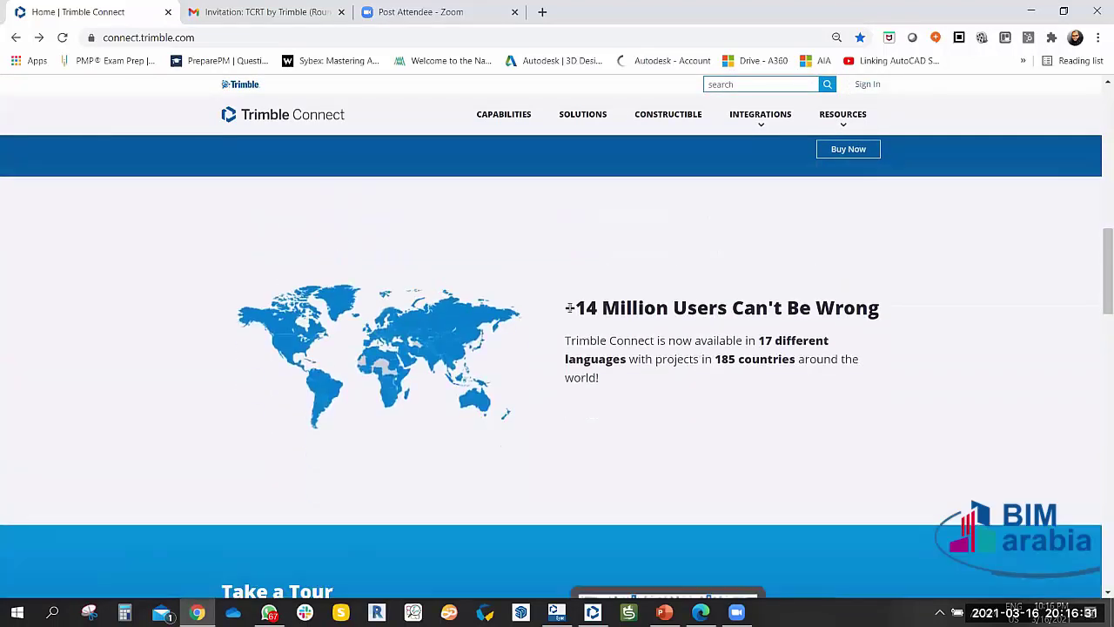
left_click_drag(565, 308, 871, 309)
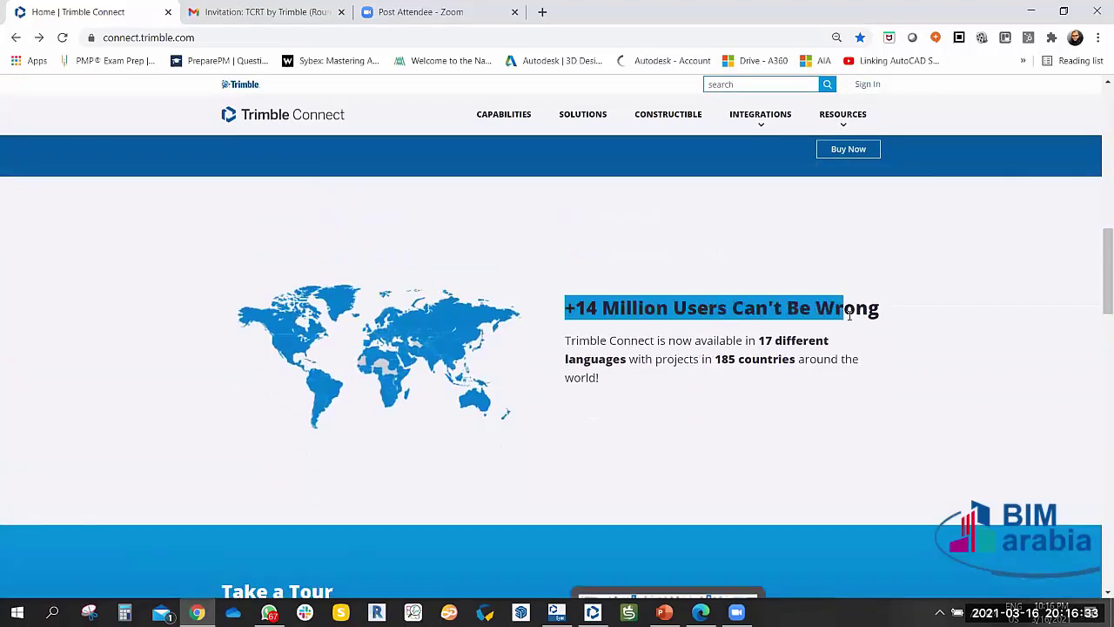
left_click(605, 329)
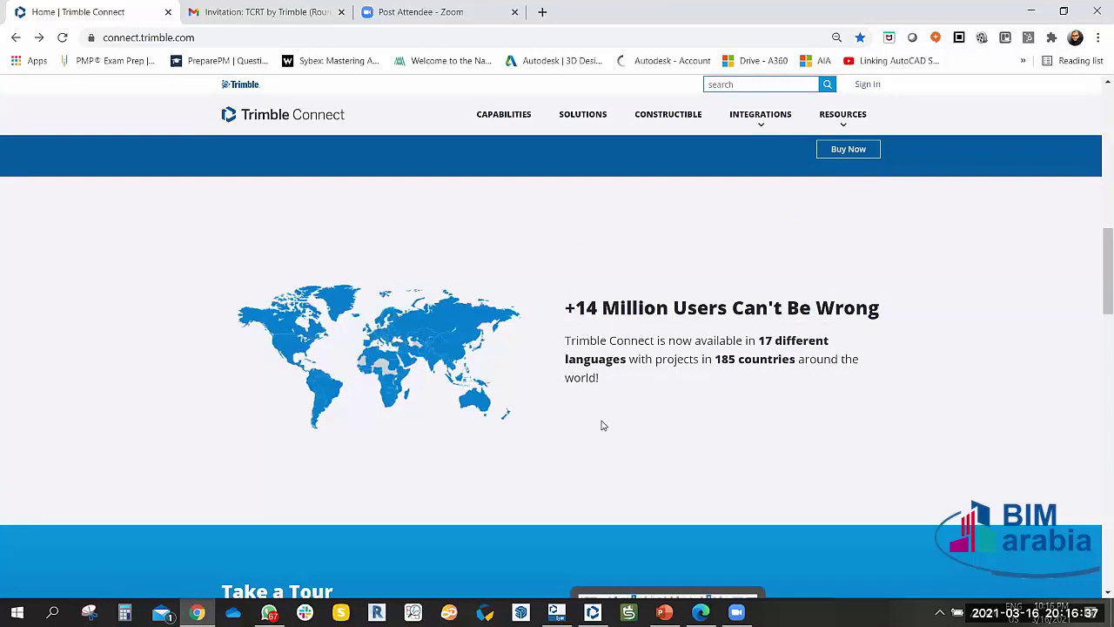
mouse_move(758, 340)
left_mouse_down()
mouse_move(837, 356)
mouse_move(626, 360)
left_mouse_up()
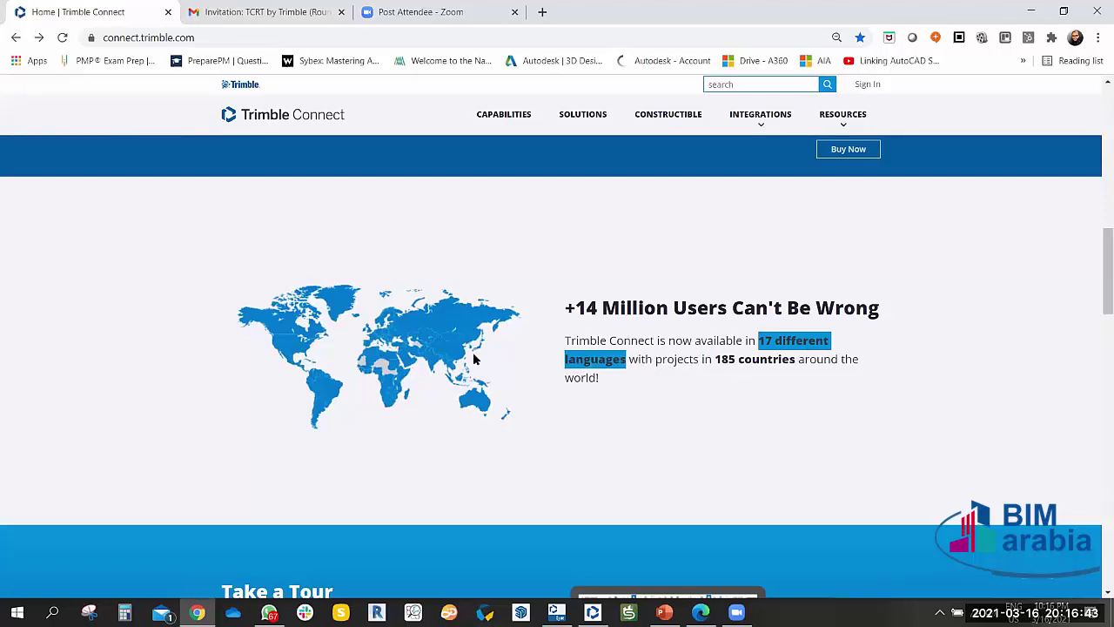
scroll(473, 358, "up", 2)
scroll(518, 315, "up", 1)
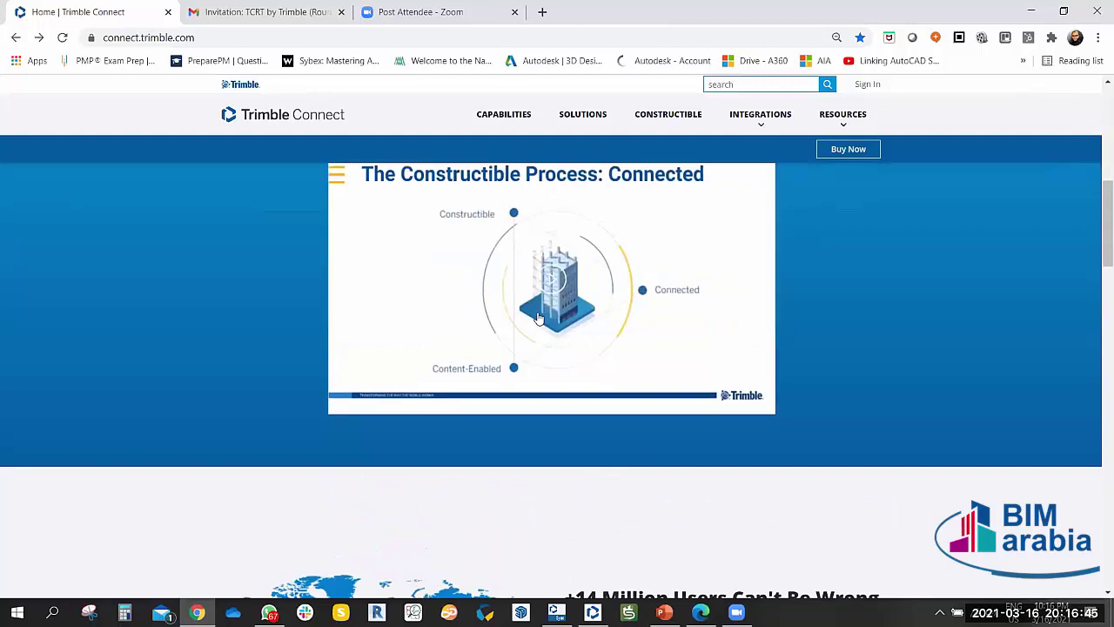
scroll(539, 319, "down", 2)
scroll(417, 332, "up", 4)
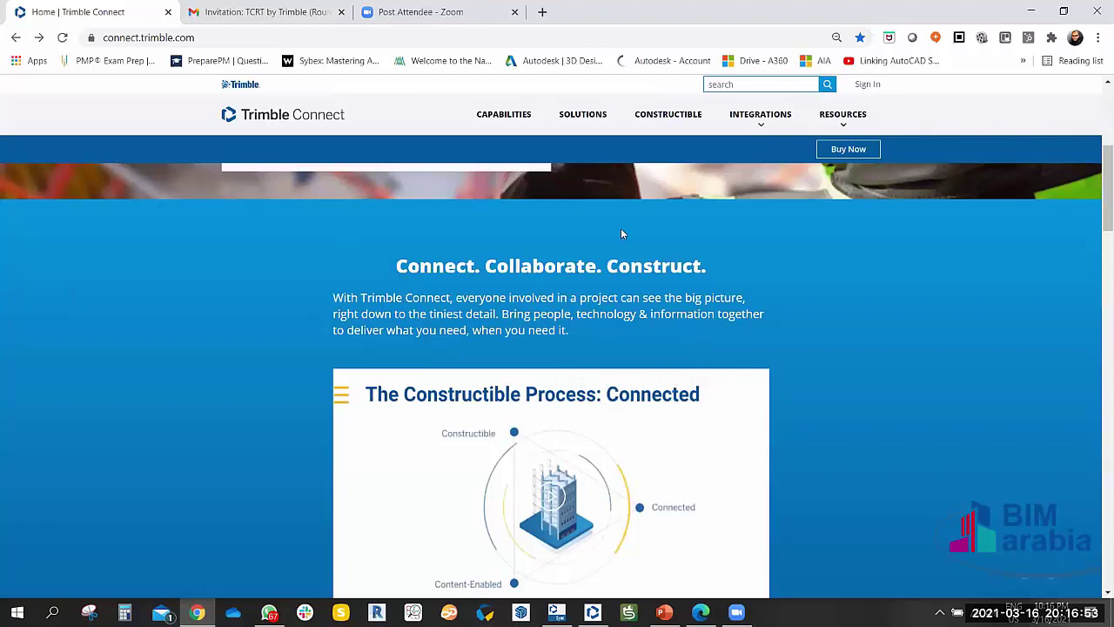
scroll(418, 214, "up", 3)
Step: Sign out of the Trimble Connect account from the account options menu to reach the sign-in page
left_click(866, 86)
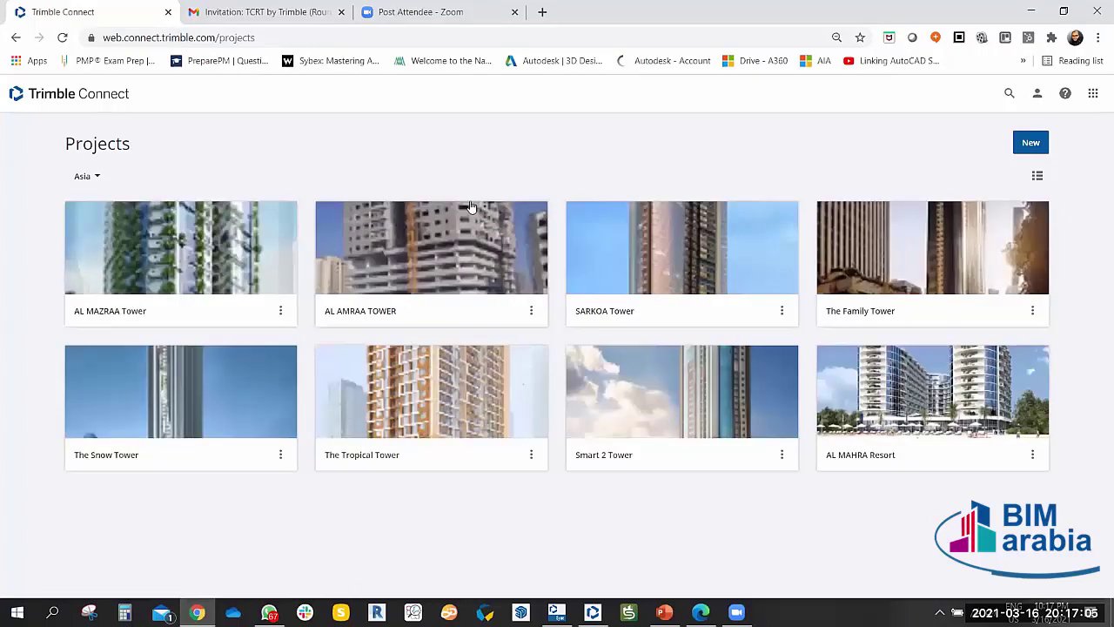
left_click(1036, 93)
left_click(938, 282)
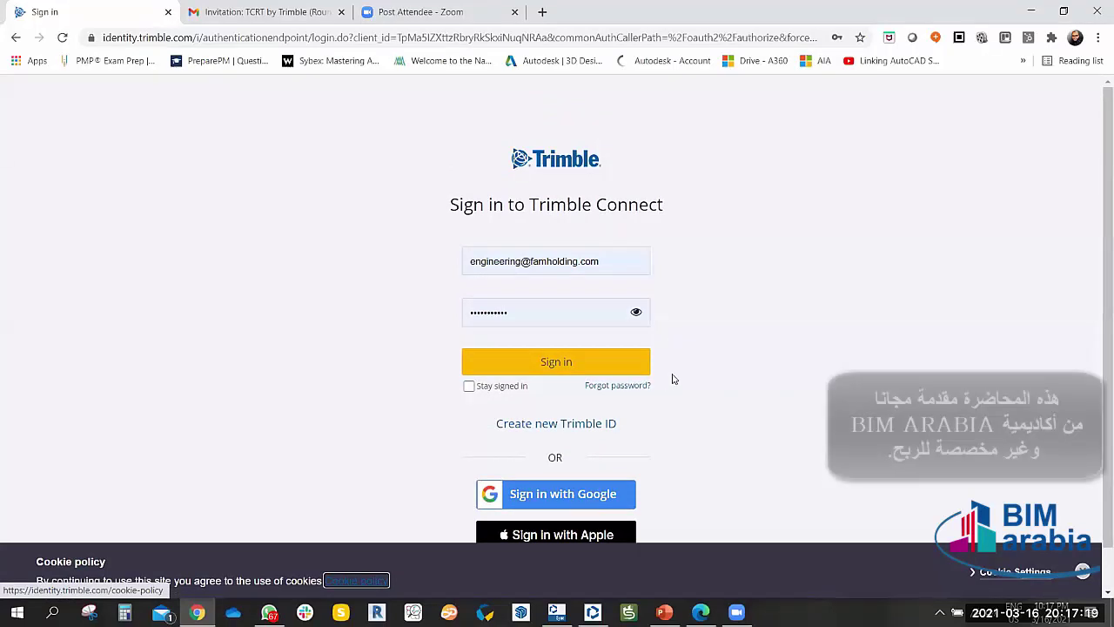
Step: Sign in with 'Stay signed in' ticked to return to the Asia projects list
left_click(468, 386)
left_click(540, 362)
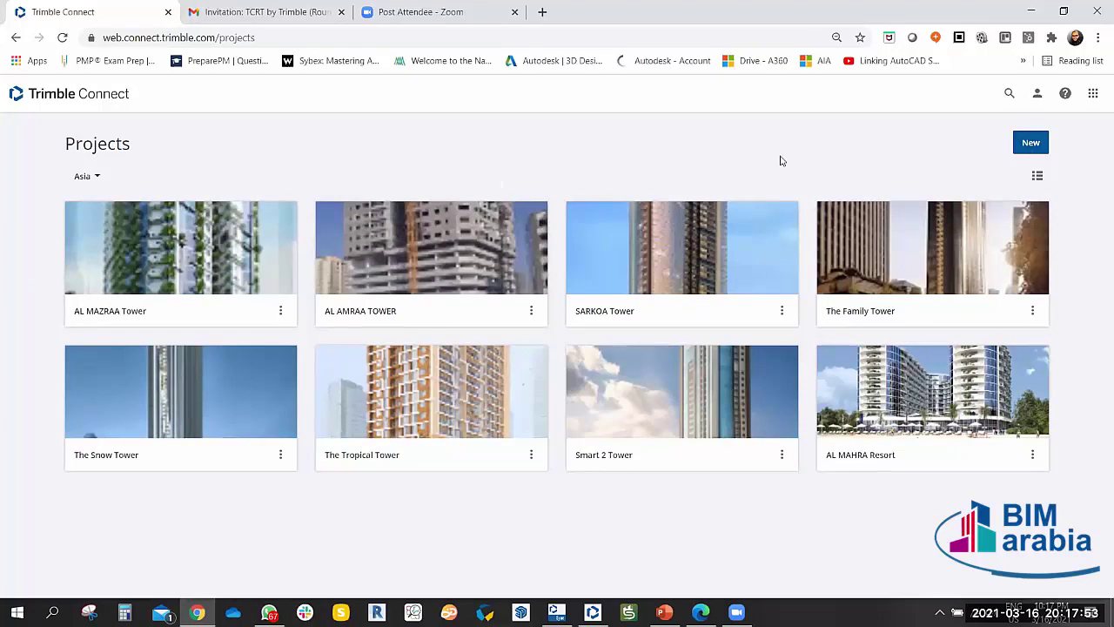
Step: Start a new project from the Projects page to open the New Project form
left_click(1042, 150)
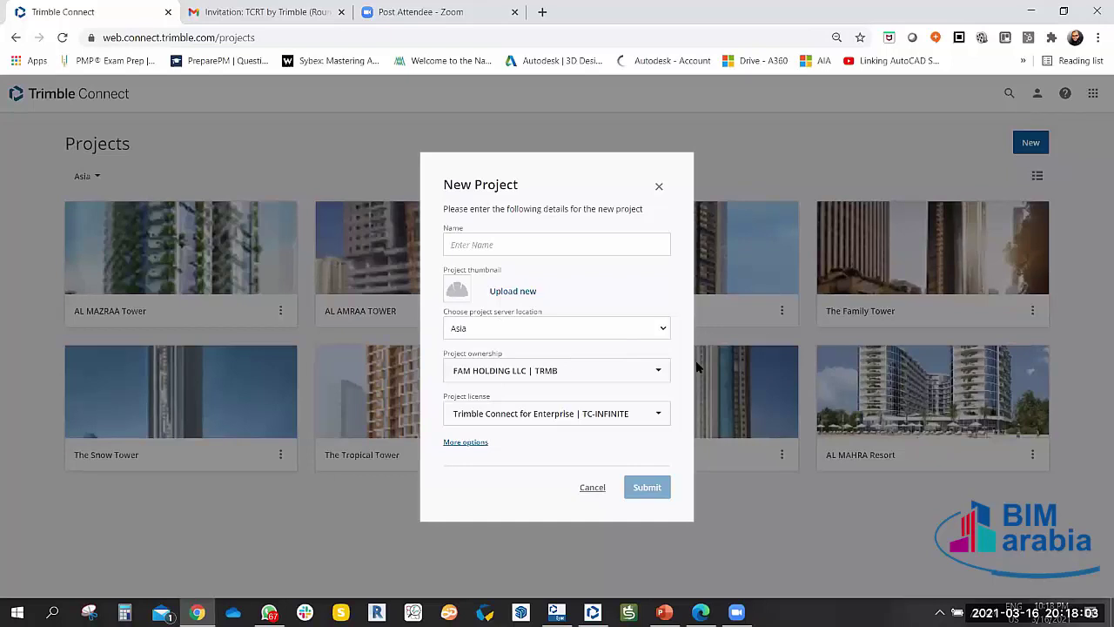
Step: Enter 'BIM Arabia Test Project' as the project name, correcting the typo
left_click(514, 239)
type("BIM")
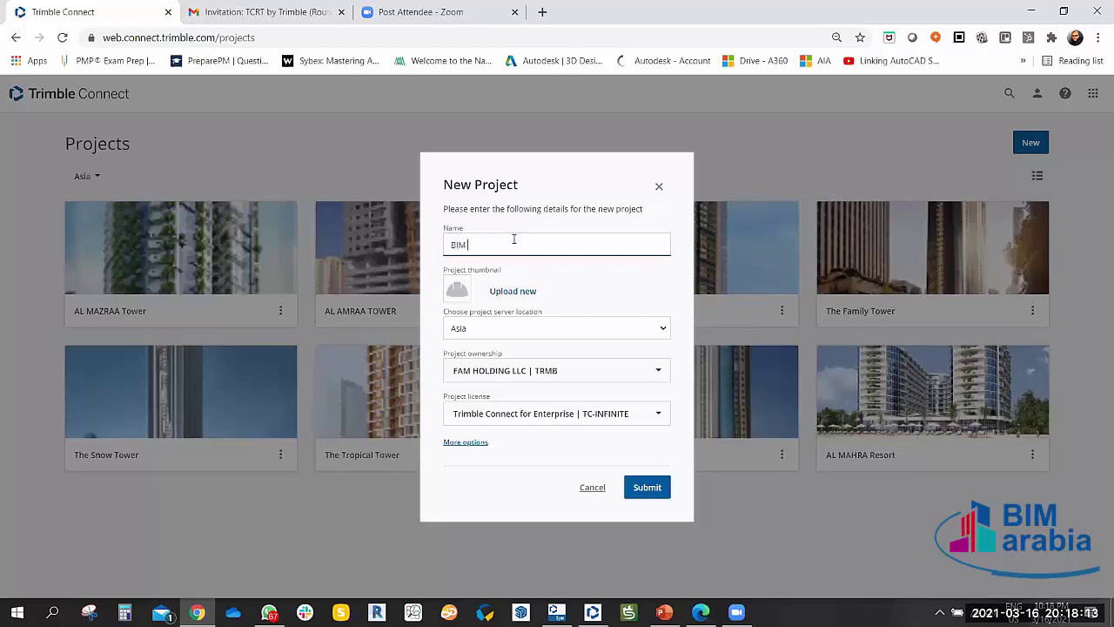
type(" Arb")
key("BackSpace")
type("a")
type("bia ")
type("Test Proje")
type("ct")
Step: Upload the BIM arabia logo image as the project thumbnail
left_click(527, 299)
left_click(305, 193)
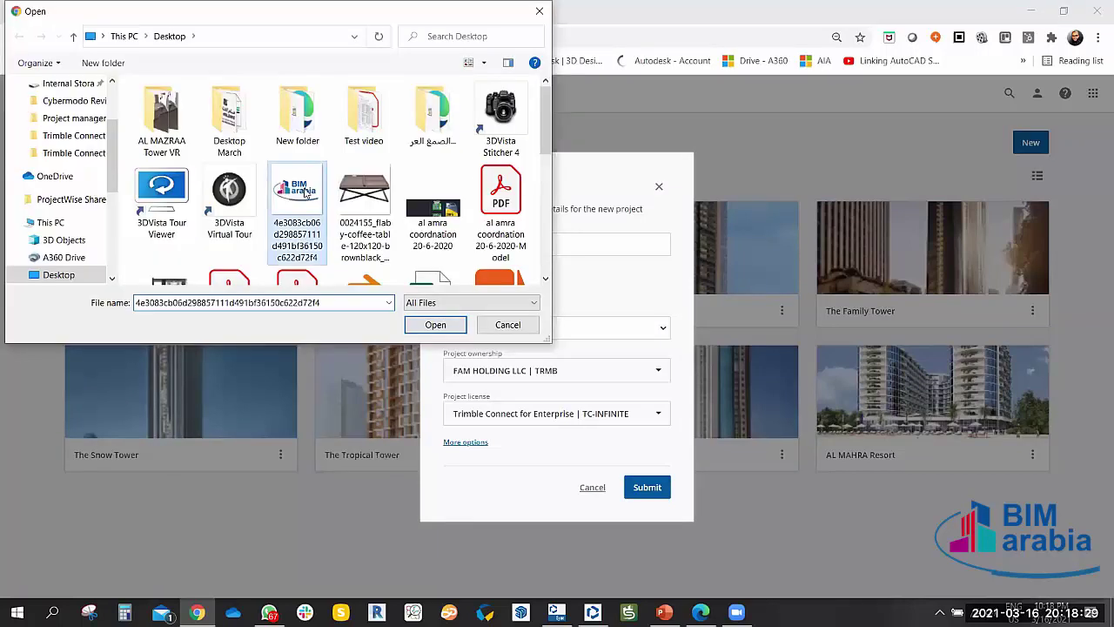
left_click(435, 325)
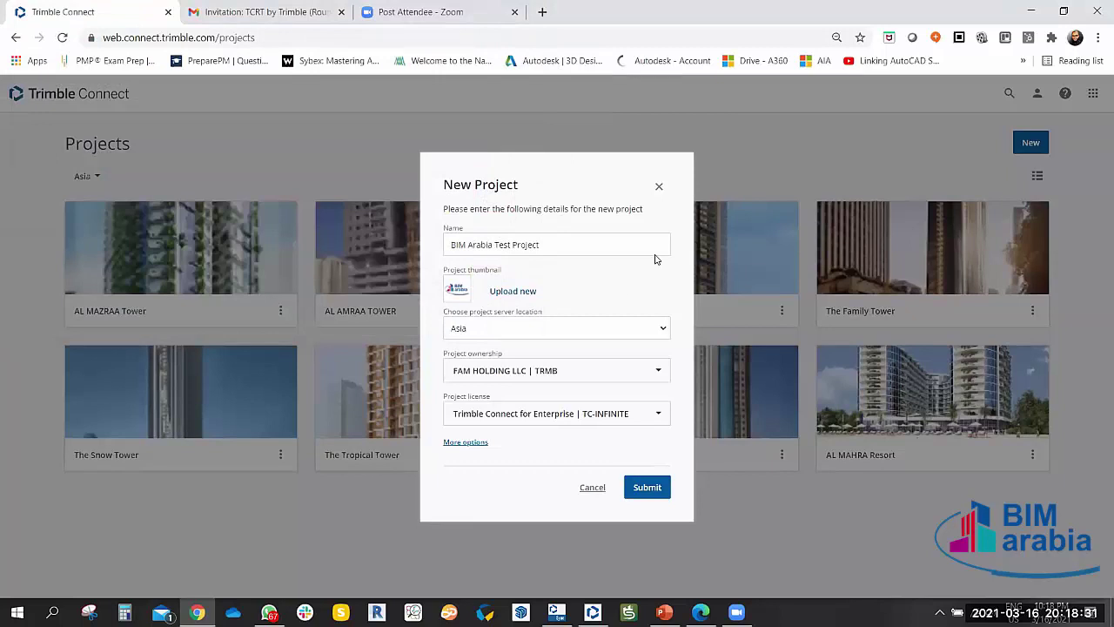
left_click(527, 331)
left_click(609, 297)
left_click(550, 332)
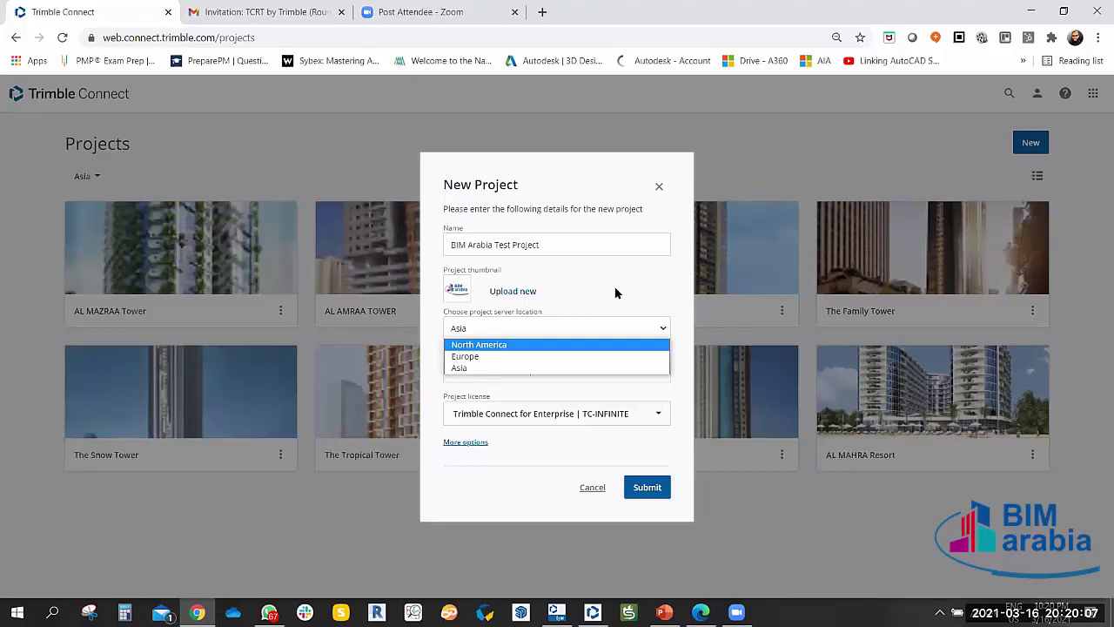
Step: Keep Asia server, FAM HOLDING LLC | TRMB ownership and Enterprise TC-INFINITE licence
left_click(474, 369)
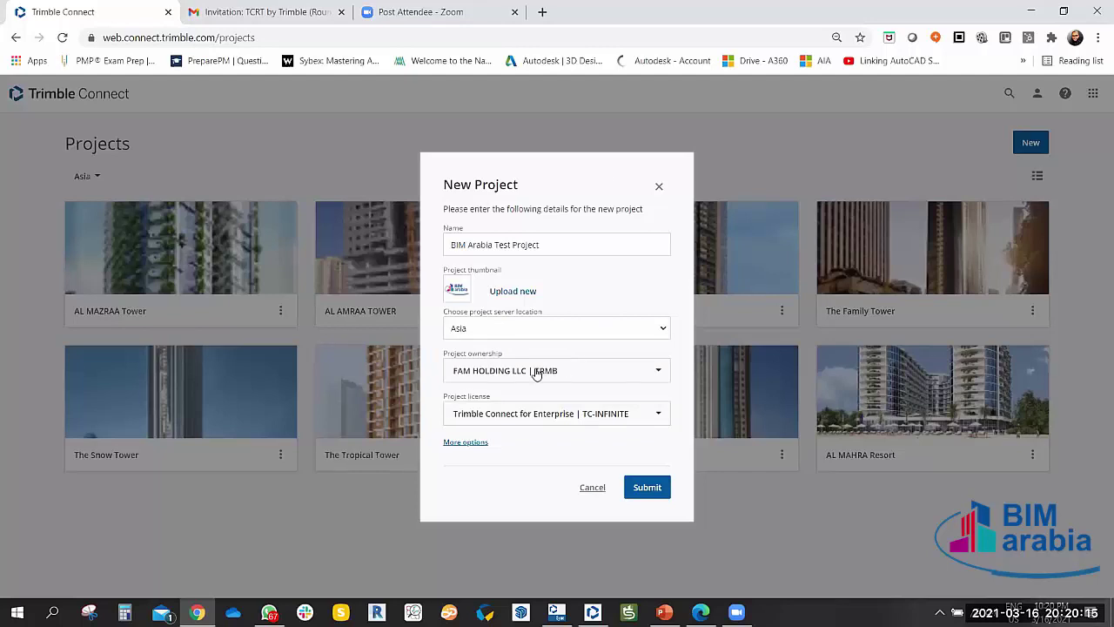
left_click(605, 372)
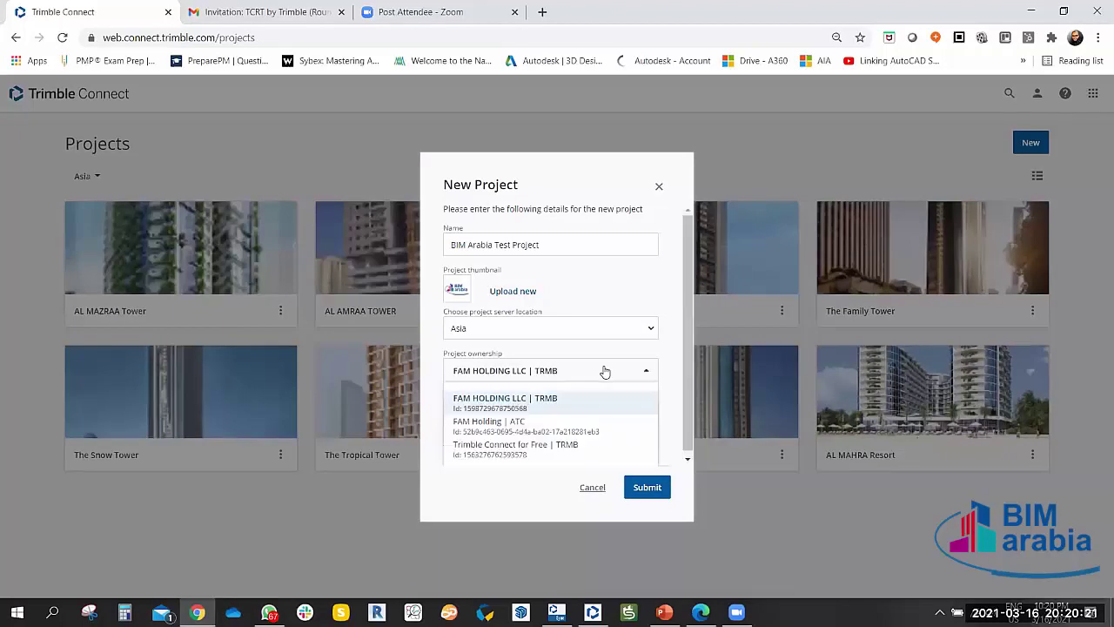
left_click(604, 372)
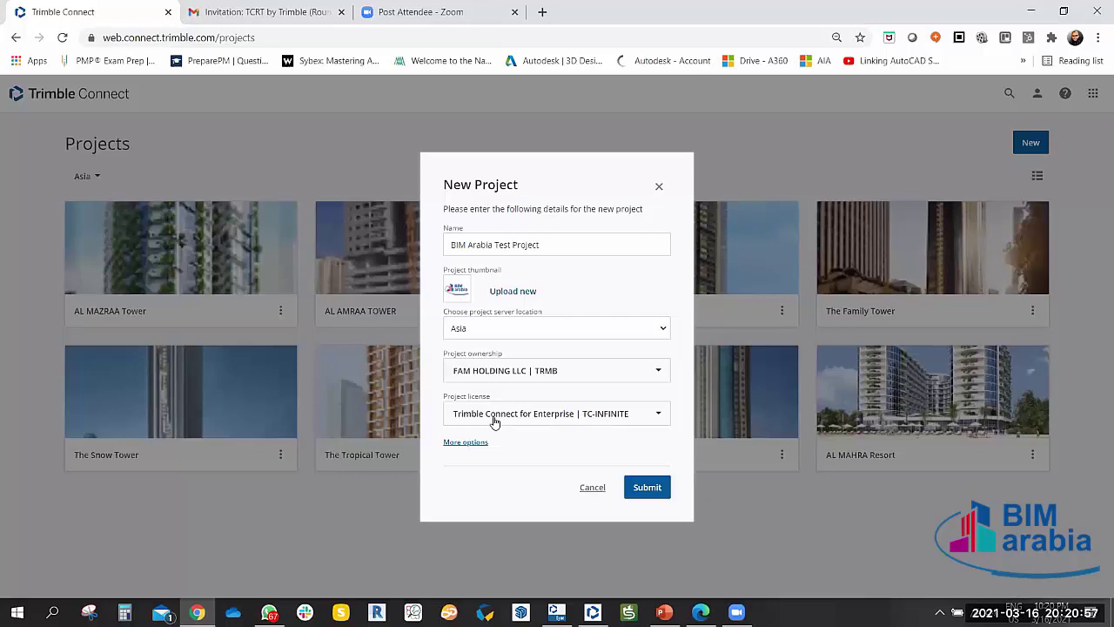
left_click(548, 422)
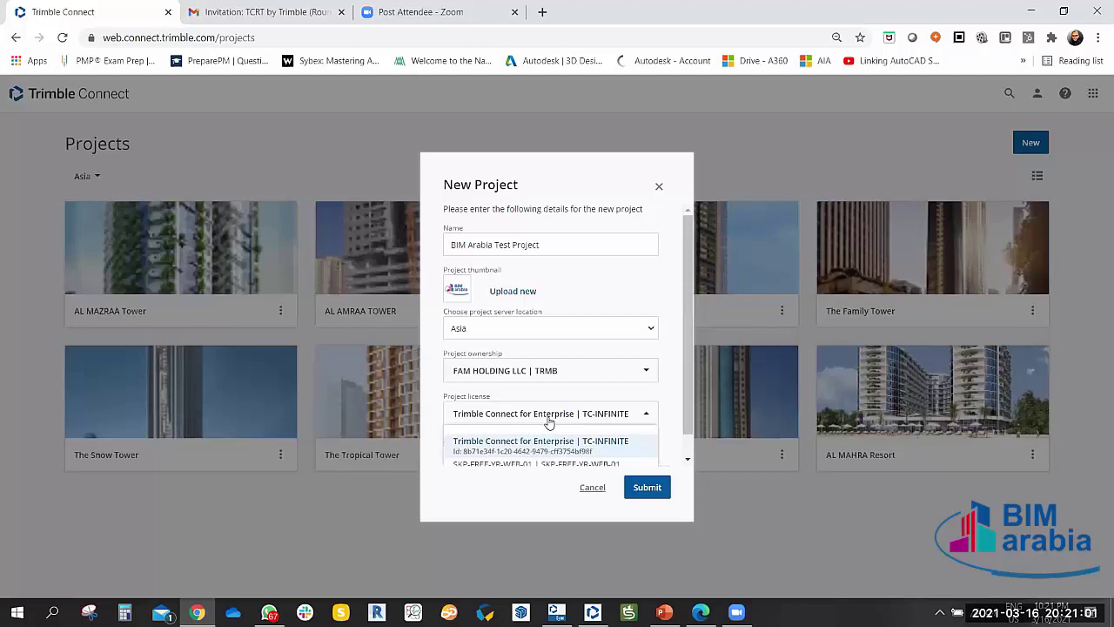
left_click(564, 407)
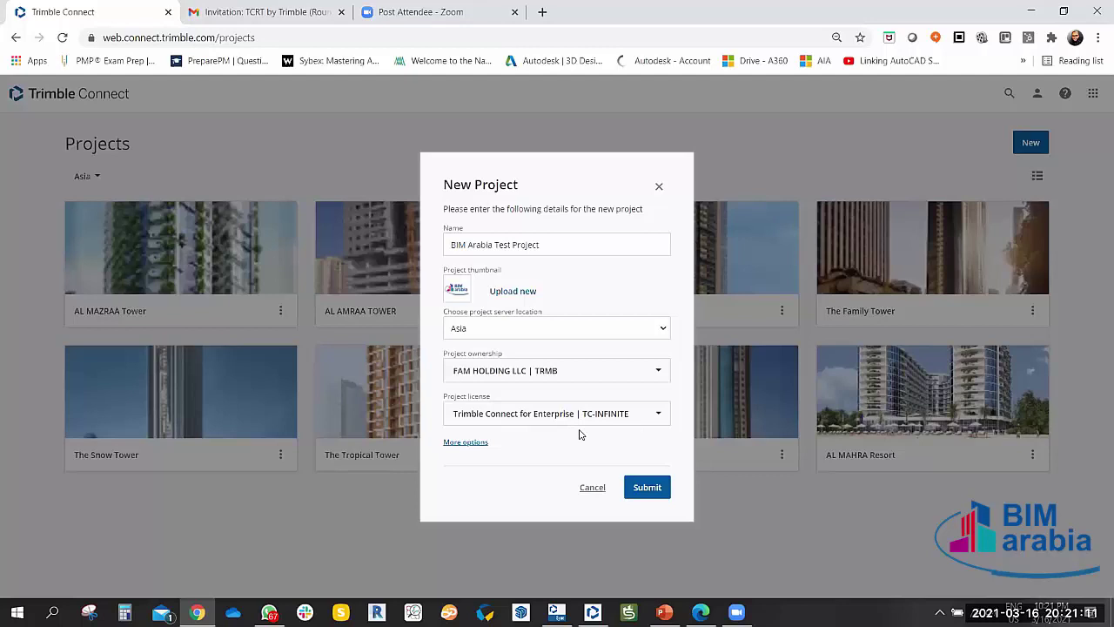
Step: Under More options, enter the description 'Porroject created for BIM Arabia Courses gn.etc'
left_click(462, 444)
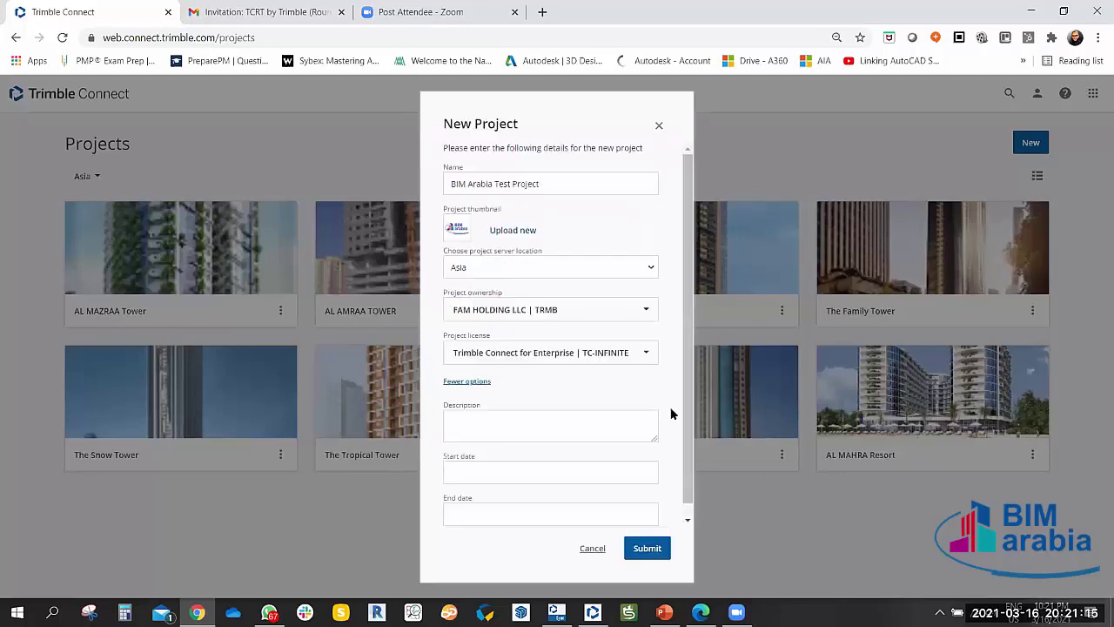
left_click(488, 419)
type("Po")
type("r")
type("roj")
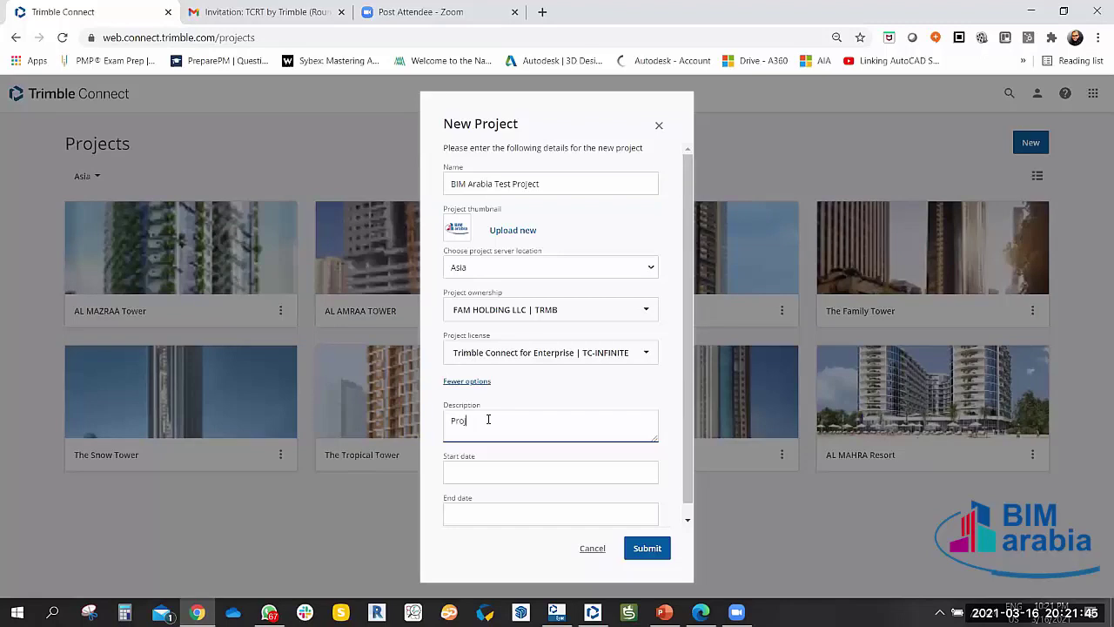
type("ect created for")
type(" BIM")
type(" Arabia")
type(" Courses")
type(" g")
type("n")
type("...")
type("etc")
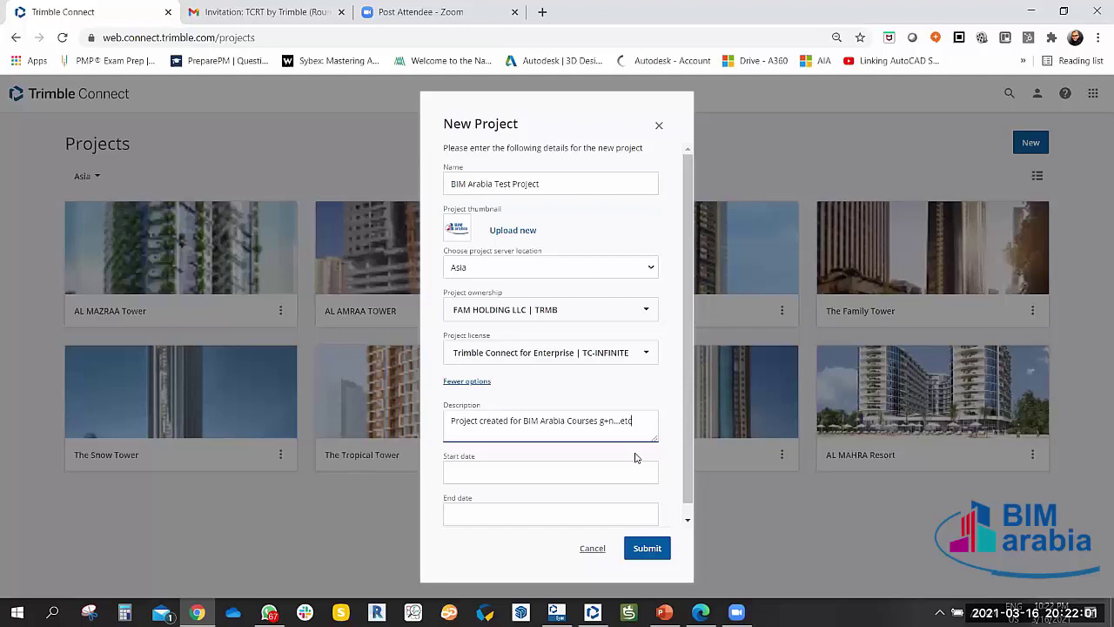
left_click(546, 474)
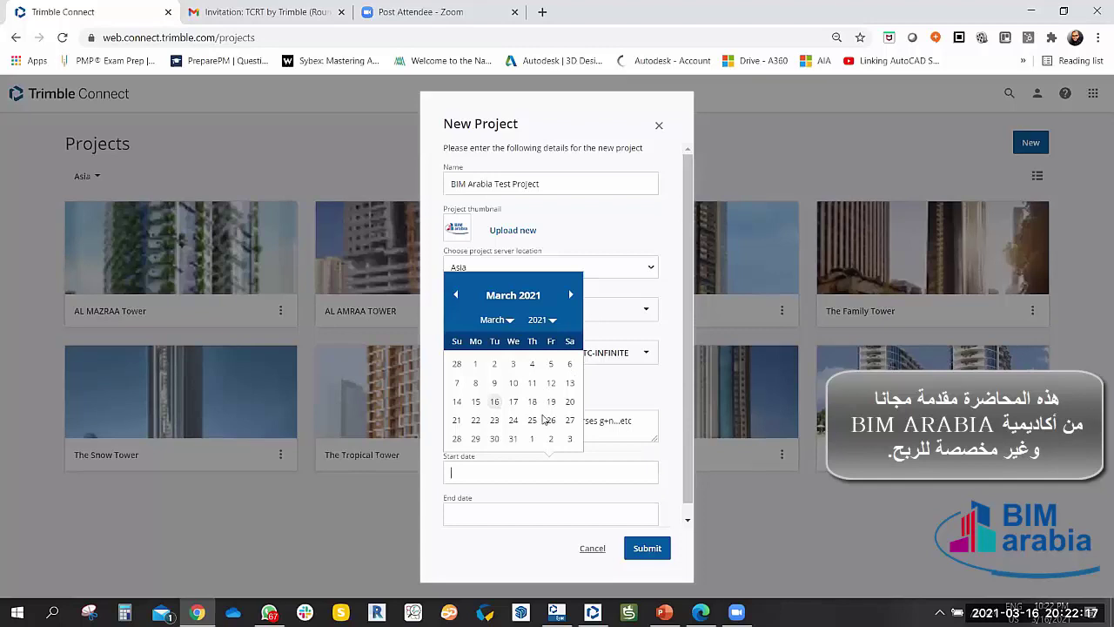
Step: Set start date 03/16/2021 and end date 06/16/2021, then submit the new project
left_click(494, 401)
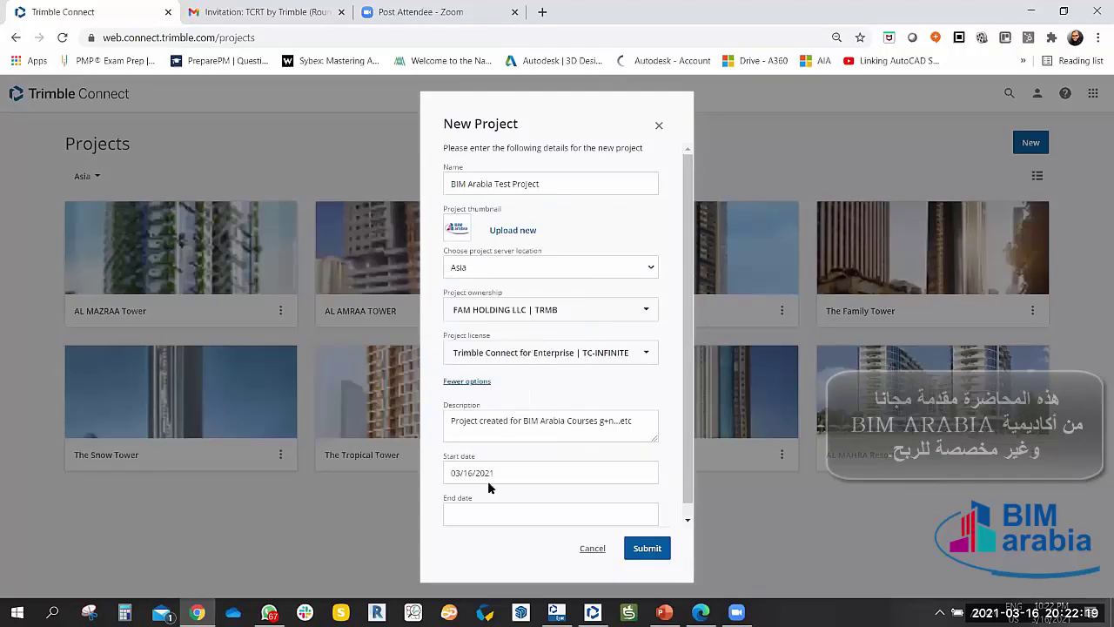
left_click(477, 520)
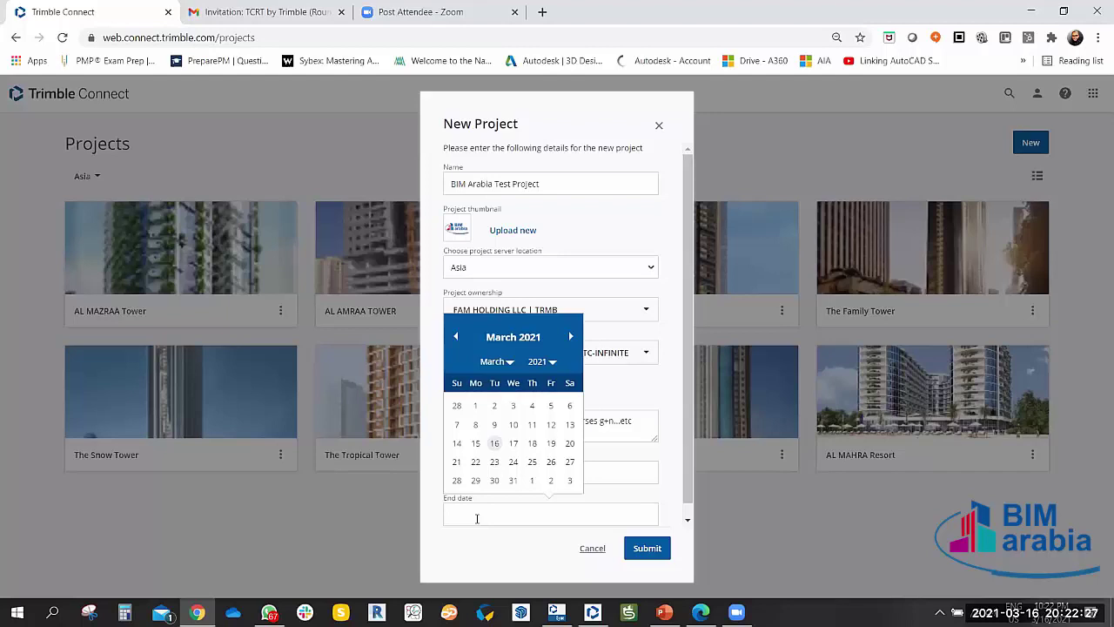
left_click(571, 336)
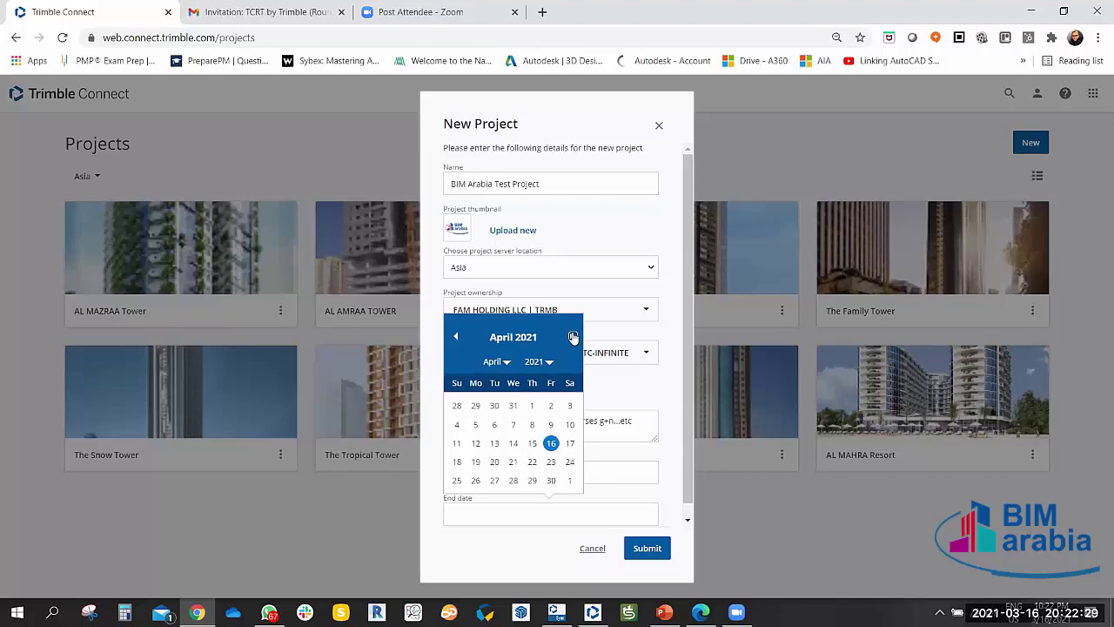
left_click(572, 336)
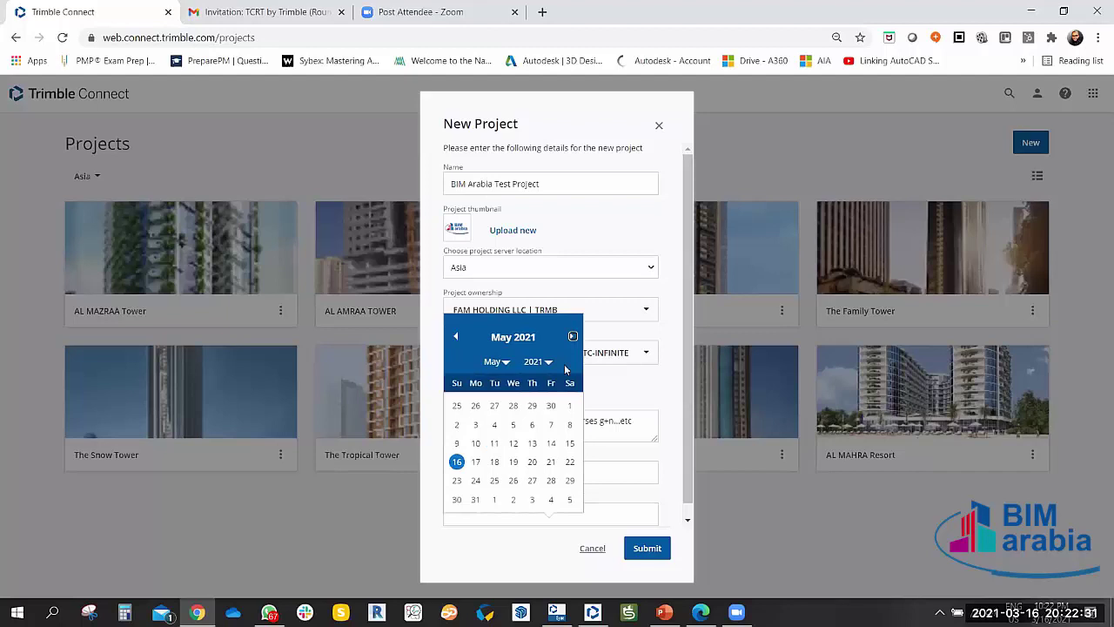
left_click(573, 337)
left_click(455, 337)
left_click(573, 337)
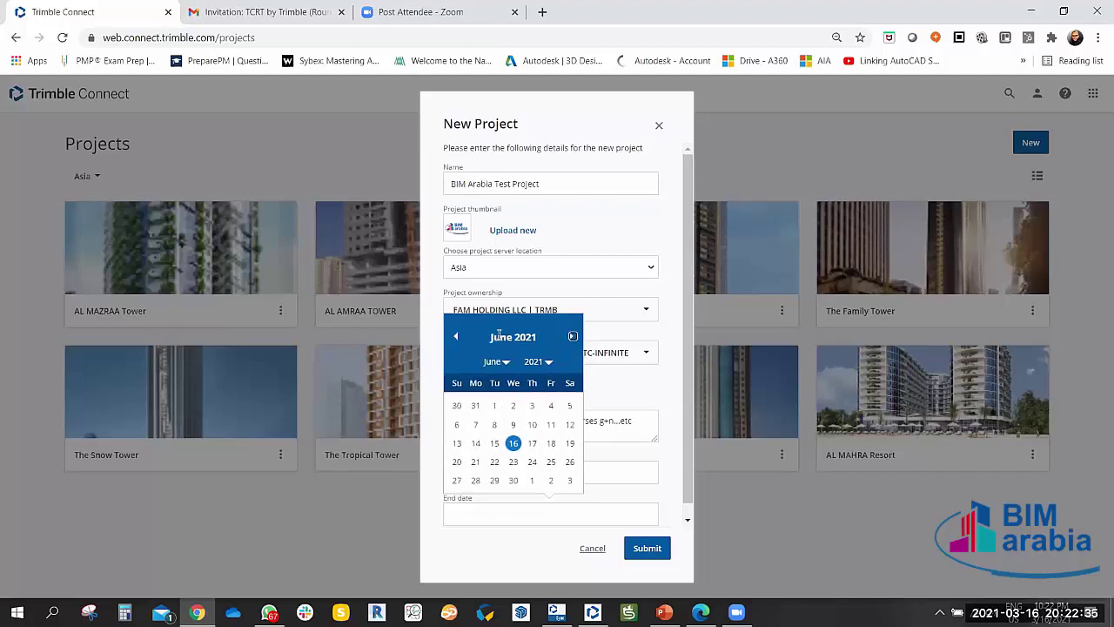
left_click(514, 443)
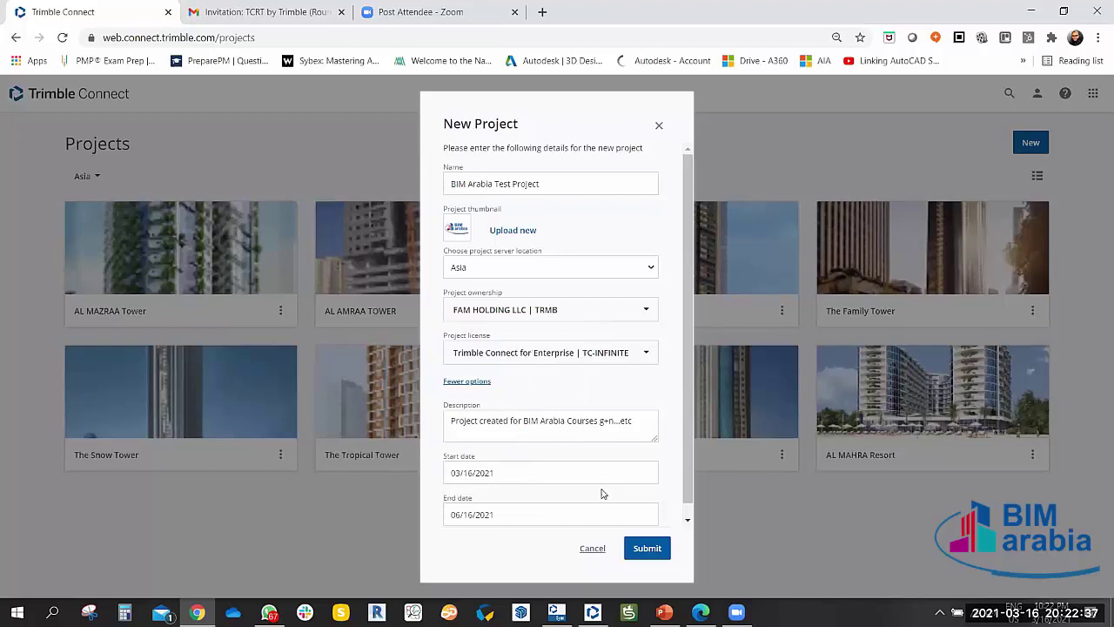
scroll(686, 359, "down", 1)
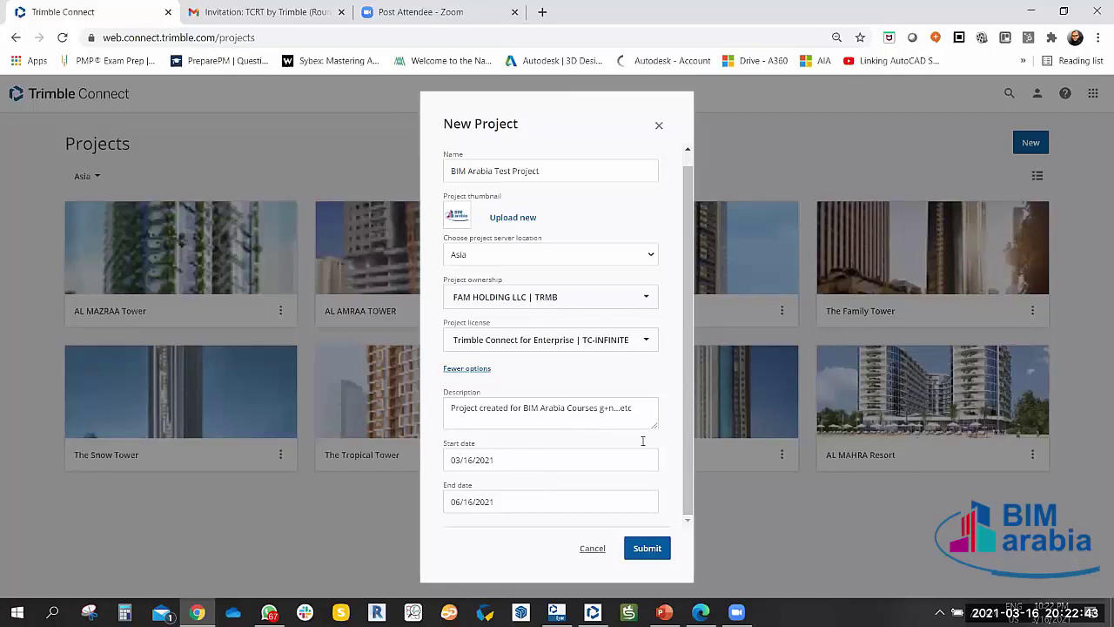
left_click(644, 545)
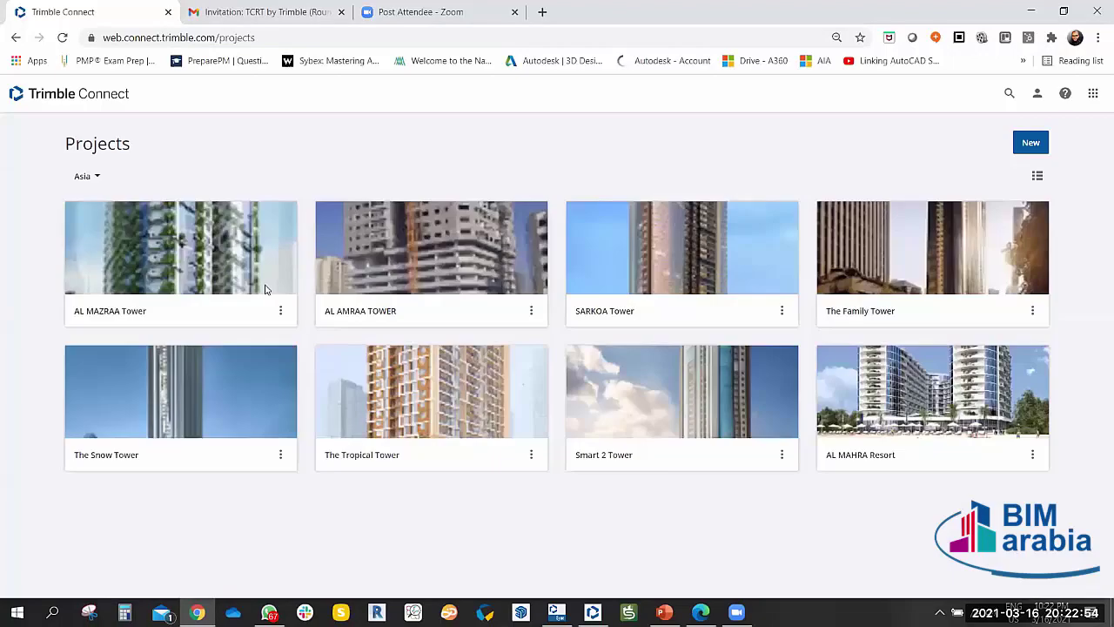
Step: Open the BIM Arabia Test Project card into its empty Data > Explorer folder
left_click(265, 289)
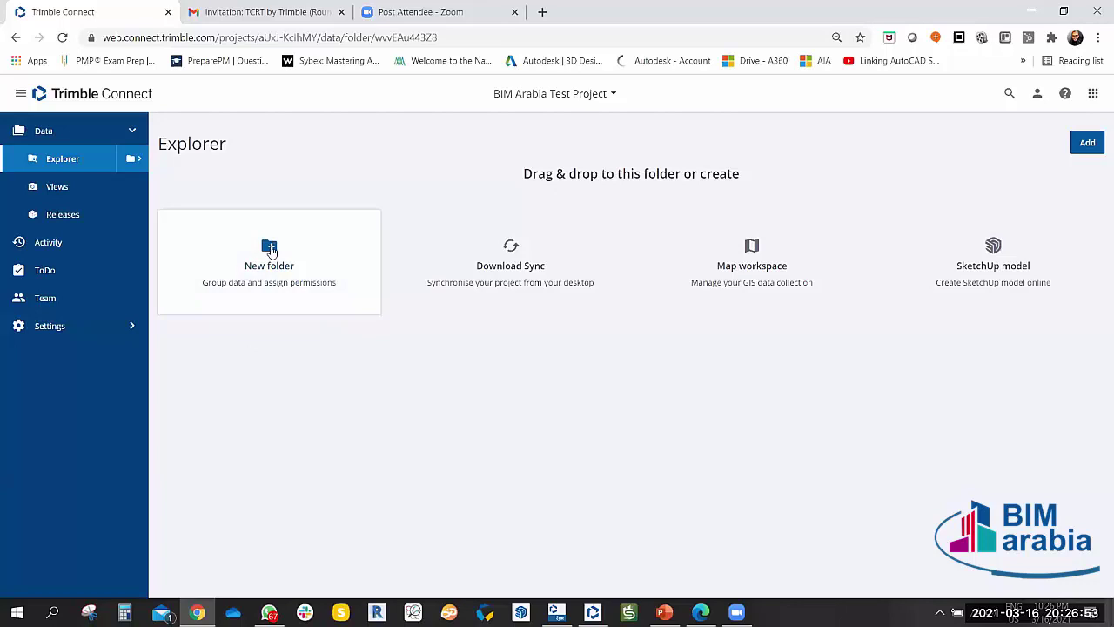
left_click(319, 277)
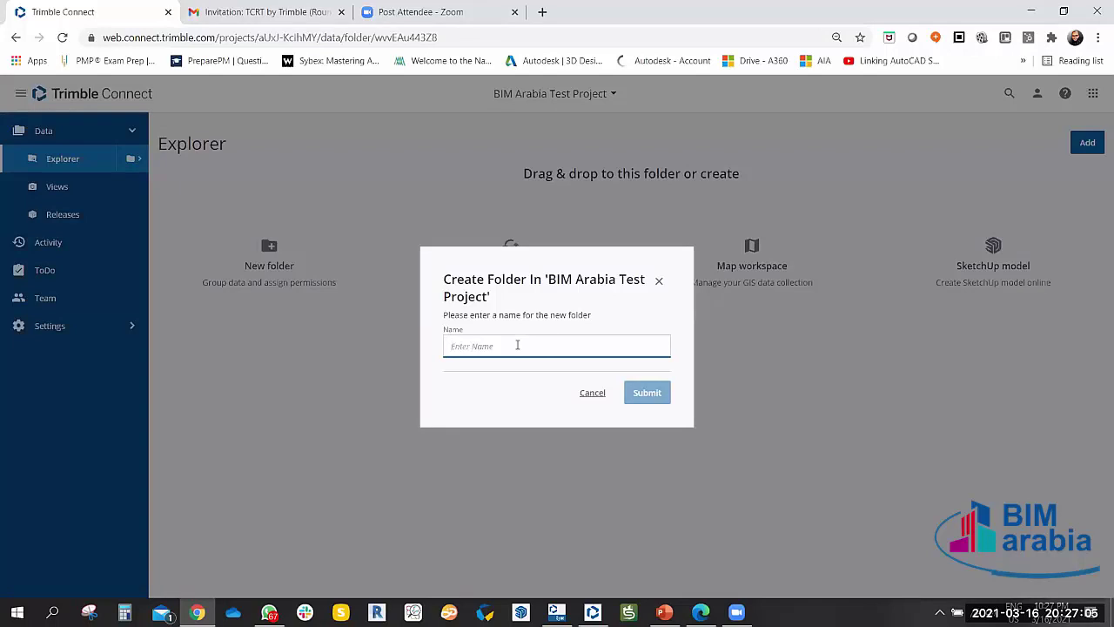
left_click(659, 281)
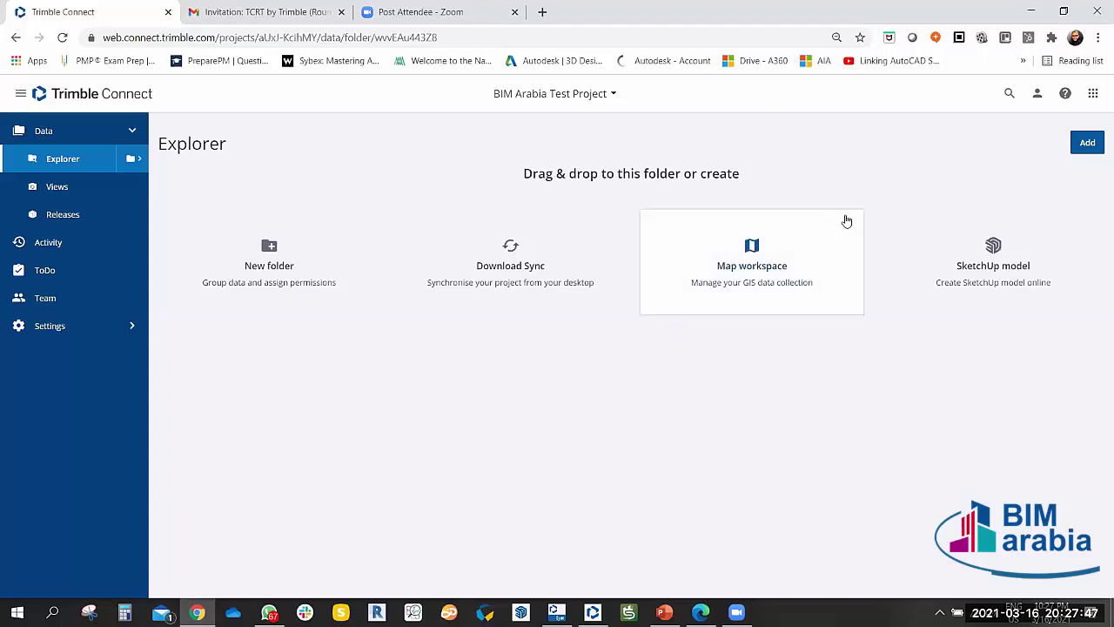
Step: Create a map workspace named 'BIM Arabia Location' with description 'Test Location'
left_click(759, 246)
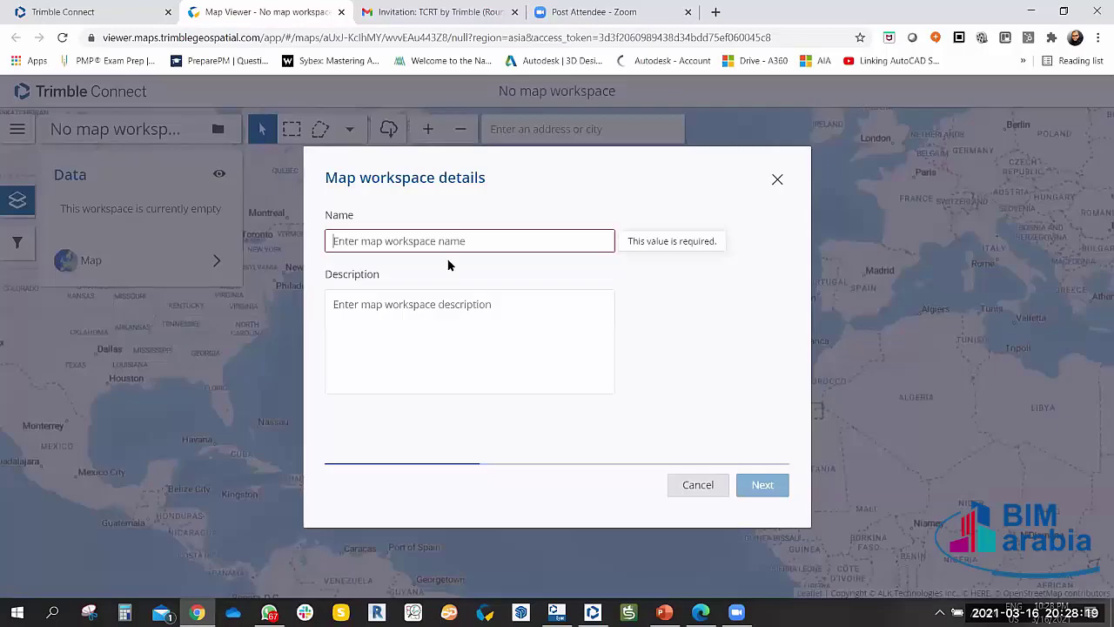
left_click(431, 245)
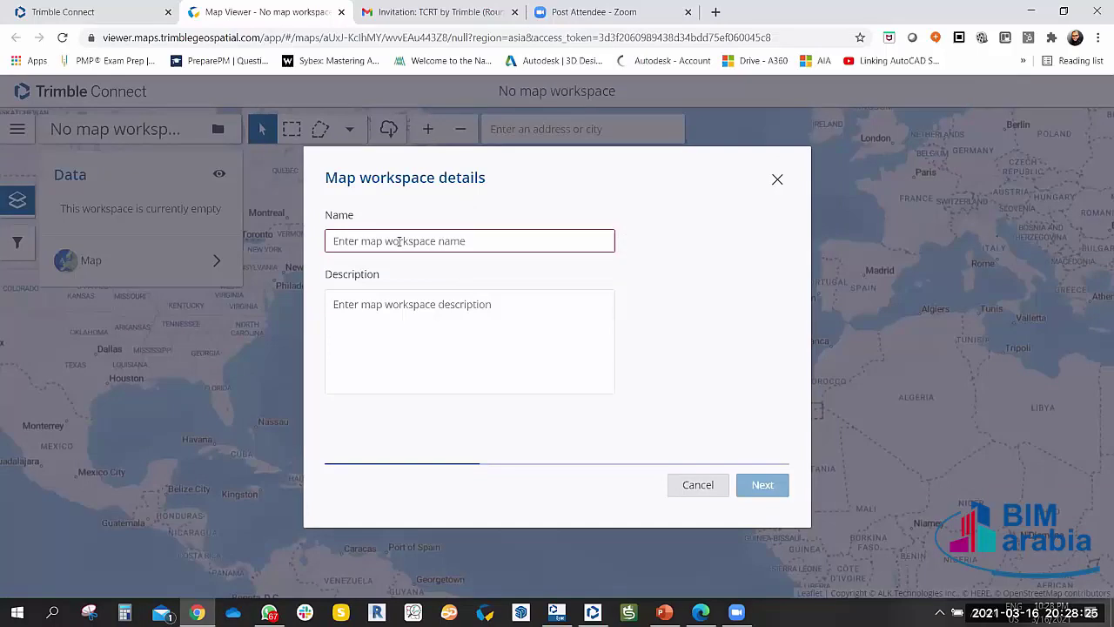
type("BIM Arabia")
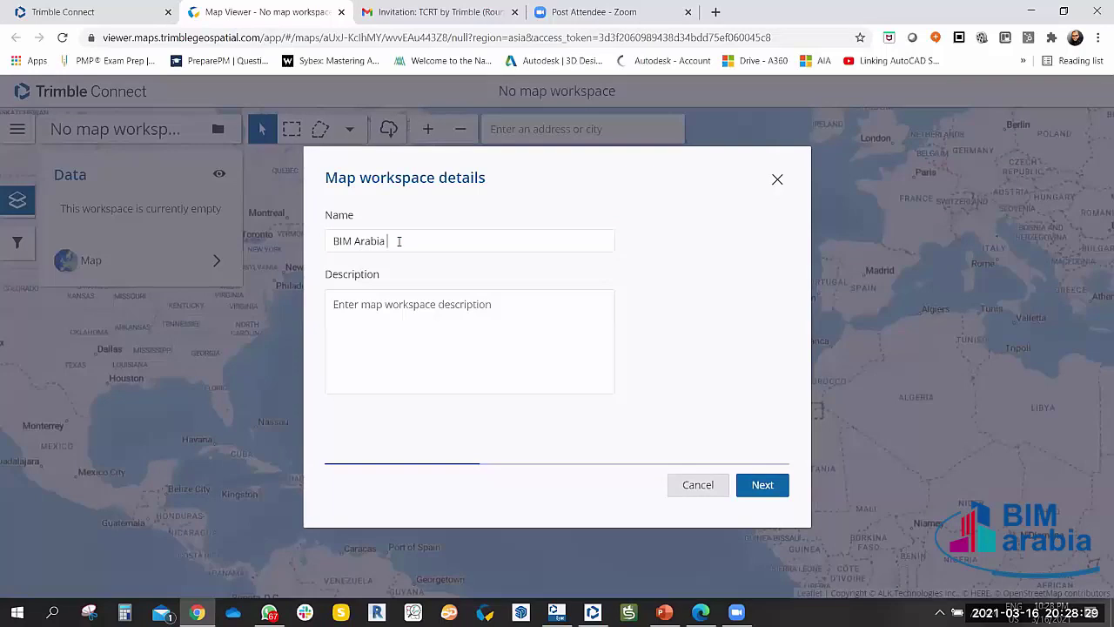
type("Lo")
type("cation")
type("T")
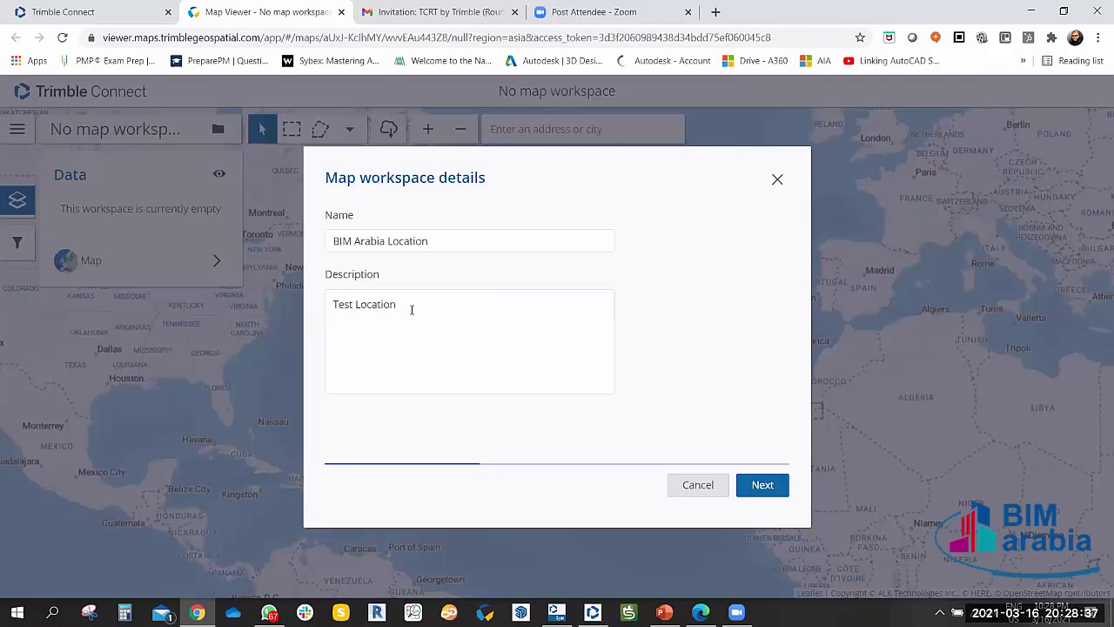
Step: Set Dubai as the map workspace's working location and continue to the coordinate system
left_click(769, 486)
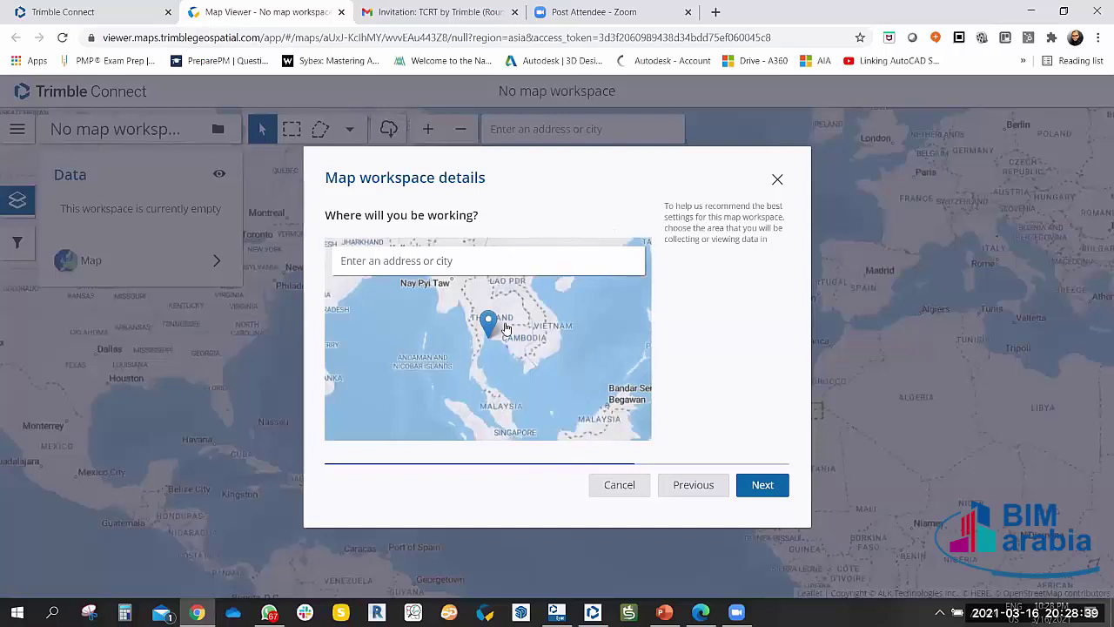
left_click_drag(502, 360, 475, 361)
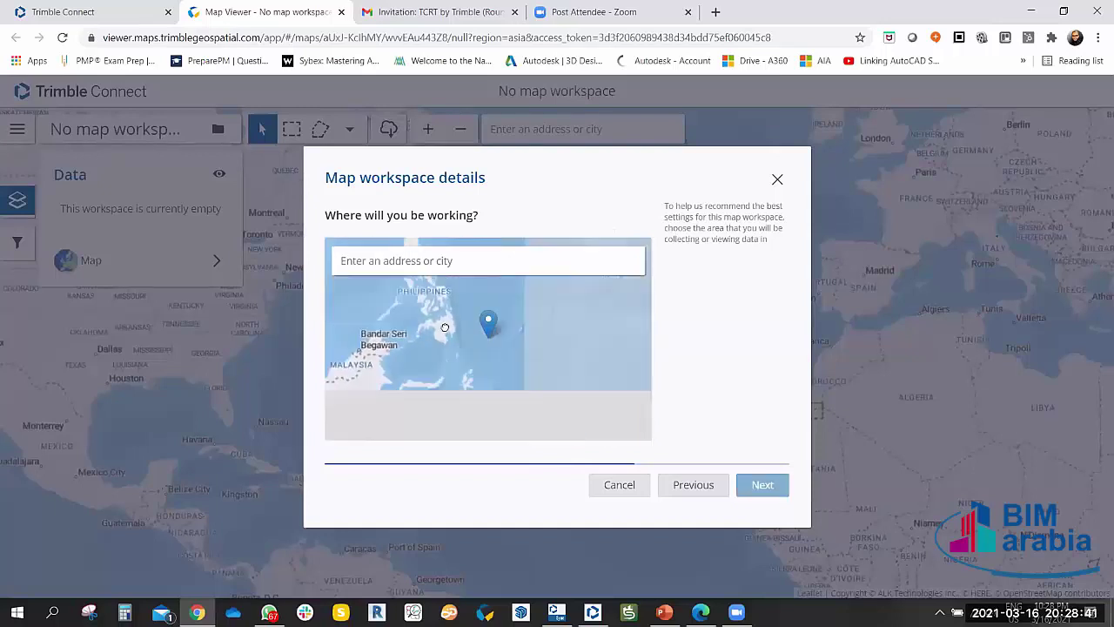
scroll(431, 320, "up", 3)
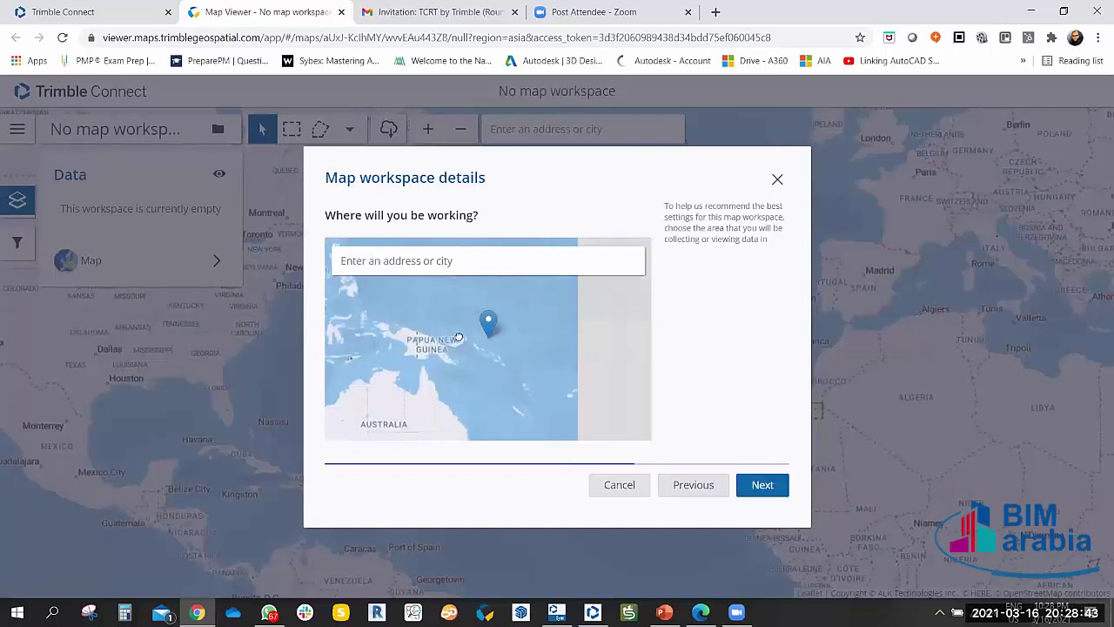
scroll(504, 348, "down", 5)
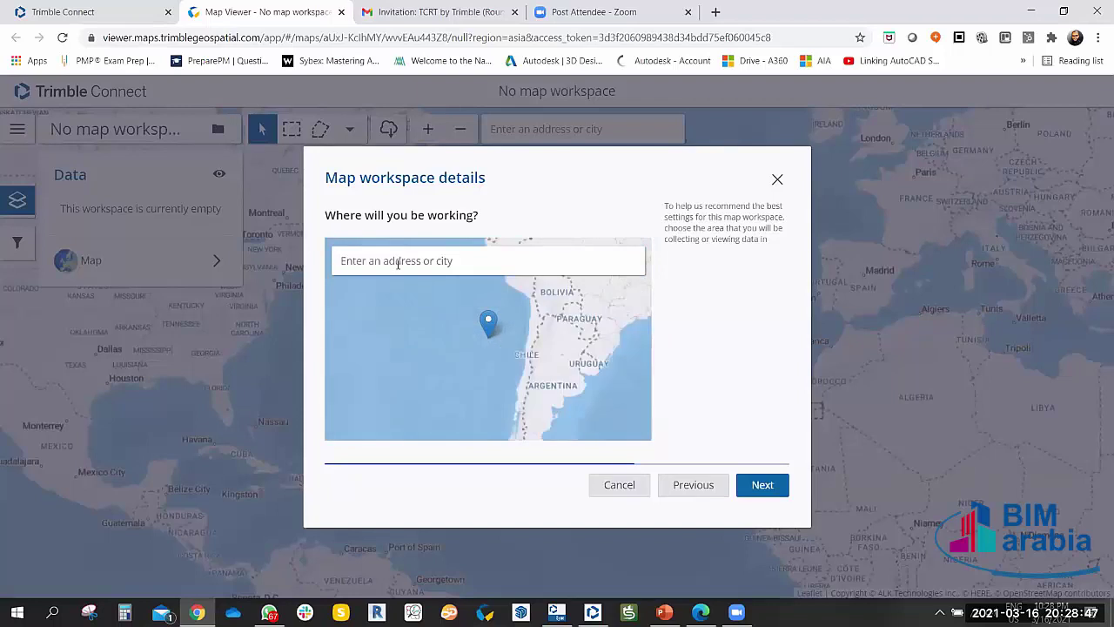
type("Duabi")
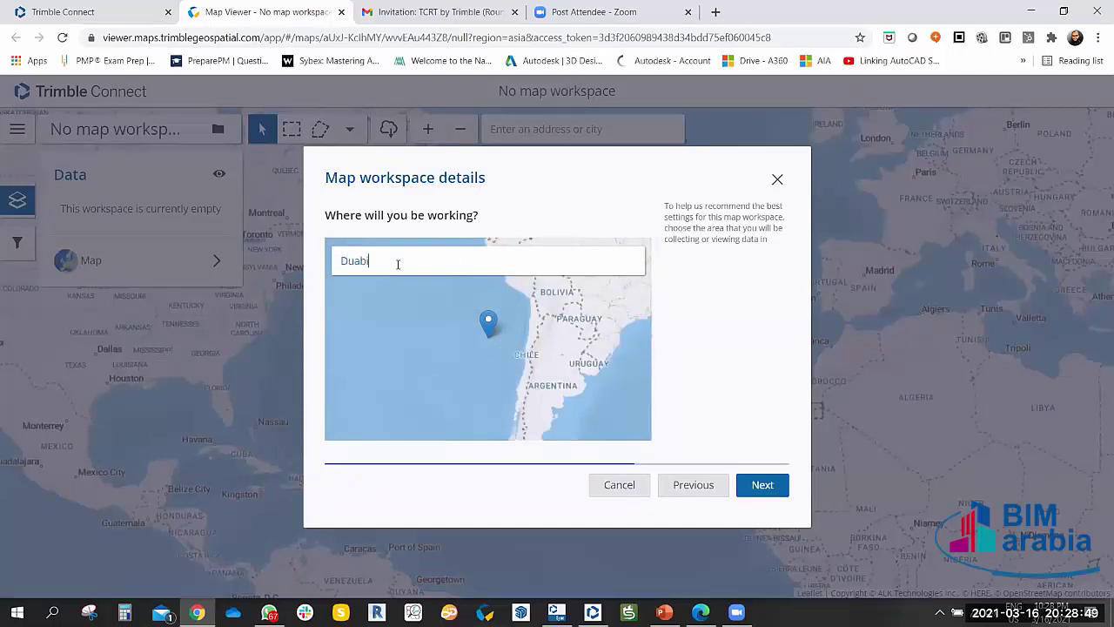
key("ctrl+a")
type("D")
type("ubai")
left_click(392, 289)
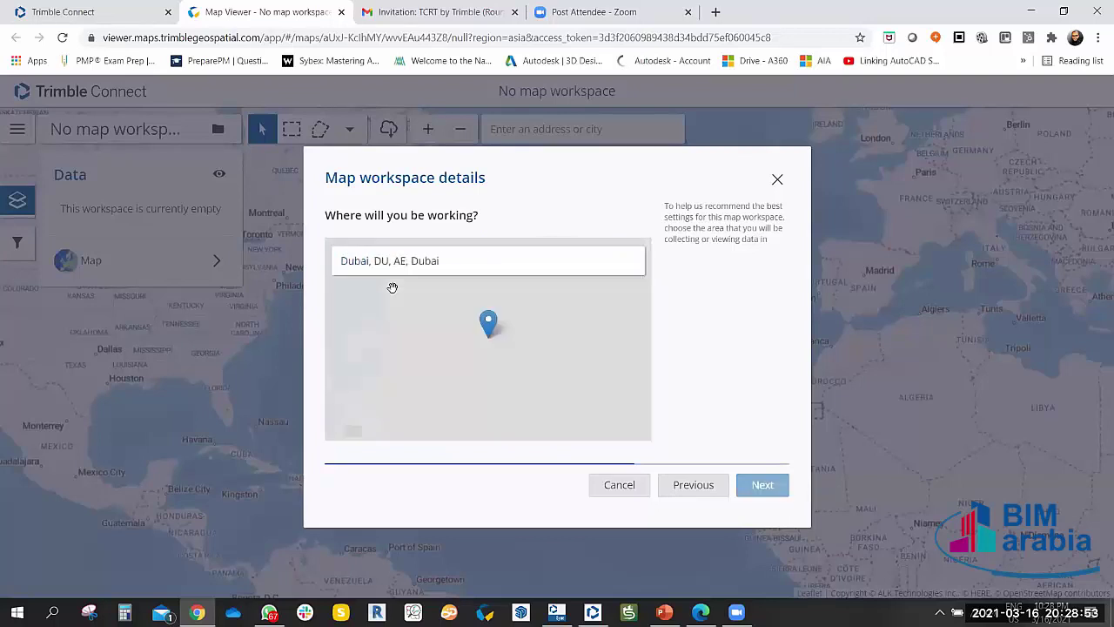
left_click(775, 485)
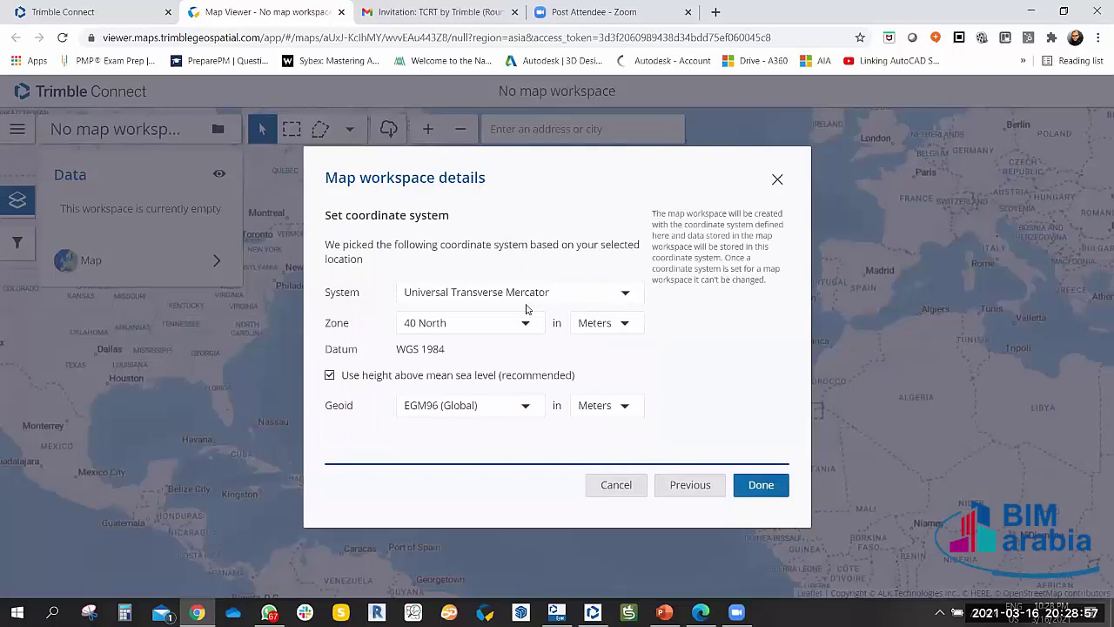
Step: Choose the Geographic (Latitude/Longitude) system with heights in Meters and finish the workspace
left_click(625, 293)
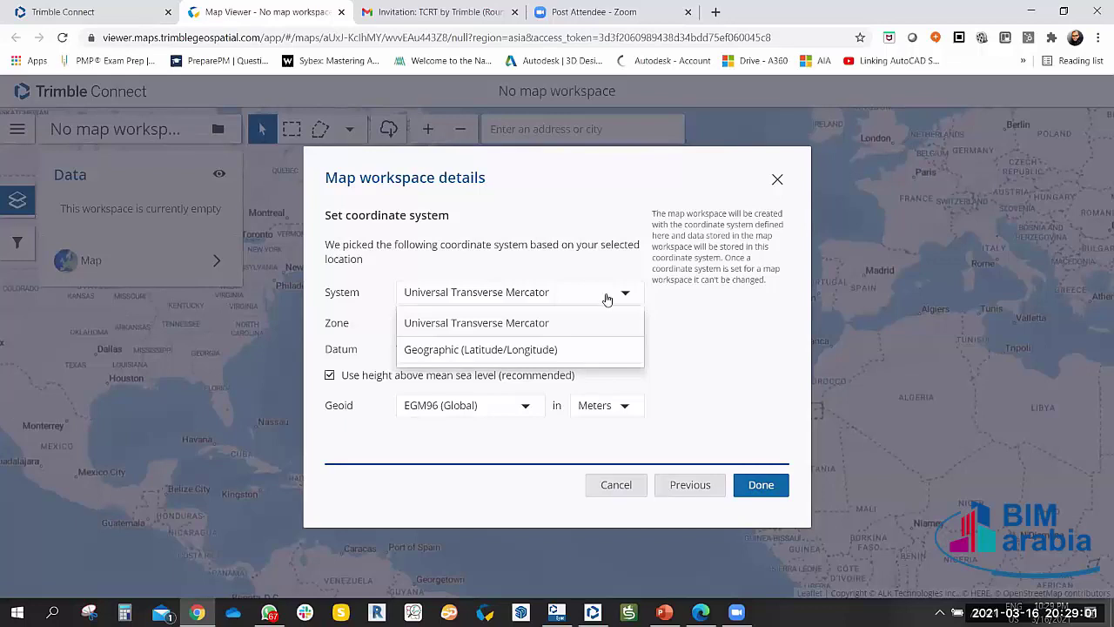
left_click(548, 346)
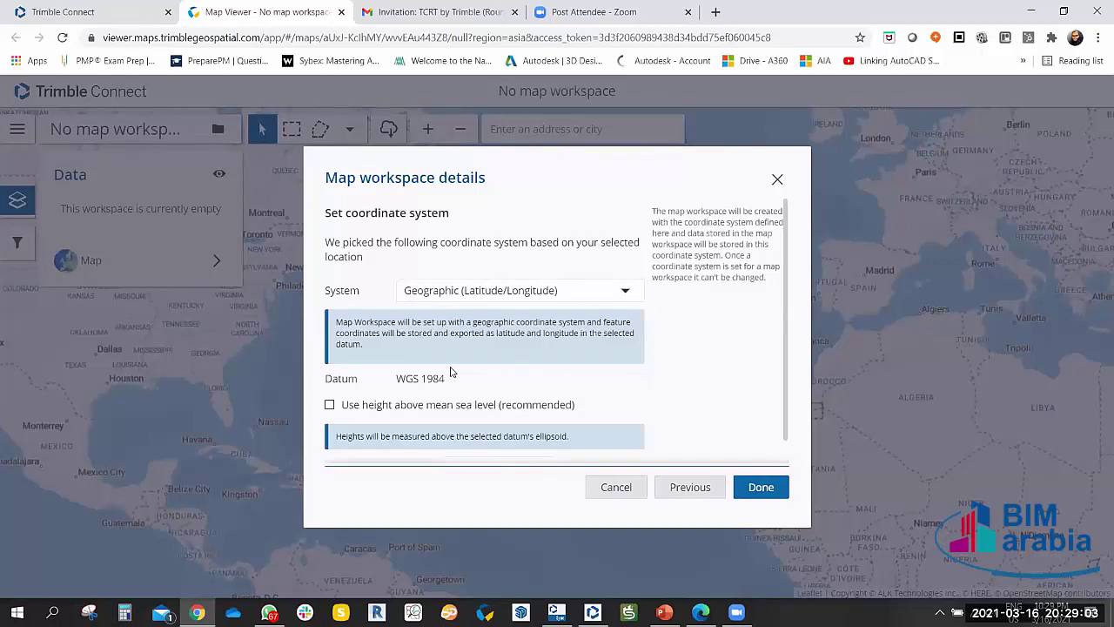
scroll(450, 372, "down", 1)
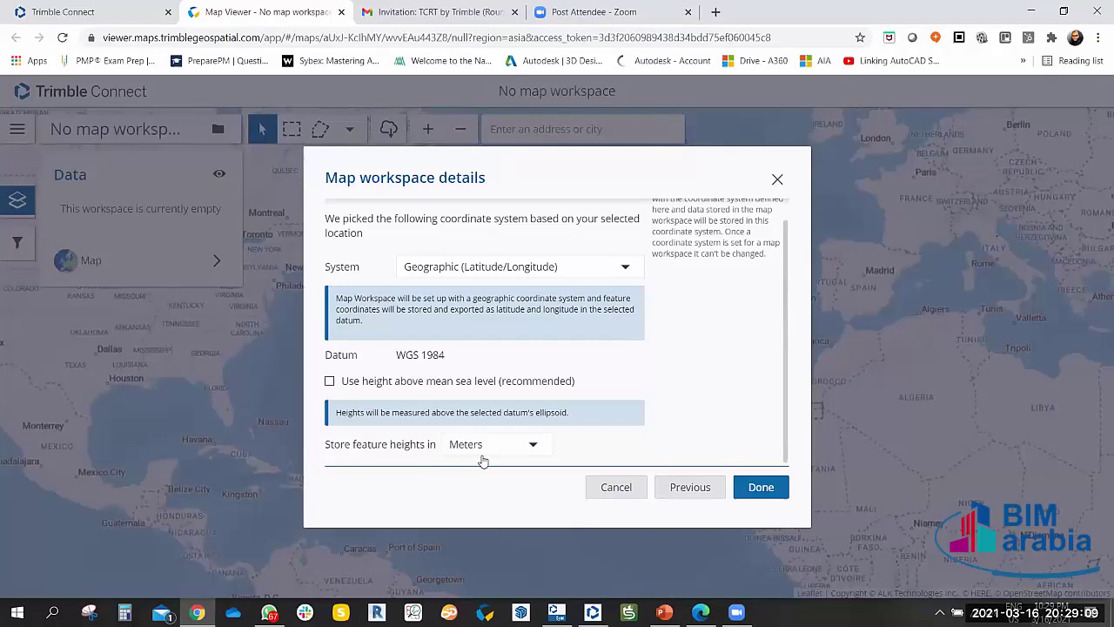
left_click(533, 445)
left_click(536, 448)
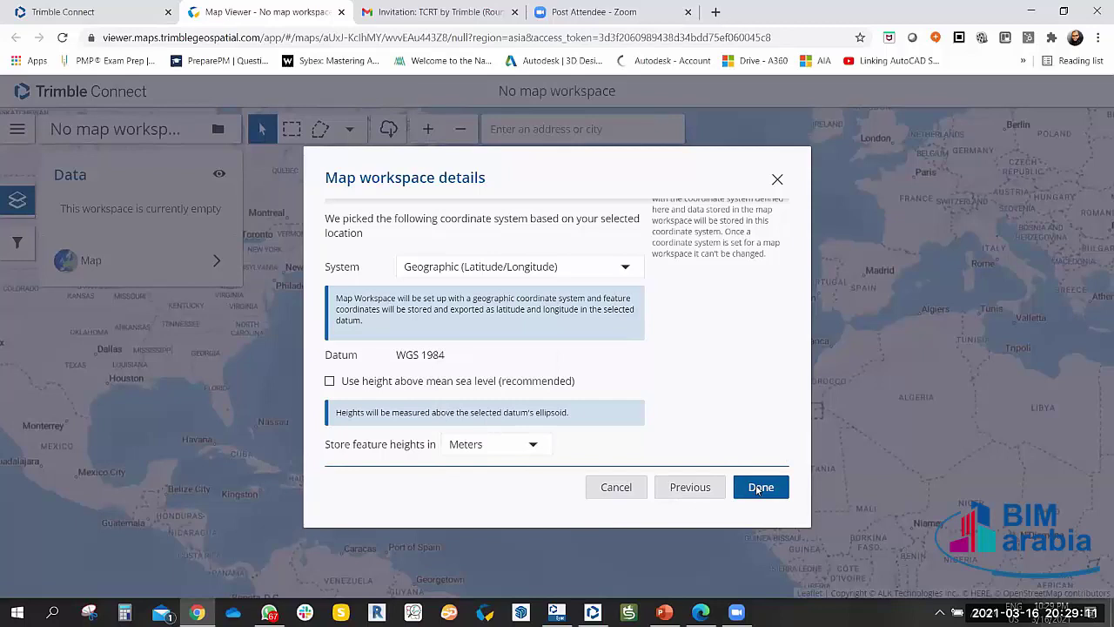
left_click(753, 485)
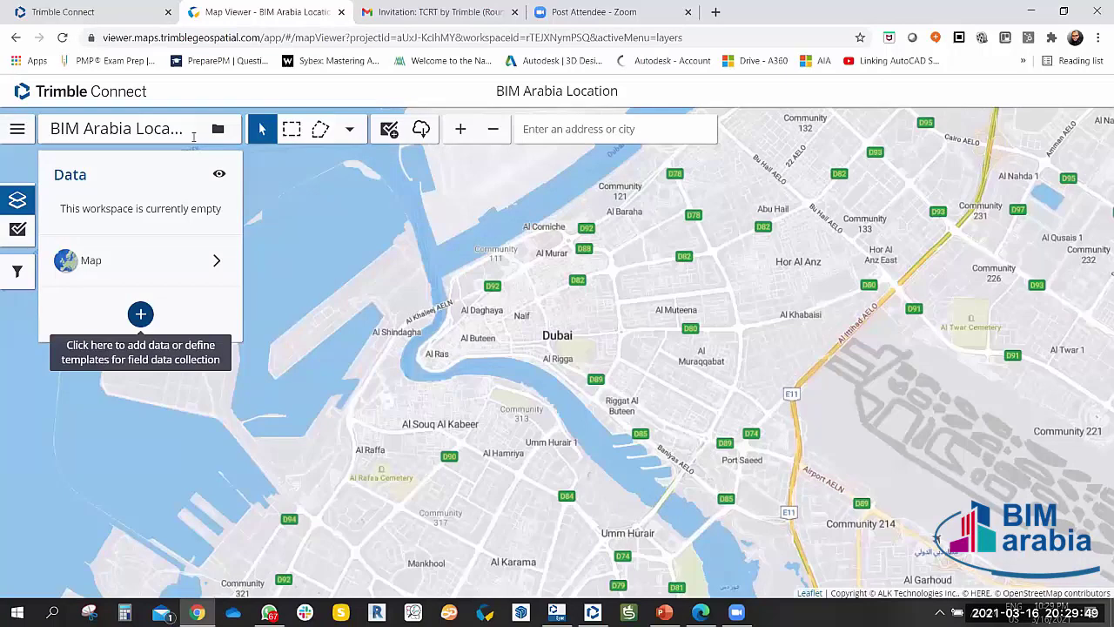
Step: Back in the Trimble Connect Explorer, create a new SketchUp model online
left_click(102, 7)
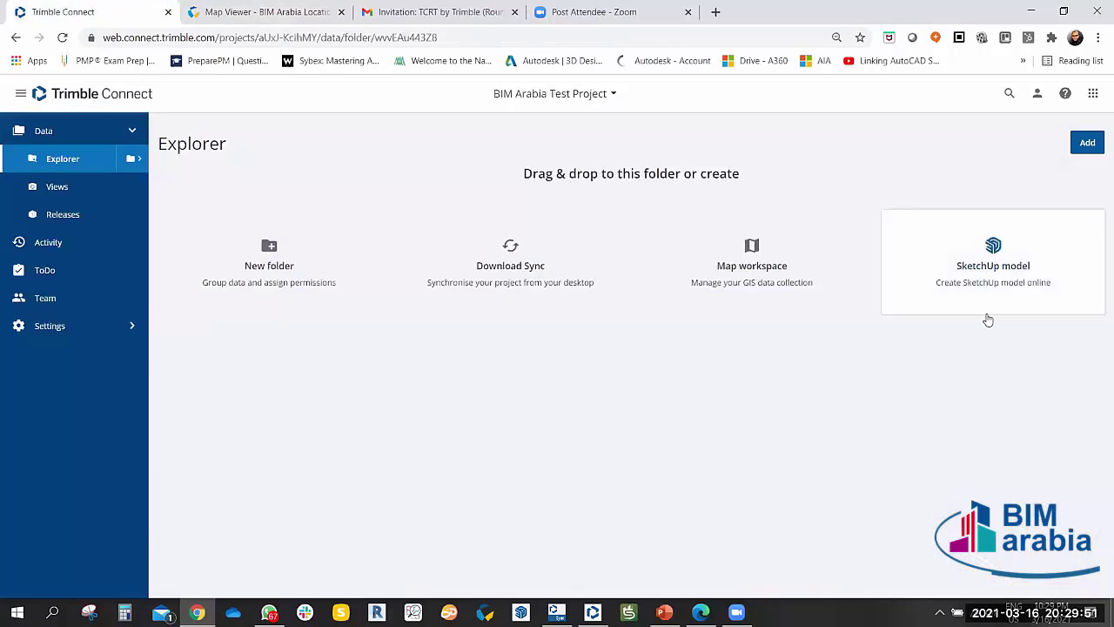
left_click(997, 256)
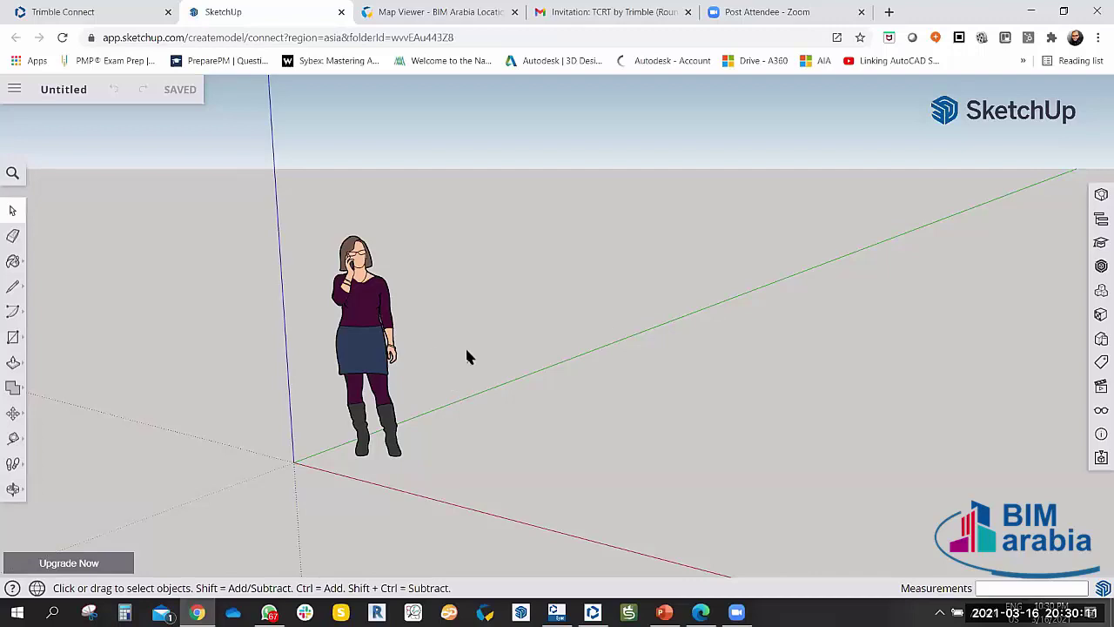
Step: Draw a rectangle face on the ground beside the figure
mouse_move(467, 357)
middle_mouse_down()
mouse_move(450, 313)
mouse_move(471, 339)
mouse_move(456, 363)
mouse_move(460, 348)
middle_mouse_up()
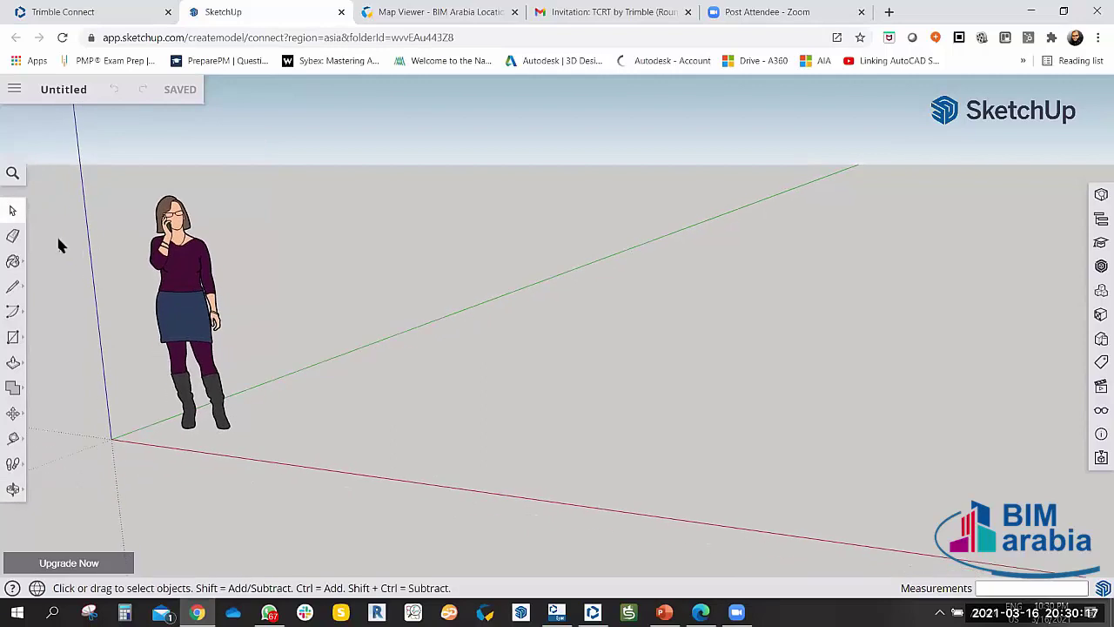
left_click(13, 337)
left_click(324, 424)
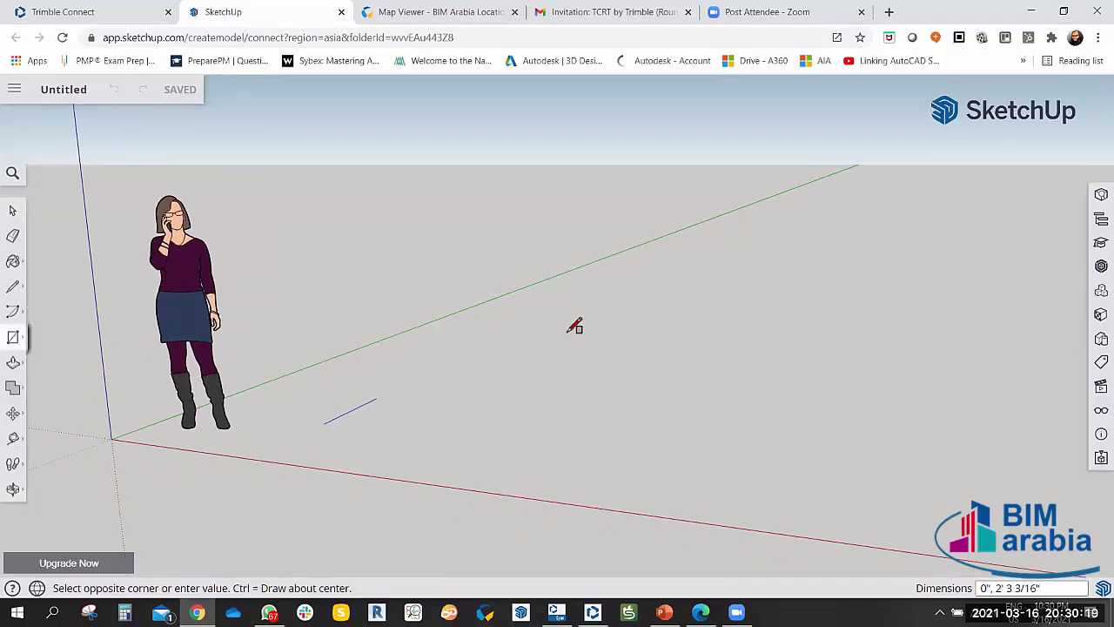
left_click(716, 339)
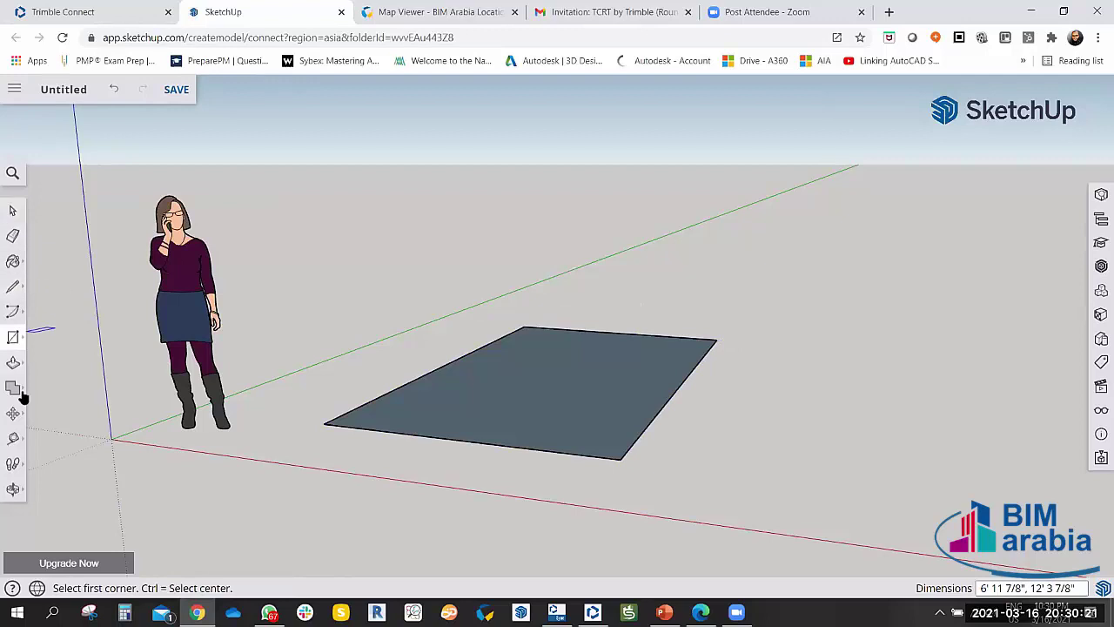
Step: Push/Pull the rectangle up into a thin 2 1/2" slab and orbit to inspect it
left_click(13, 362)
left_click(416, 397)
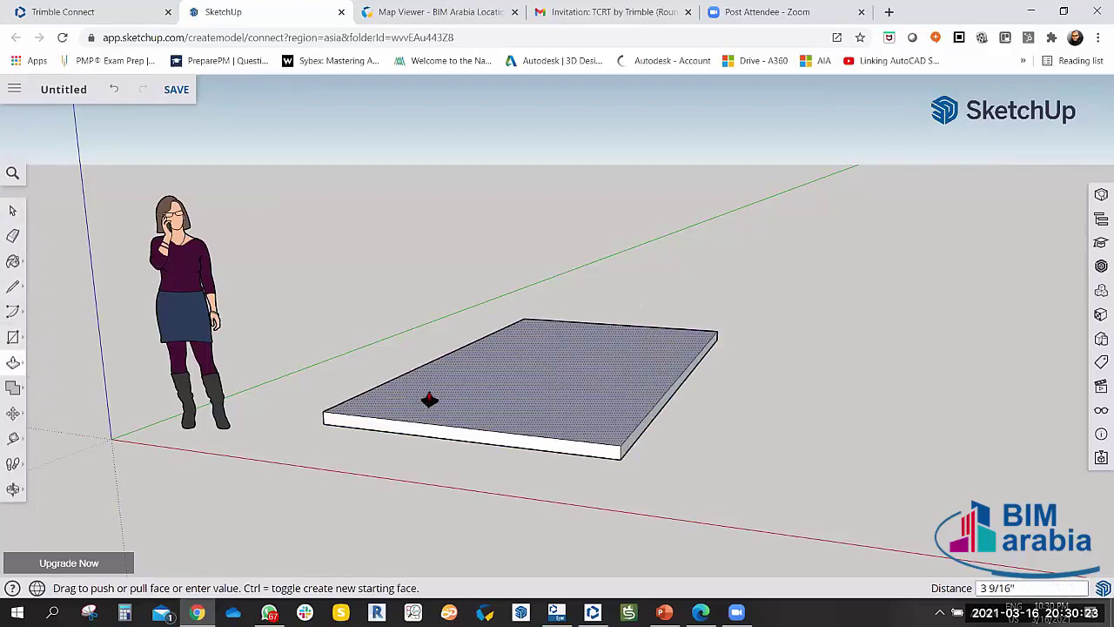
left_click(429, 400)
scroll(462, 431, "up", 3)
mouse_move(473, 420)
middle_mouse_down()
mouse_move(397, 365)
mouse_move(360, 377)
mouse_move(458, 365)
middle_mouse_up()
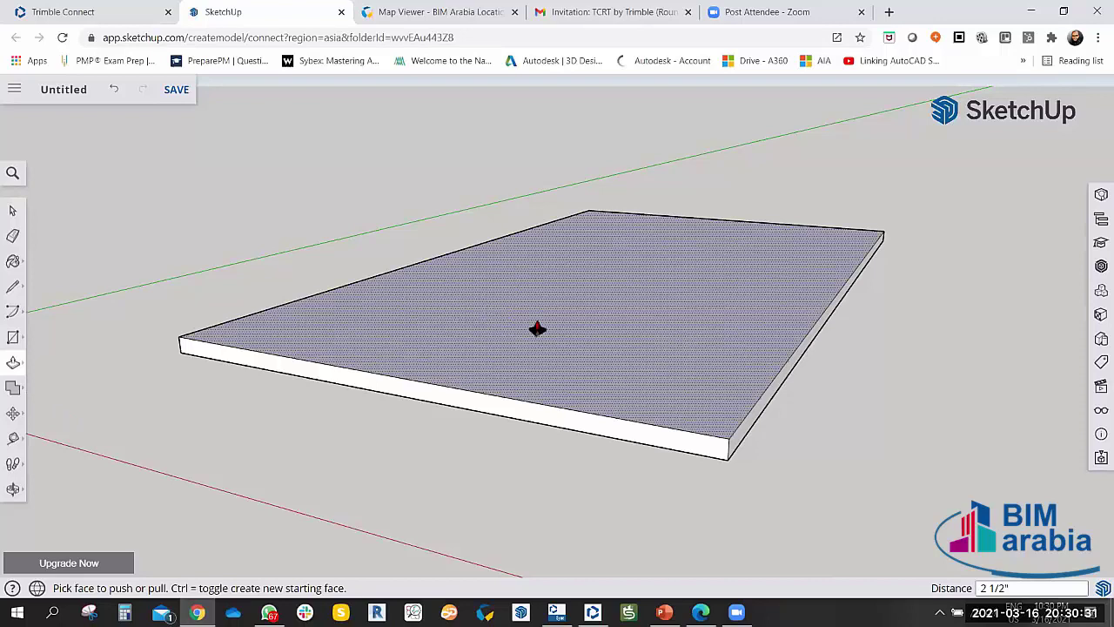
middle_click_drag(534, 326, 542, 304)
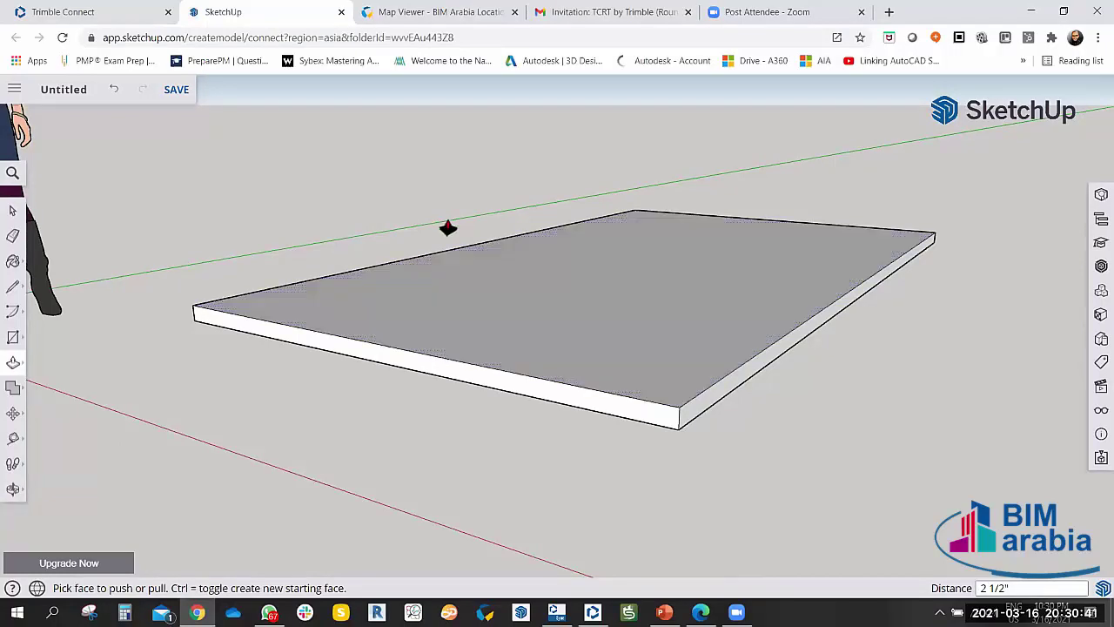
scroll(467, 285, "down", 2)
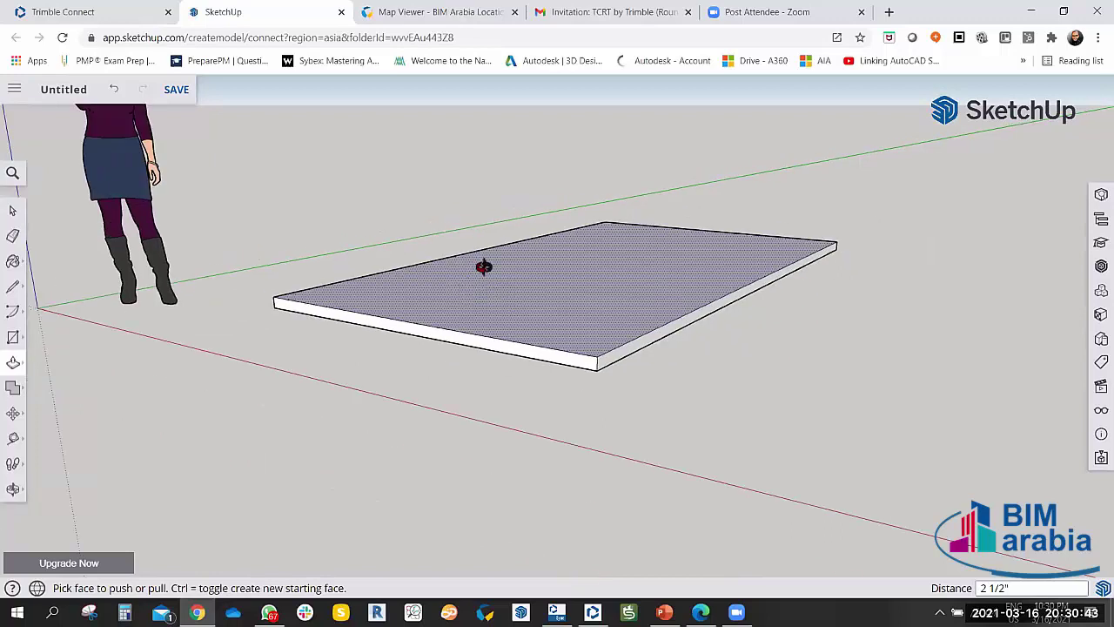
mouse_move(485, 266)
middle_mouse_down()
mouse_move(487, 299)
mouse_move(501, 300)
middle_mouse_up()
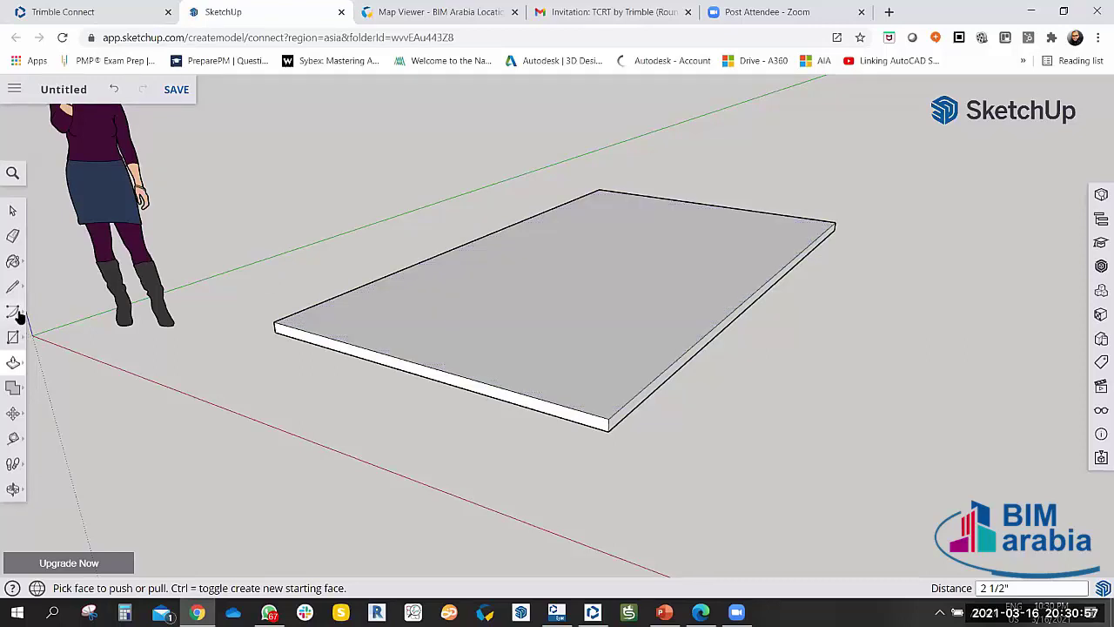
left_click(15, 313)
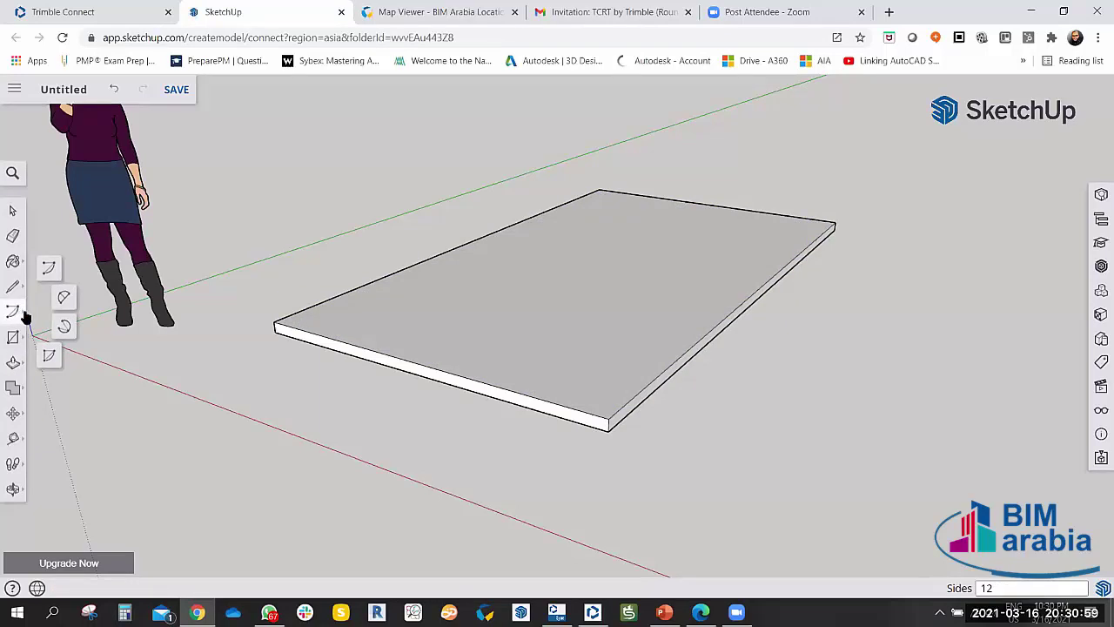
left_click(14, 364)
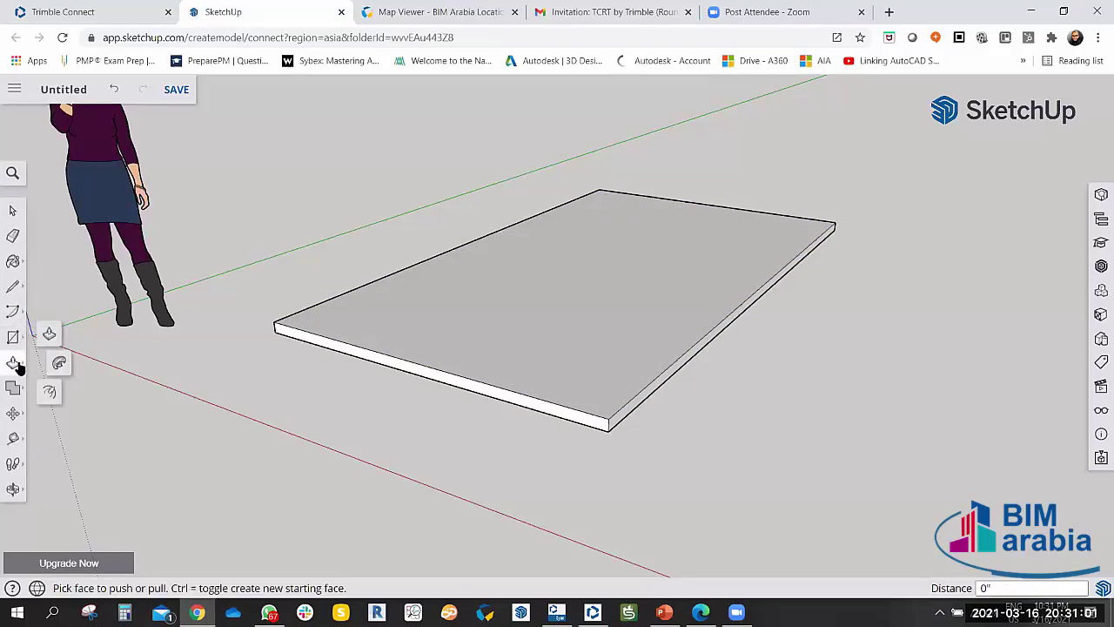
Step: Offset an inset outline on the slab's top face near its edge
left_click(59, 363)
left_click(394, 272)
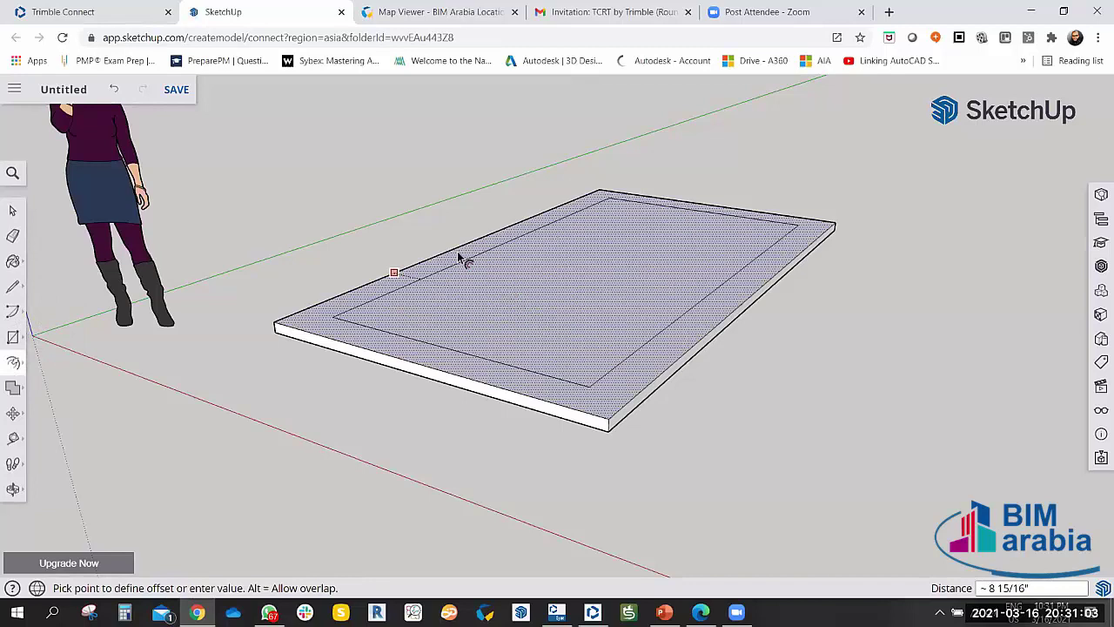
left_click(455, 253)
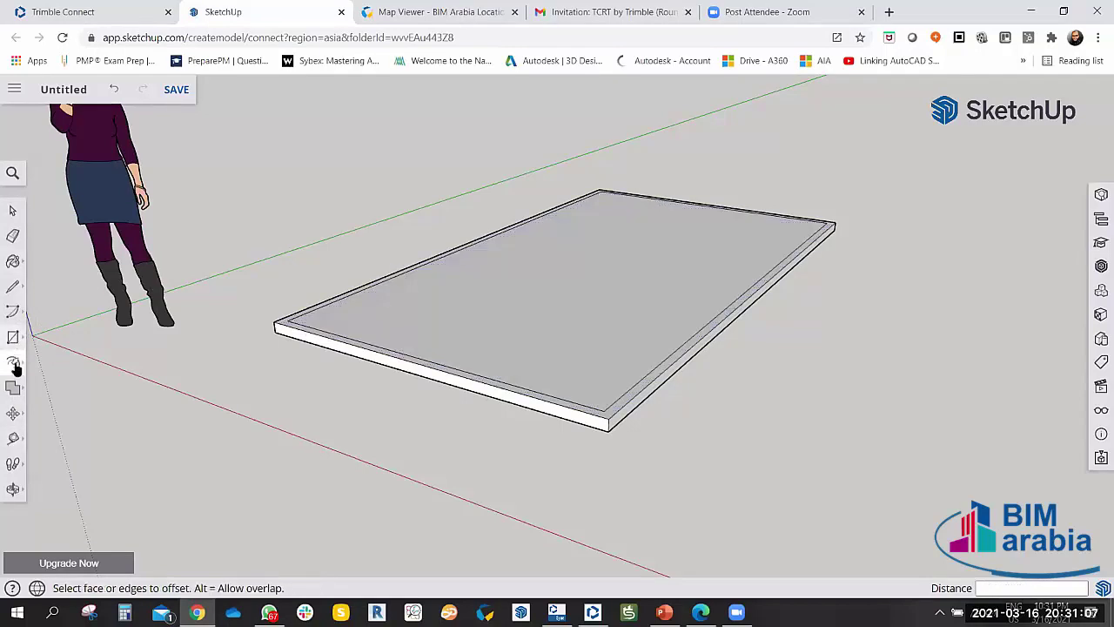
left_click(15, 369)
left_click(57, 363)
Step: Push/Pull the inner face up into a tall box
left_click(15, 362)
left_click(49, 391)
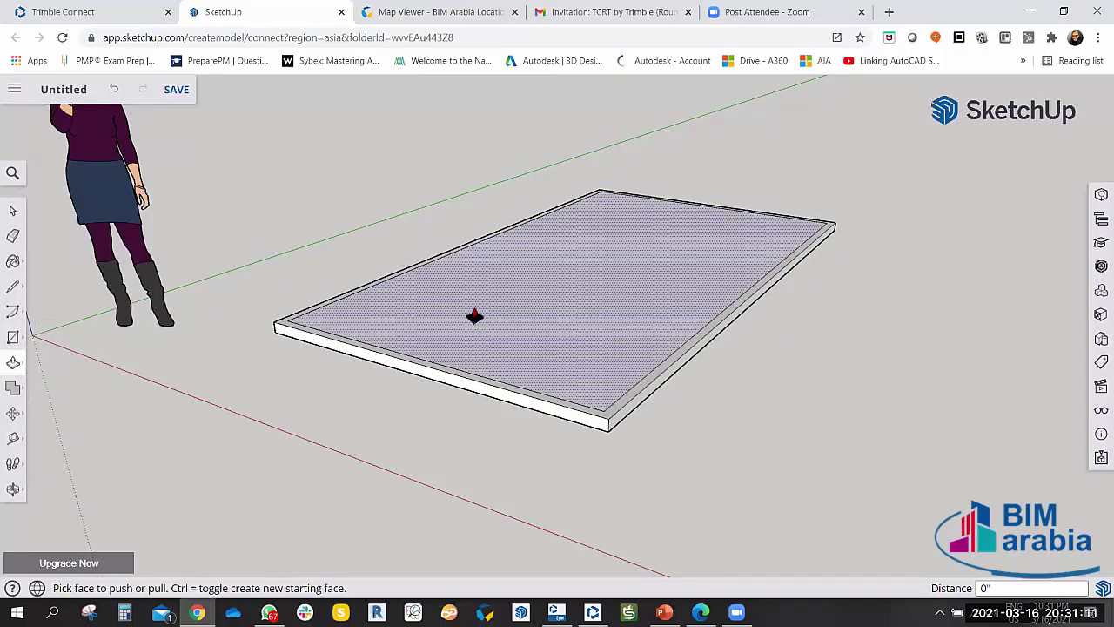
left_click(473, 316)
left_click(477, 185)
mouse_move(539, 279)
middle_mouse_down()
mouse_move(681, 319)
mouse_move(728, 386)
mouse_move(682, 369)
mouse_move(696, 380)
middle_mouse_up()
scroll(728, 386, "down", 2)
scroll(726, 386, "down", 1)
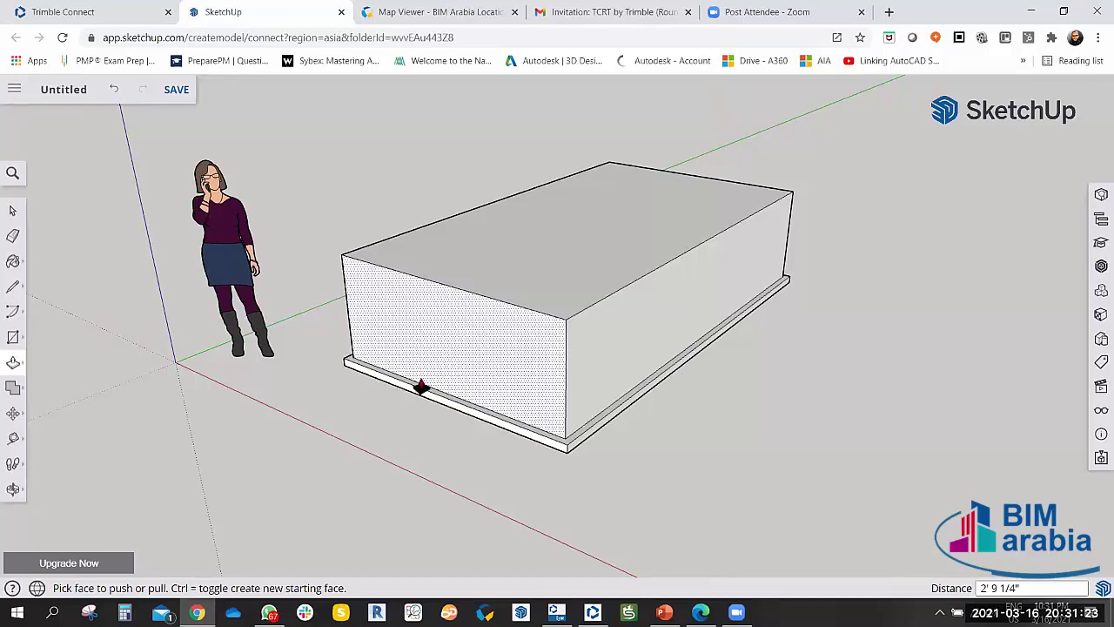
Step: Orbit to frame the box with the figure, then return to Trimble Connect
key("o")
middle_click_drag(385, 401, 378, 403)
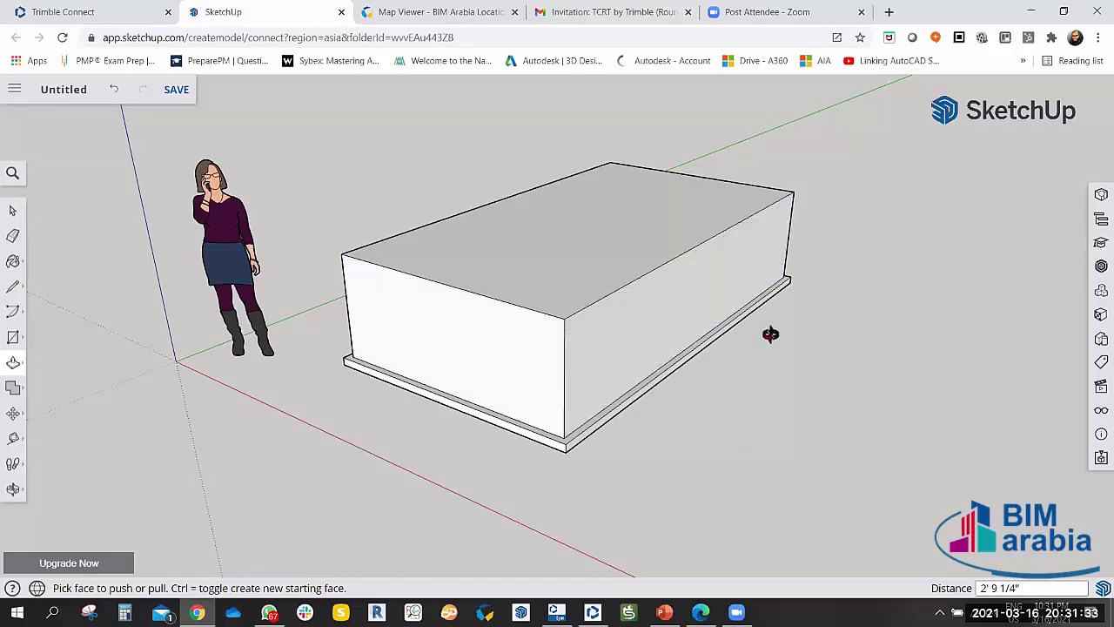
mouse_move(750, 342)
middle_mouse_down()
mouse_move(775, 325)
mouse_move(740, 354)
middle_mouse_up()
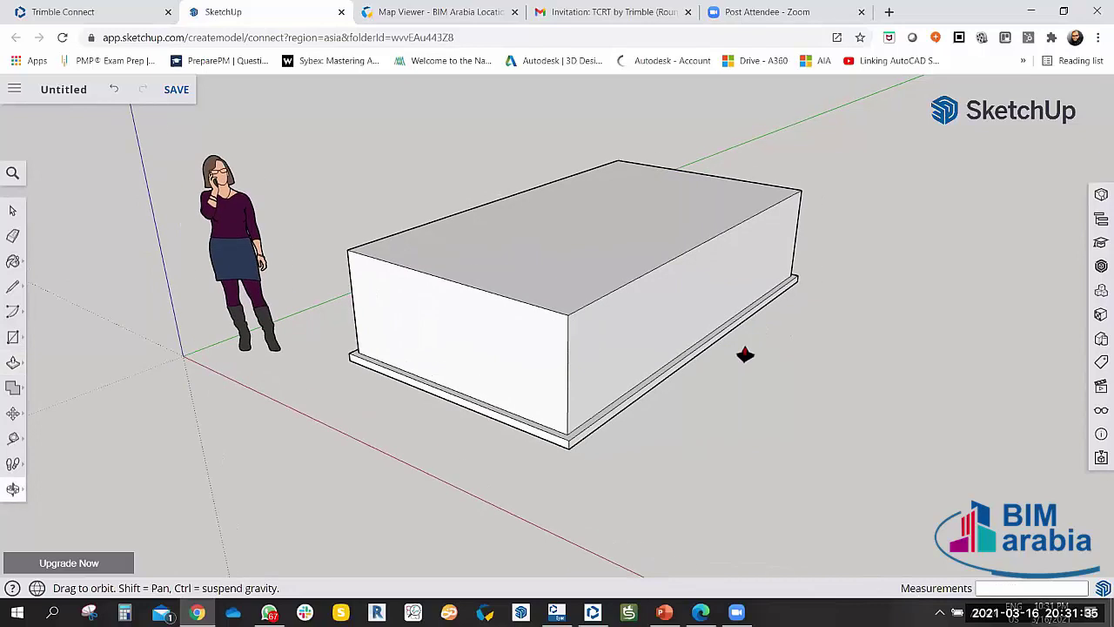
left_click(87, 13)
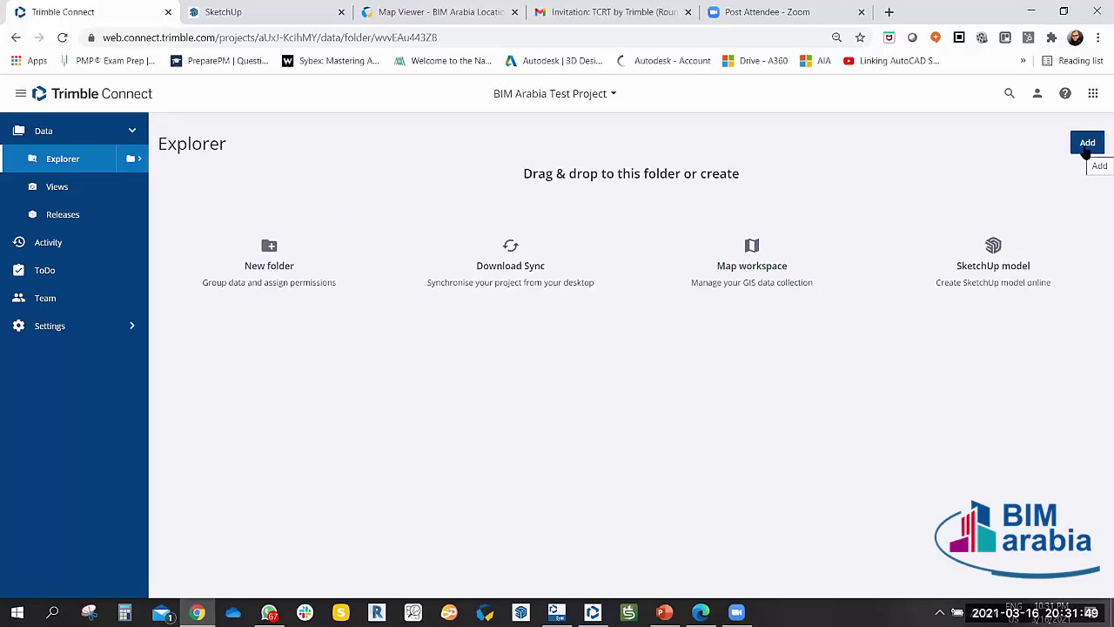
Step: Bring up the Upload files dialog from the Add menu in the project Explorer
left_click(1087, 148)
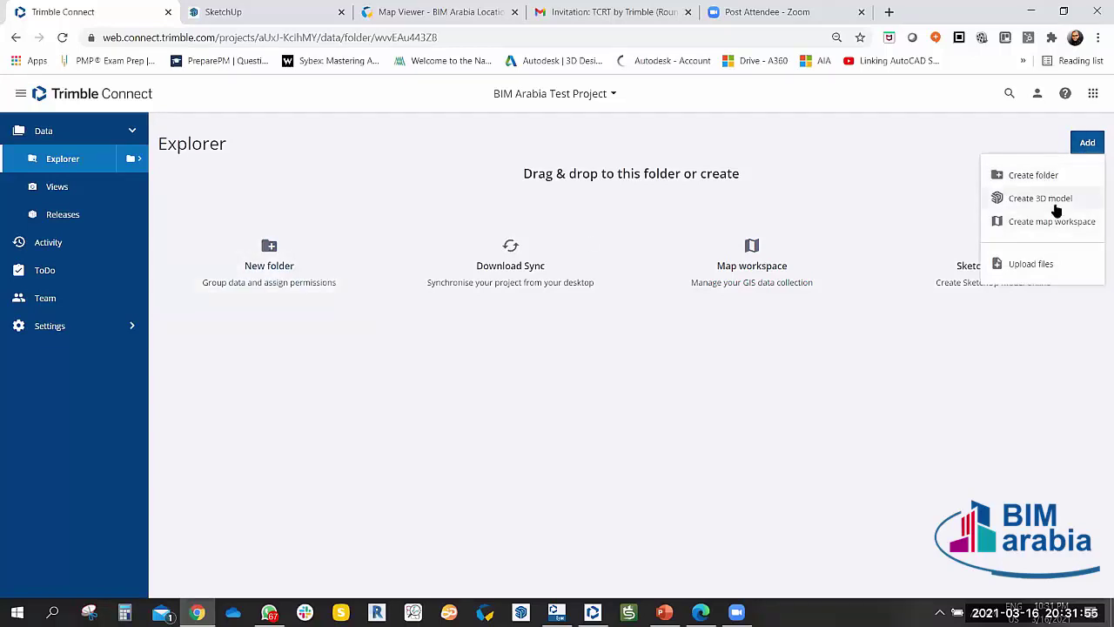
left_click(992, 403)
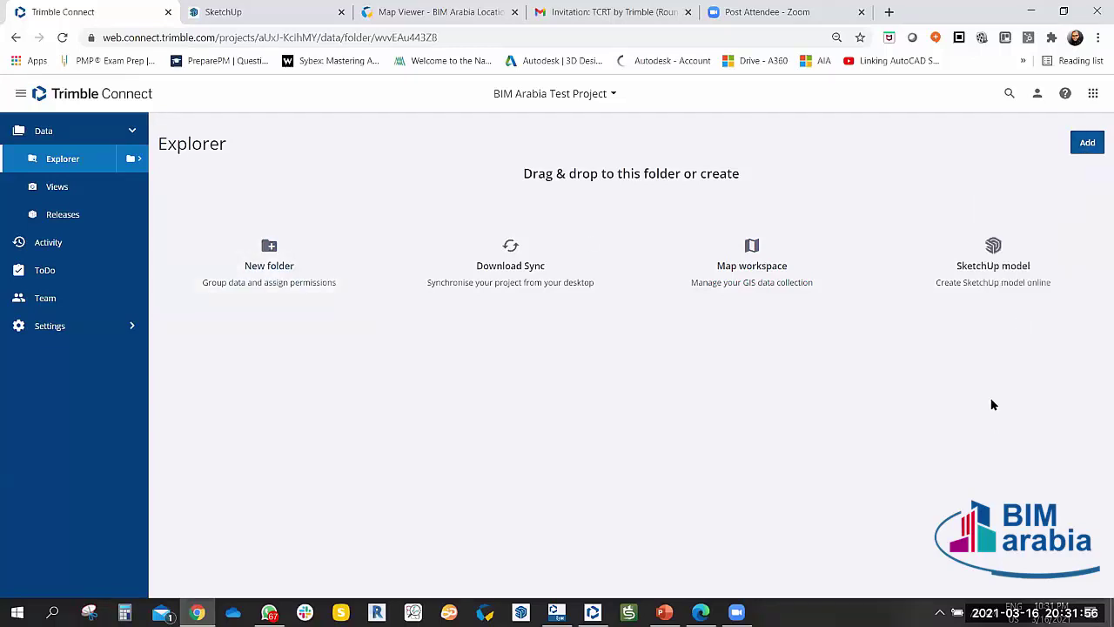
left_click(1093, 141)
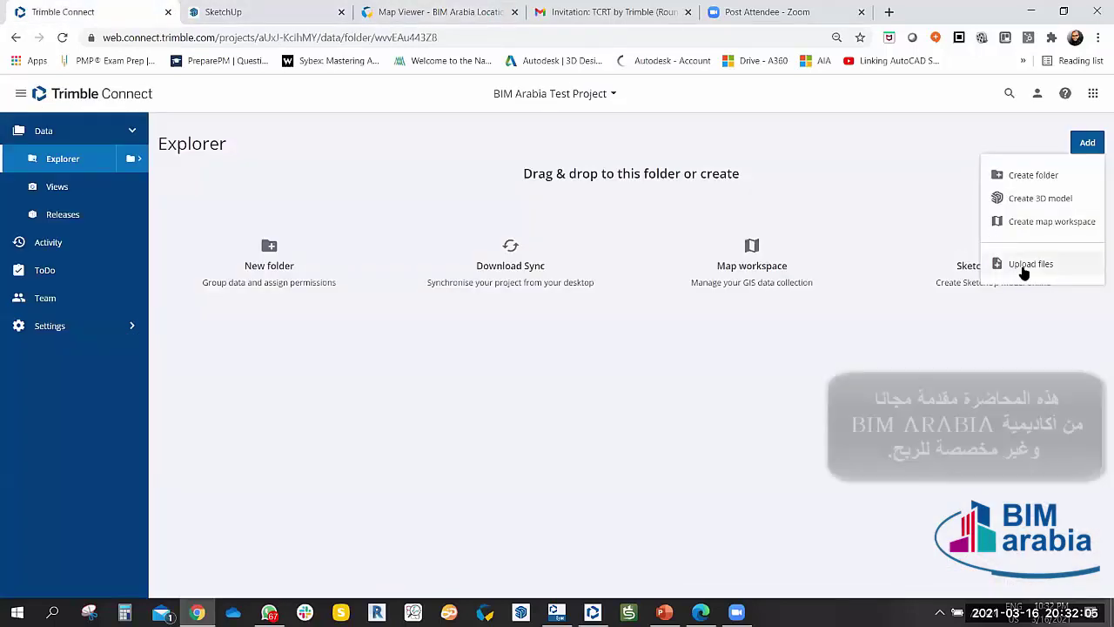
left_click(610, 375)
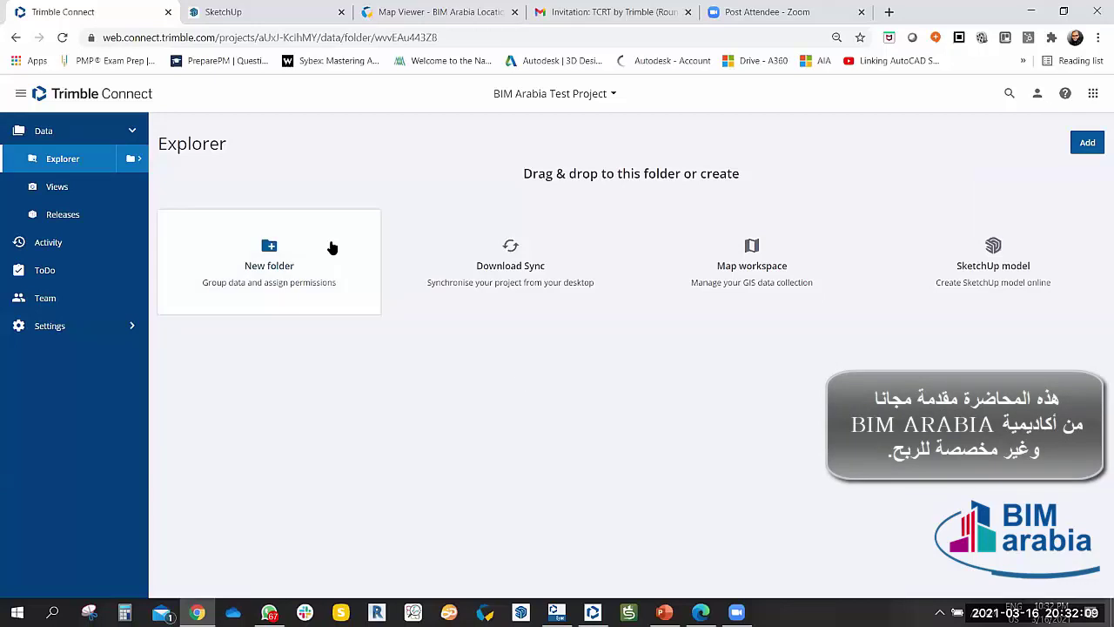
left_click(1084, 147)
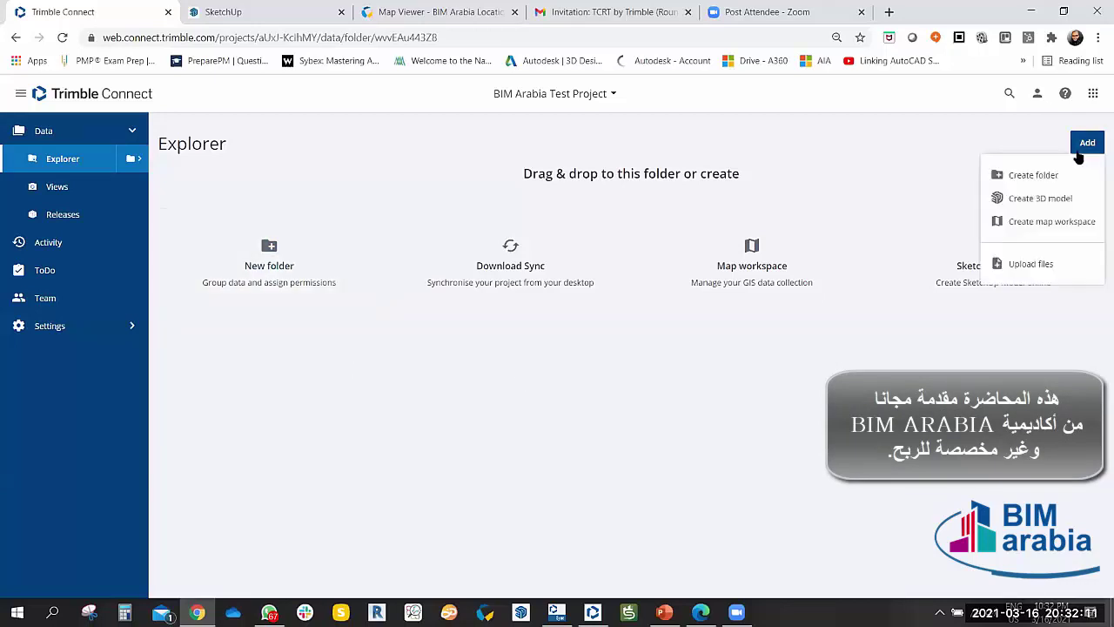
left_click(1027, 265)
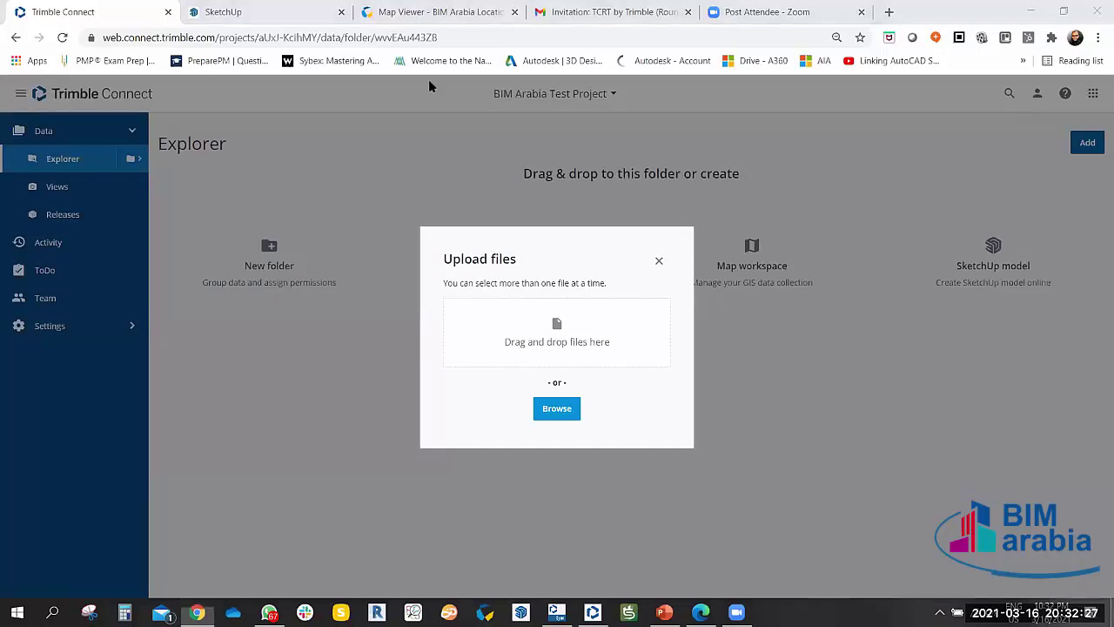
Step: Try adding a desktop image by dragging and browsing, then cancel the file browser
key("super+d")
mouse_move(467, 78)
left_mouse_down()
mouse_move(560, 364)
mouse_move(810, 479)
left_mouse_up()
key("super+d")
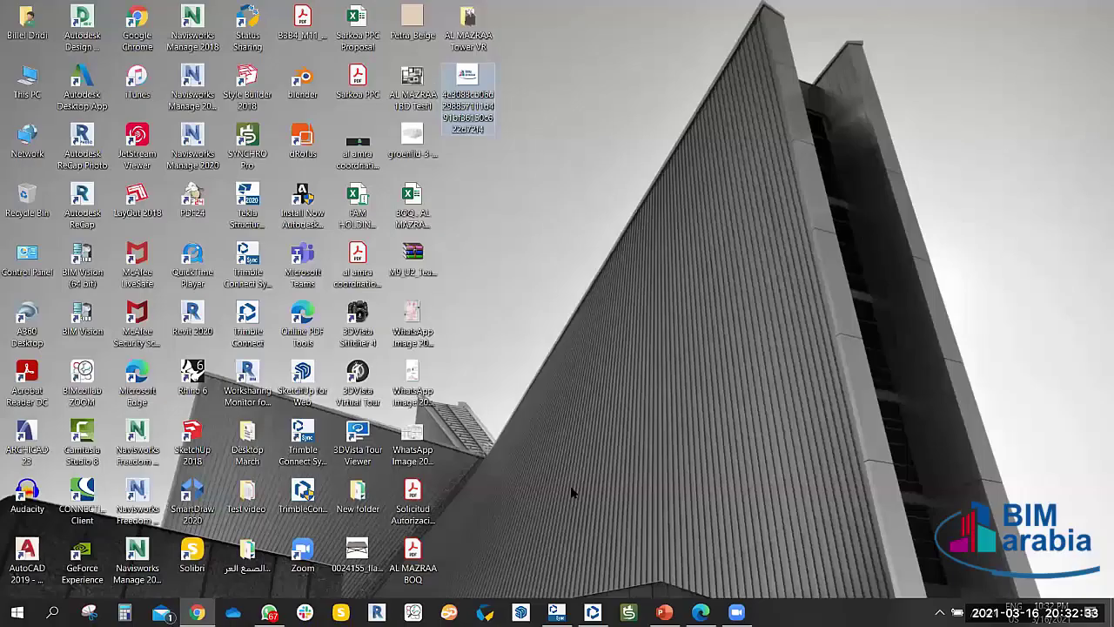
left_click(198, 611)
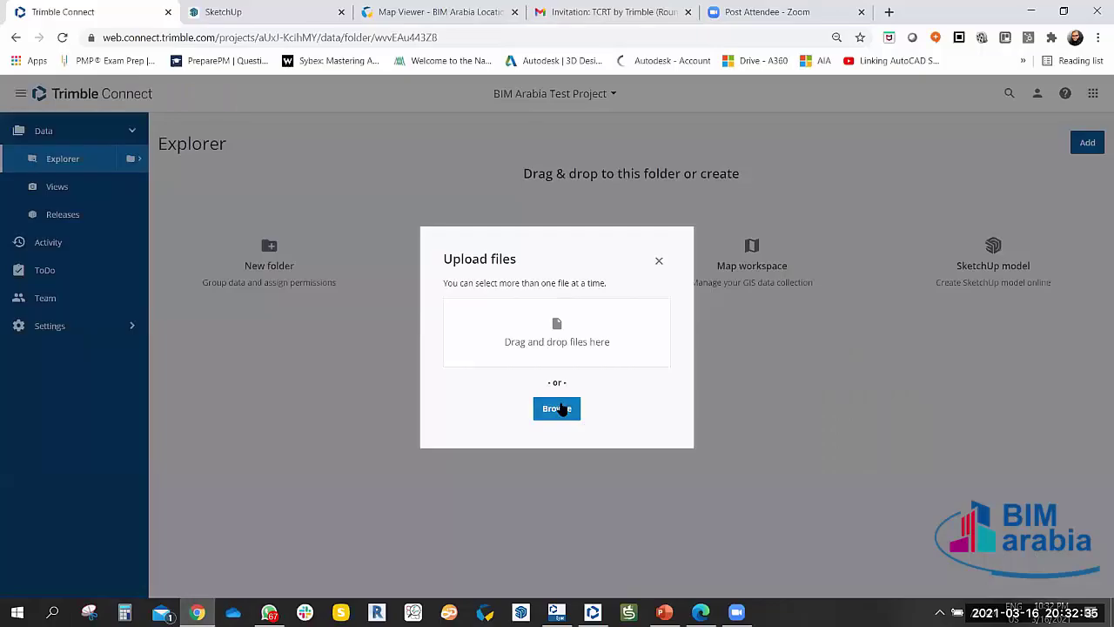
left_click(510, 320)
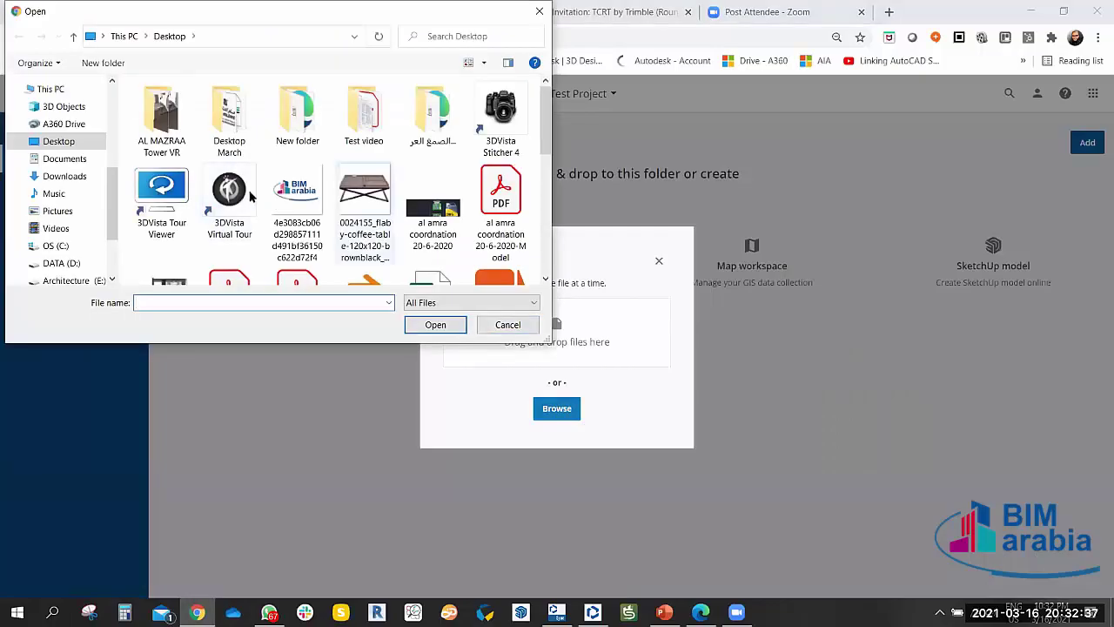
scroll(270, 199, "down", 3)
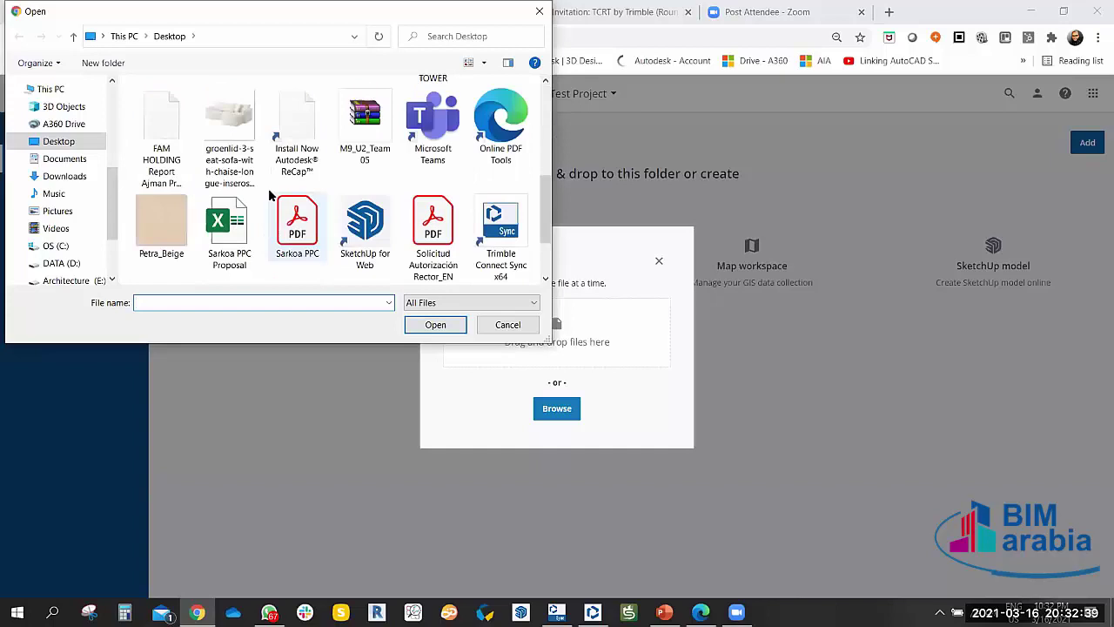
scroll(268, 192, "up", 3)
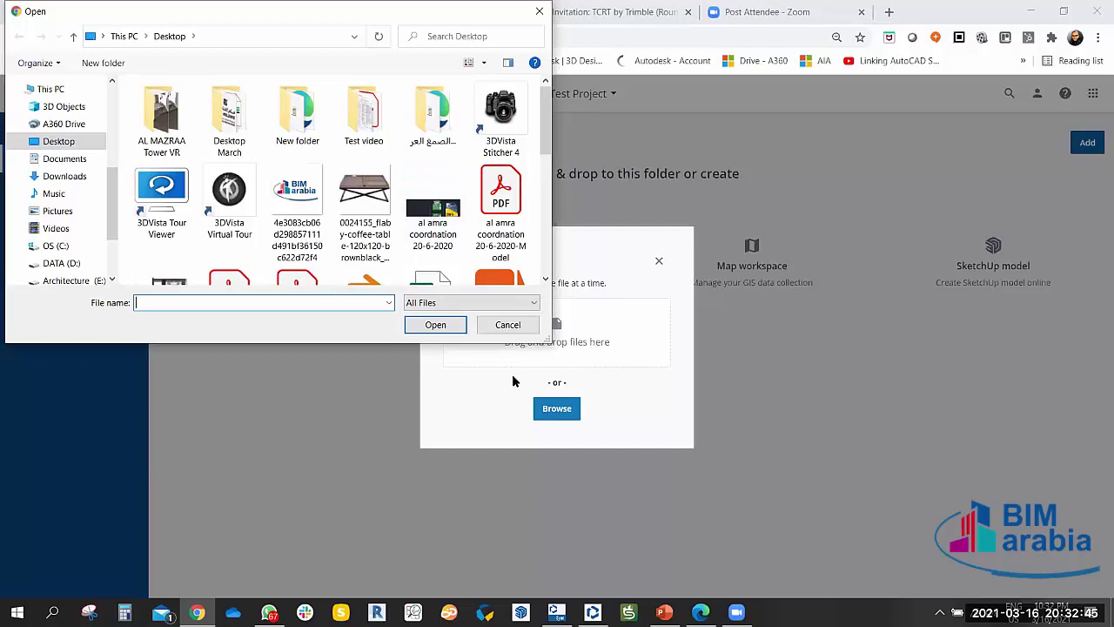
left_click(510, 325)
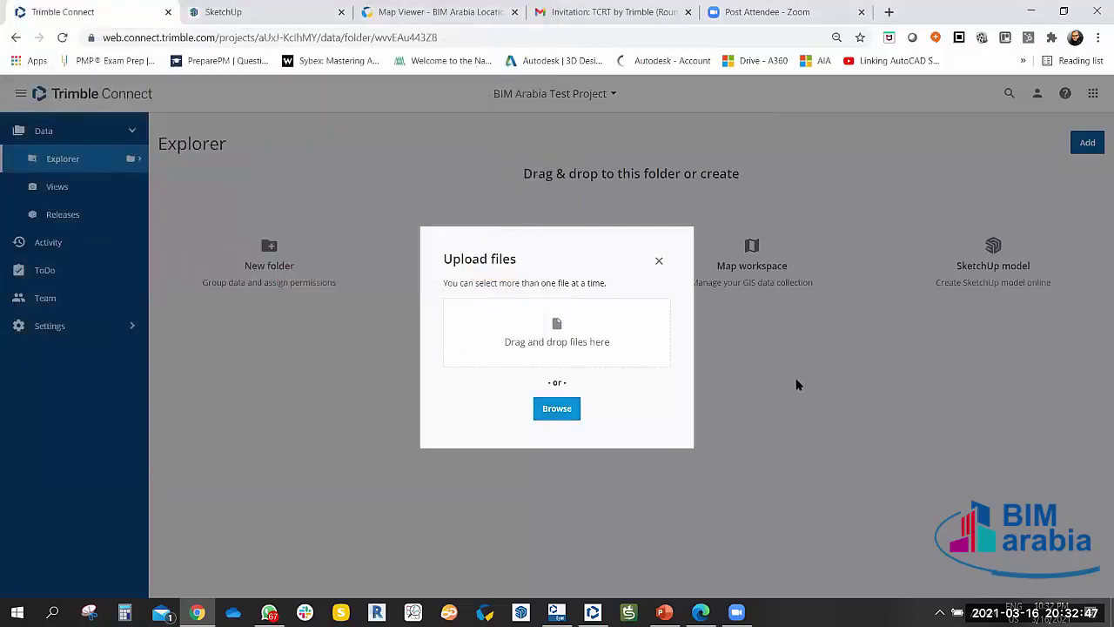
Step: Close the upload dialog and create the 'ISO 19650-2 Folder Structure' folder
left_click(659, 263)
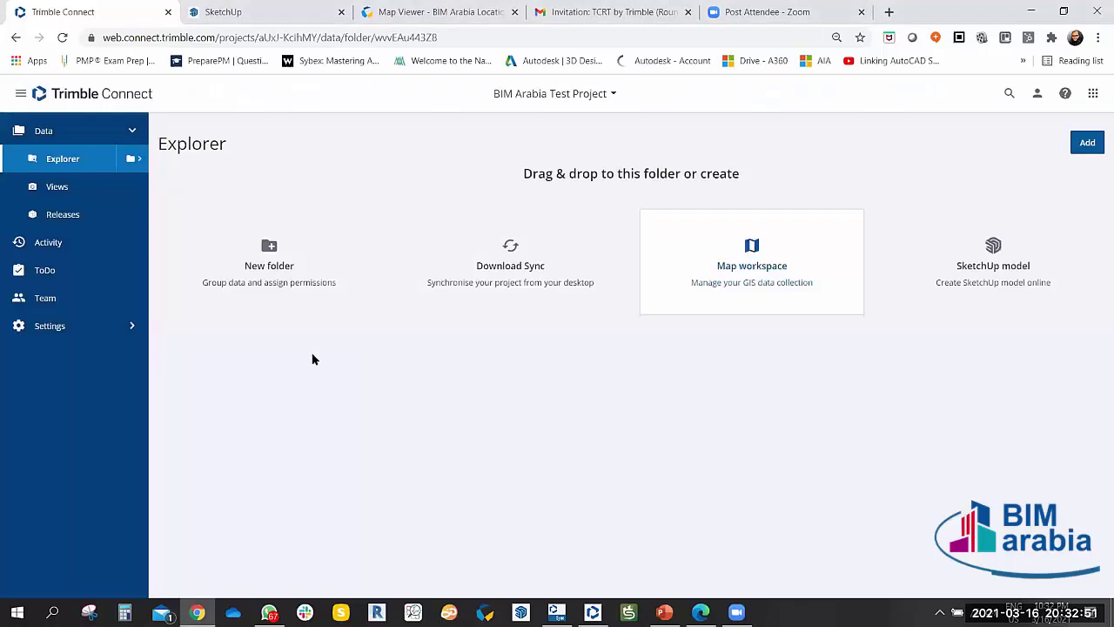
left_click(271, 258)
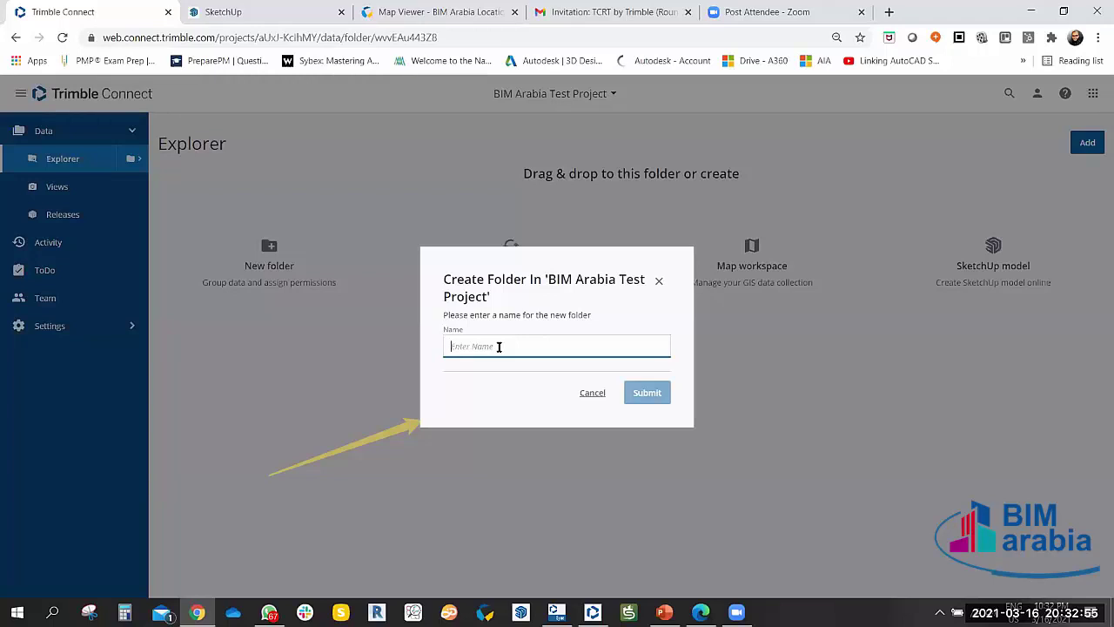
type("CDD")
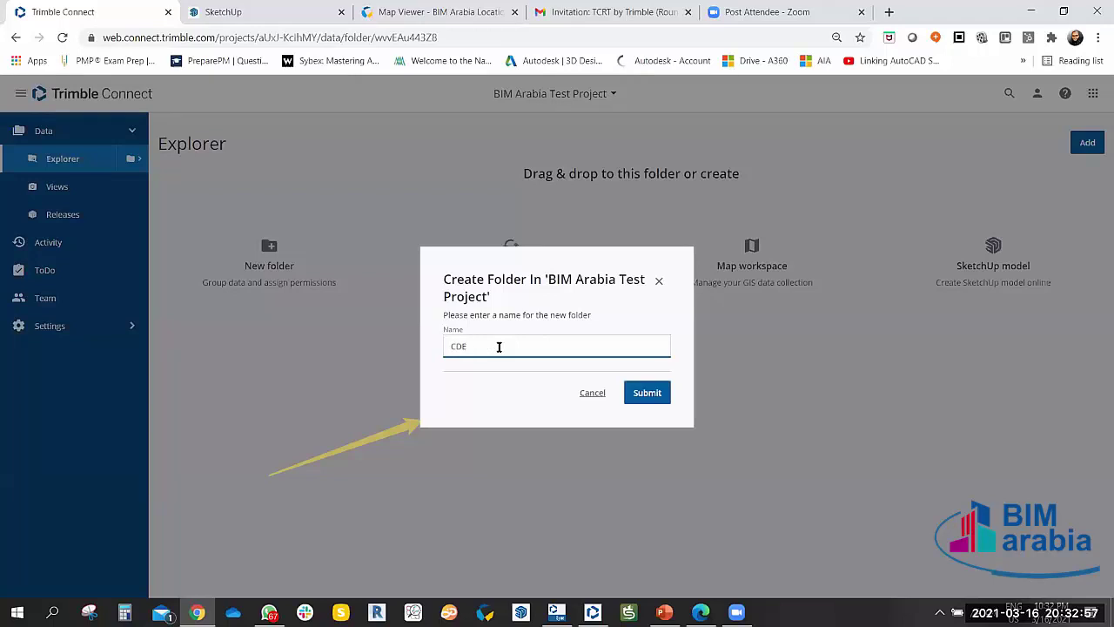
type(" Folder")
key("BackSpace")
key("BackSpace")
key("BackSpace")
key("BackSpace")
key("BackSpace")
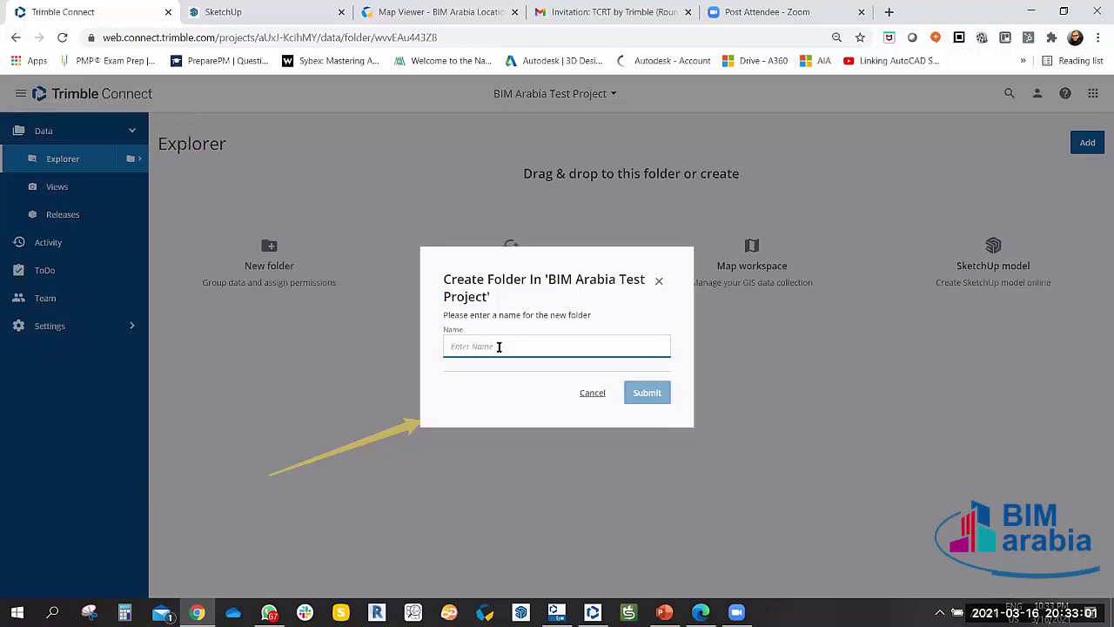
type("ISO 1")
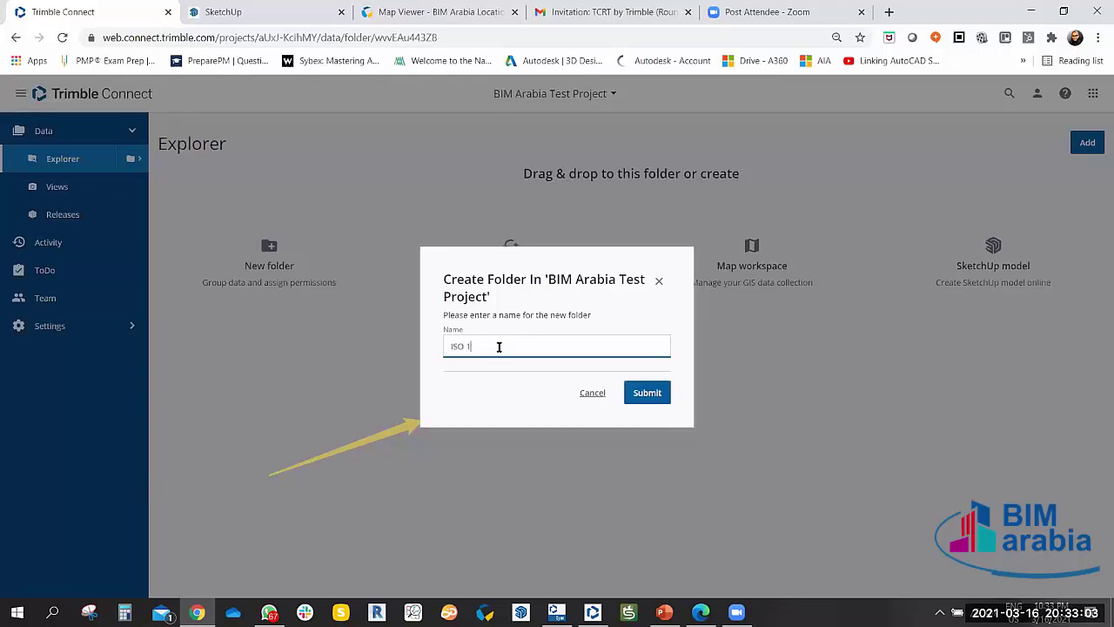
type("9650")
type("-2 ")
type("Folder Struc")
type("ture")
left_click(644, 393)
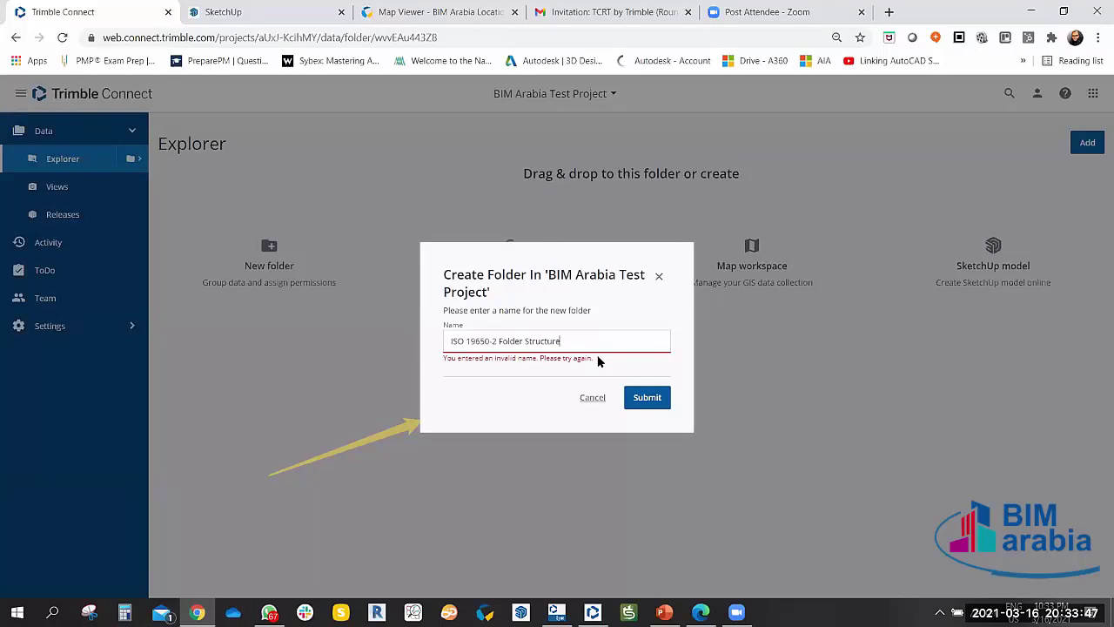
key("Return")
key("Return")
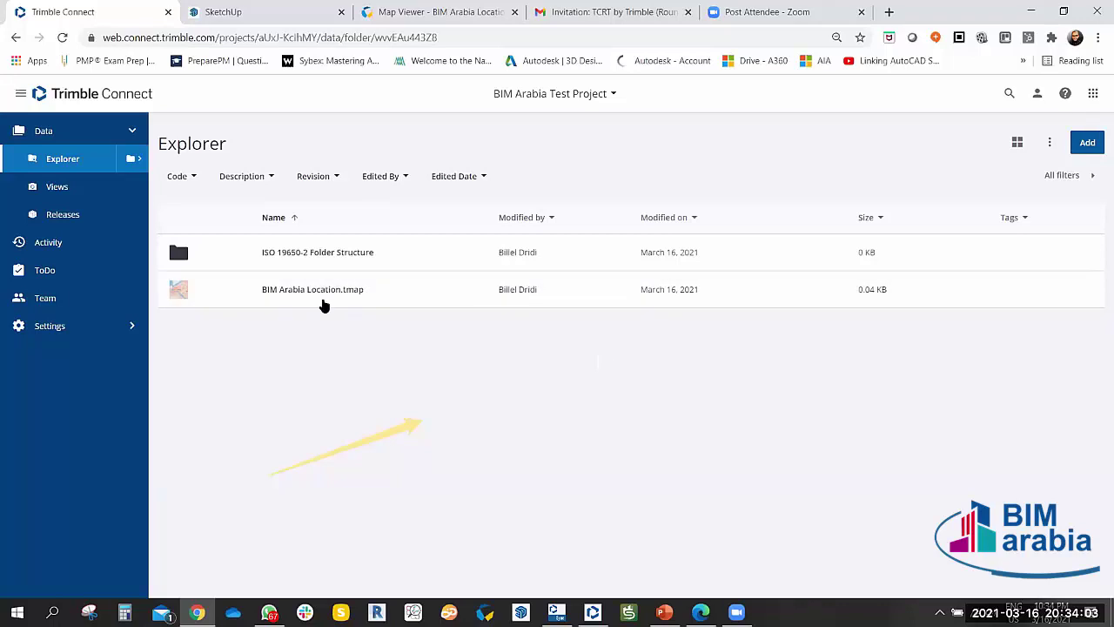
Step: Close the Map Viewer and unsaved SketchUp pages, then deselect BIM Arabia Location.tmap to hide its details
left_click(515, 12)
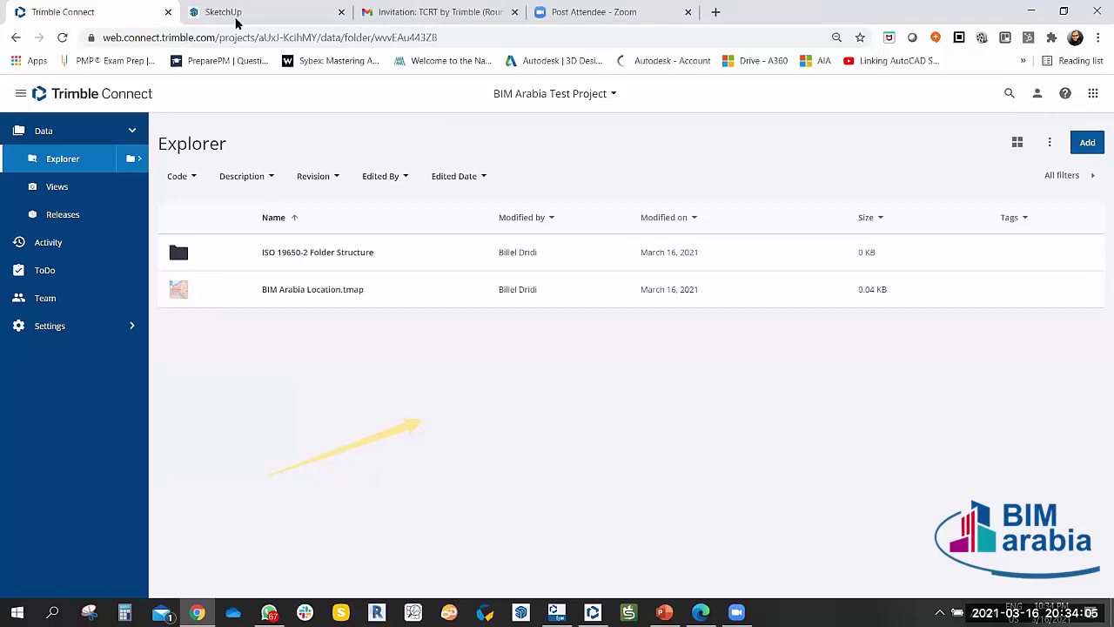
left_click(341, 12)
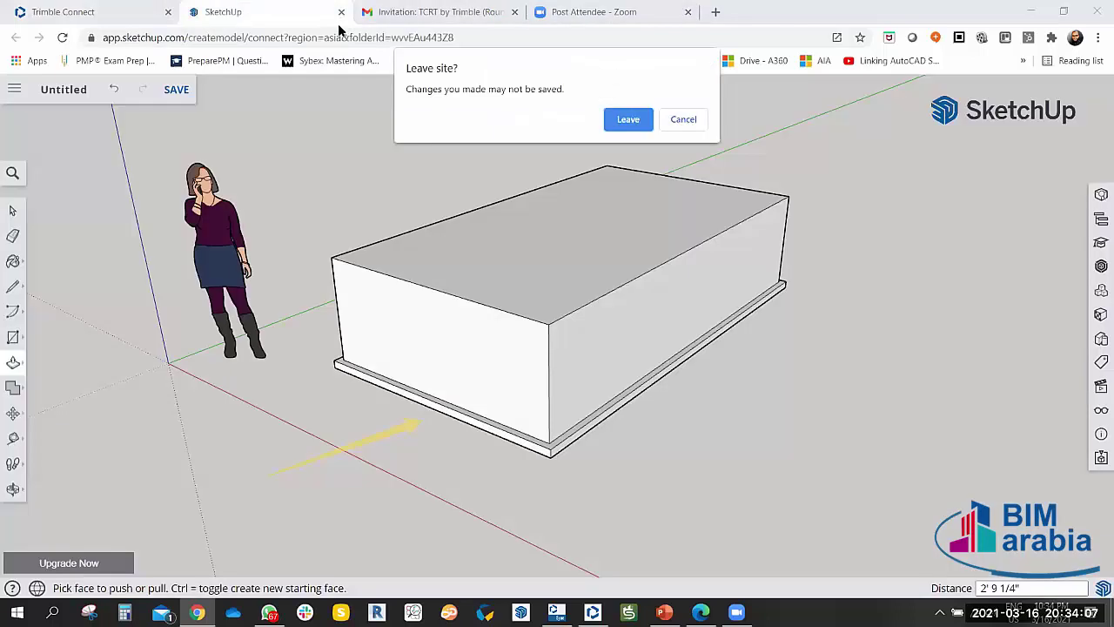
left_click(628, 119)
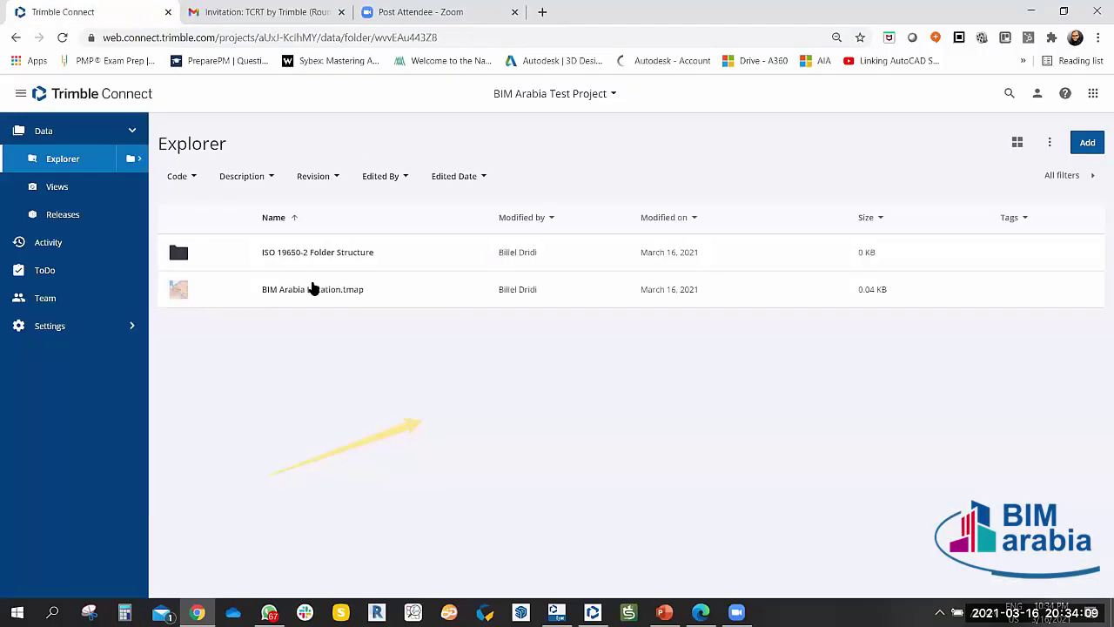
left_click(312, 289)
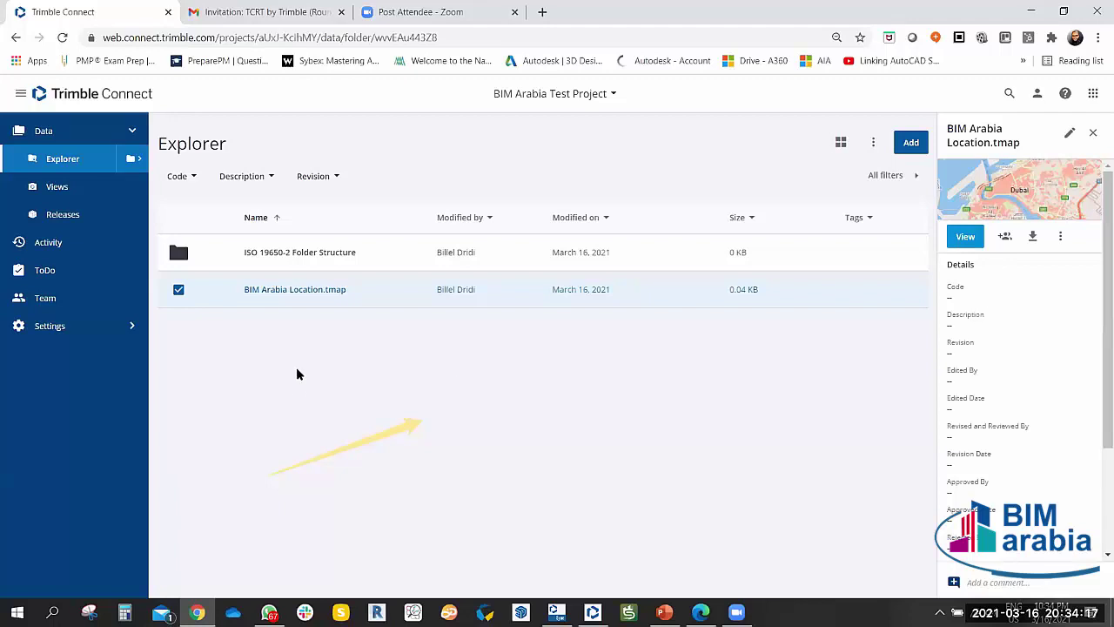
left_click(178, 291)
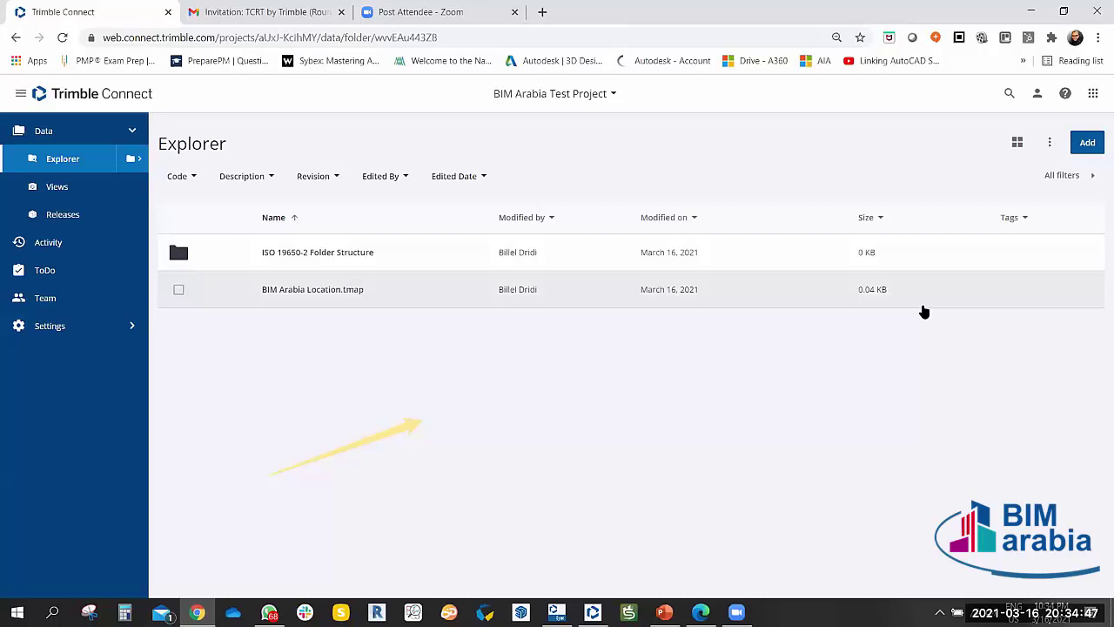
Step: Upload the desktop image 0024155_flaby-coffee-table-120x120-brownblack_870 through Add > Upload files
left_click(1090, 145)
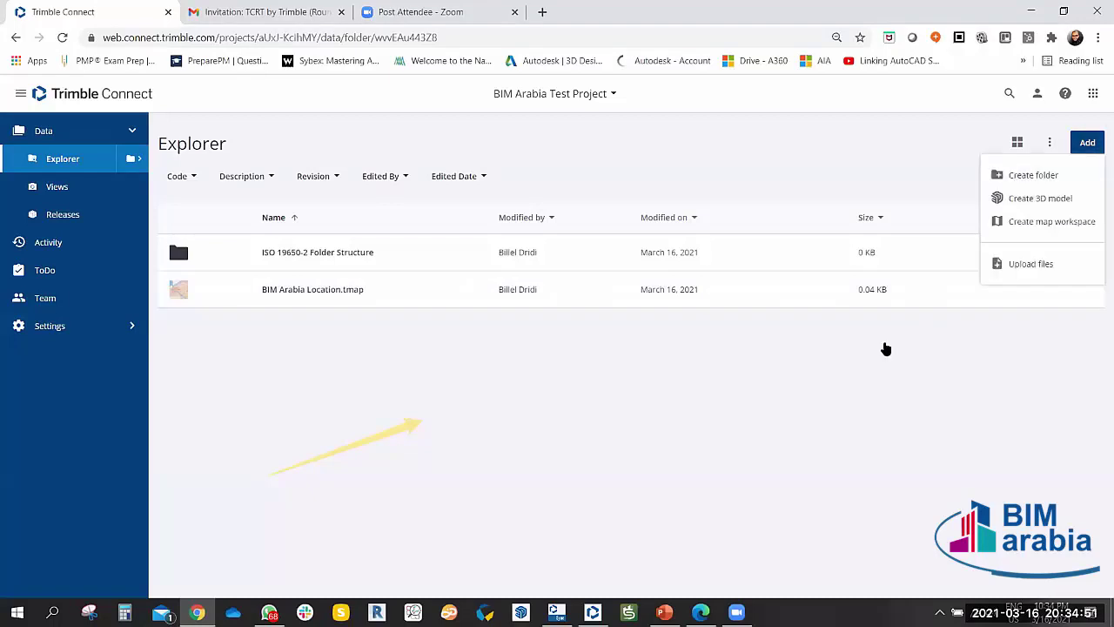
left_click(1023, 262)
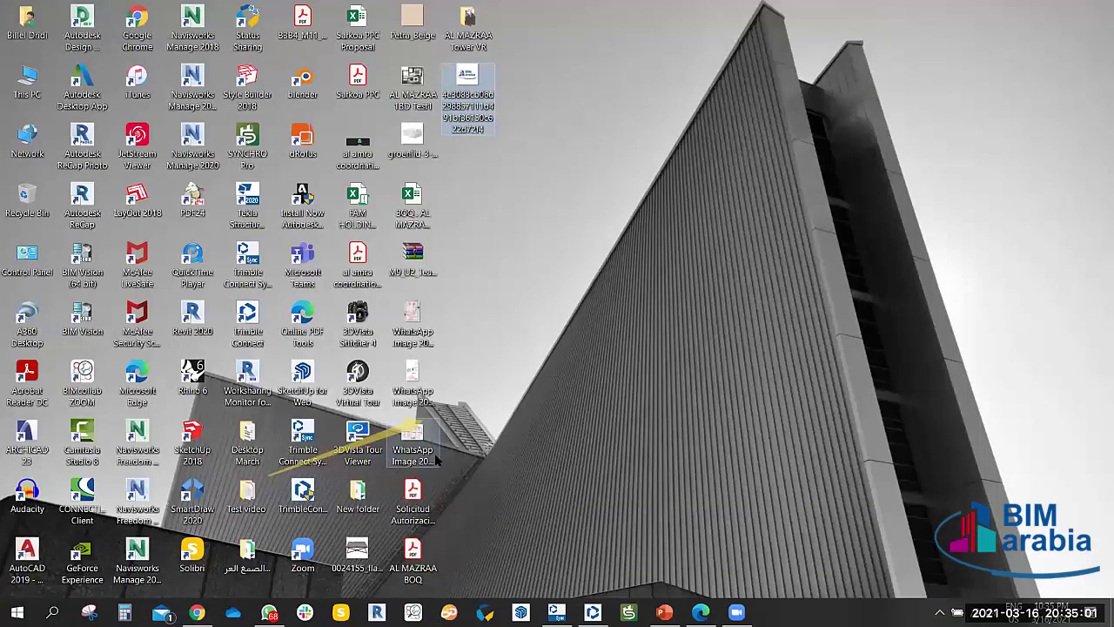
mouse_move(357, 557)
left_mouse_down()
mouse_move(209, 614)
mouse_move(591, 351)
left_mouse_up()
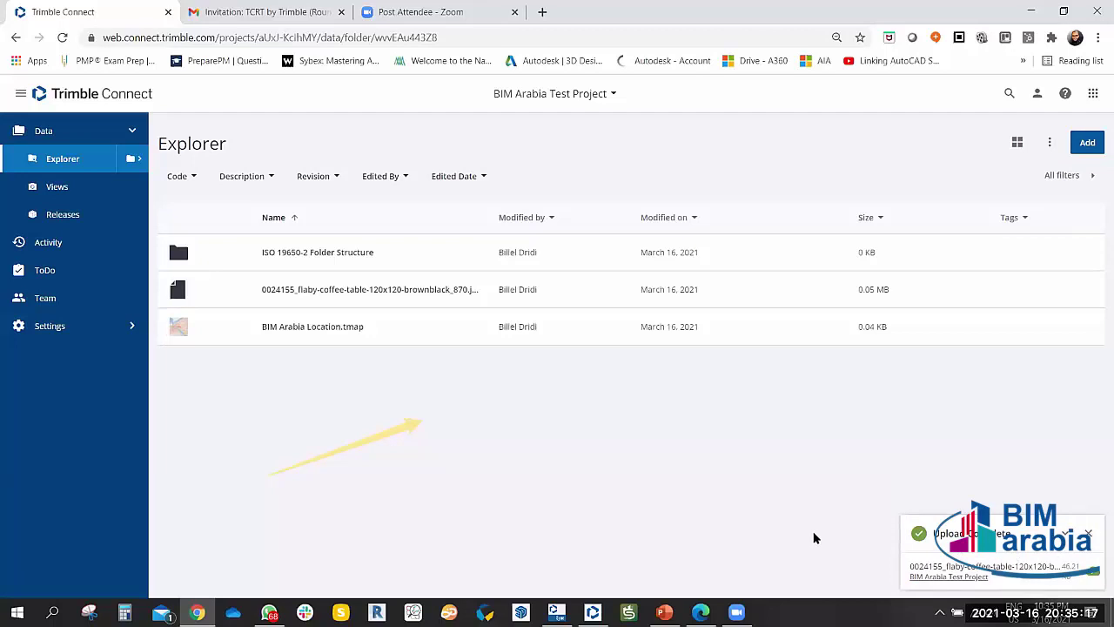
mouse_move(370, 289)
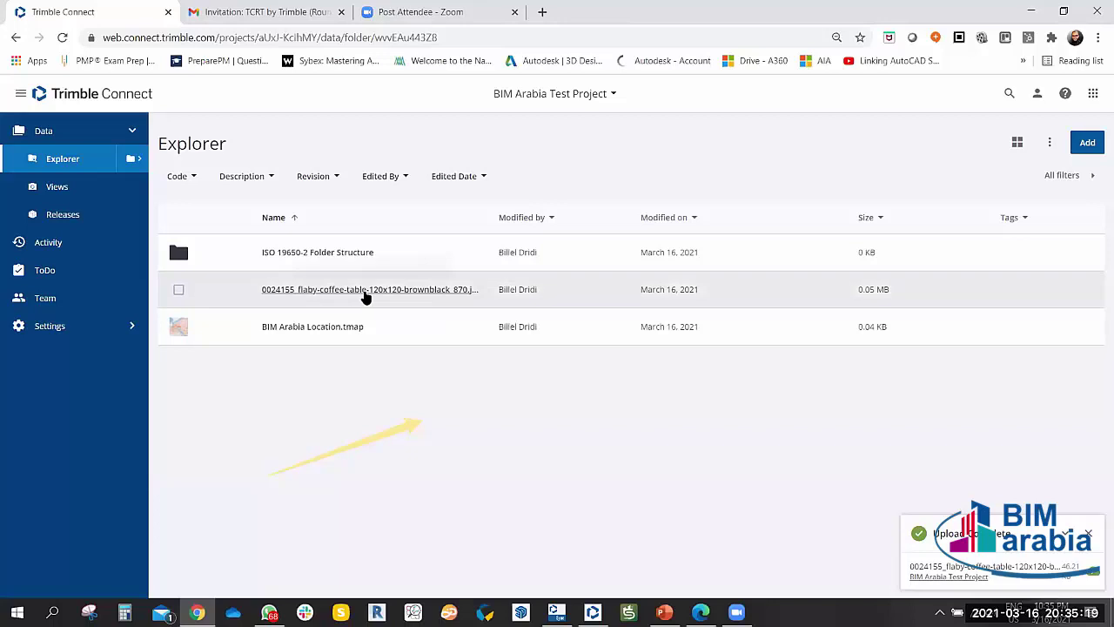
left_click(309, 291)
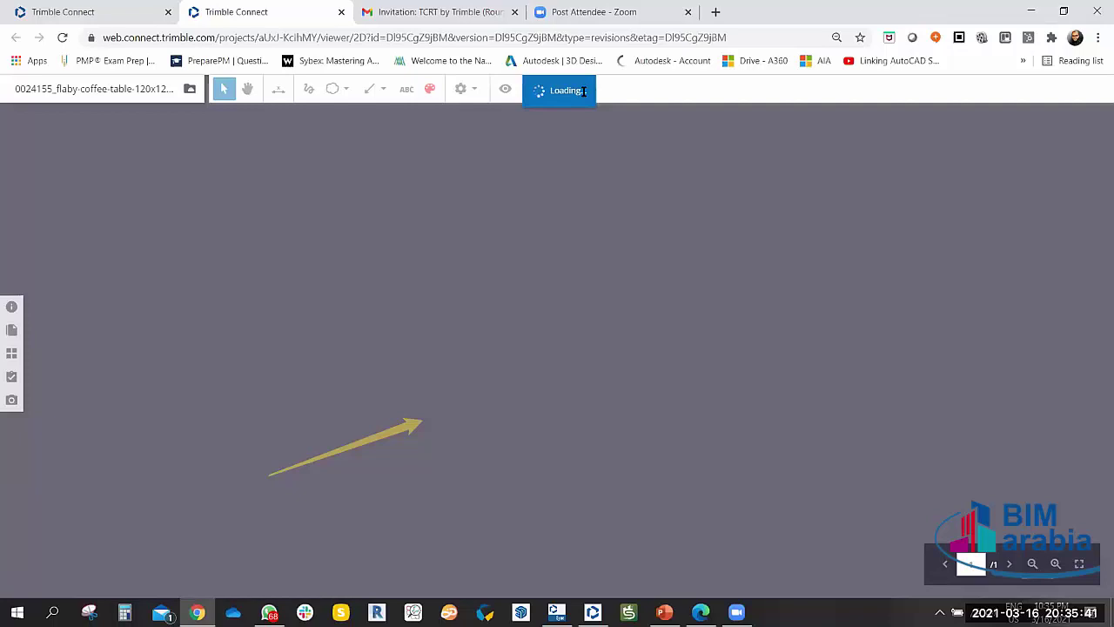
left_click(112, 19)
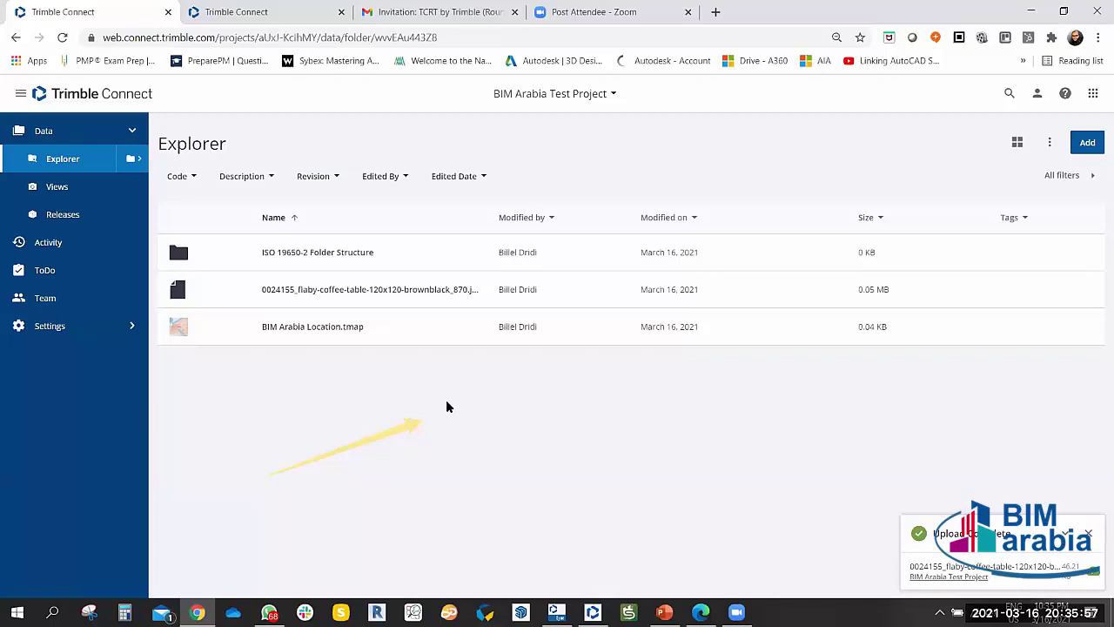
left_click(309, 12)
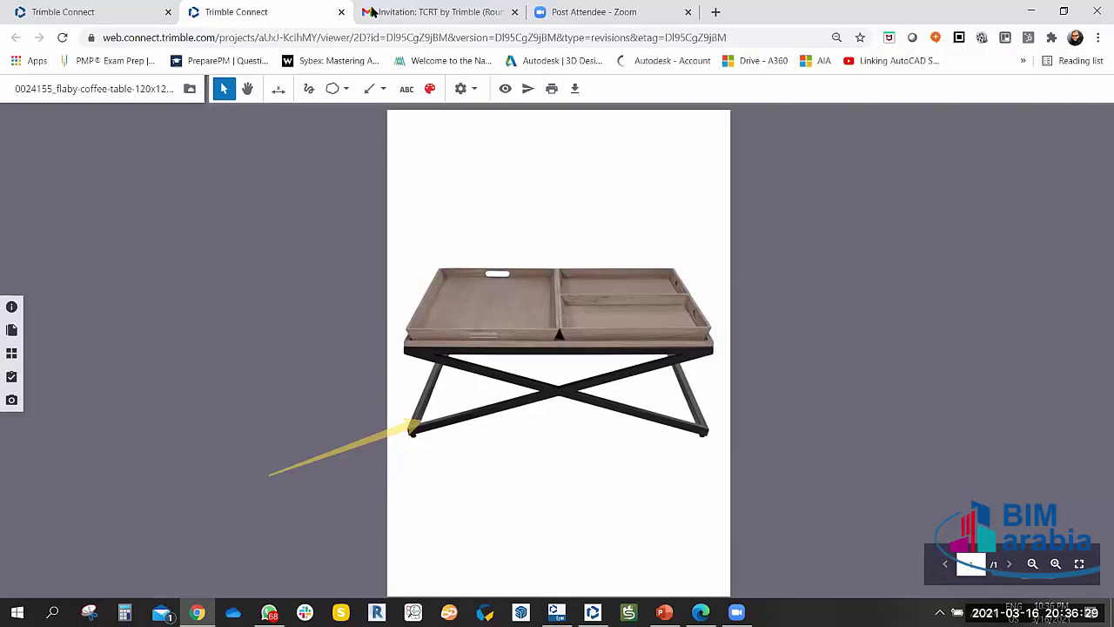
left_click(341, 12)
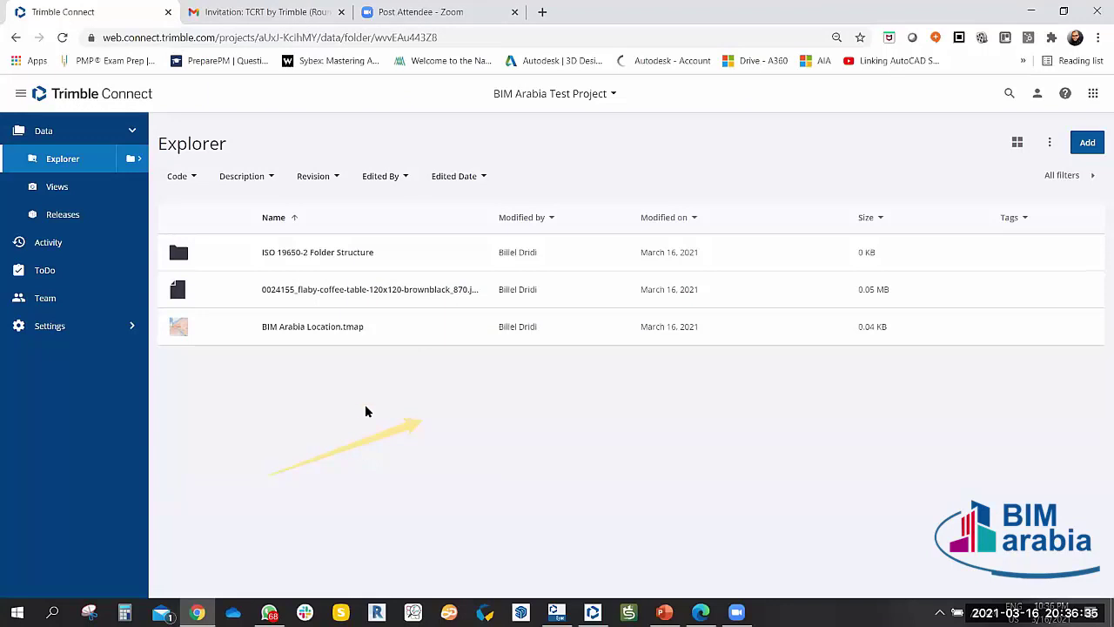
Step: Delete the 0024155_flaby-coffee-table JPEG from the Explorer and confirm the deletion
mouse_move(326, 289)
left_click(179, 289)
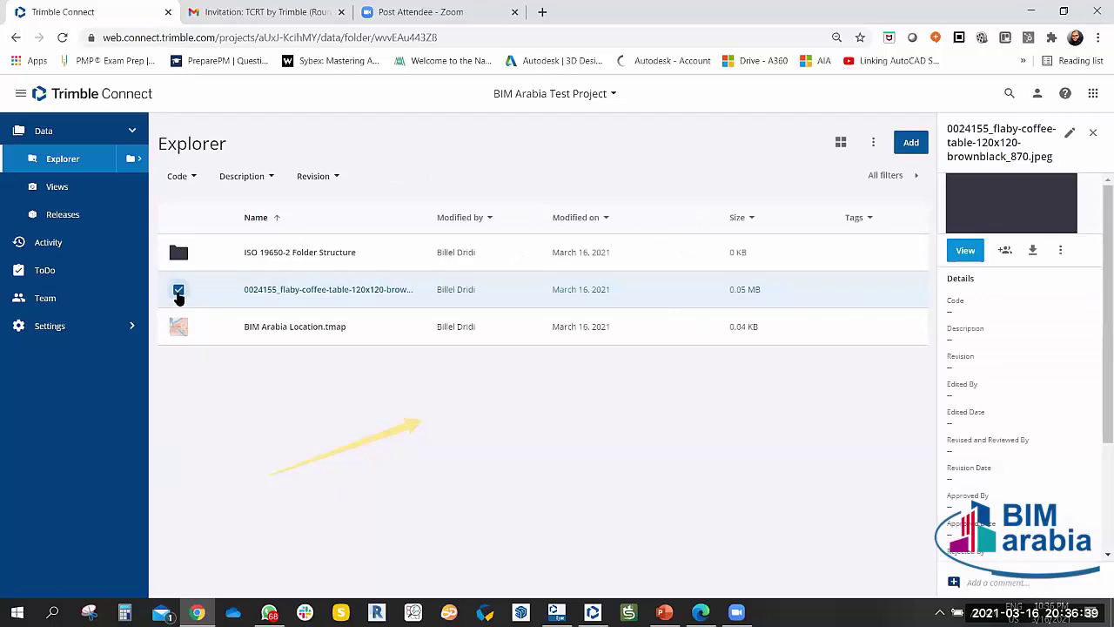
left_click(1061, 251)
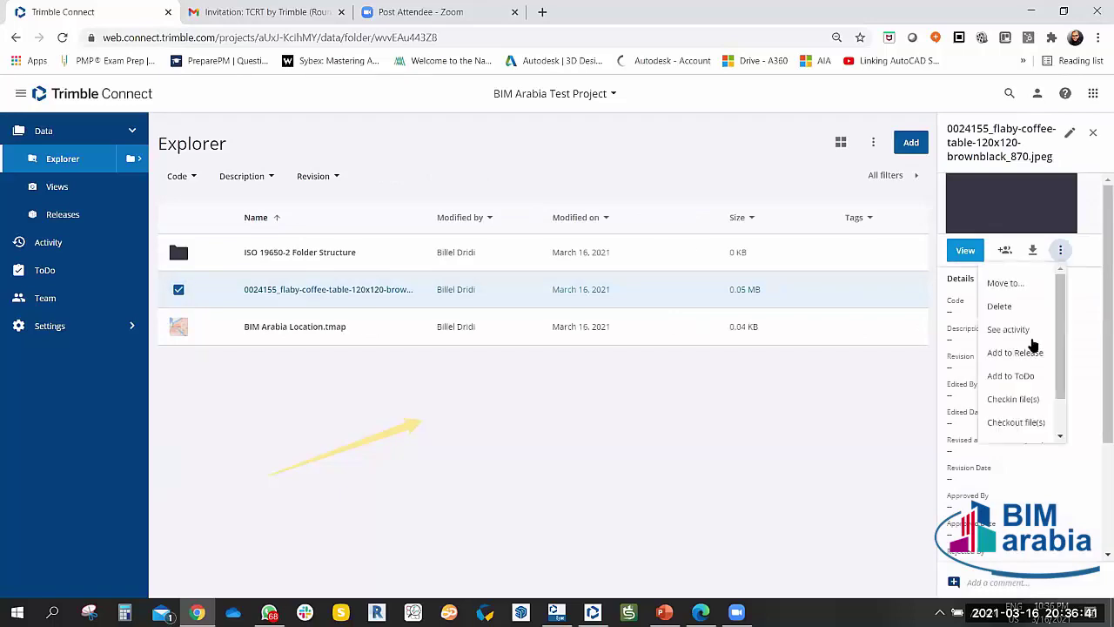
scroll(1060, 391, "down", 2)
scroll(1060, 392, "up", 2)
left_click(1009, 306)
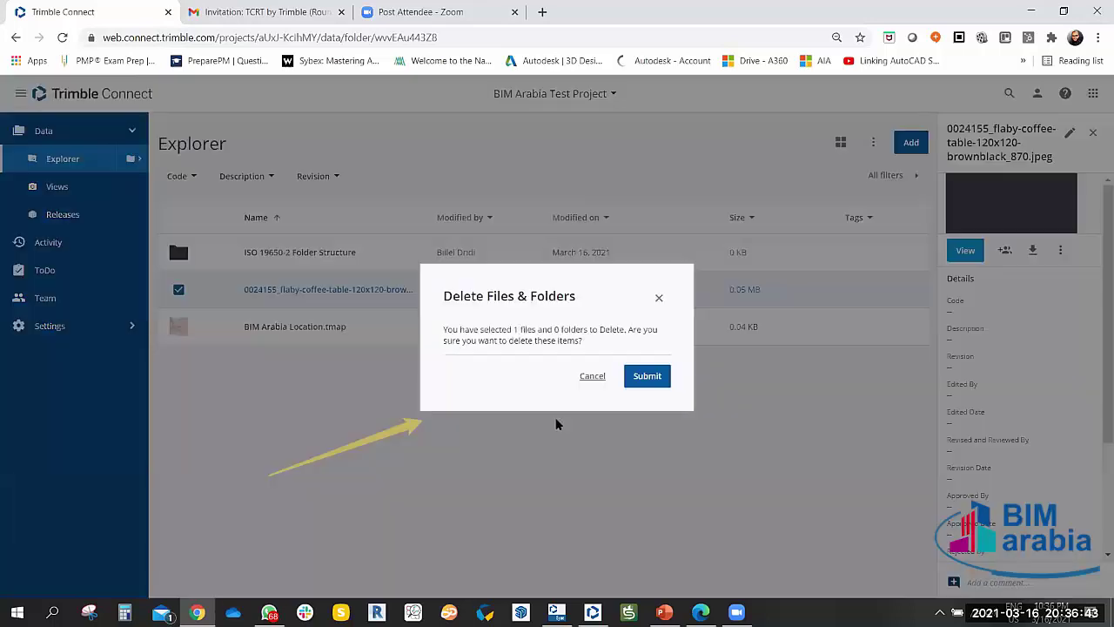
left_click(639, 376)
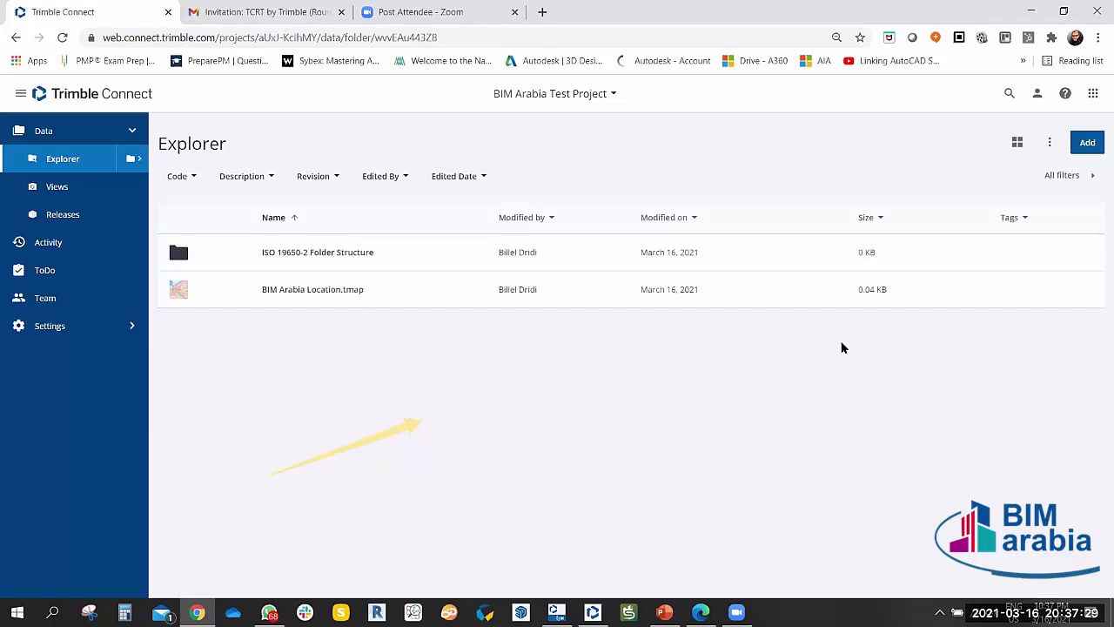
left_click(1051, 143)
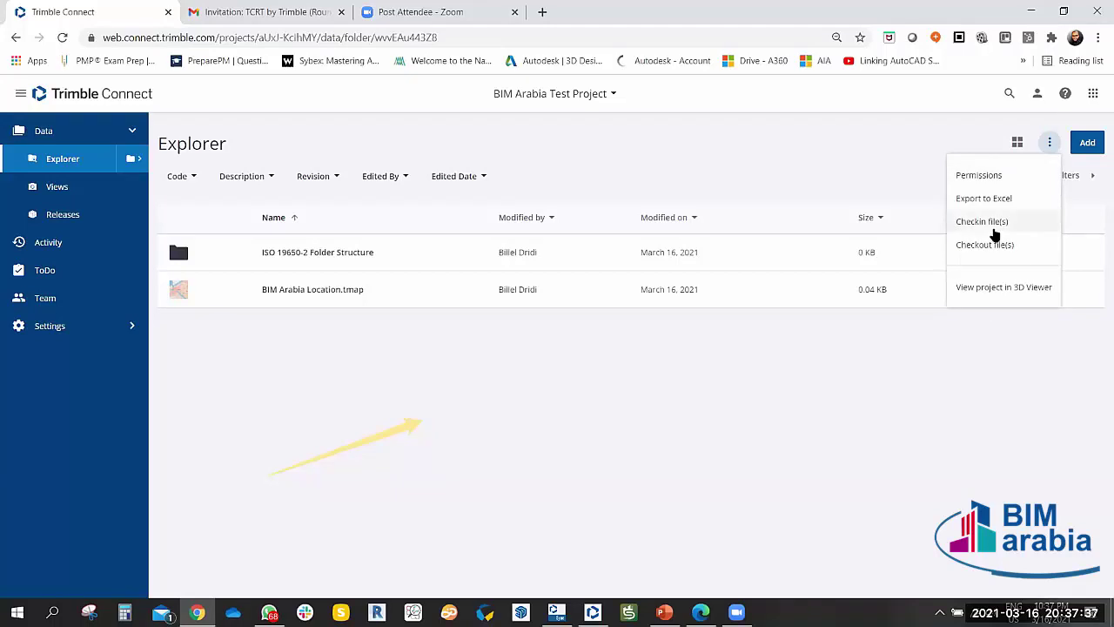
left_click(880, 176)
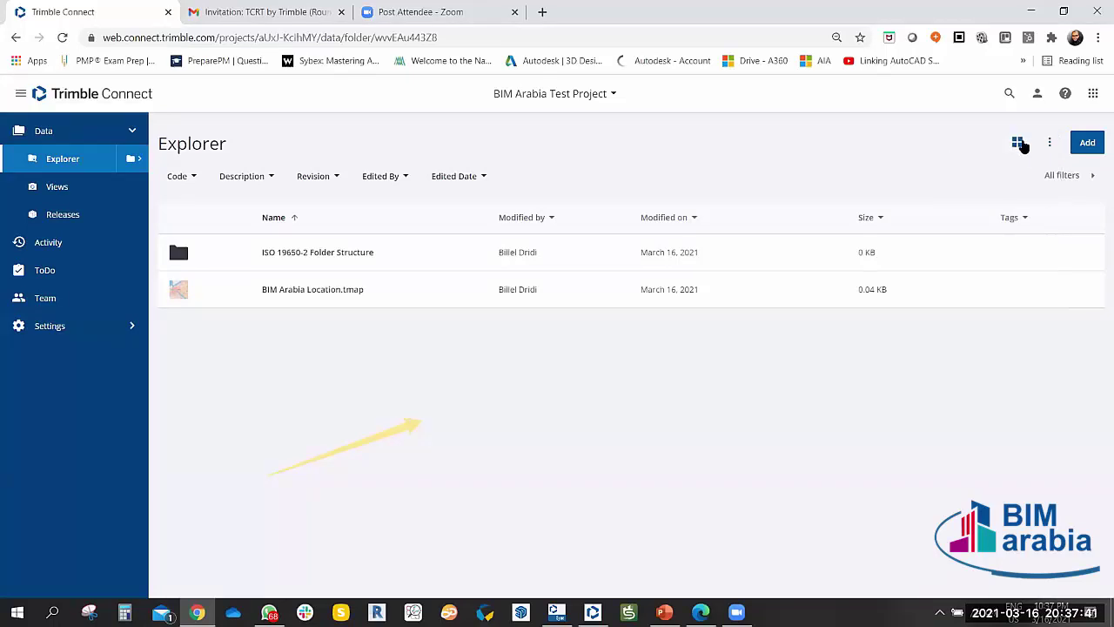
left_click(1020, 145)
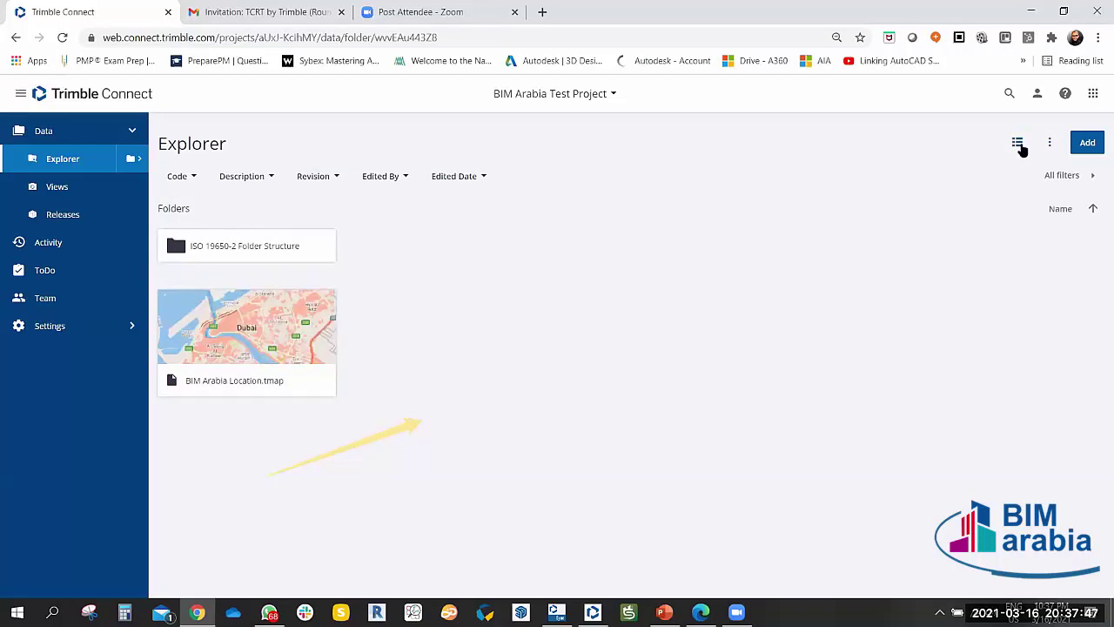
left_click(1018, 144)
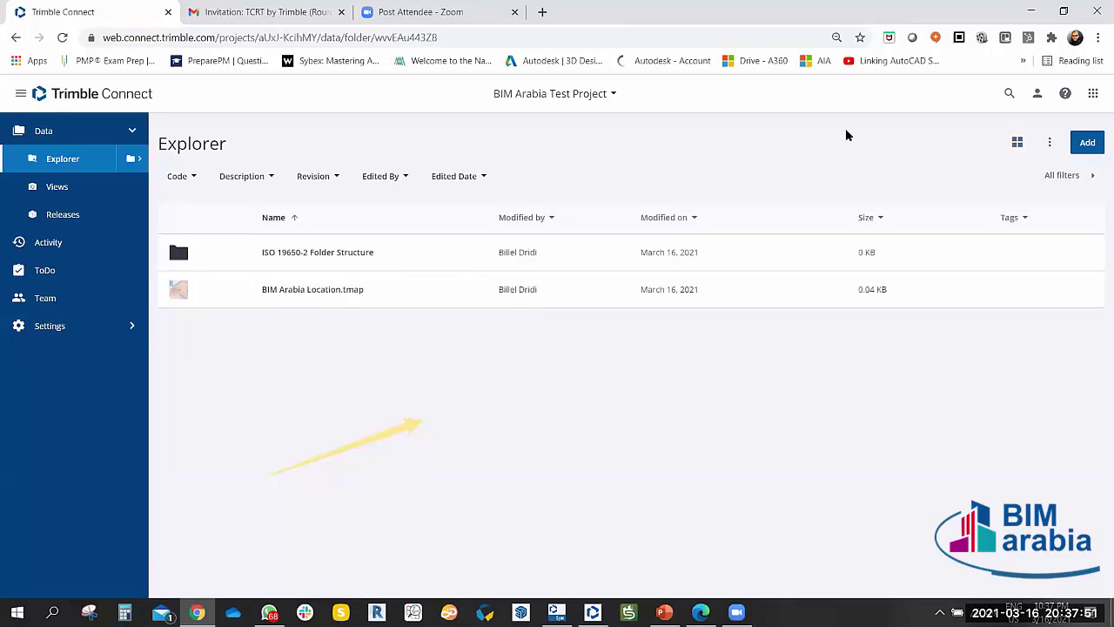
left_click(1017, 142)
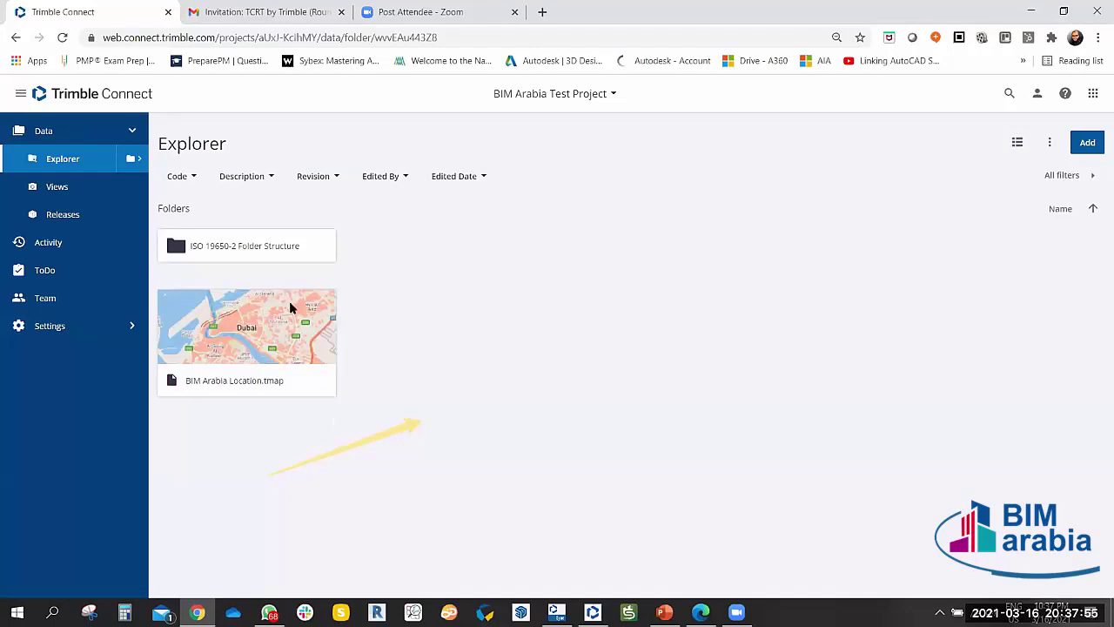
left_click(1018, 144)
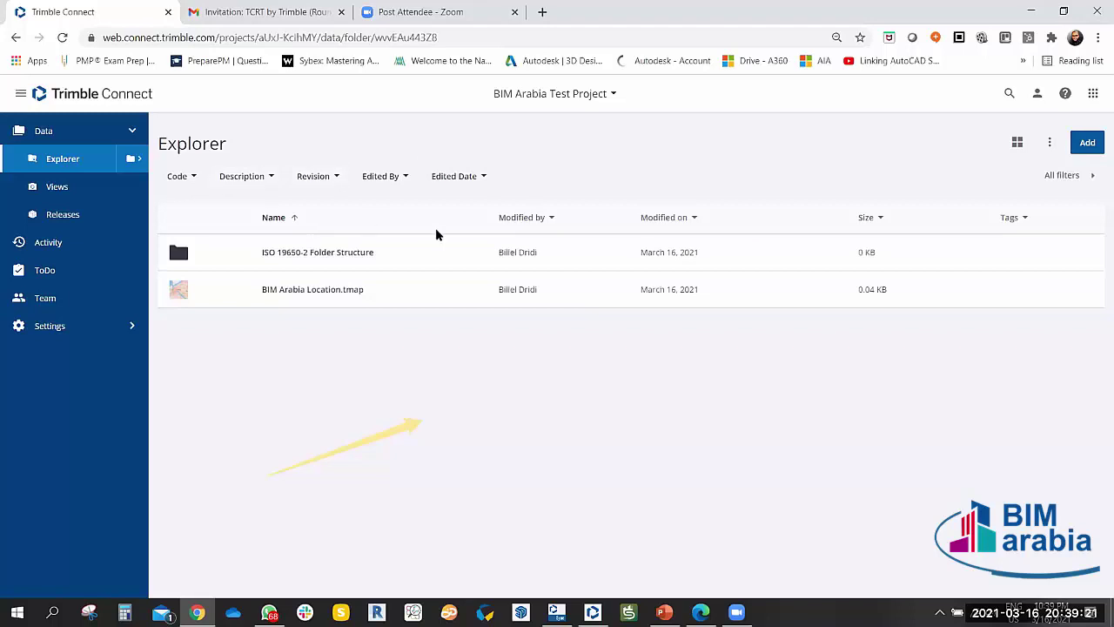
Step: Check the file list's column options via the Tags header, then expand the Settings sections
left_click(1028, 219)
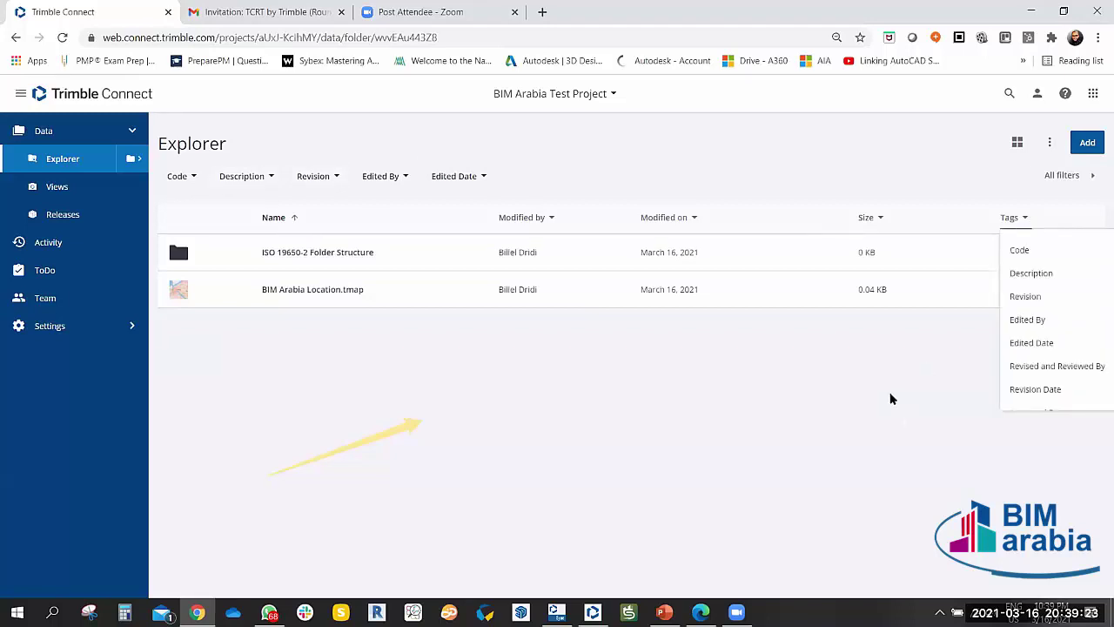
left_click(691, 402)
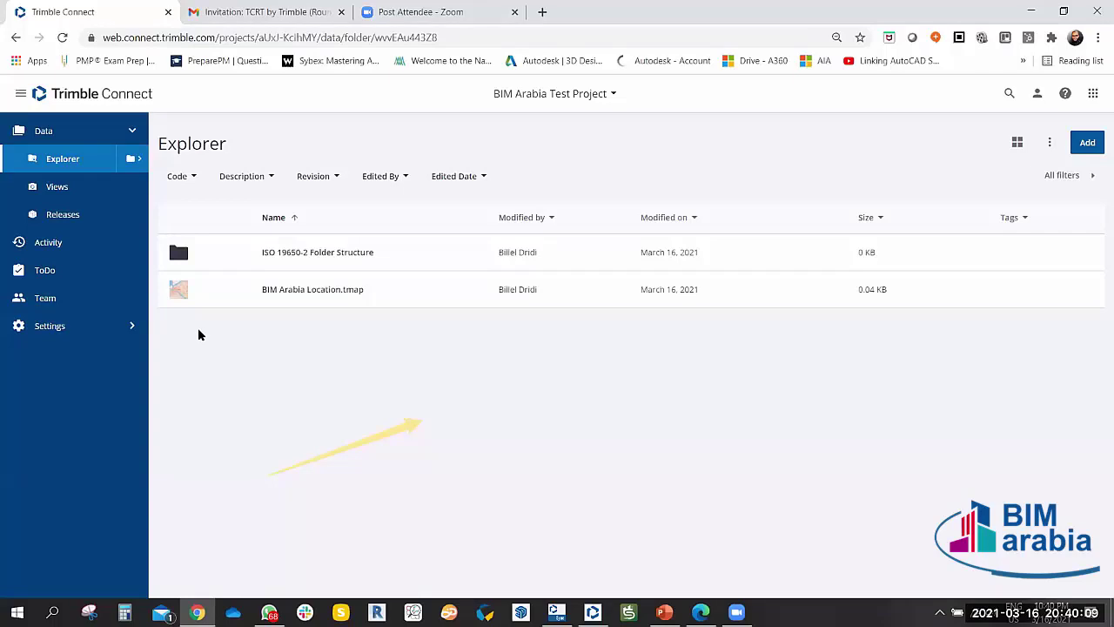
left_click(133, 328)
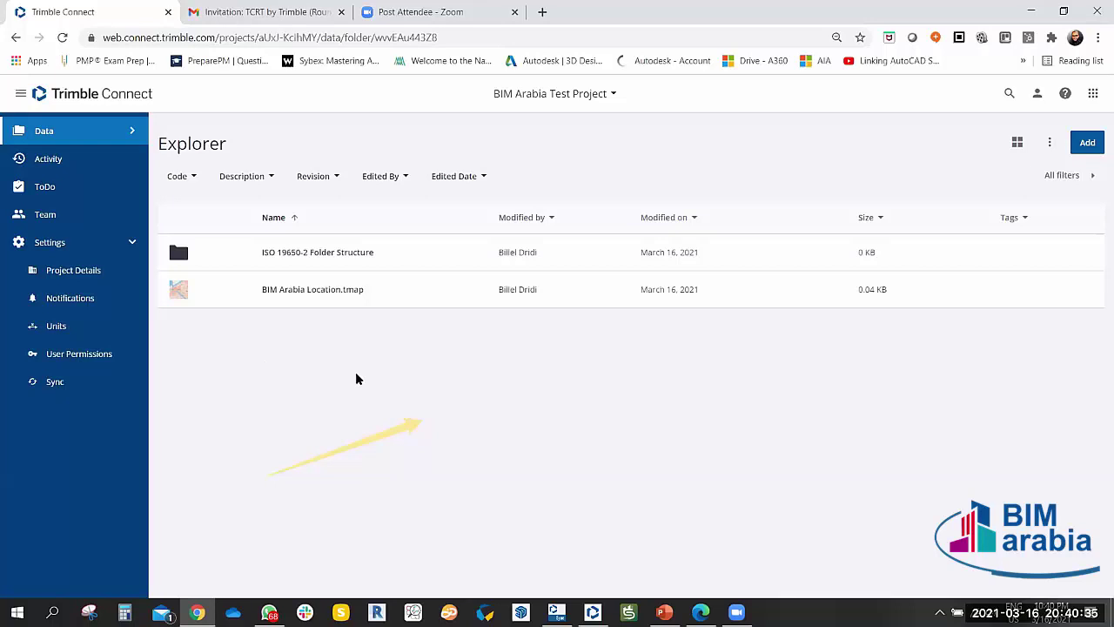
Step: Open the Project Details page for BIM Arabia Test Project
left_click(76, 272)
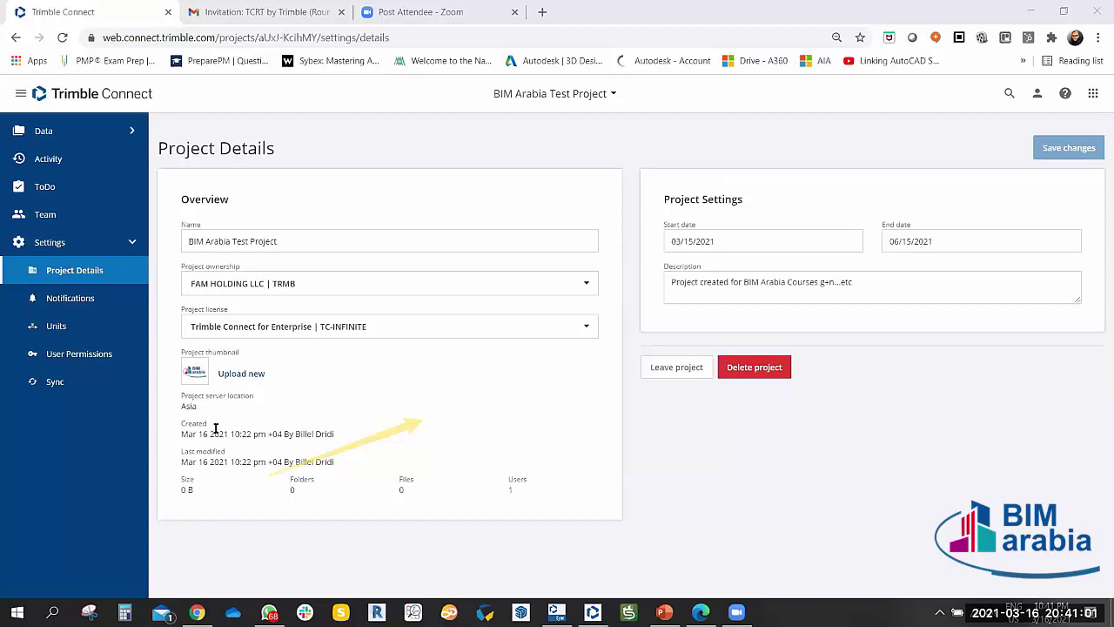
Step: Rename the project to 'BIM Arabia Test PROJECT' and review the ownership options without changing them
left_click_drag(306, 244, 185, 242)
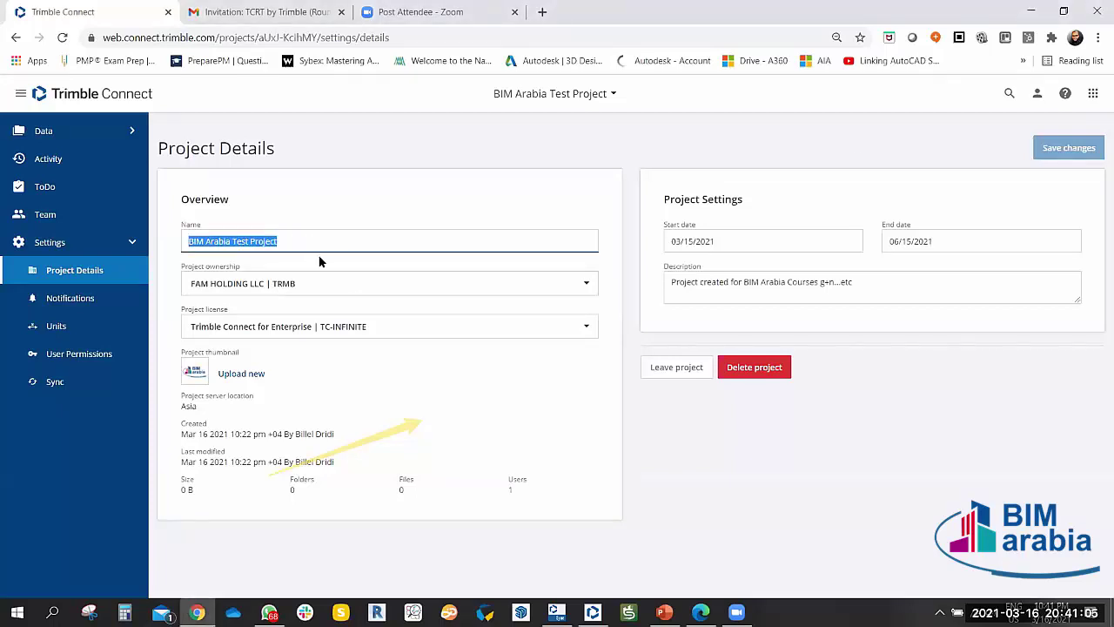
left_click(294, 238)
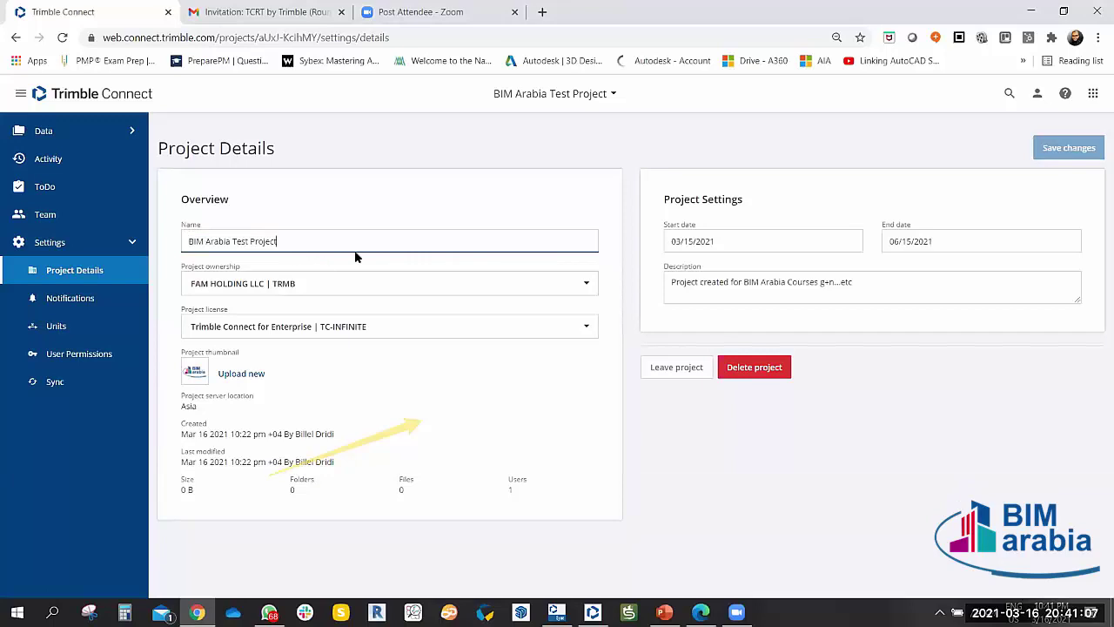
key("BackSpace")
key("BackSpace")
key("BackSpace")
key("BackSpace")
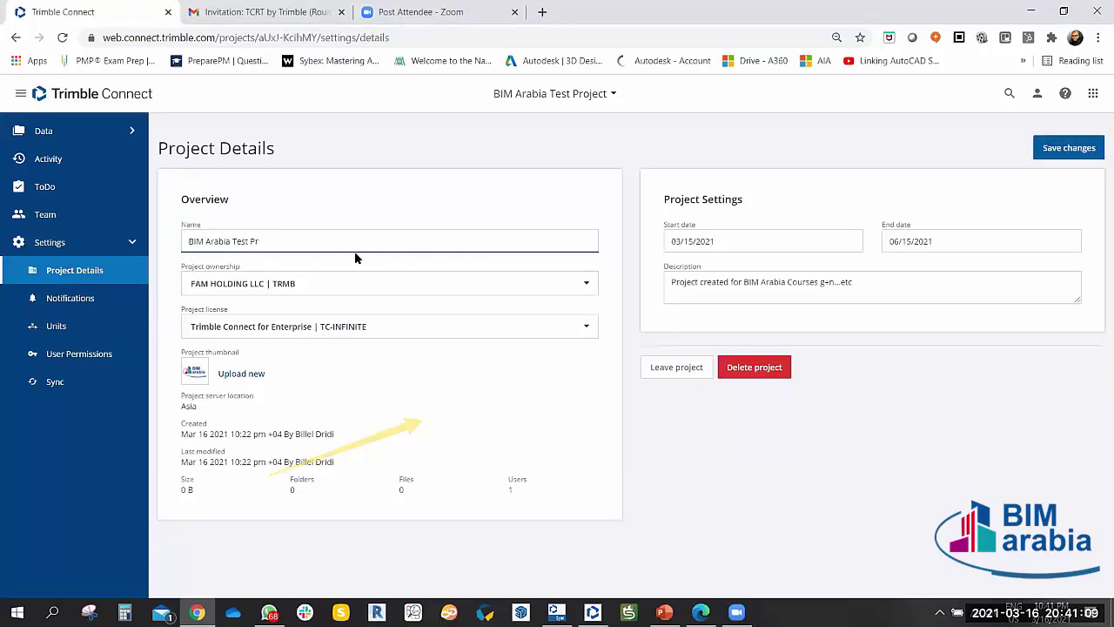
key("BackSpace")
type("ROJ")
type("ECT")
left_click(348, 285)
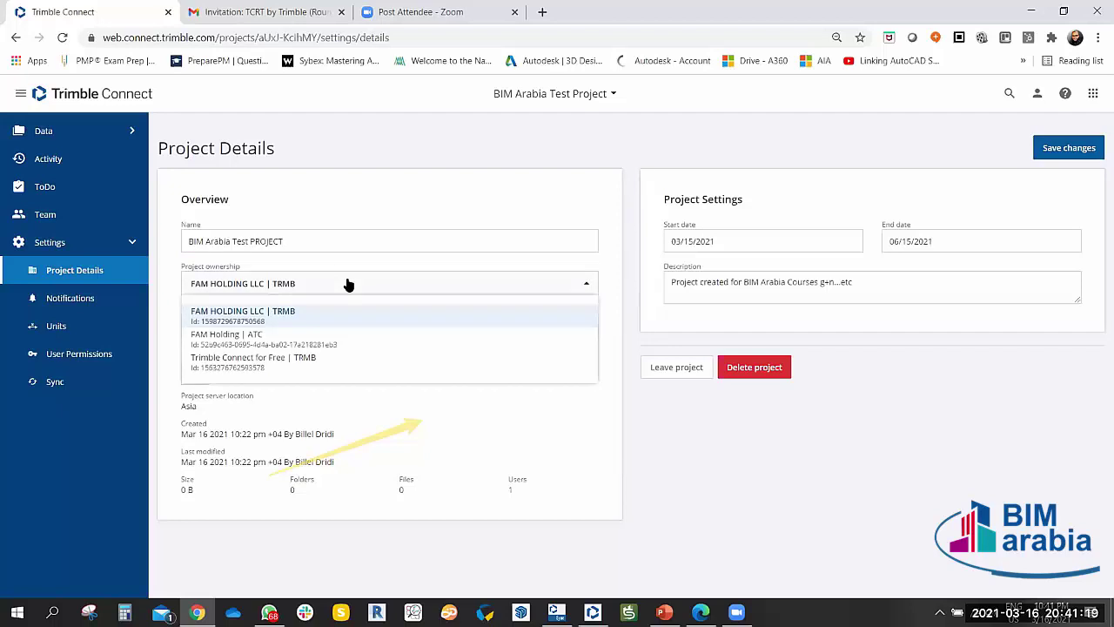
left_click(348, 285)
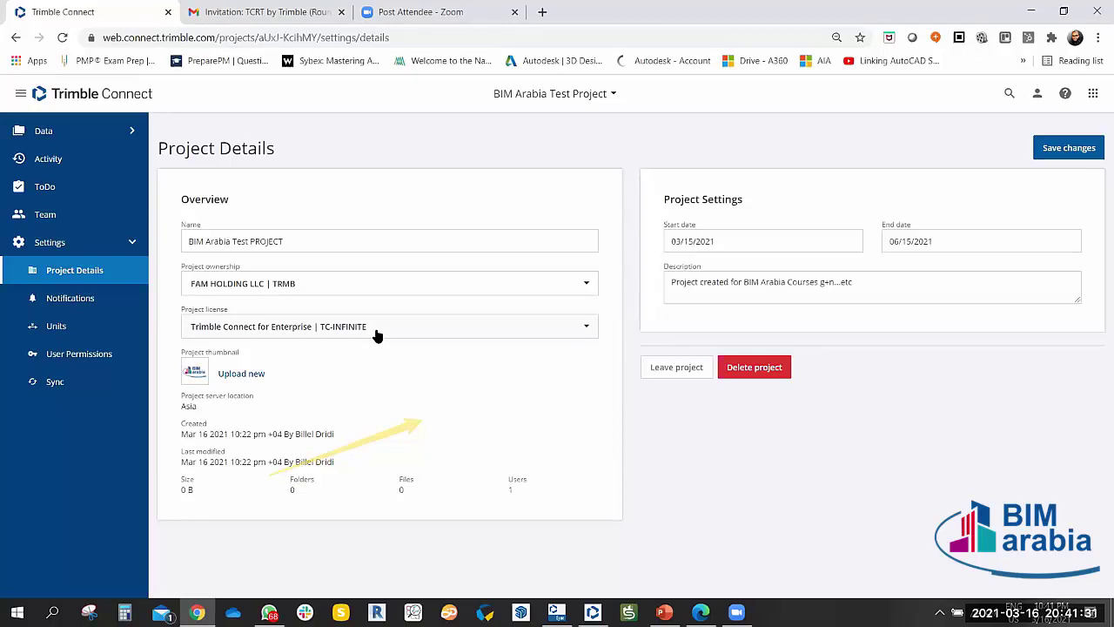
left_click(377, 336)
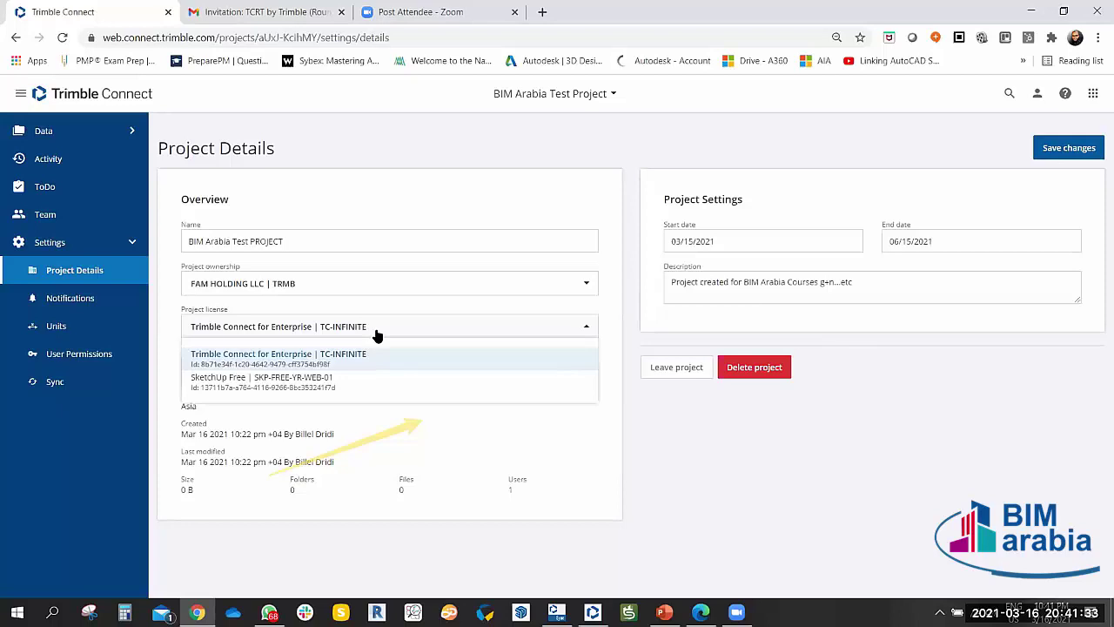
left_click(723, 450)
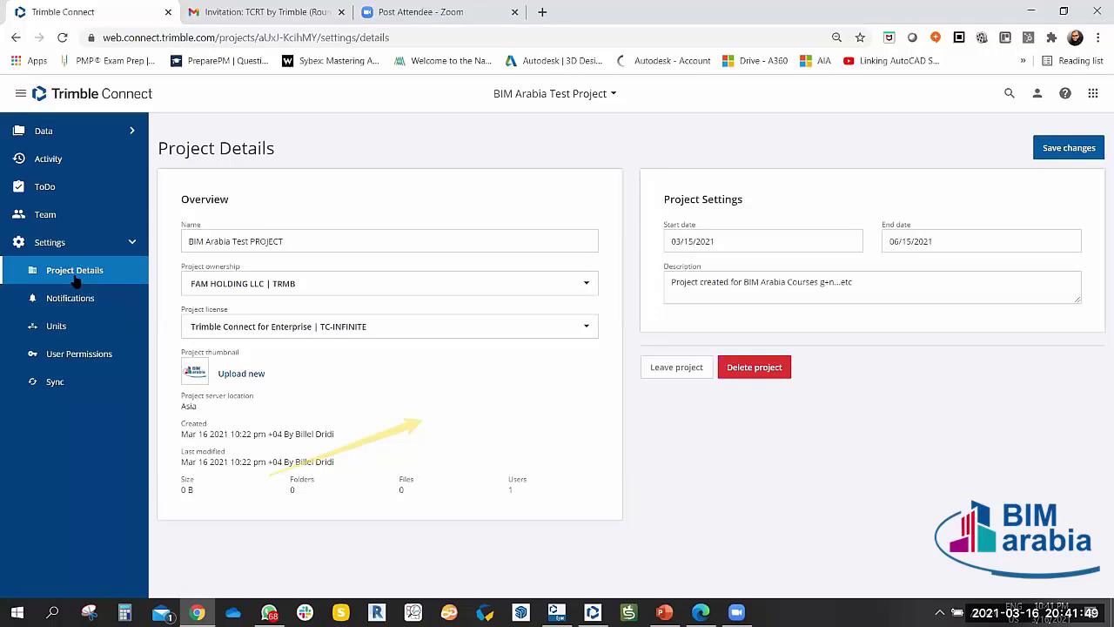
left_click(391, 333)
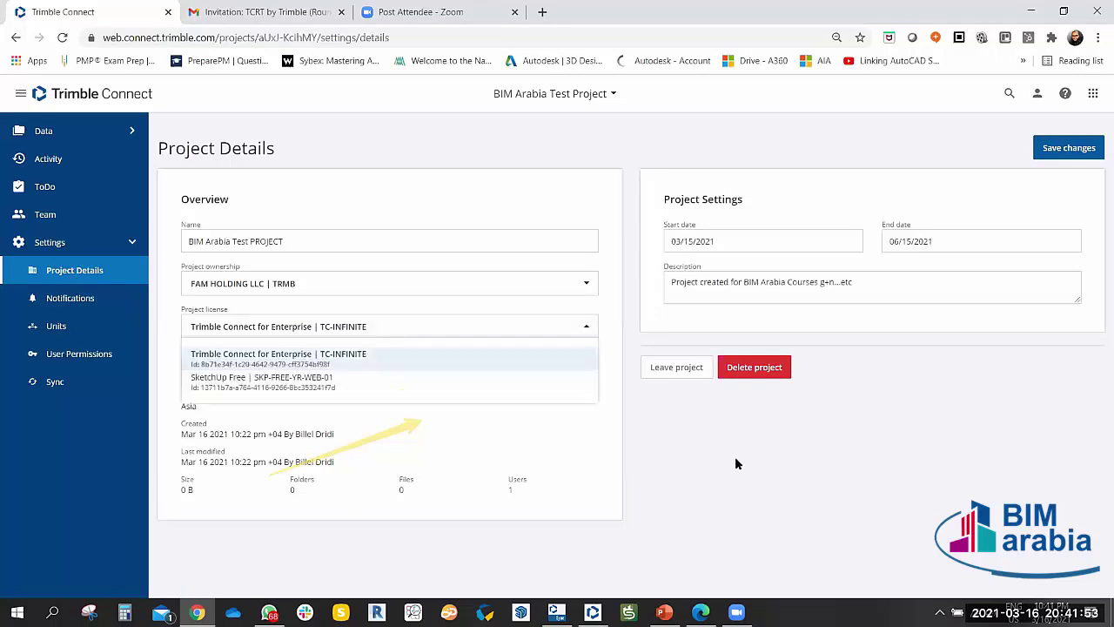
left_click(869, 328)
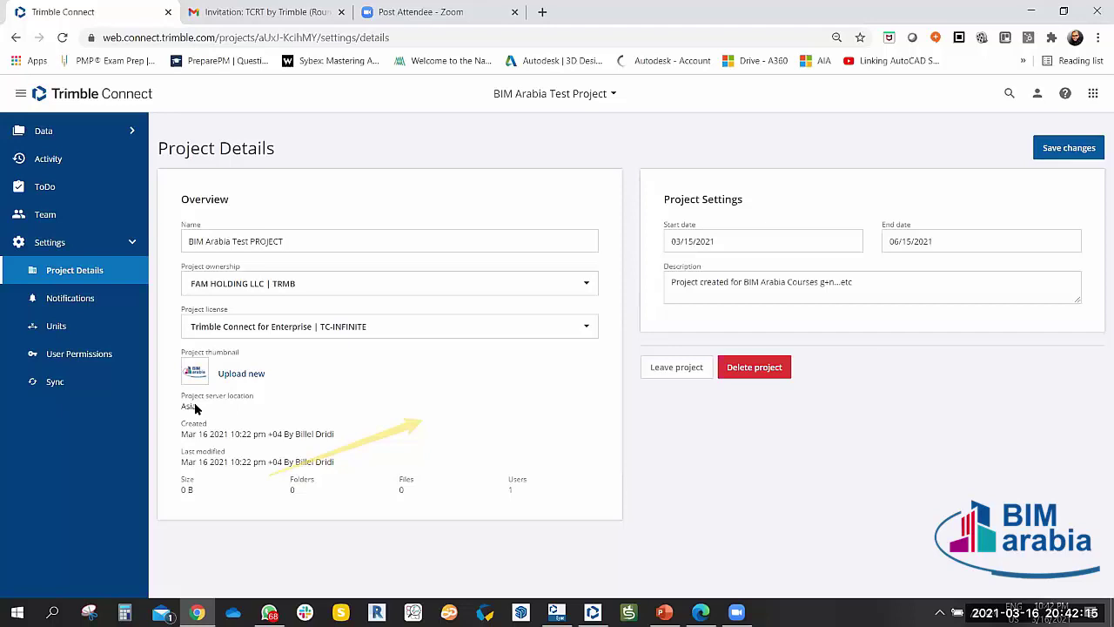
left_click_drag(195, 407, 274, 395)
left_click(274, 395)
left_click_drag(183, 434, 343, 440)
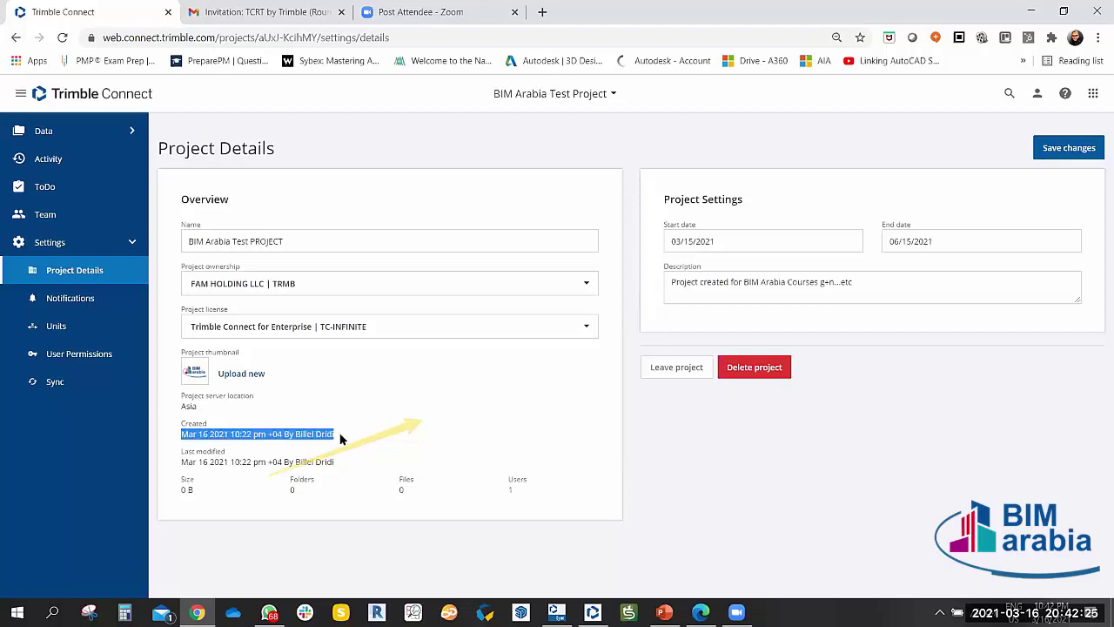
left_click(398, 434)
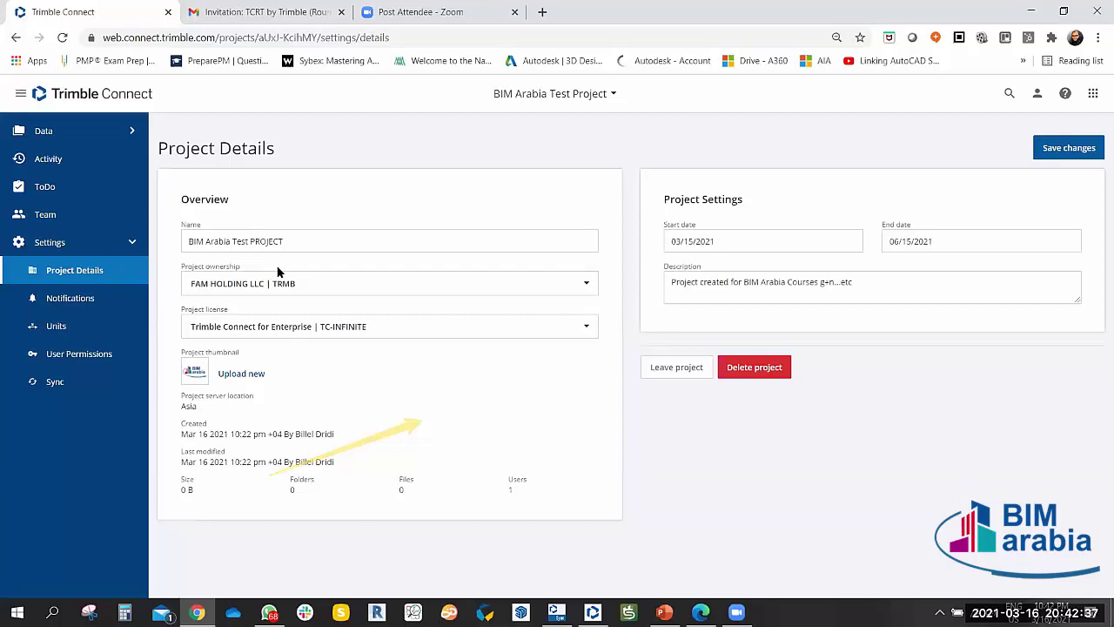
left_click(251, 241)
double_click(278, 241)
left_click(302, 242)
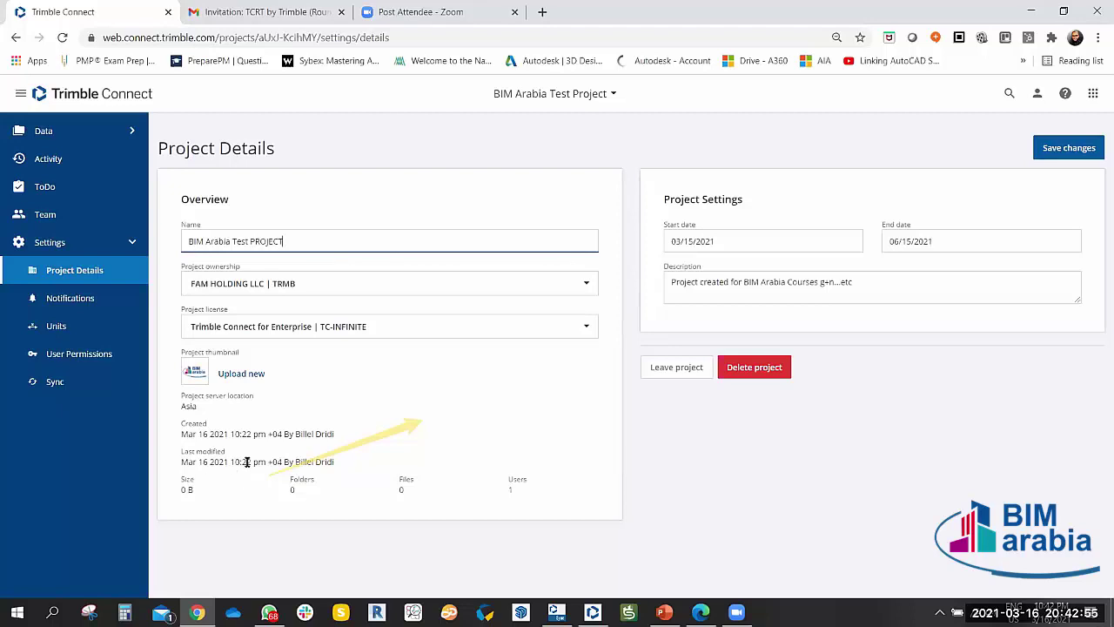
mouse_move(1035, 611)
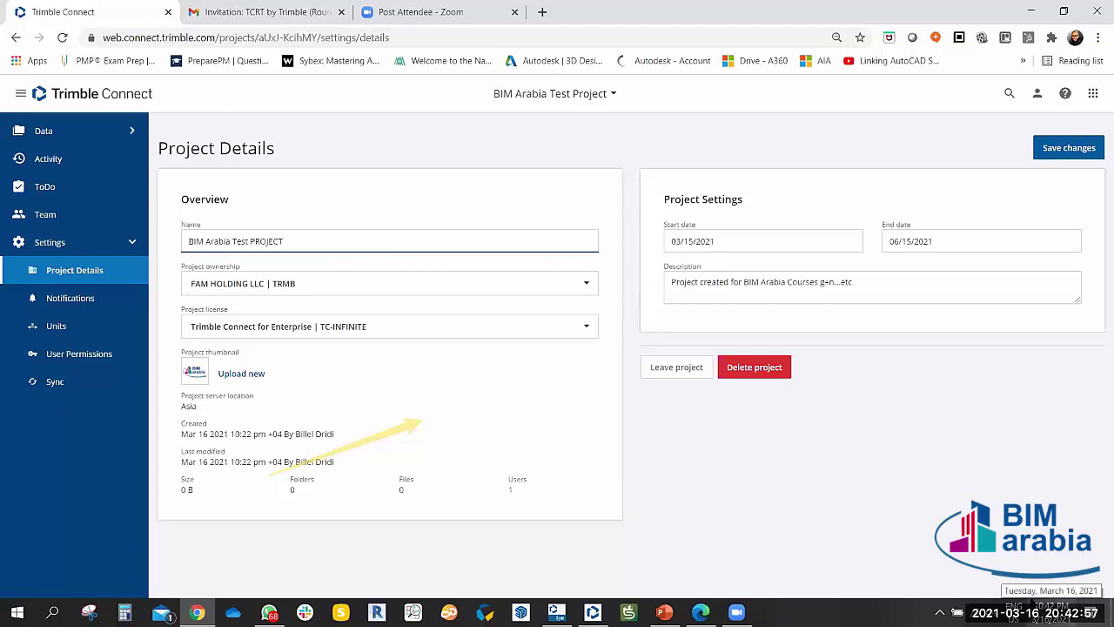
Step: Save the Project Details with the new name BIM Arabia Test PROJECT
left_click(1073, 147)
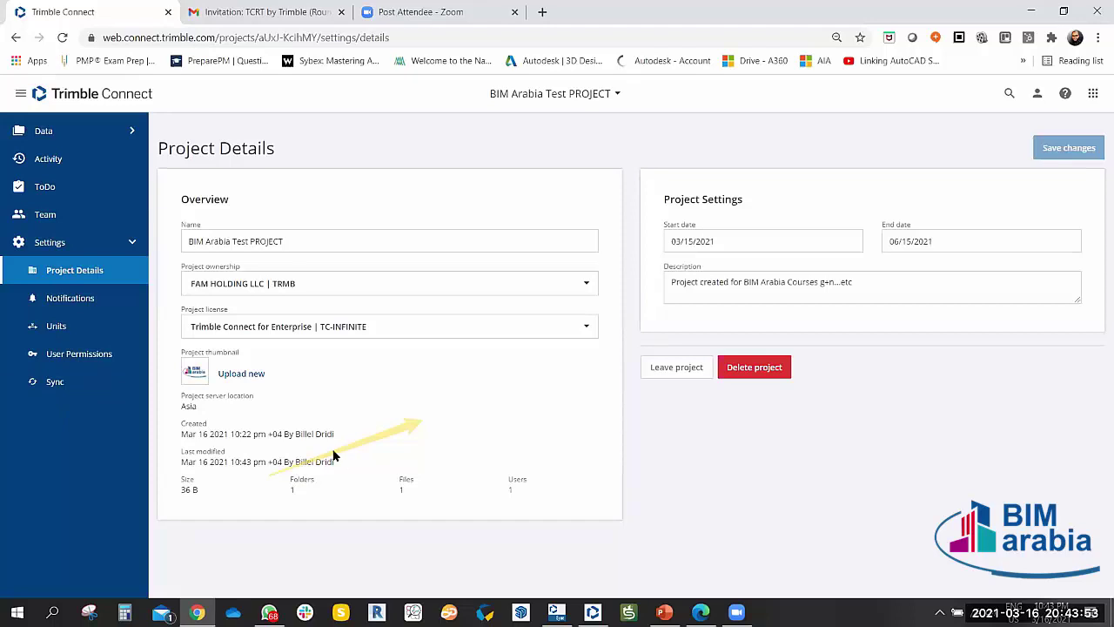
left_click(53, 164)
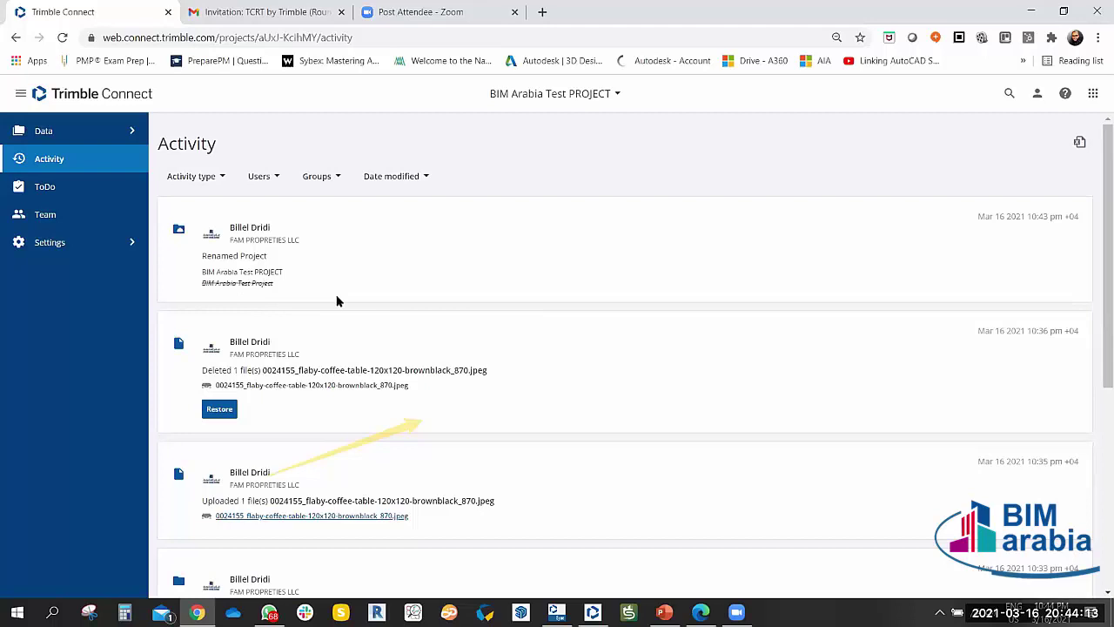
mouse_move(285, 271)
left_mouse_down()
mouse_move(209, 271)
mouse_move(300, 274)
left_mouse_up()
left_click(252, 272)
left_click_drag(204, 256, 286, 261)
left_click(264, 255)
left_click_drag(267, 258, 203, 259)
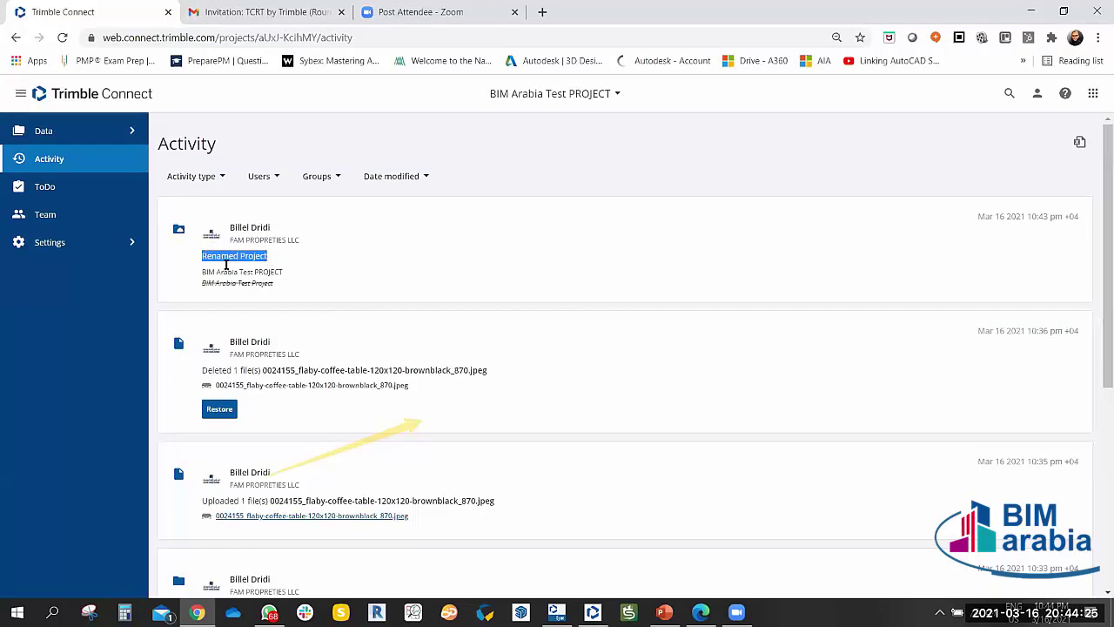
left_click(315, 260)
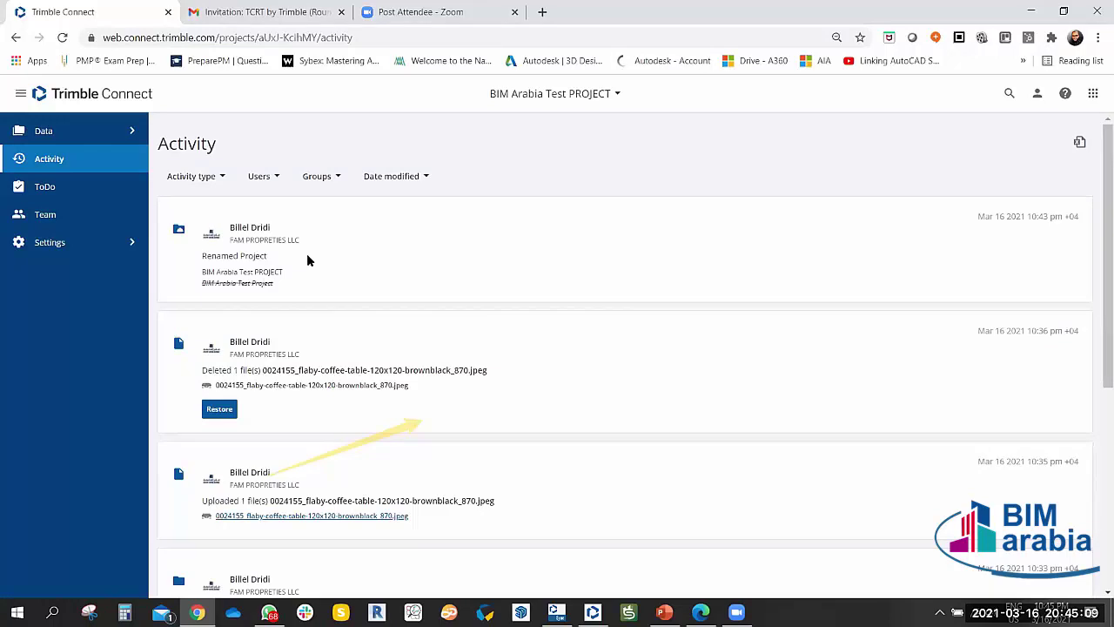
left_click(135, 246)
left_click(78, 272)
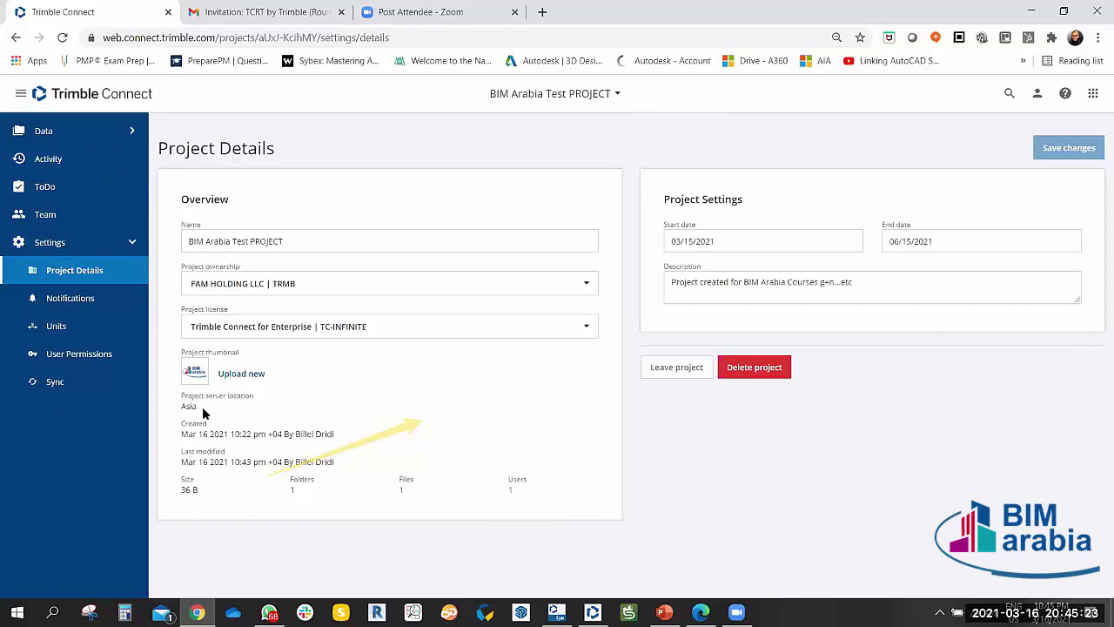
left_click_drag(198, 406, 188, 406)
left_click_drag(336, 433, 174, 433)
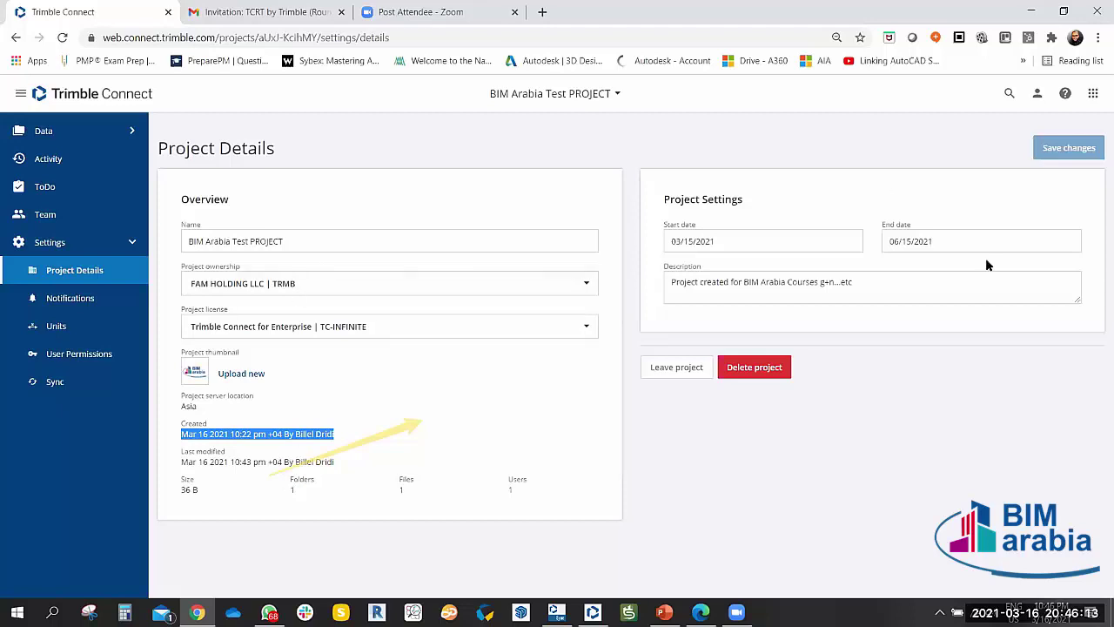
left_click(738, 241)
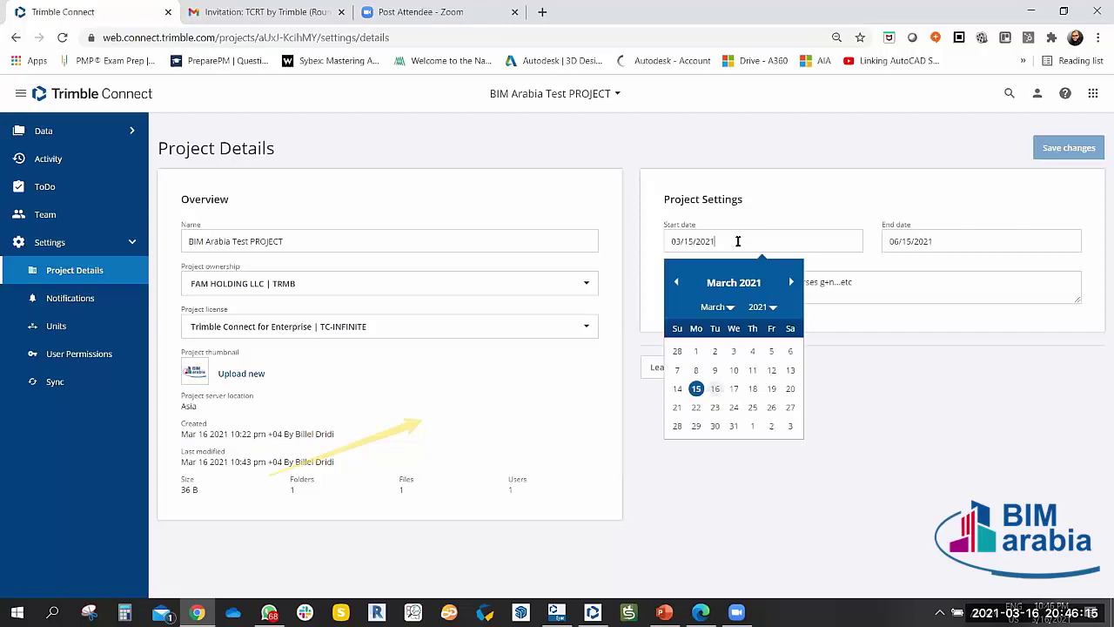
left_click(952, 241)
left_click(747, 244)
left_click(965, 248)
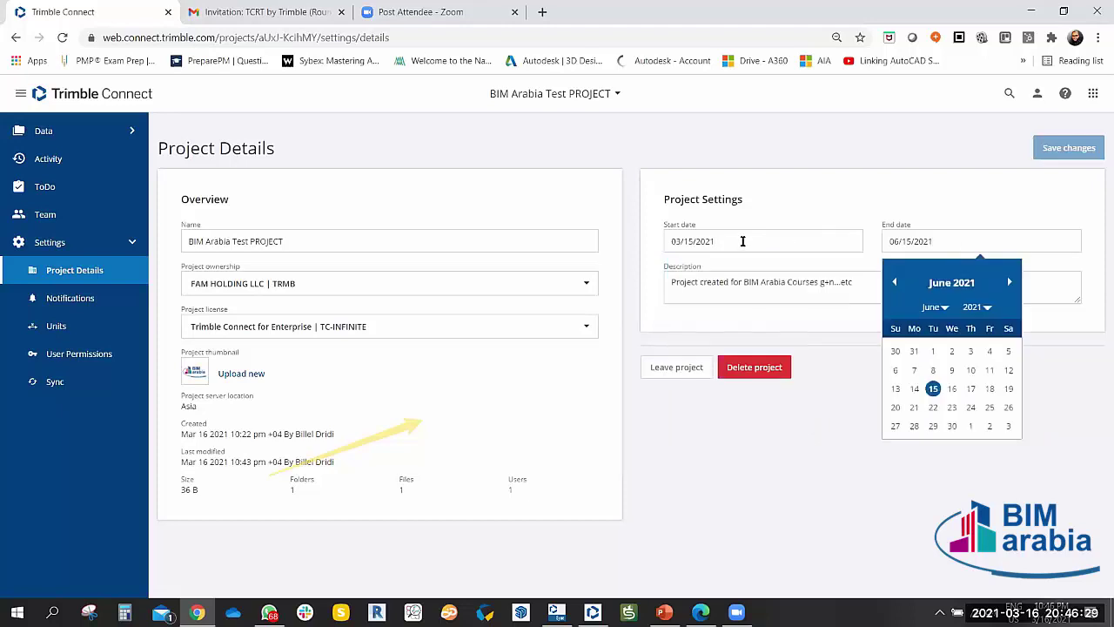
triple_click(956, 242)
left_click(959, 237)
left_click_drag(943, 241, 889, 247)
left_click(926, 244)
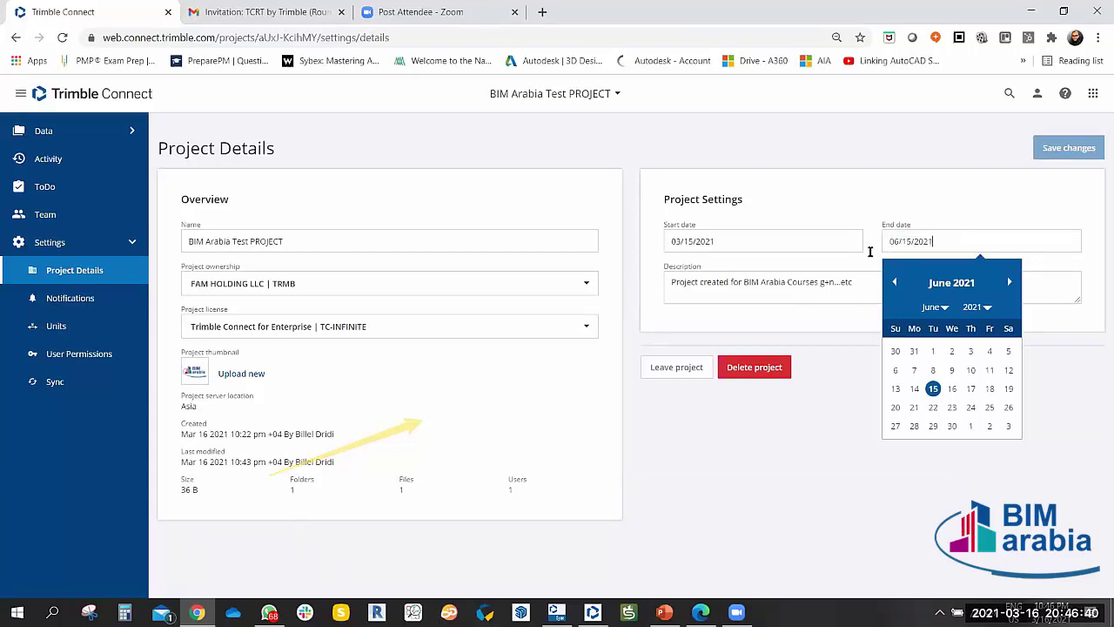
double_click(935, 244)
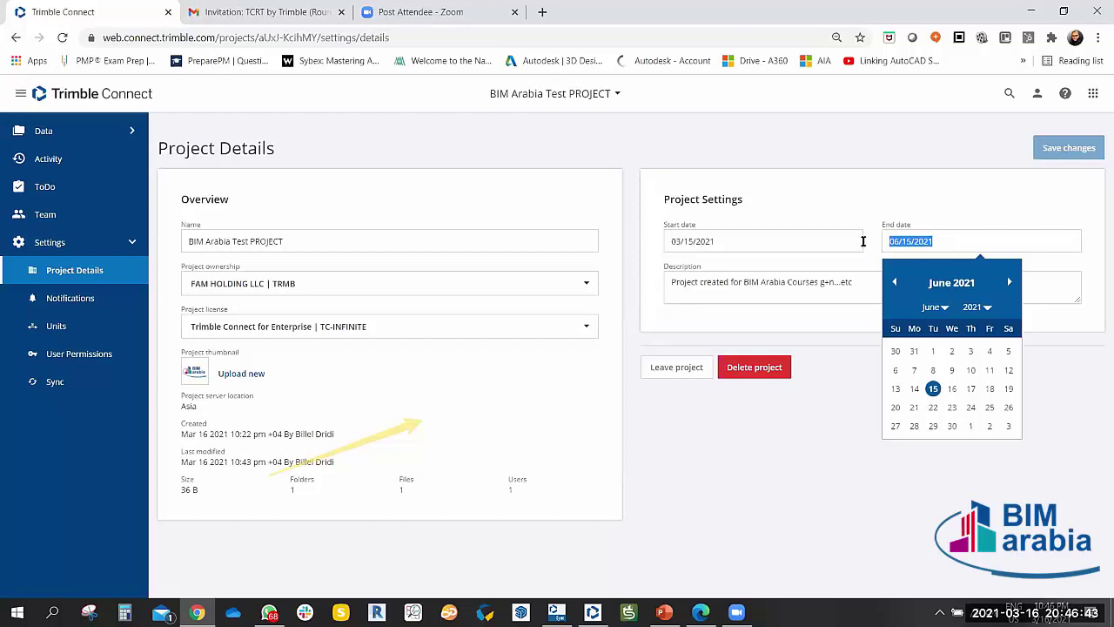
left_click(963, 239)
Step: Select the project description text, then request deletion of BIM Arabia Test PROJECT
left_click_drag(868, 292, 671, 285)
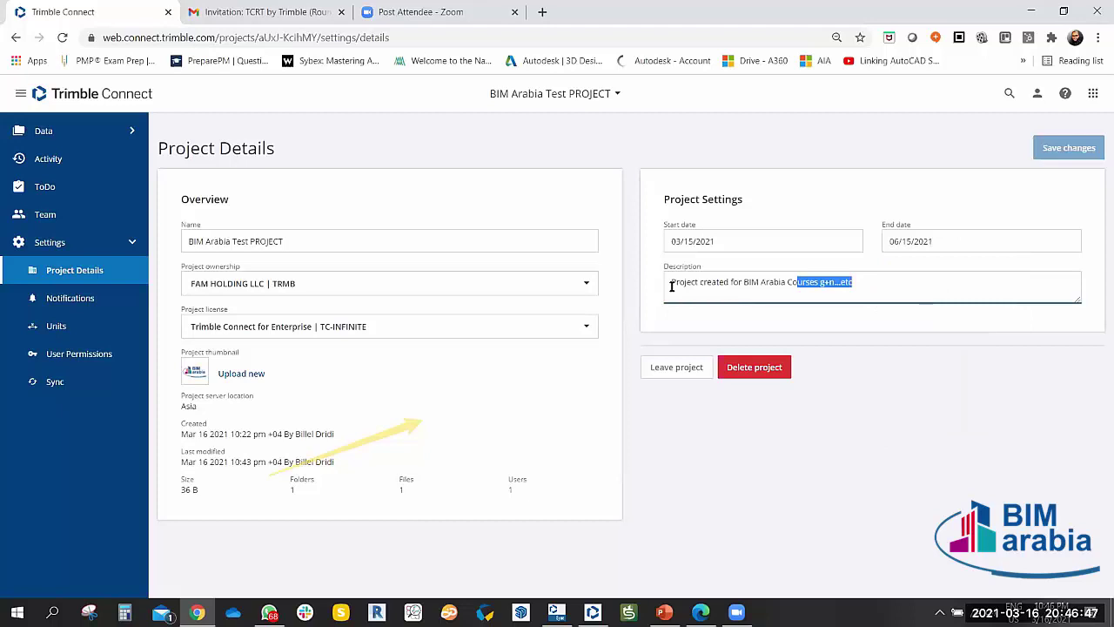
left_click(906, 283)
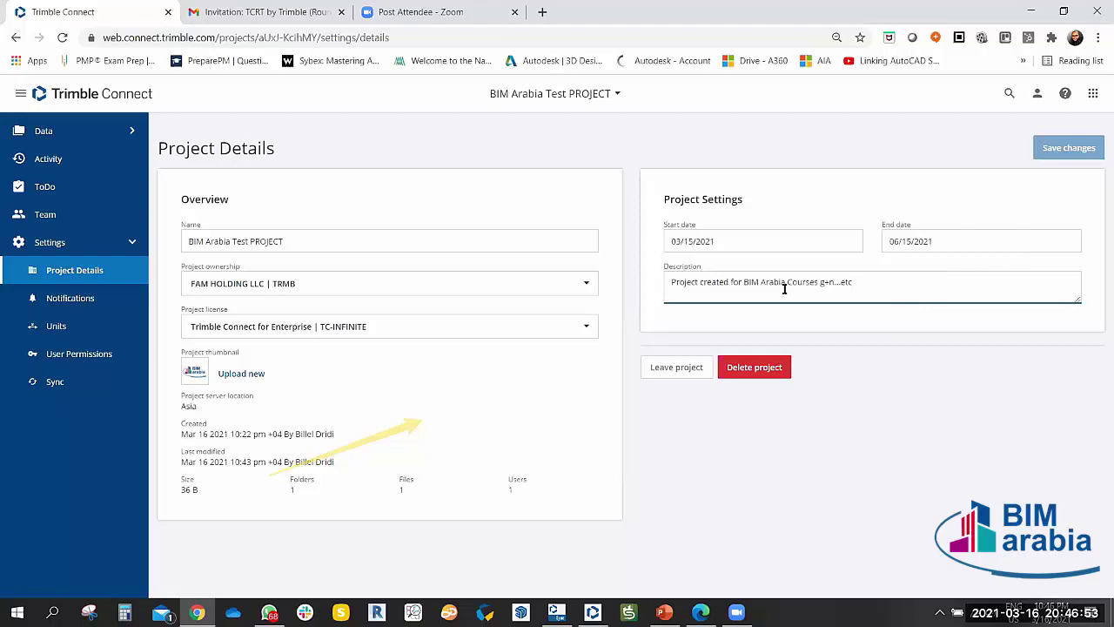
key("ctrl+a")
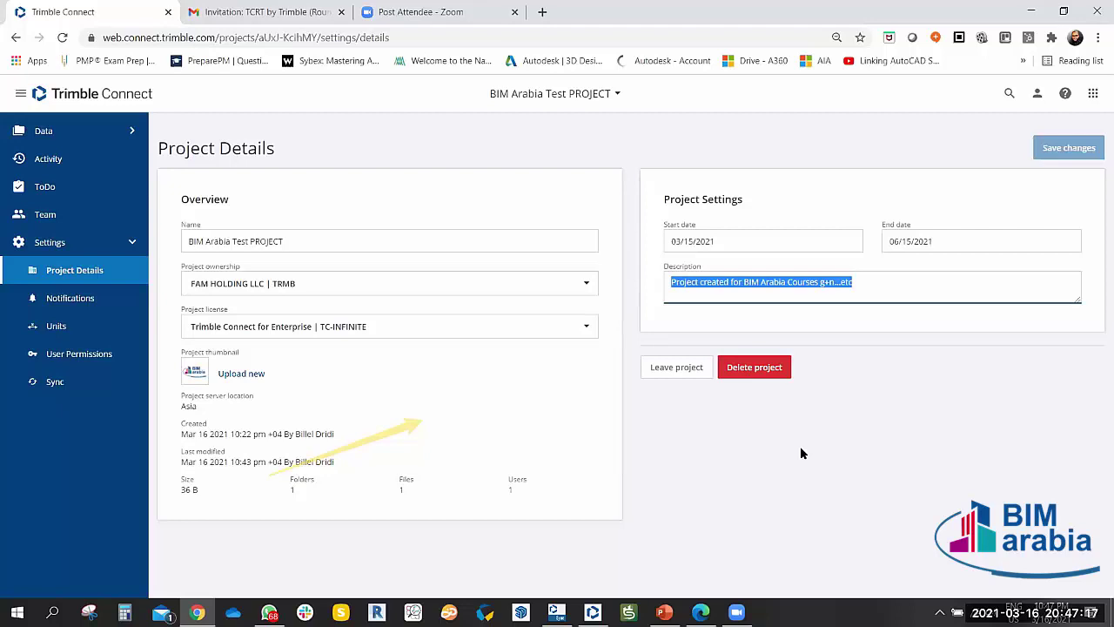
left_click(754, 366)
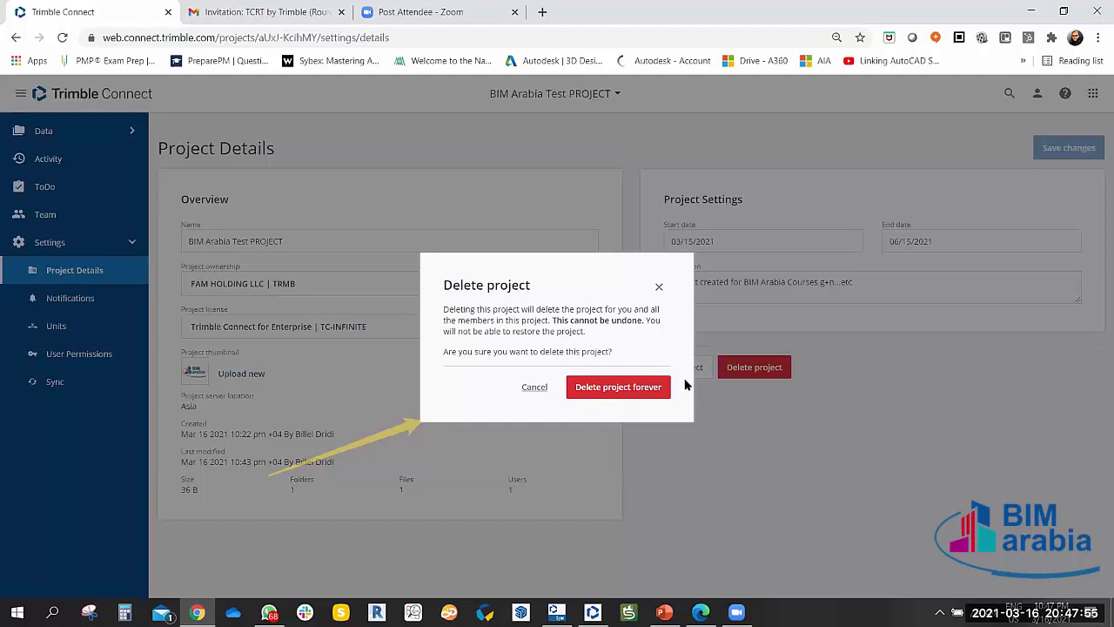
Step: Cancel the project deletion and request to leave the project instead
left_click(659, 287)
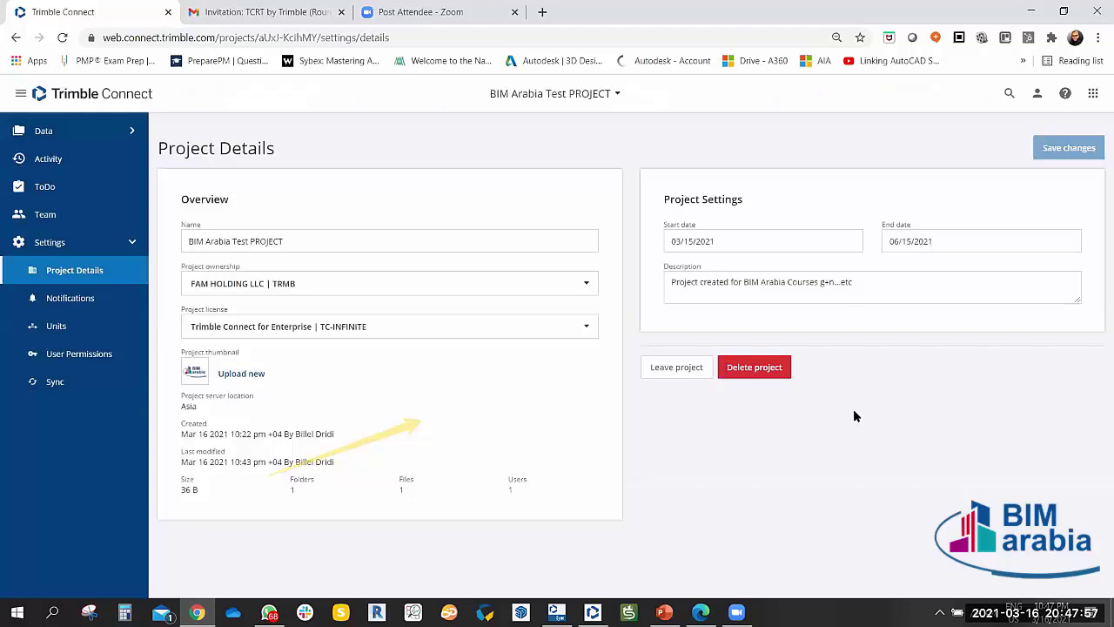
left_click(684, 367)
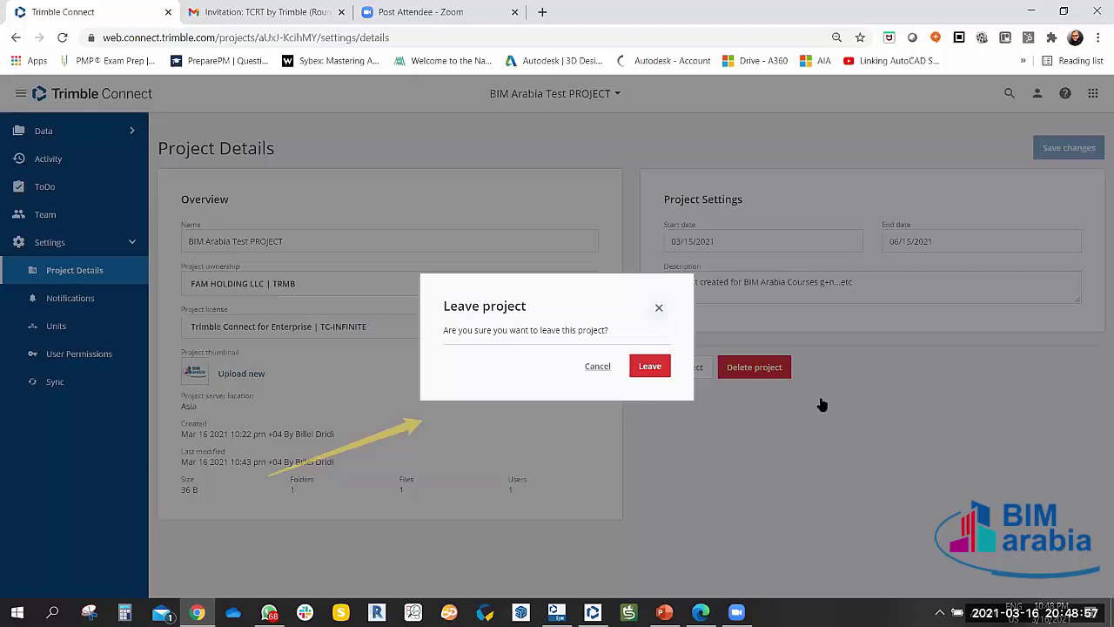
Step: Cancel leaving the project and go to the Units settings page
left_click(822, 404)
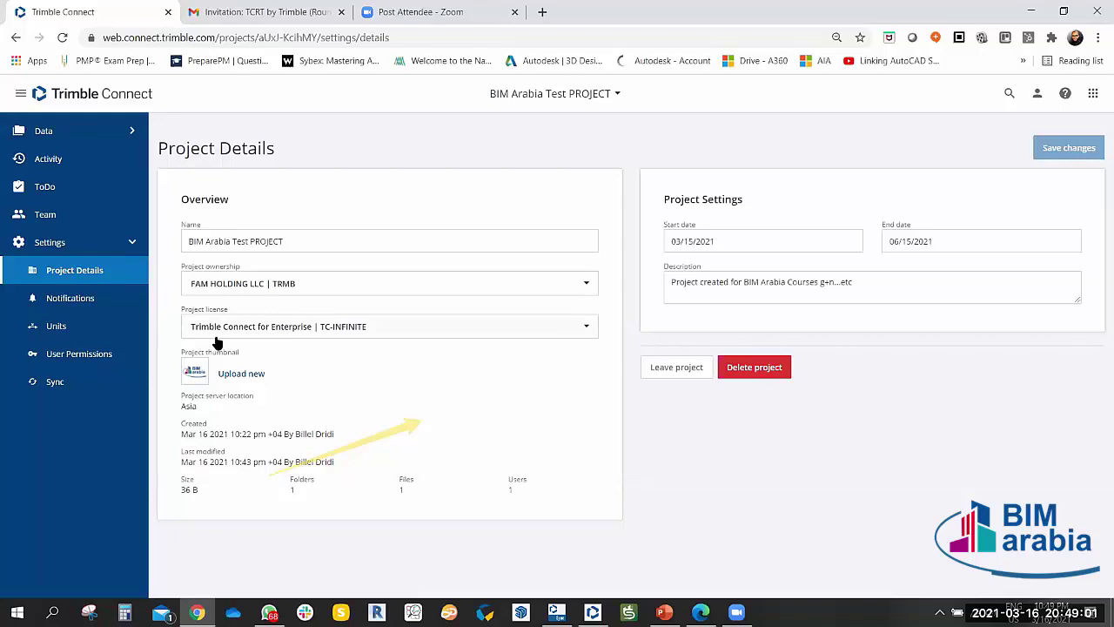
left_click(54, 326)
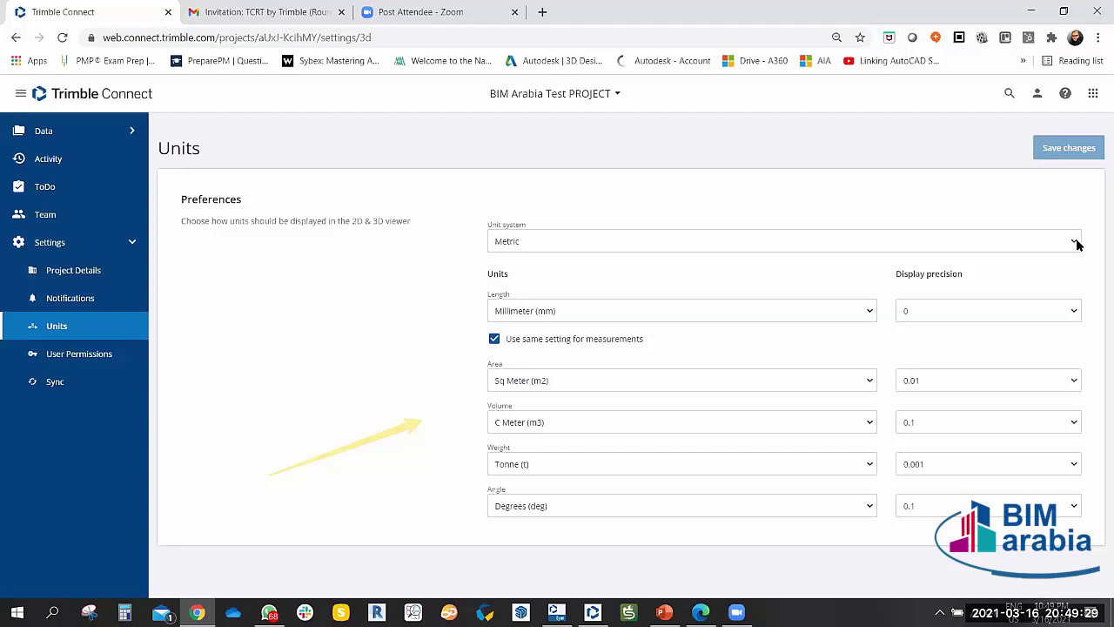
left_click(1076, 245)
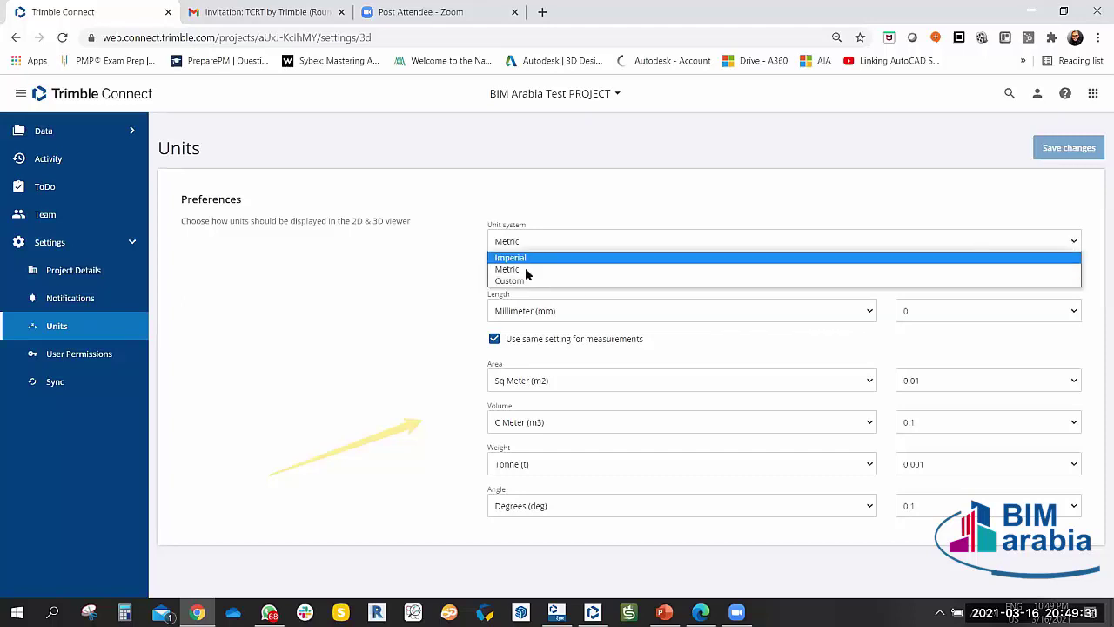
left_click(509, 279)
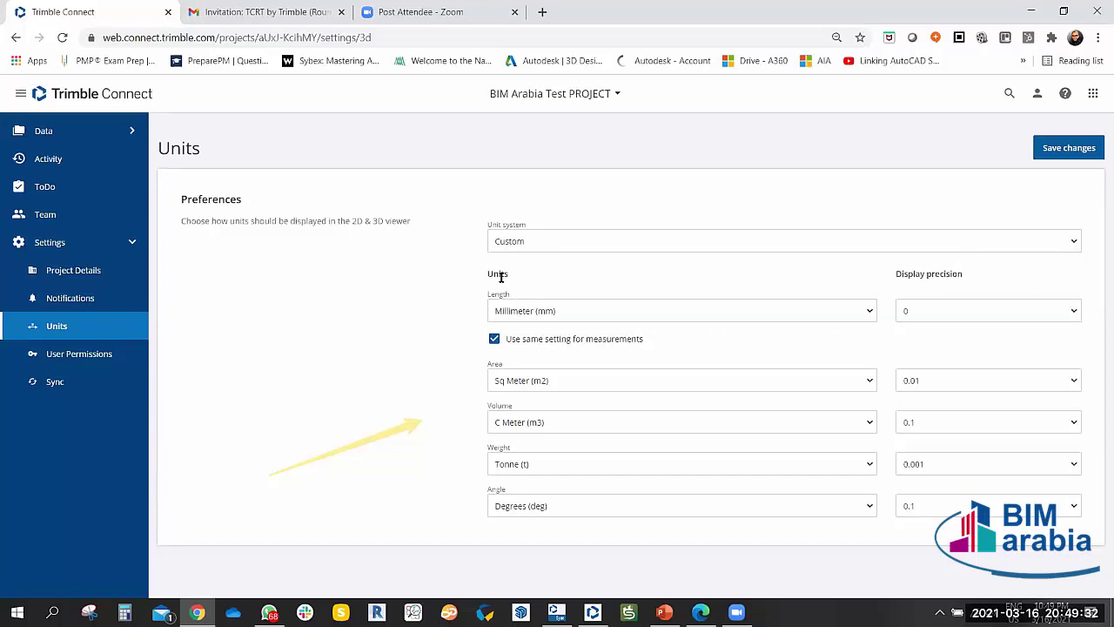
left_click(1028, 248)
left_click(613, 266)
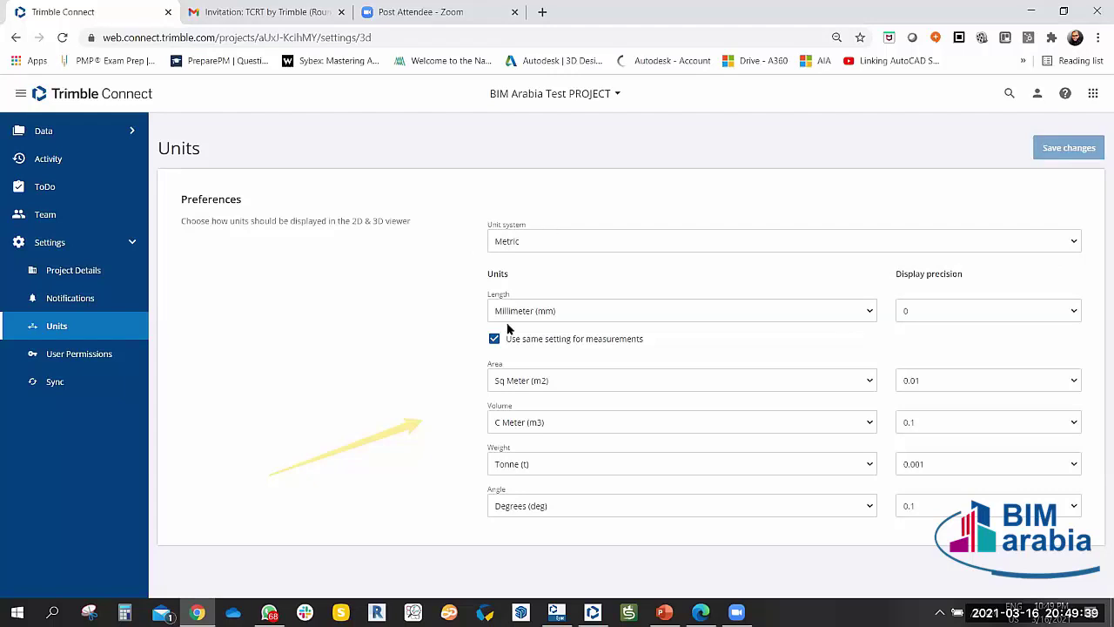
Step: Keep length in millimetres and set length and volume display precision to 0.01
left_click(670, 311)
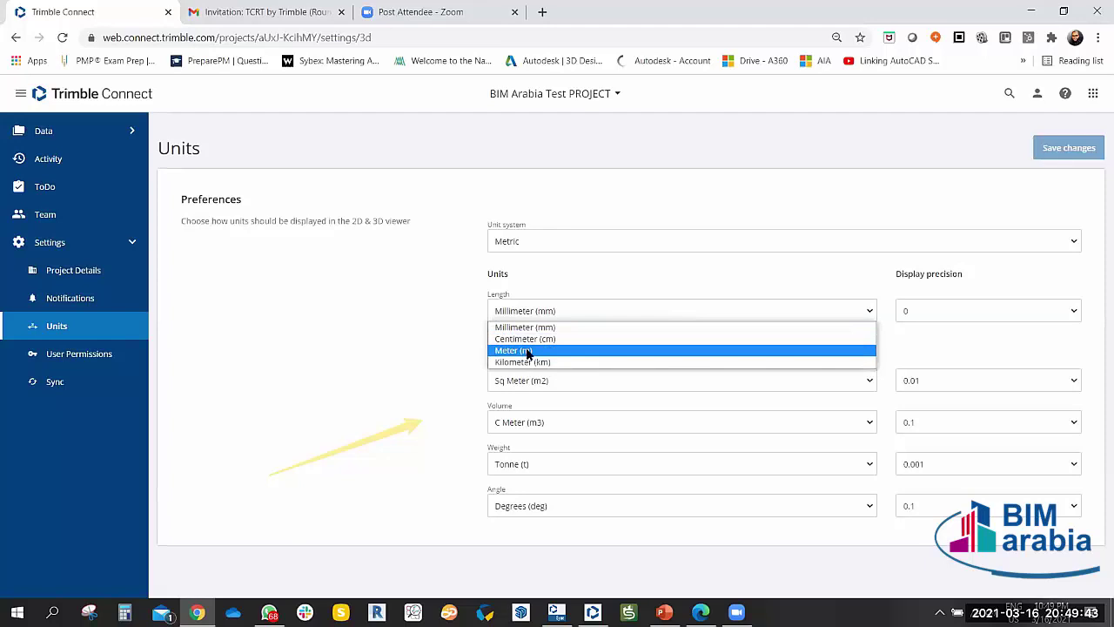
left_click(410, 326)
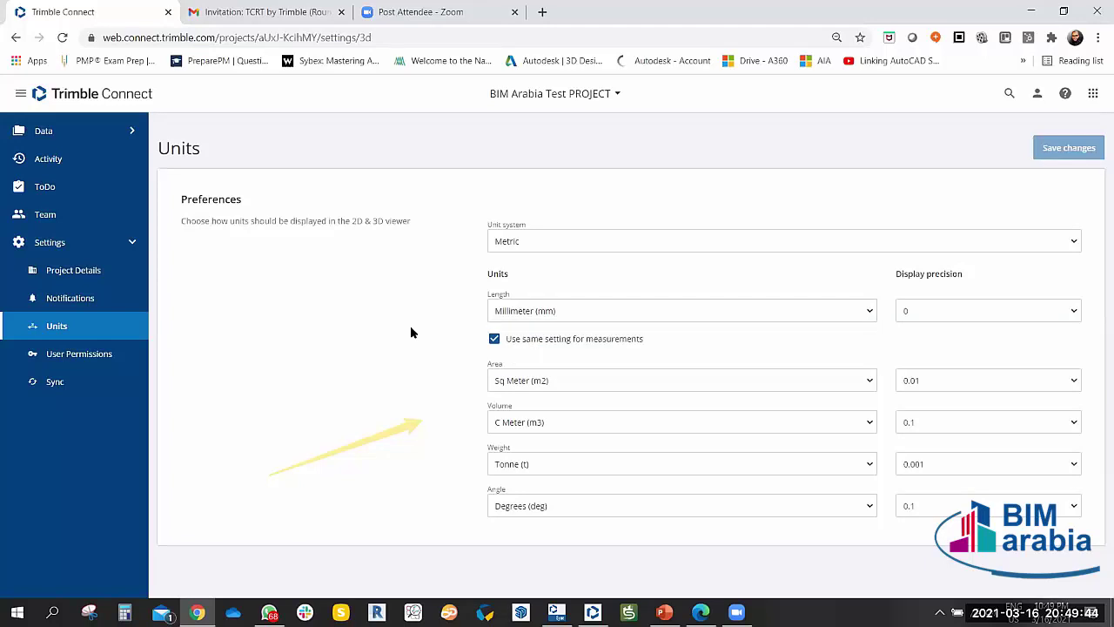
left_click(948, 306)
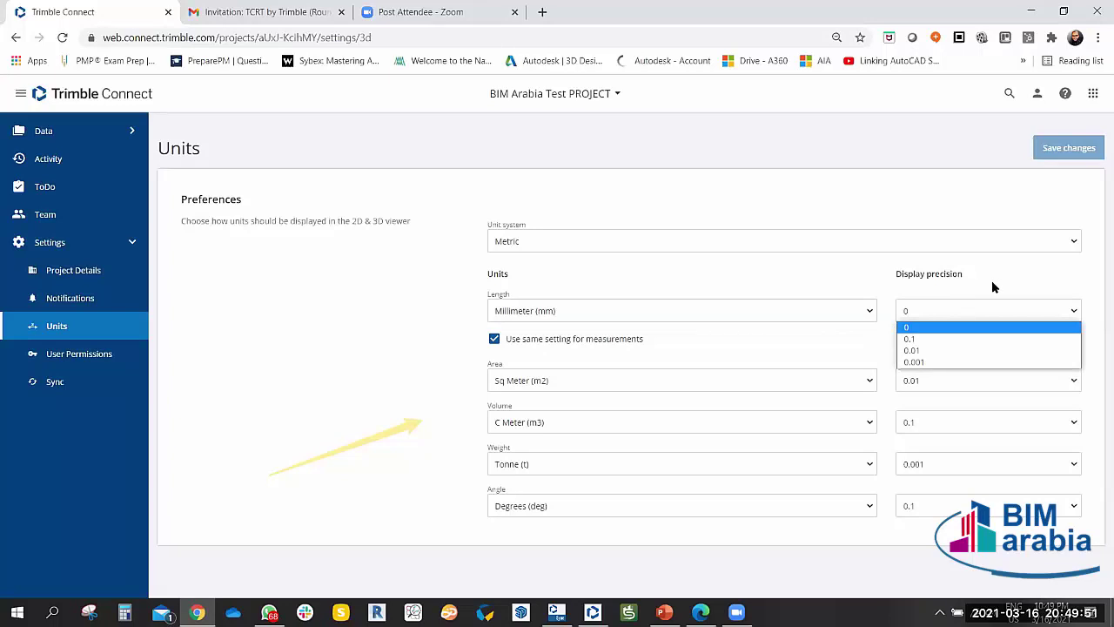
left_click(931, 350)
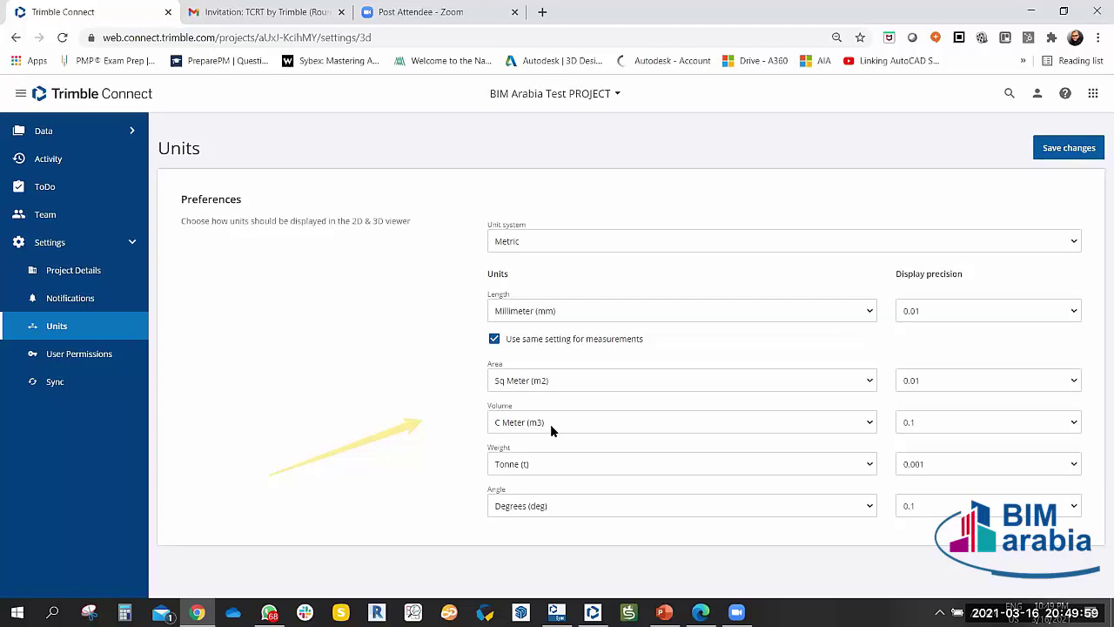
left_click(963, 424)
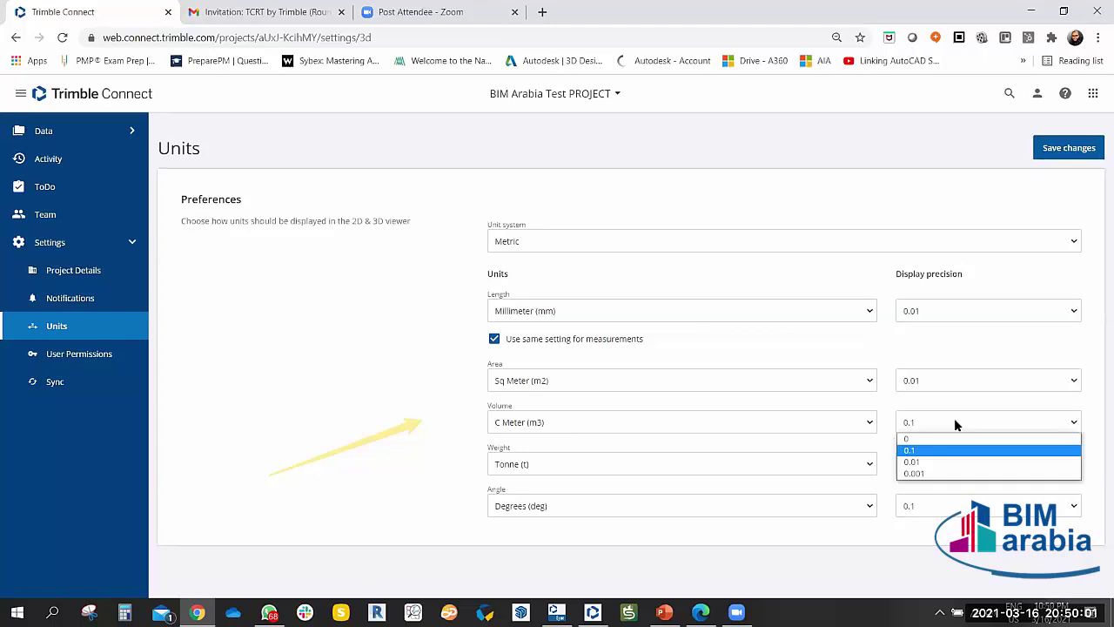
left_click(912, 462)
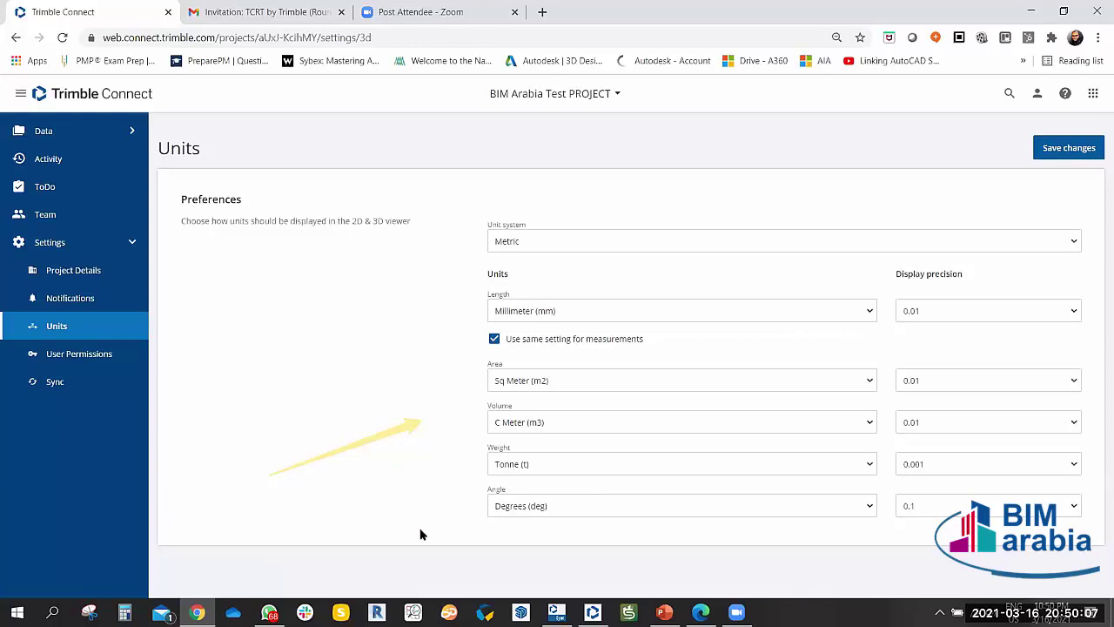
Step: Keep angles in degrees with 0.01 precision and save the unit settings
left_click(576, 508)
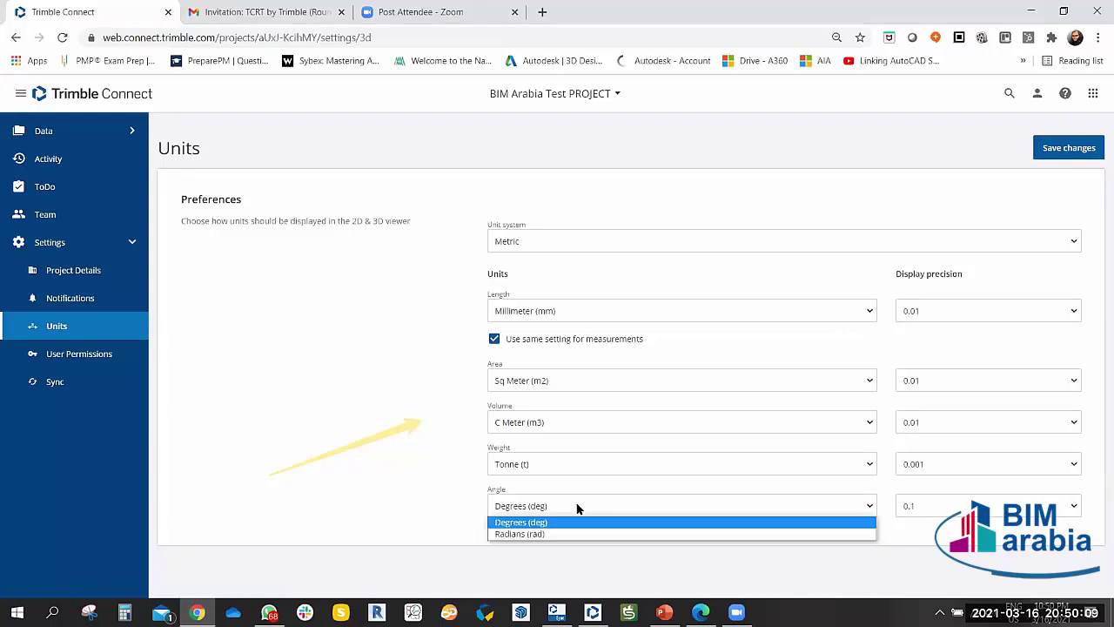
left_click(362, 355)
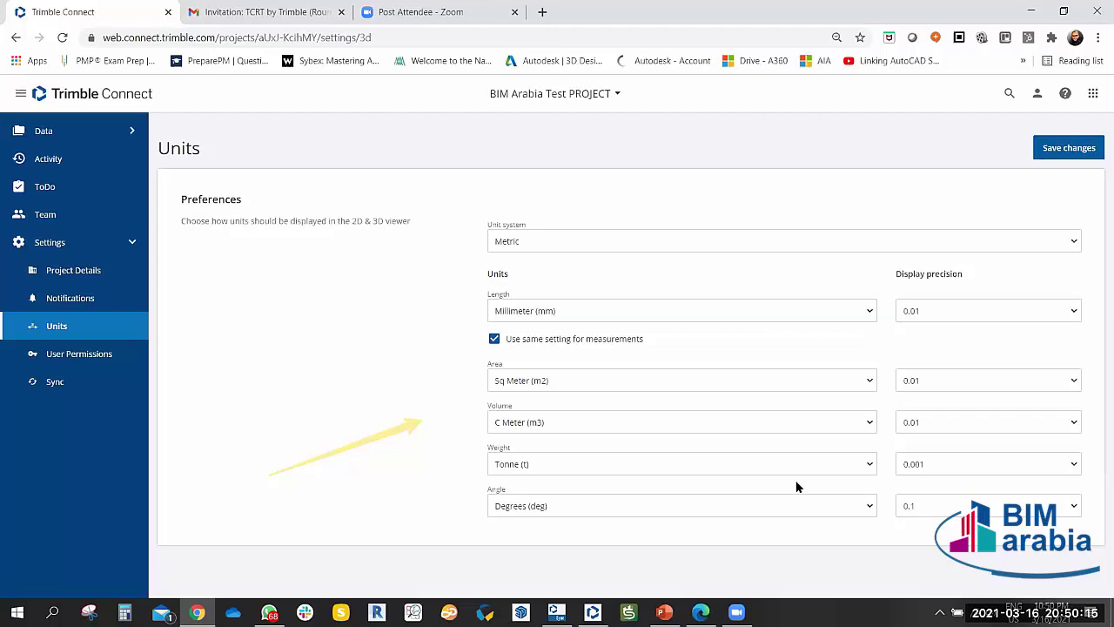
left_click(925, 506)
left_click(911, 545)
left_click(1070, 148)
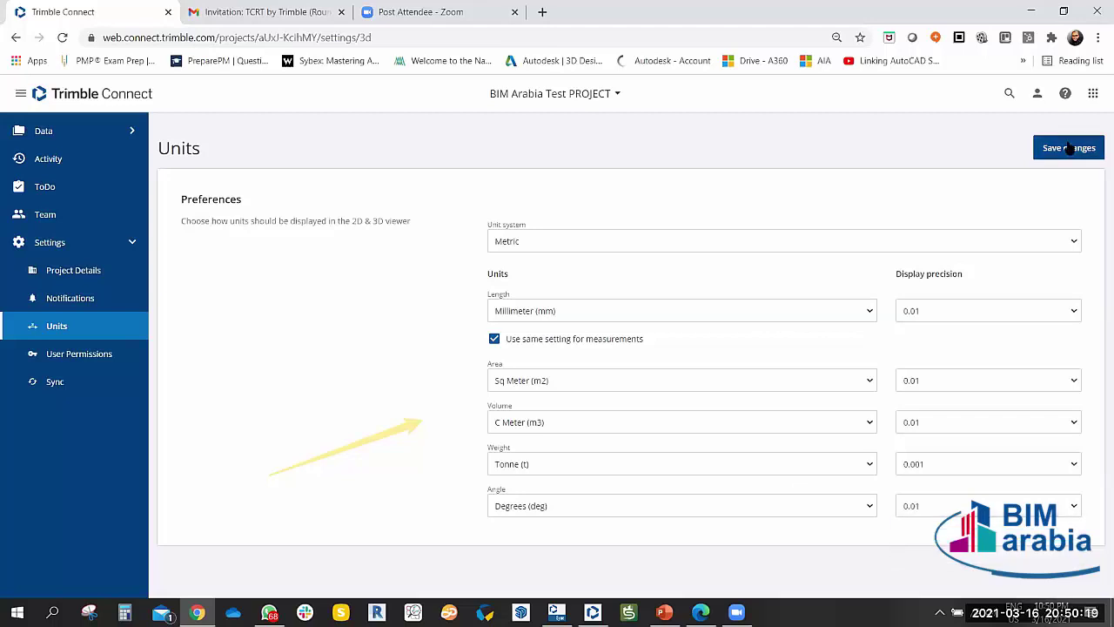
left_click(1070, 148)
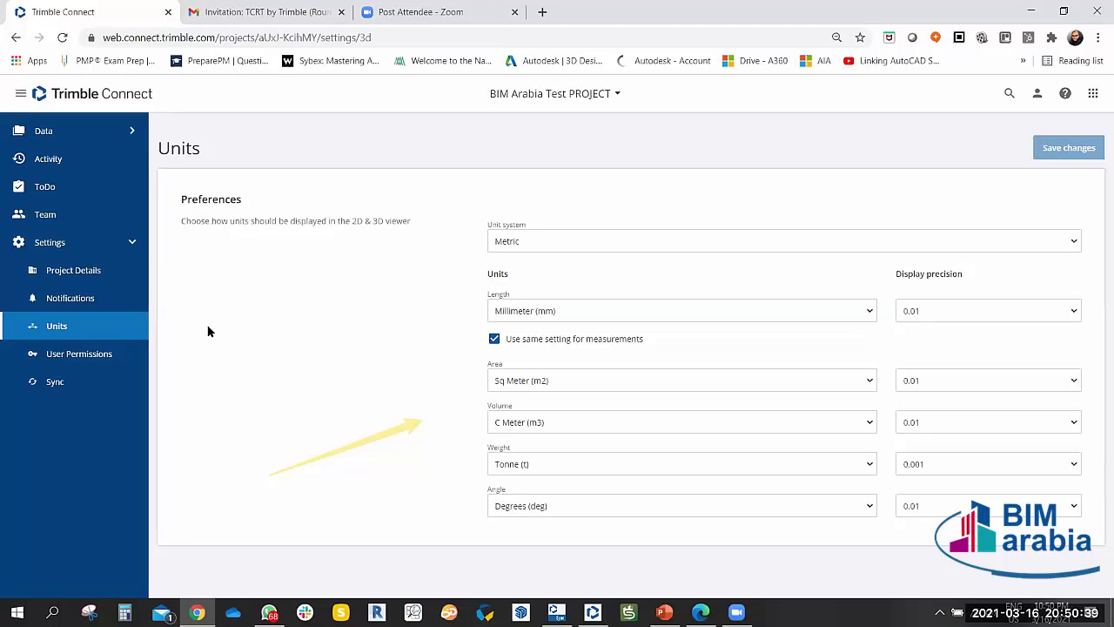
Step: Open the Notifications settings and scroll through the Activity preferences list
left_click(77, 298)
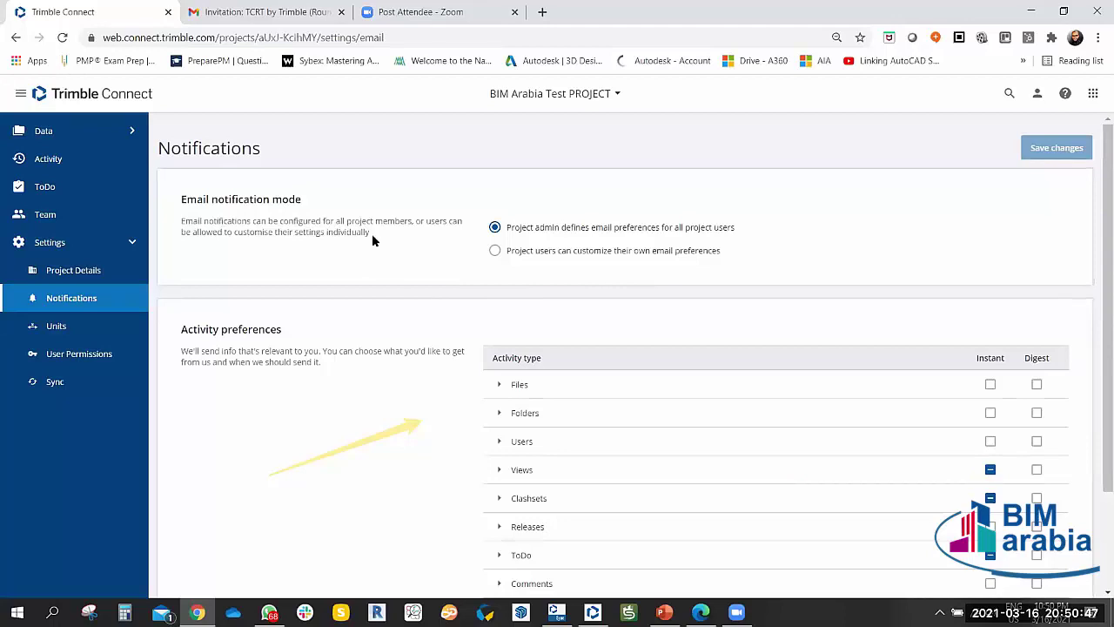
scroll(274, 288, "down", 2)
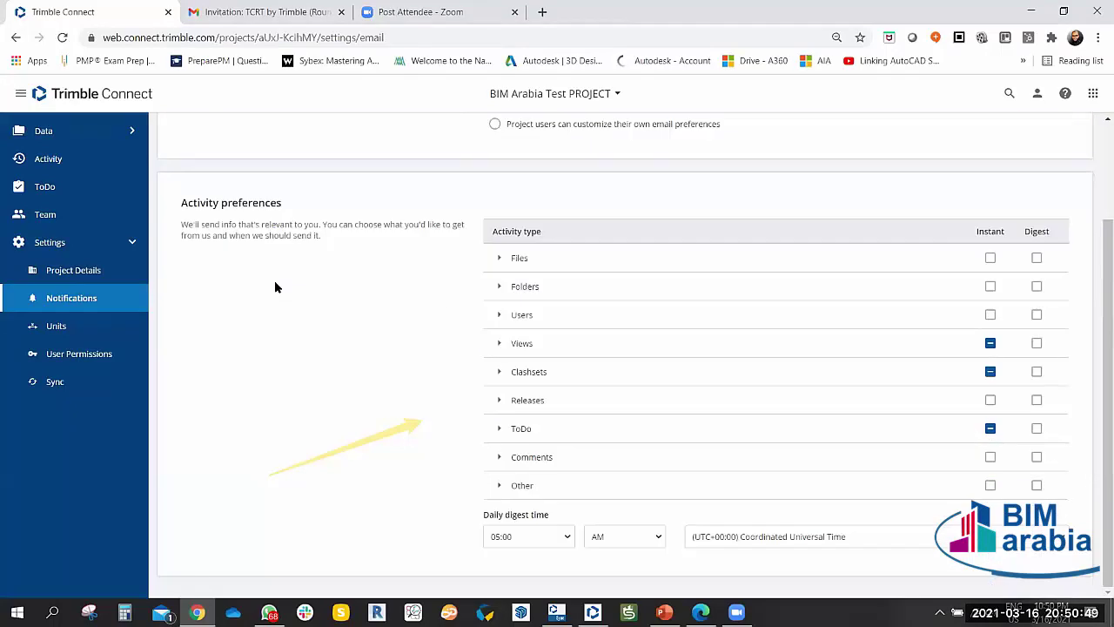
scroll(384, 296, "up", 1)
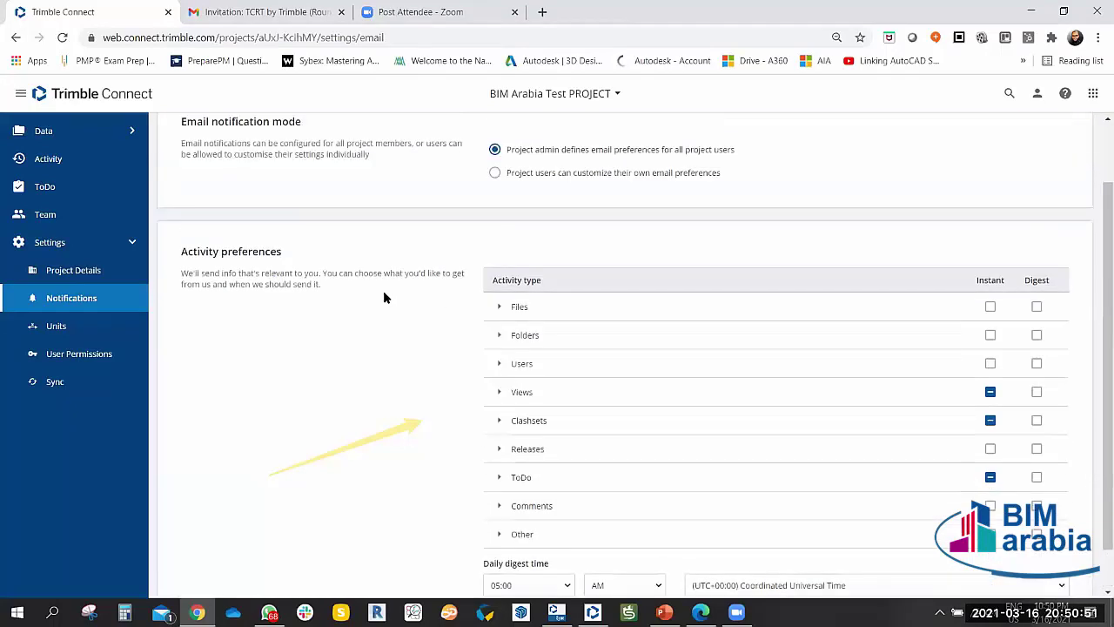
scroll(384, 297, "up", 2)
scroll(396, 296, "down", 2)
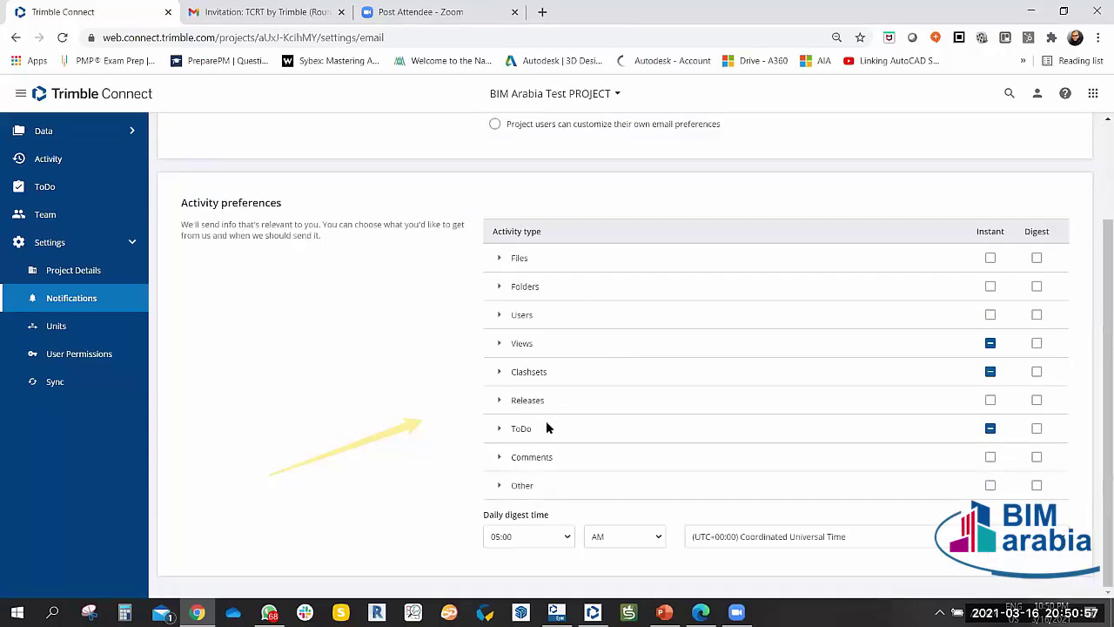
scroll(285, 392, "up", 2)
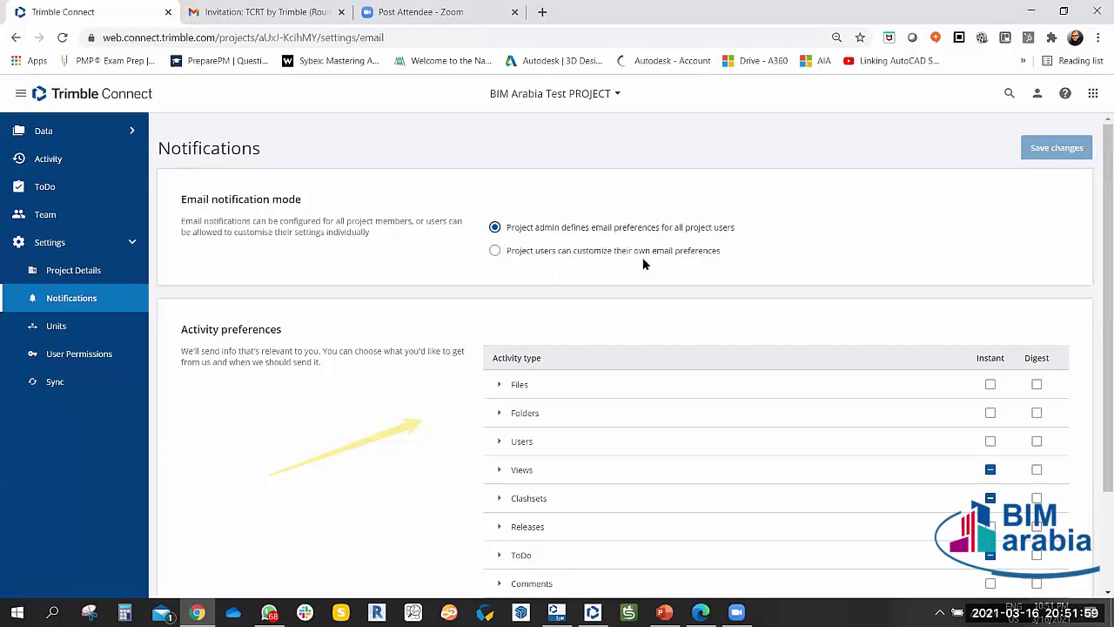
Step: Toggle the email mode options, ending on 'Project admin defines email preferences for all project users'
left_click(494, 250)
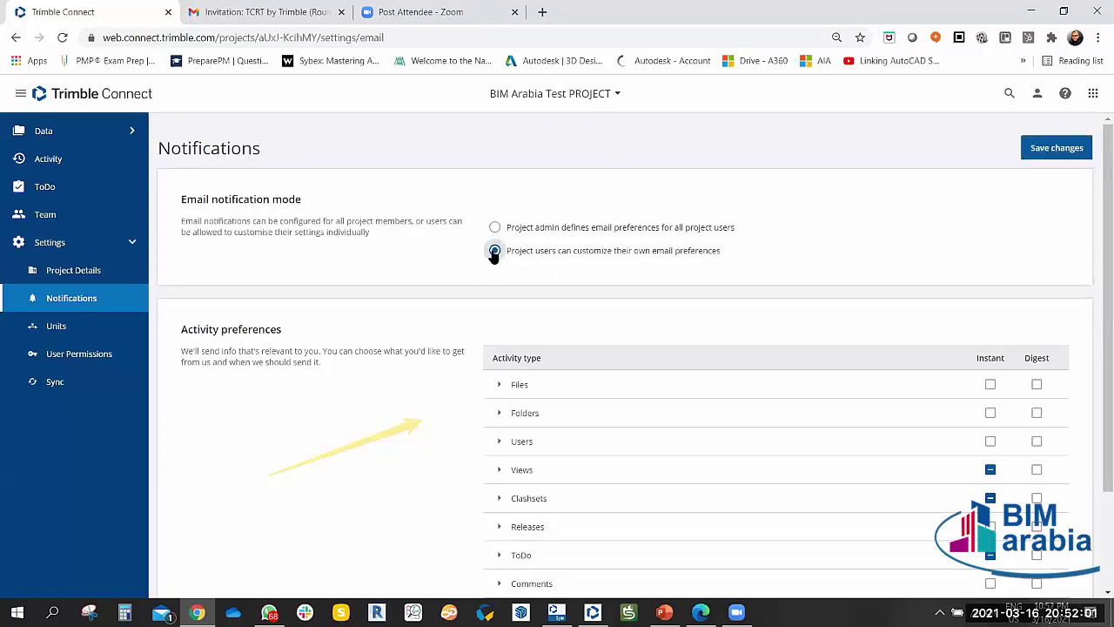
left_click(494, 227)
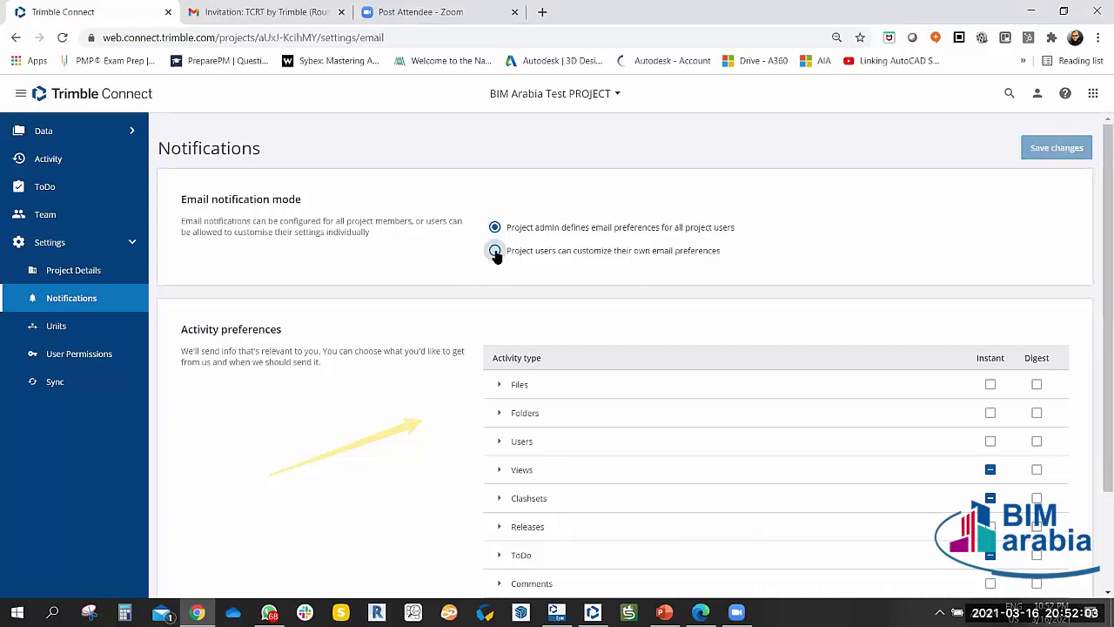
left_click(494, 251)
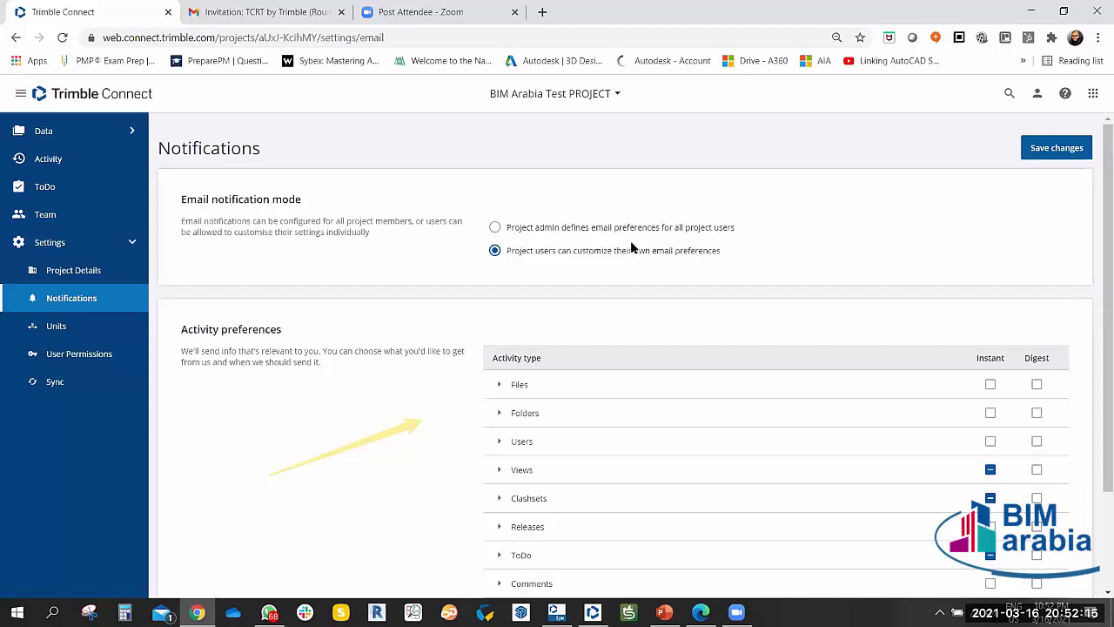
scroll(323, 364, "down", 1)
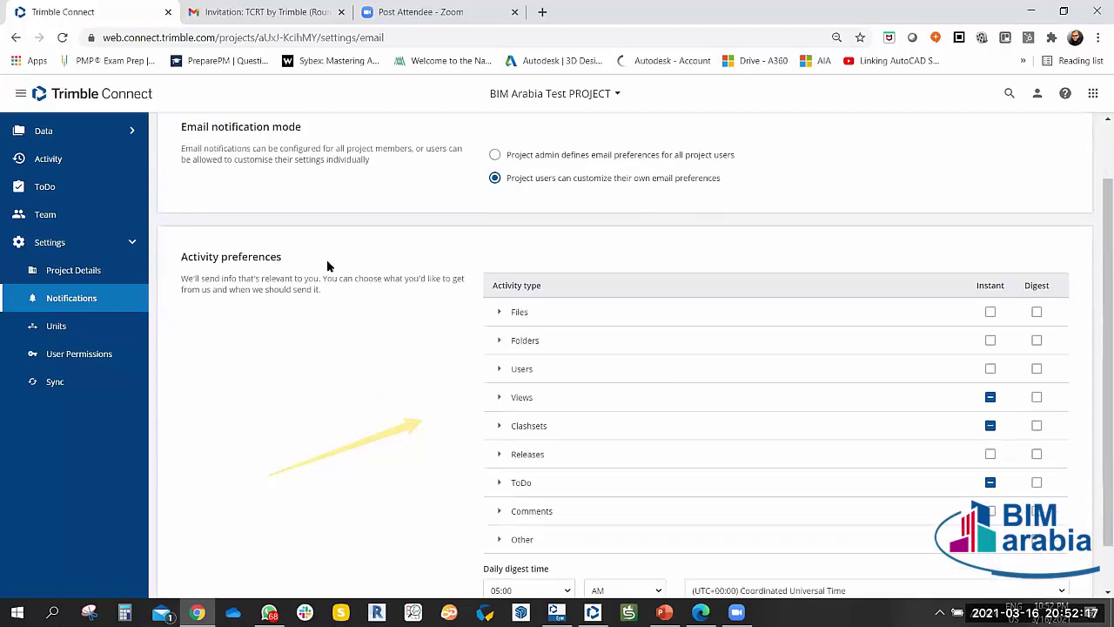
scroll(400, 327, "up", 1)
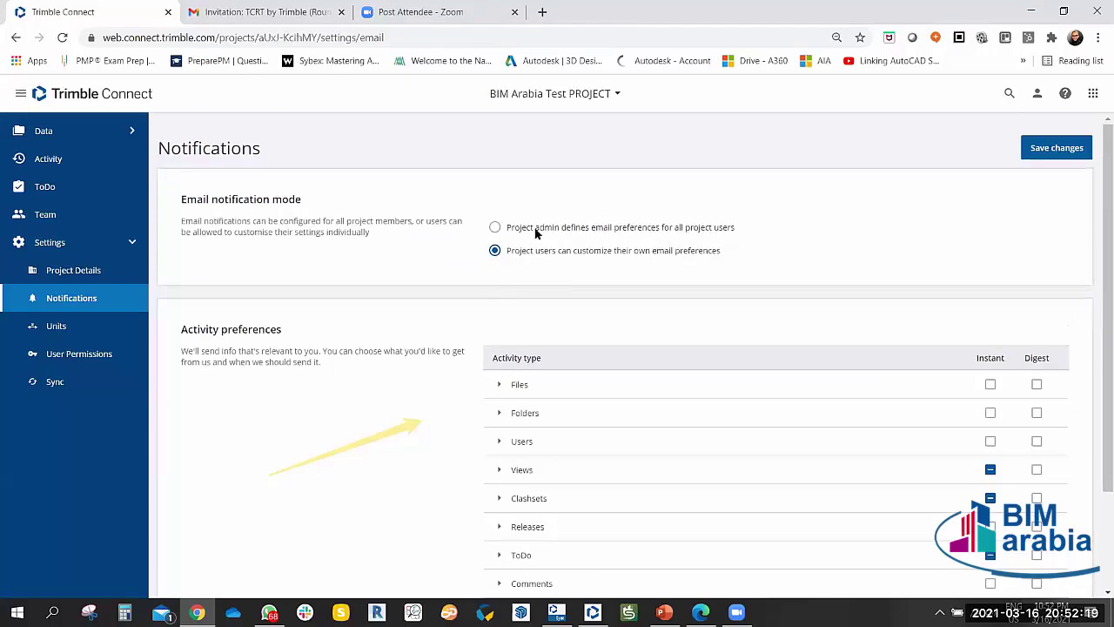
left_click(495, 227)
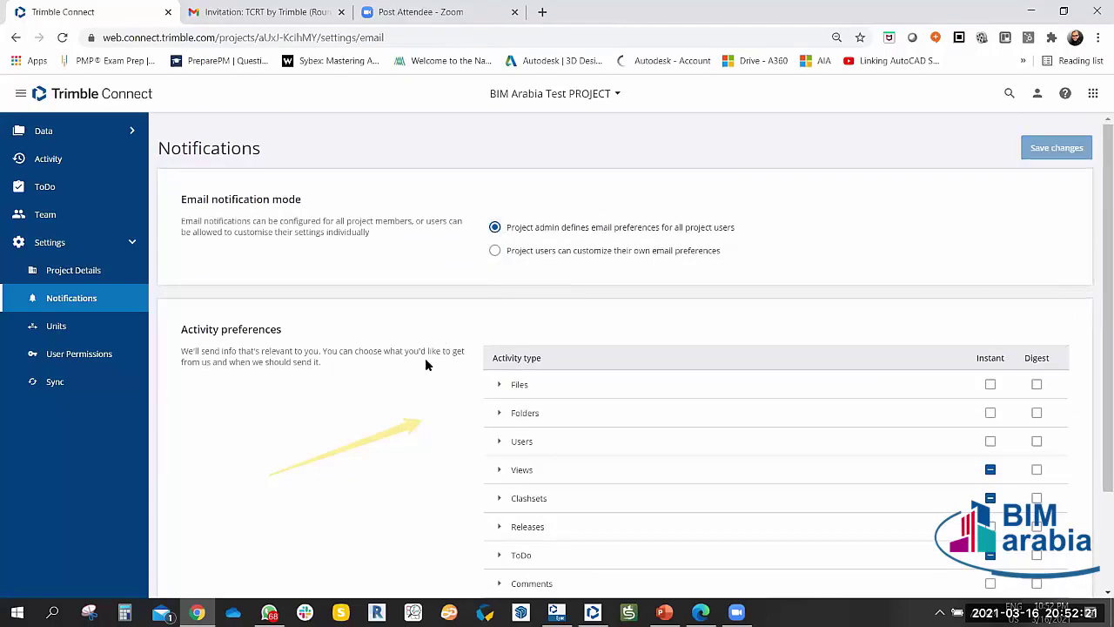
Step: Scroll down the Activity preferences to reach the Files activity type
scroll(423, 372, "down", 2)
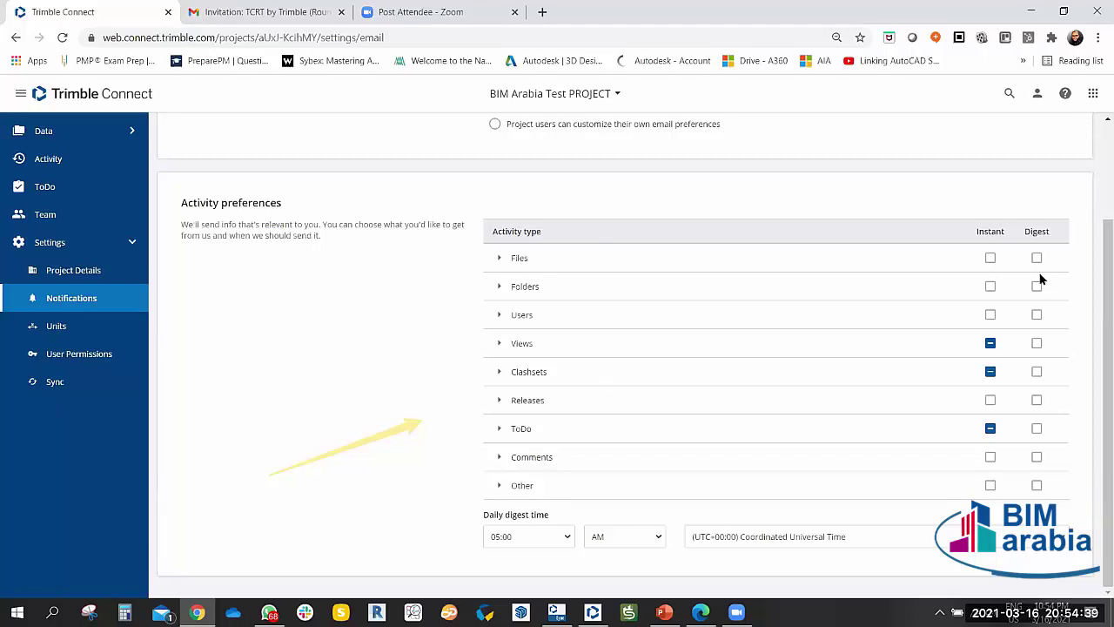
left_click(502, 259)
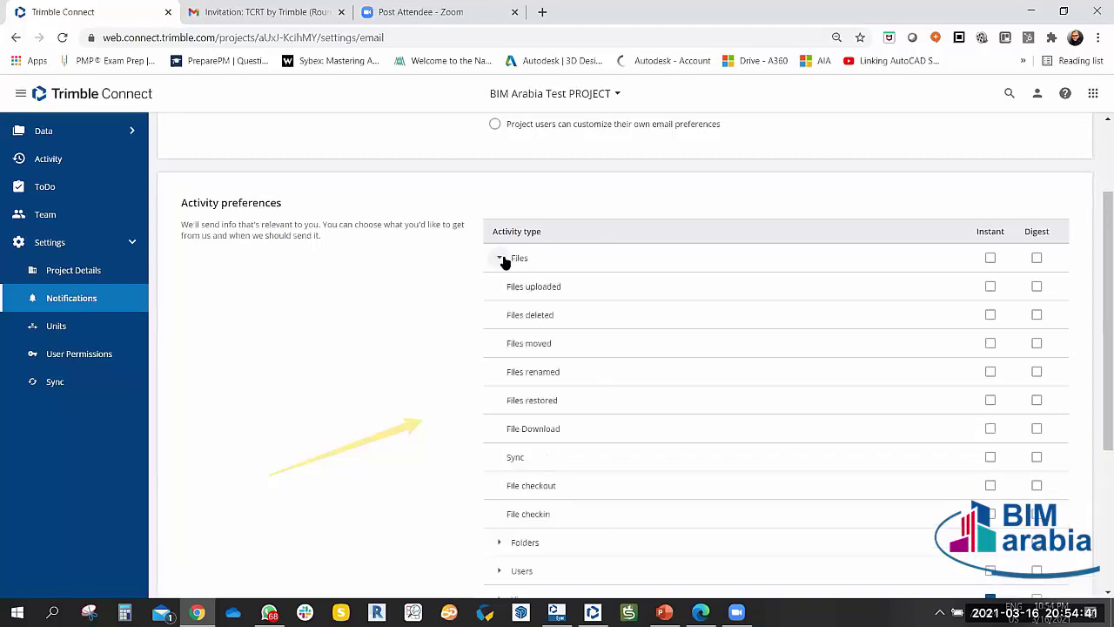
scroll(450, 298, "down", 2)
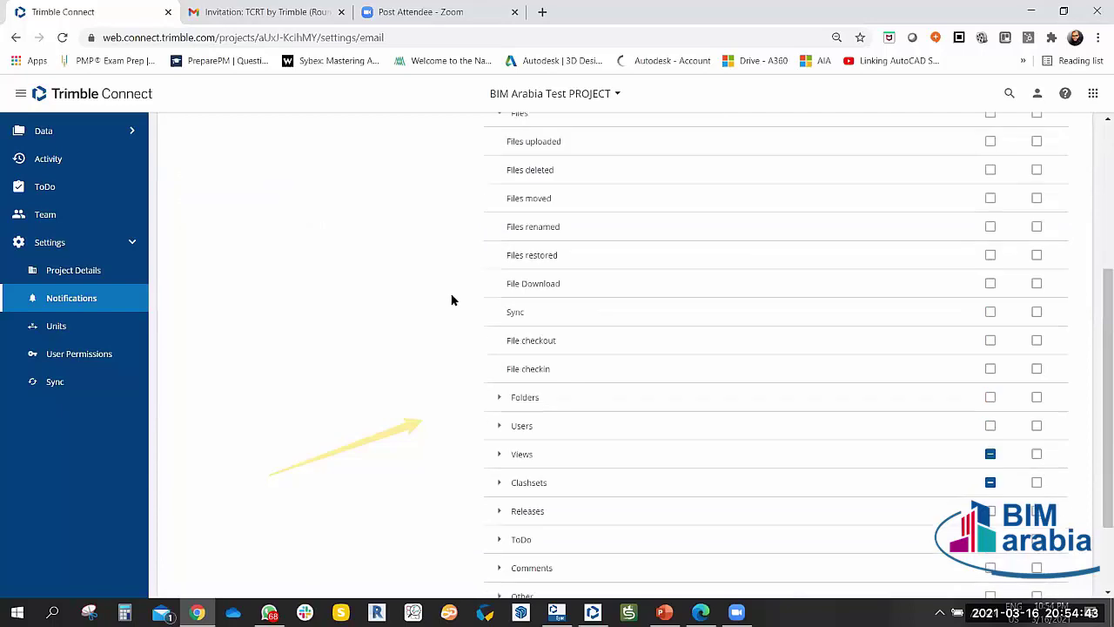
scroll(557, 273, "up", 1)
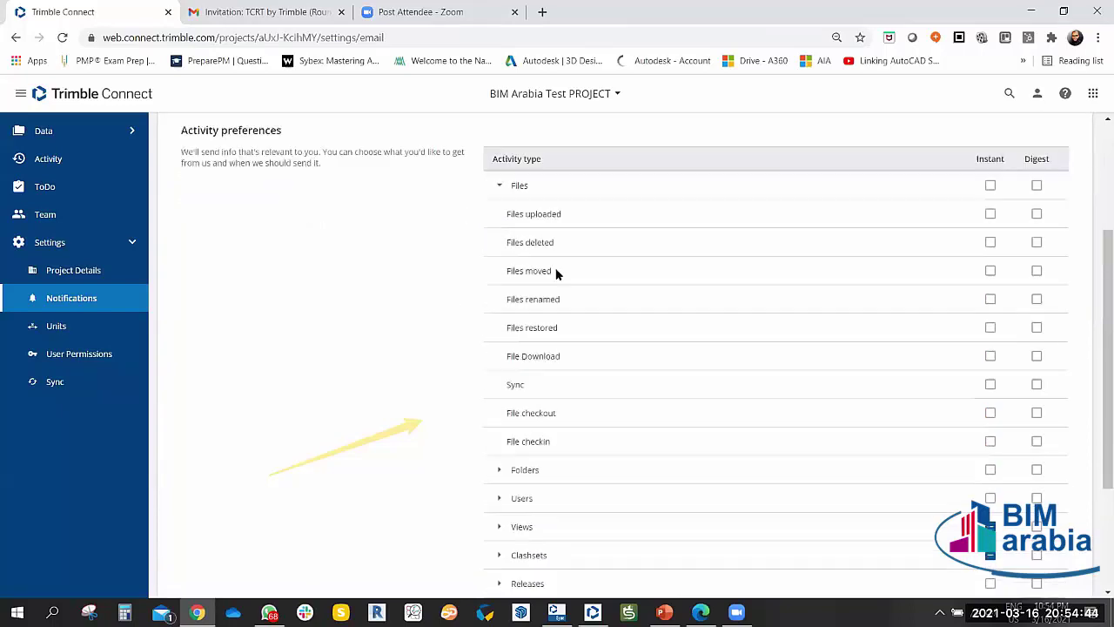
left_click(990, 214)
left_click(1036, 214)
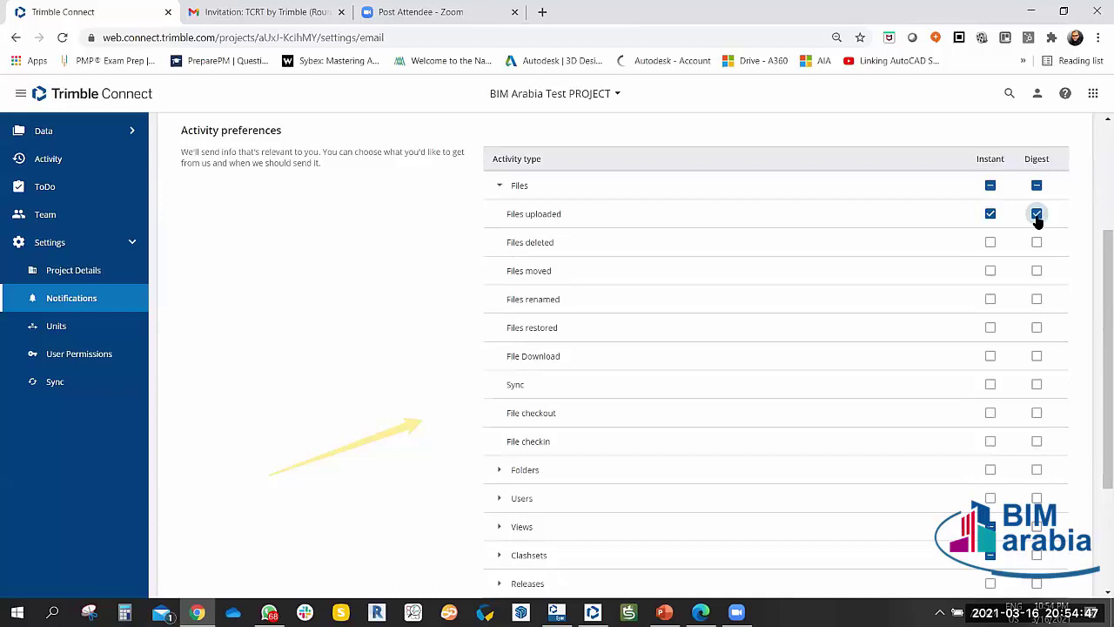
left_click(991, 214)
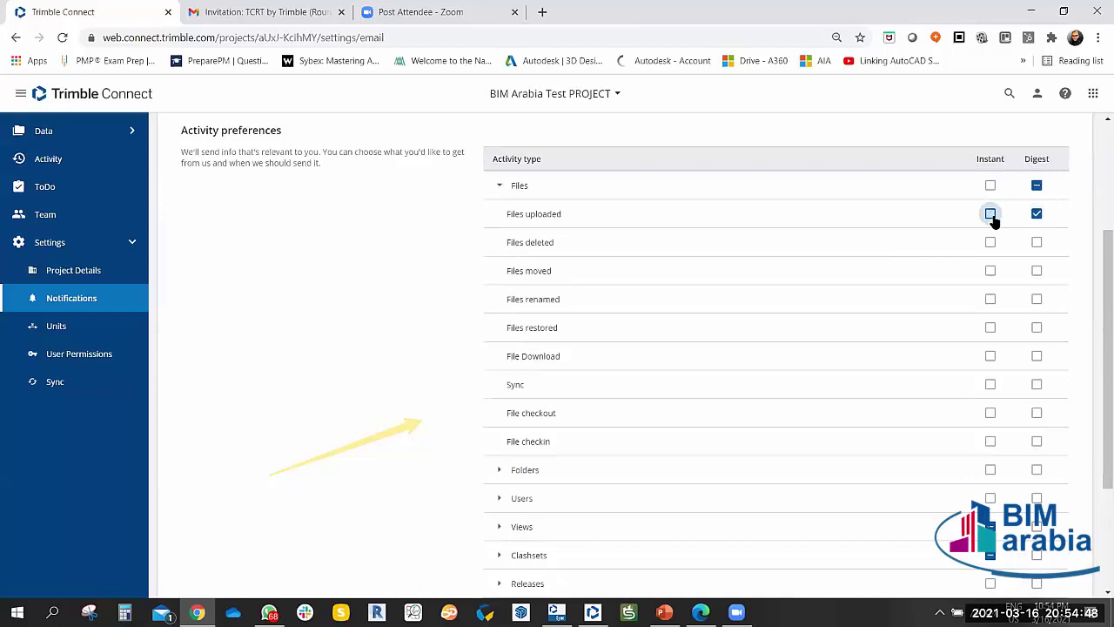
left_click(1036, 214)
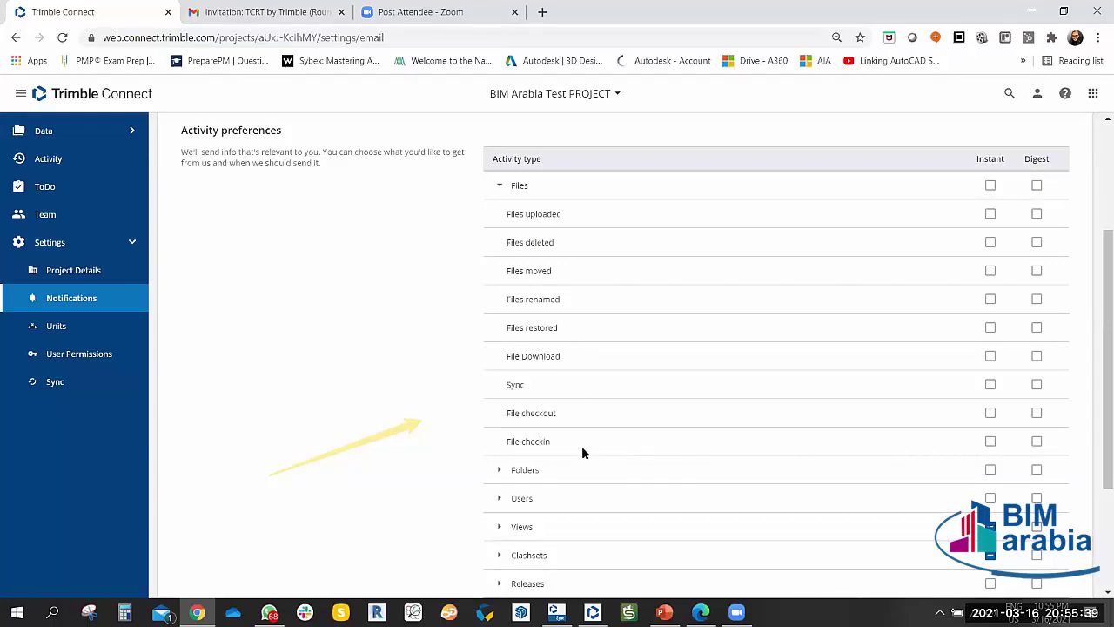
Step: Collapse Files and Folders, then expand Users to show its invited, removed, left and joined events
left_click(502, 187)
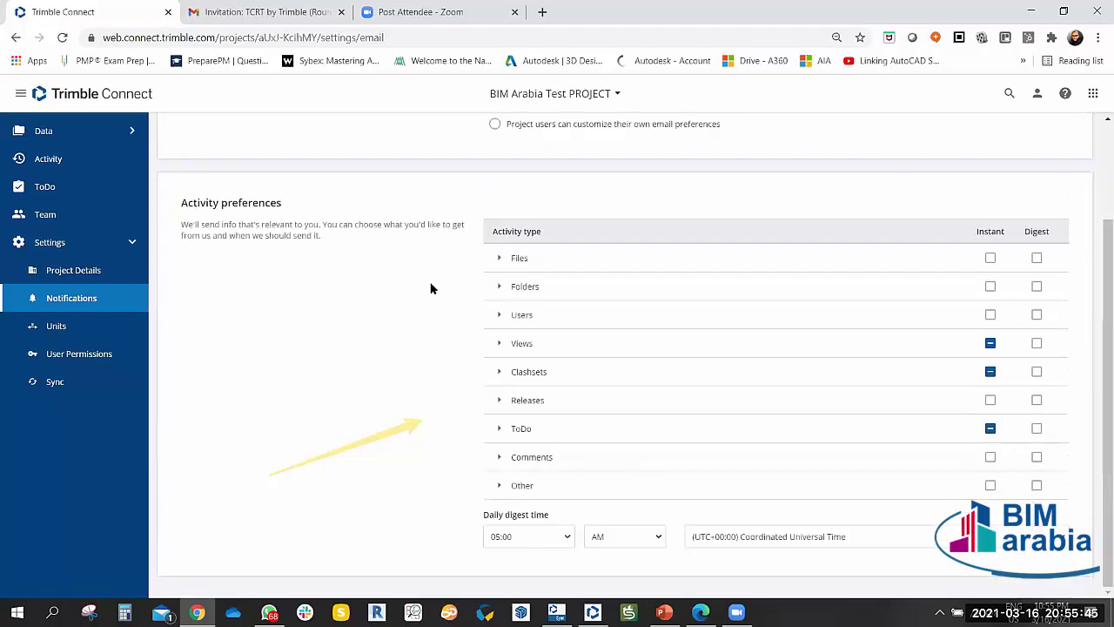
left_click(498, 287)
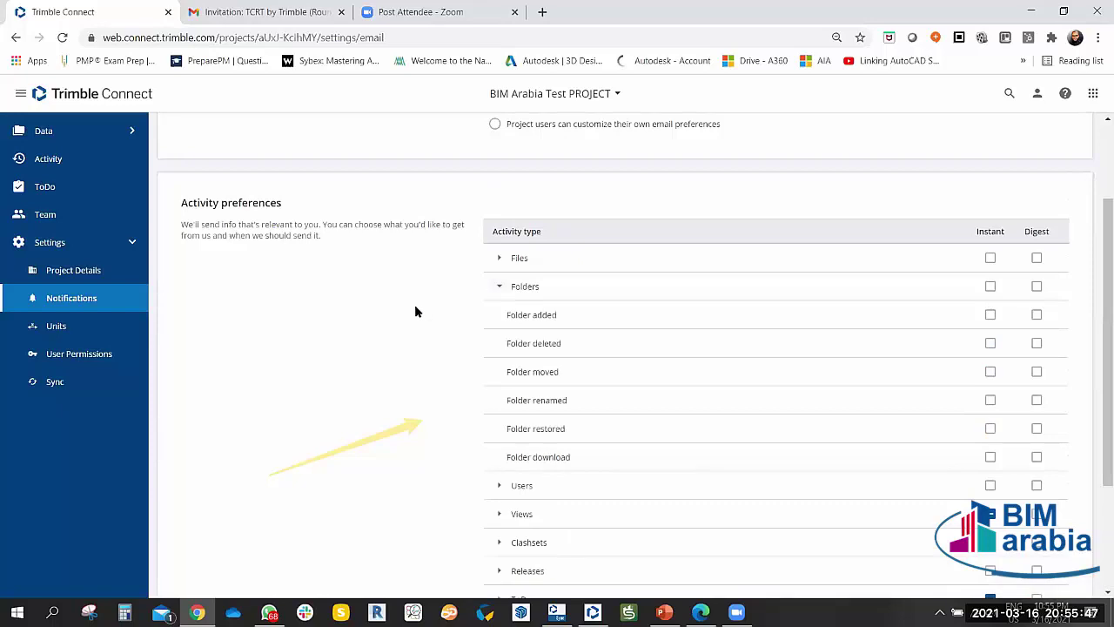
scroll(414, 311, "down", 1)
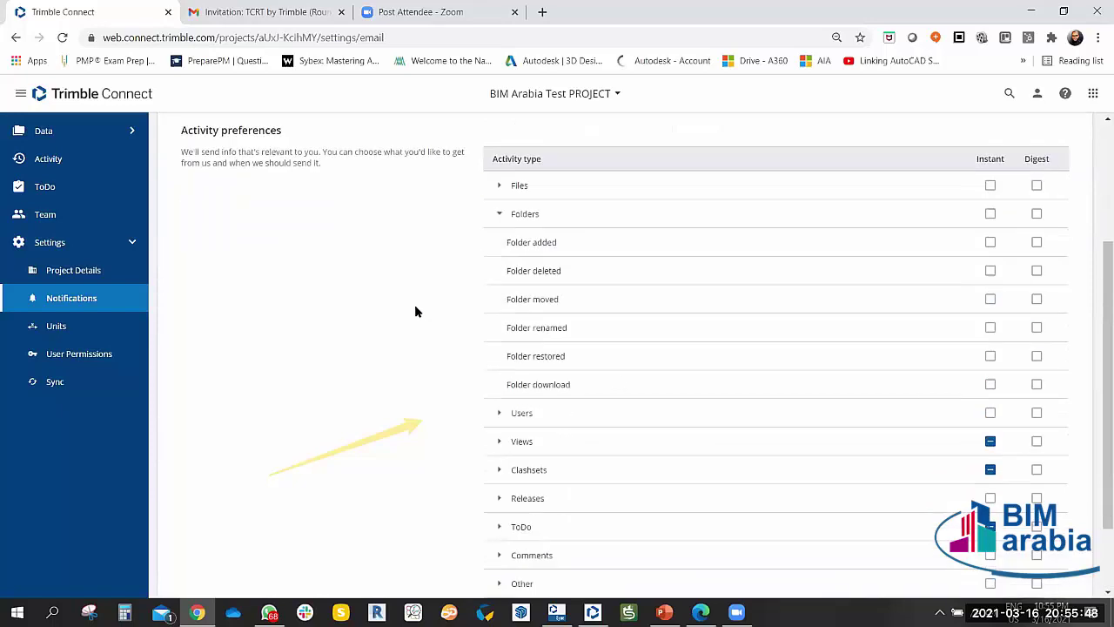
left_click(506, 215)
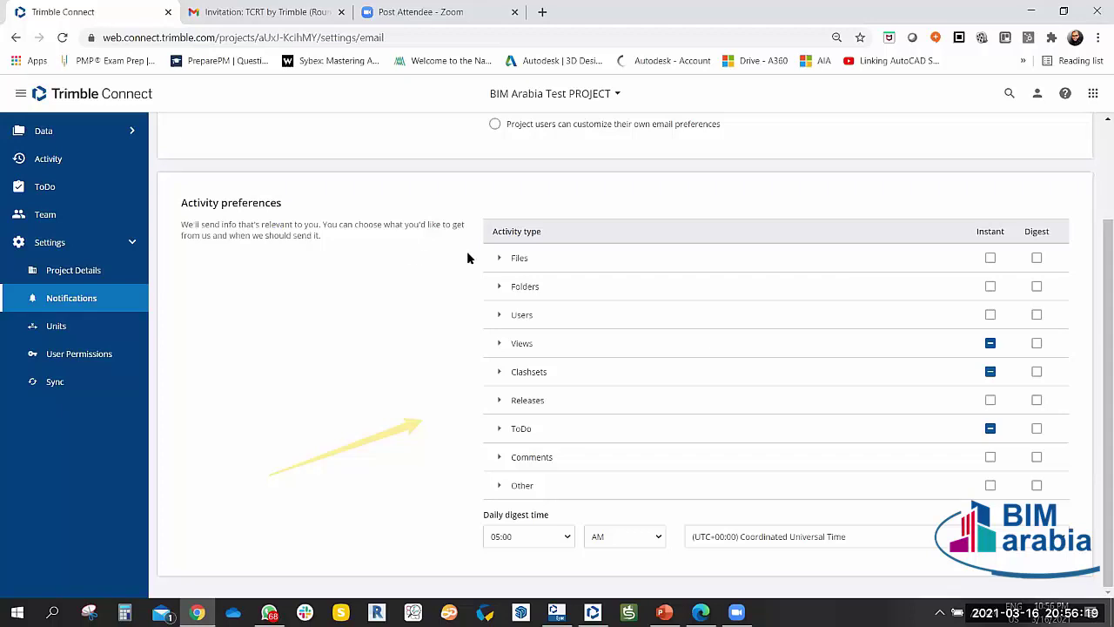
left_click(500, 259)
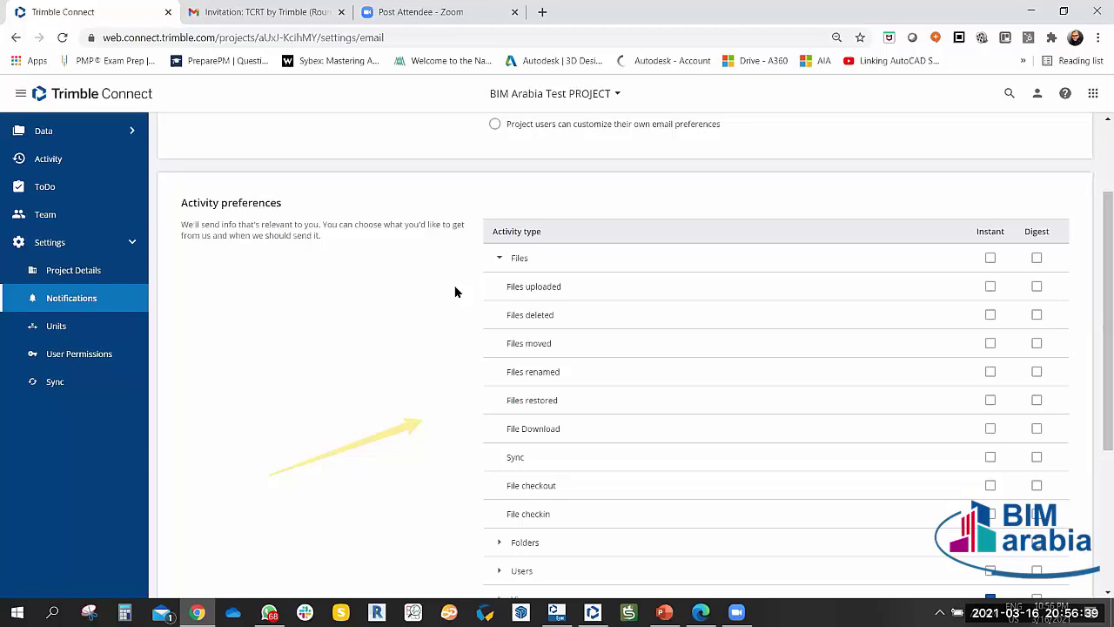
left_click(497, 260)
left_click(498, 259)
left_click(497, 259)
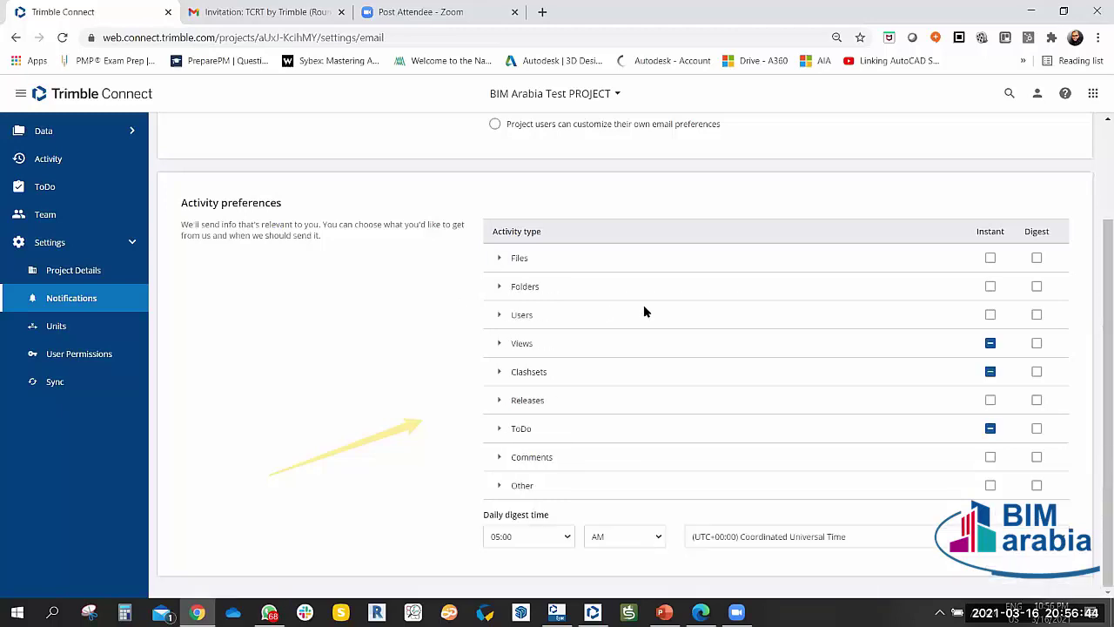
left_click(500, 316)
scroll(626, 409, "down", 1)
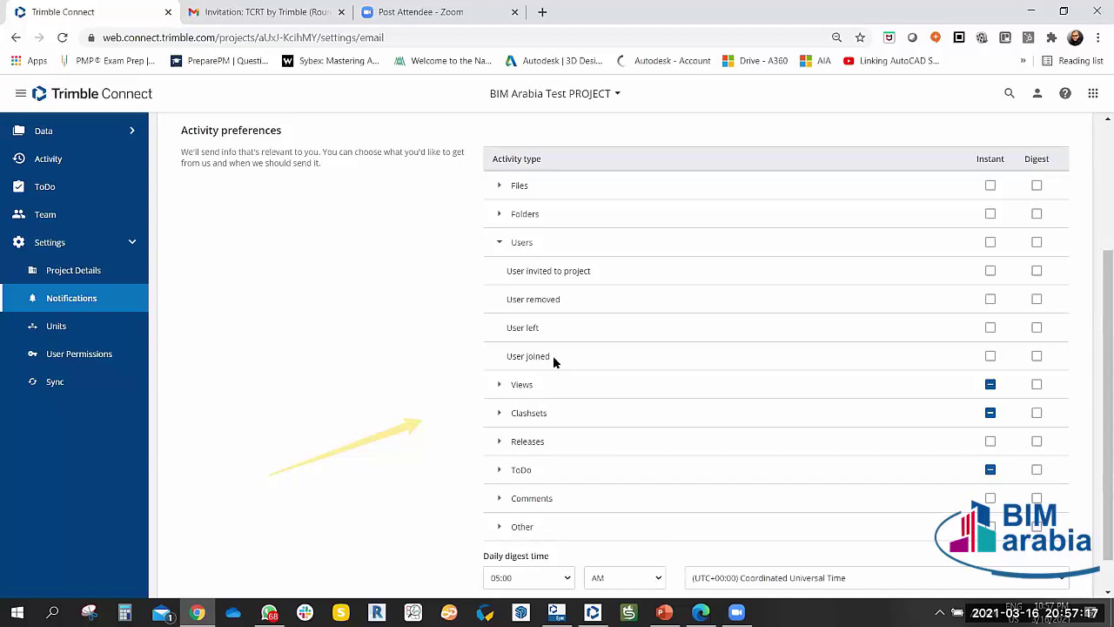
Step: Browse the Users, Clashsets and Comments activity groups, leaving each collapsed
left_click(501, 243)
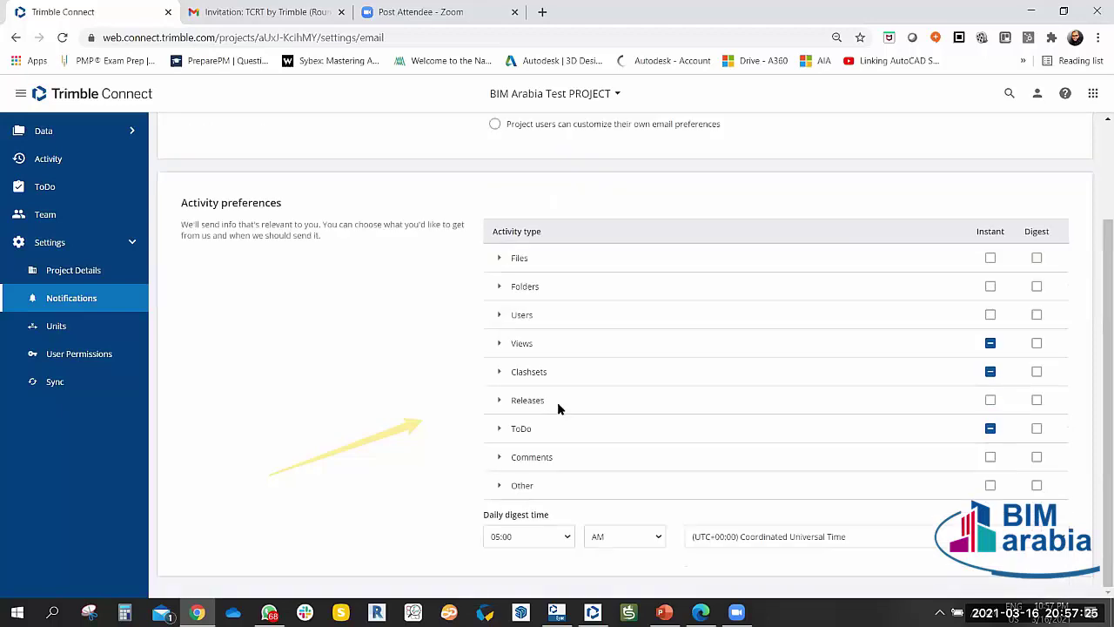
left_click(500, 372)
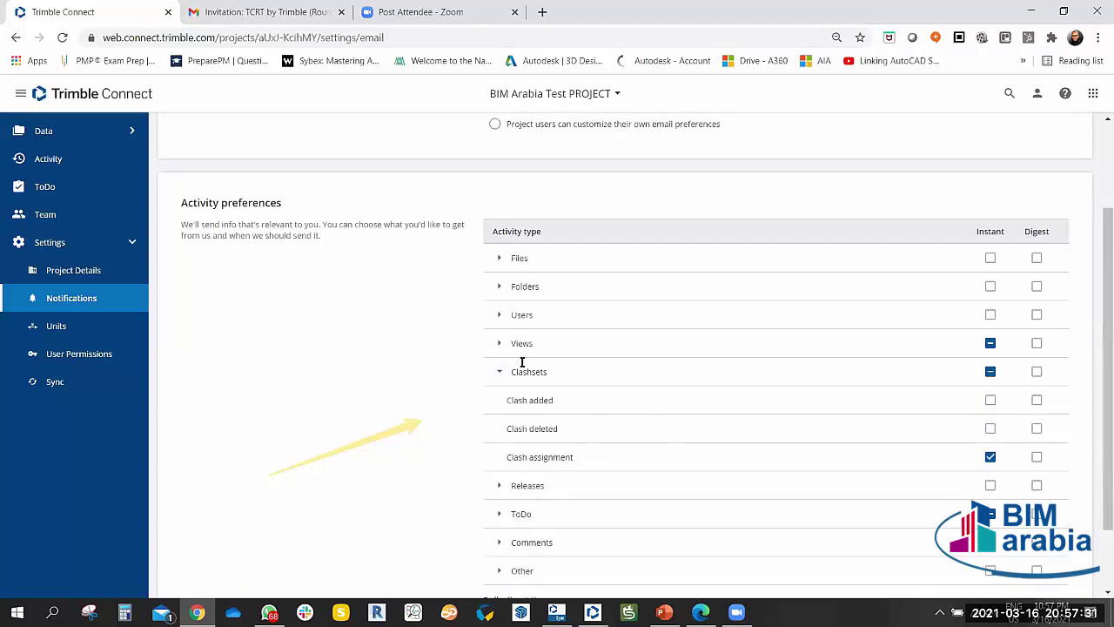
left_click(499, 372)
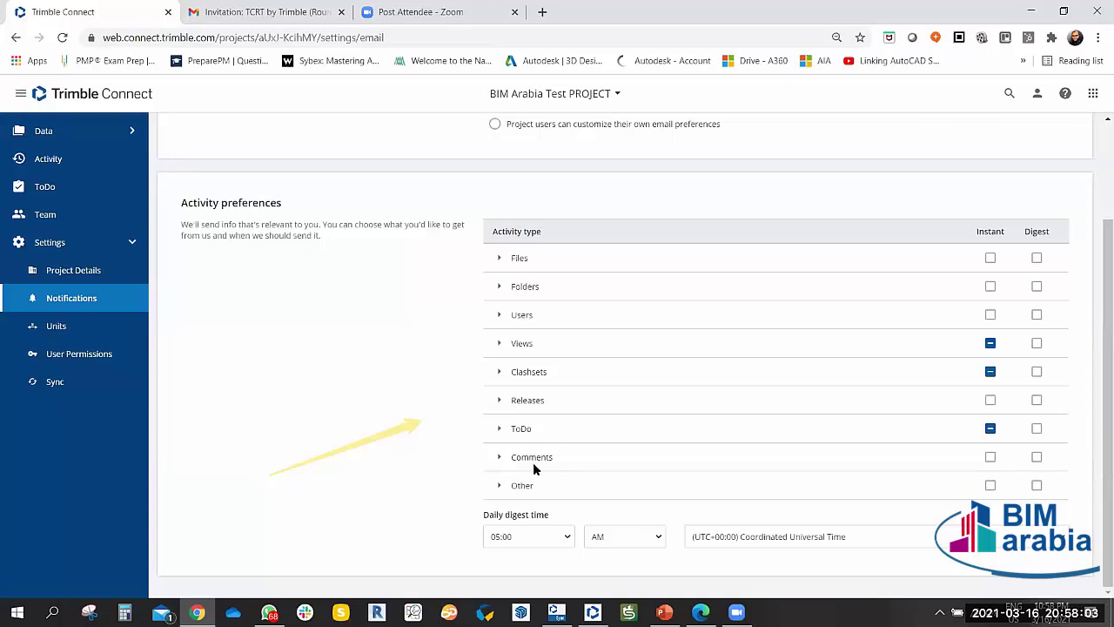
left_click(503, 459)
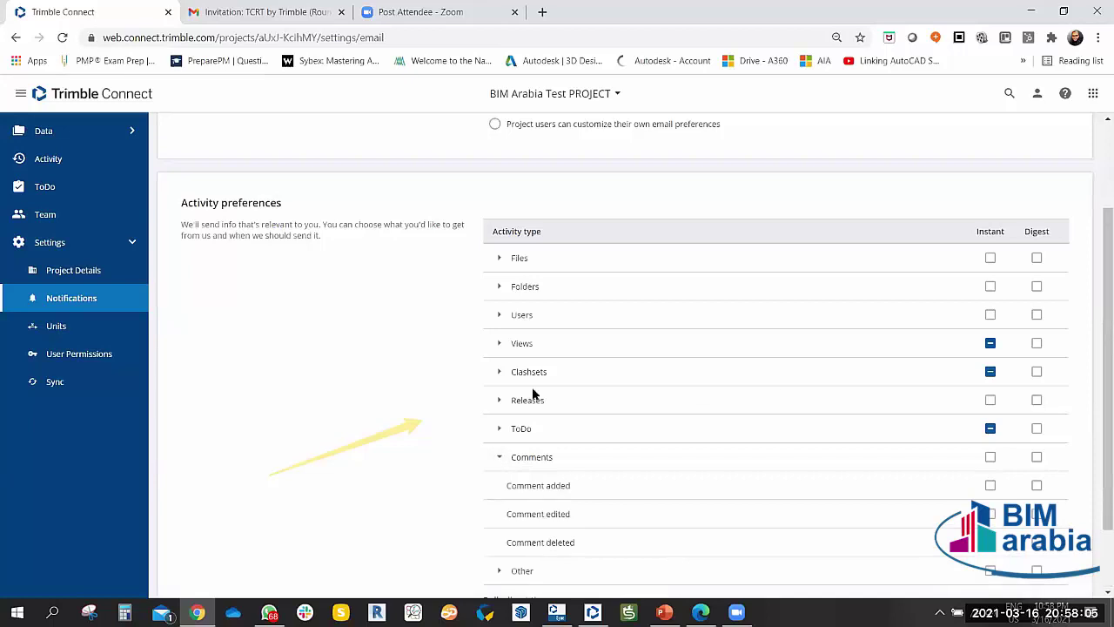
scroll(698, 394, "down", 2)
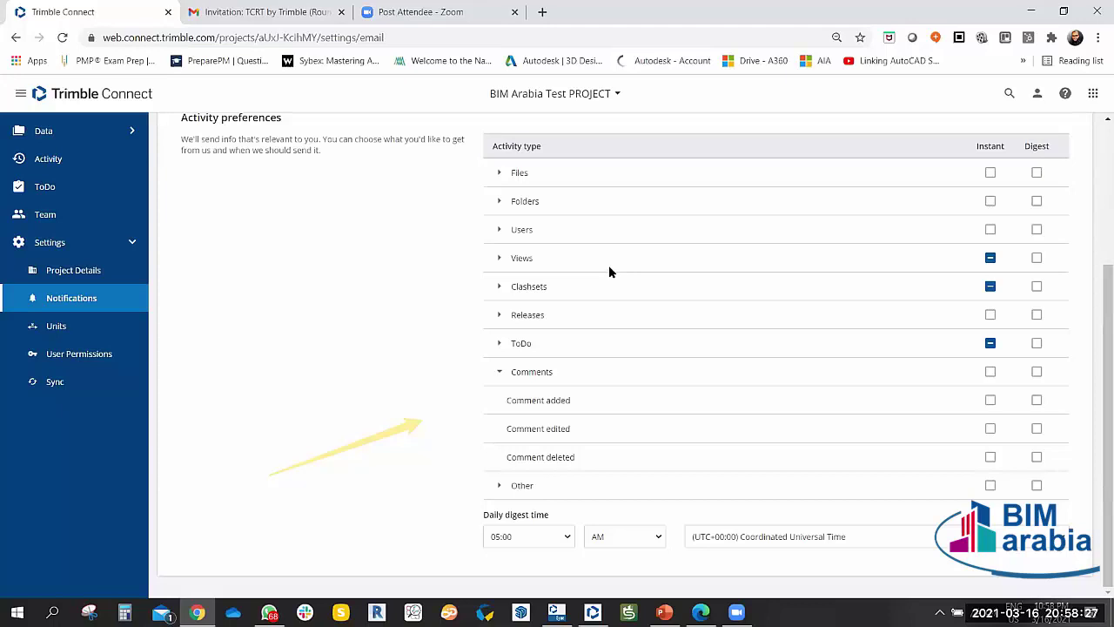
left_click(502, 373)
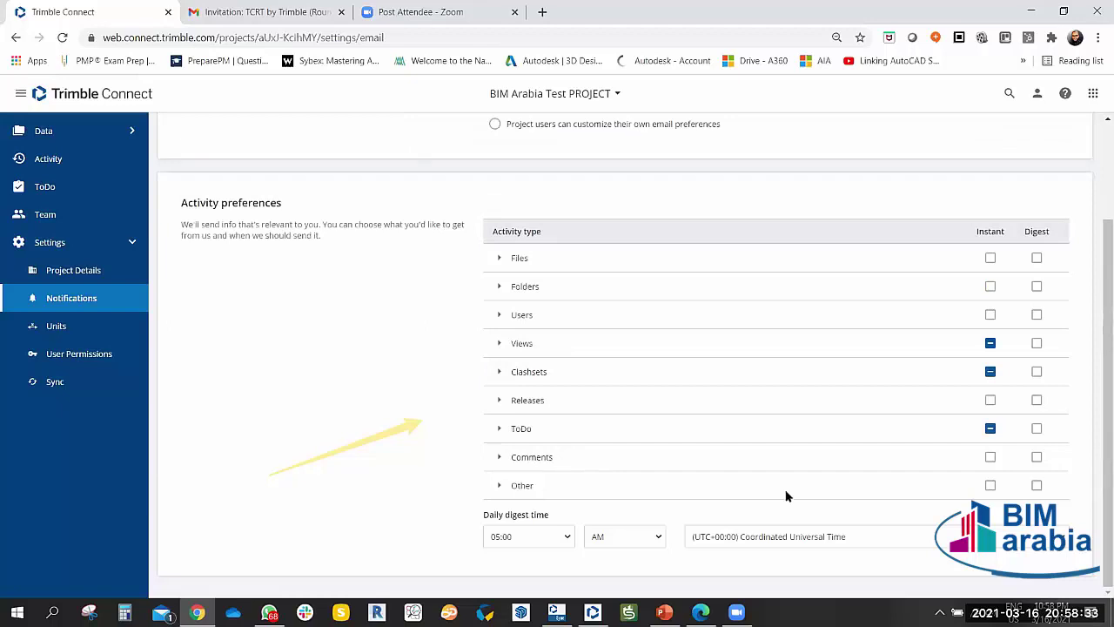
Step: Turn on instant emails for Project renamed under Other, save, then open Project Details
left_click(501, 485)
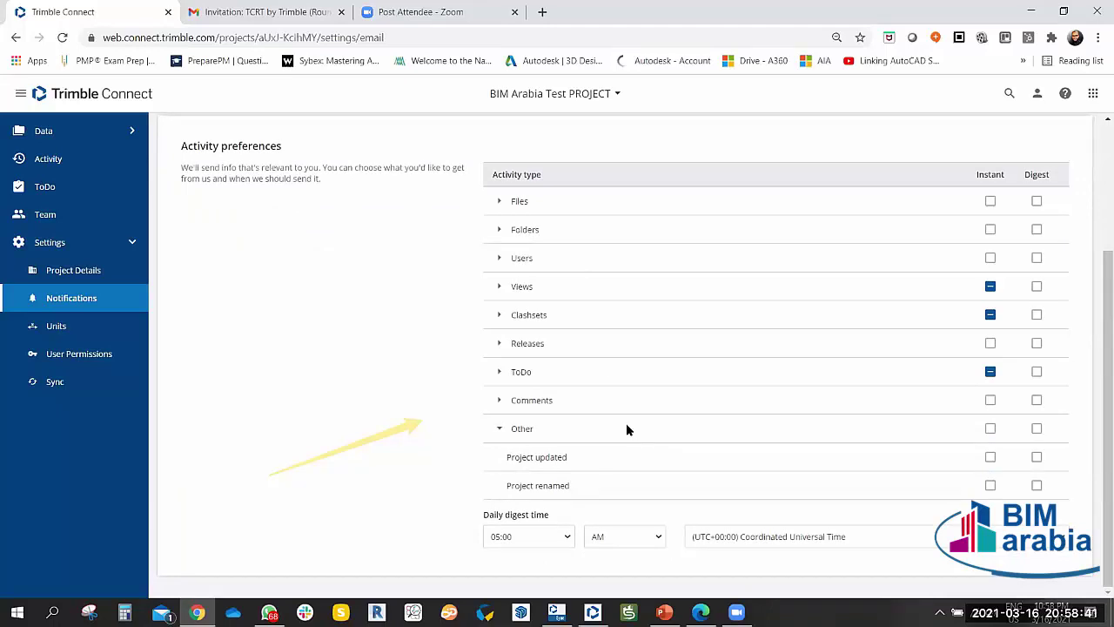
left_click(536, 490)
left_click(501, 428)
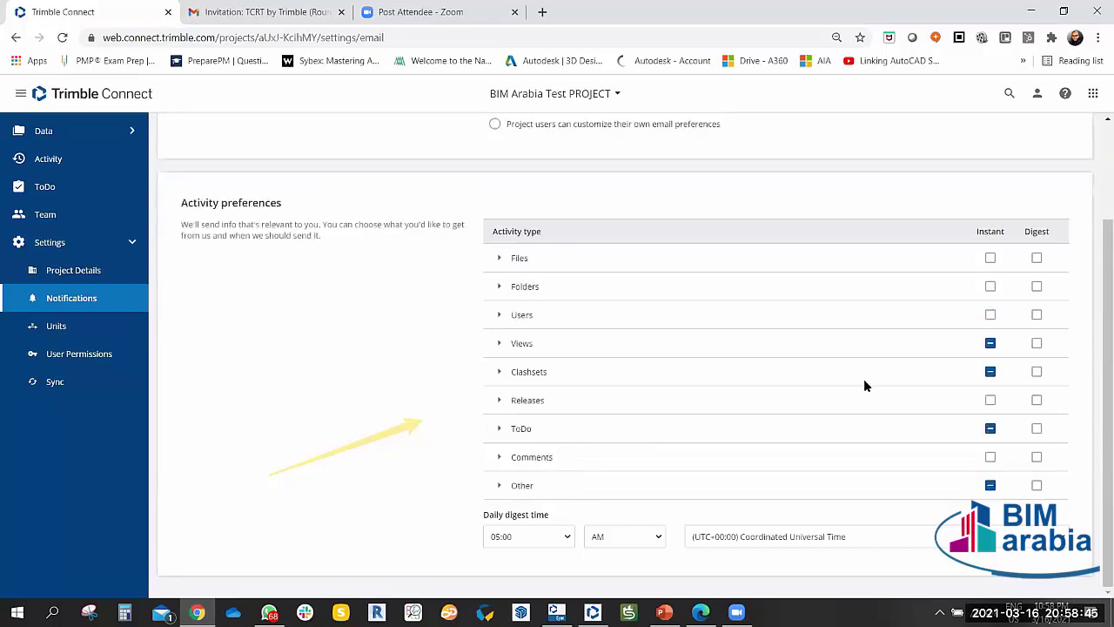
scroll(863, 378, "up", 2)
left_click(1082, 148)
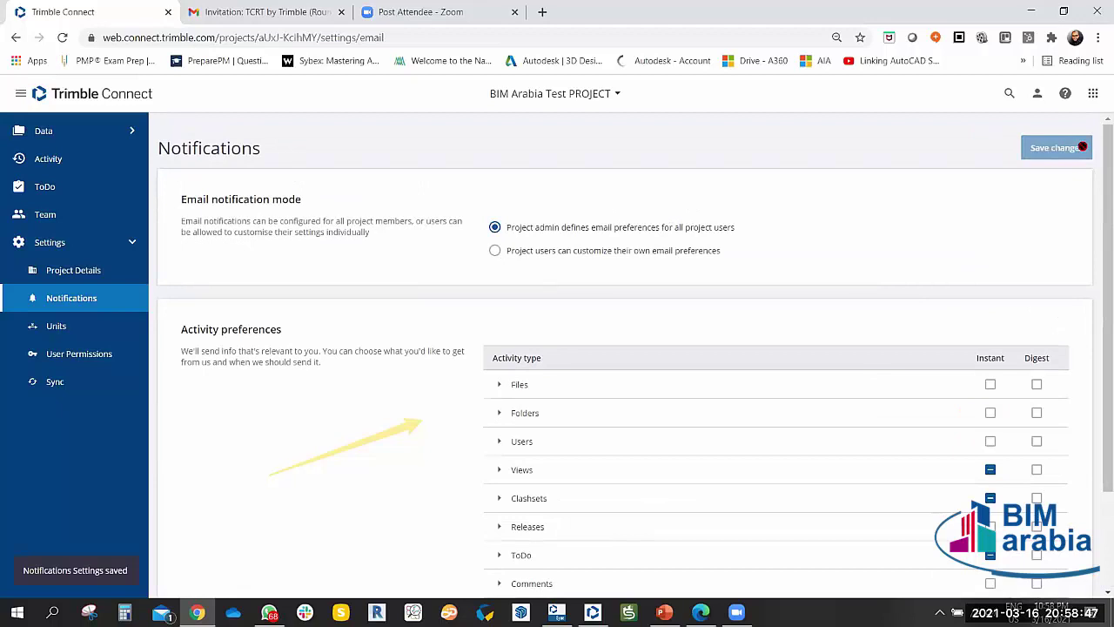
left_click(100, 269)
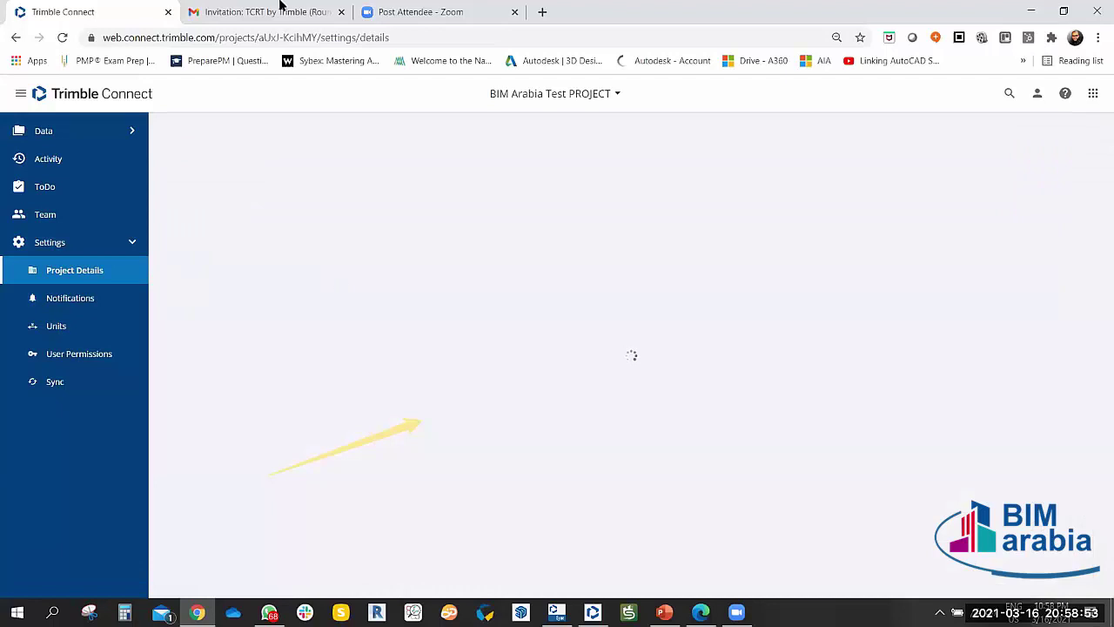
Step: Check the Gmail inbox, then return to Trimble Connect's project details
left_click(280, 9)
left_click(60, 169)
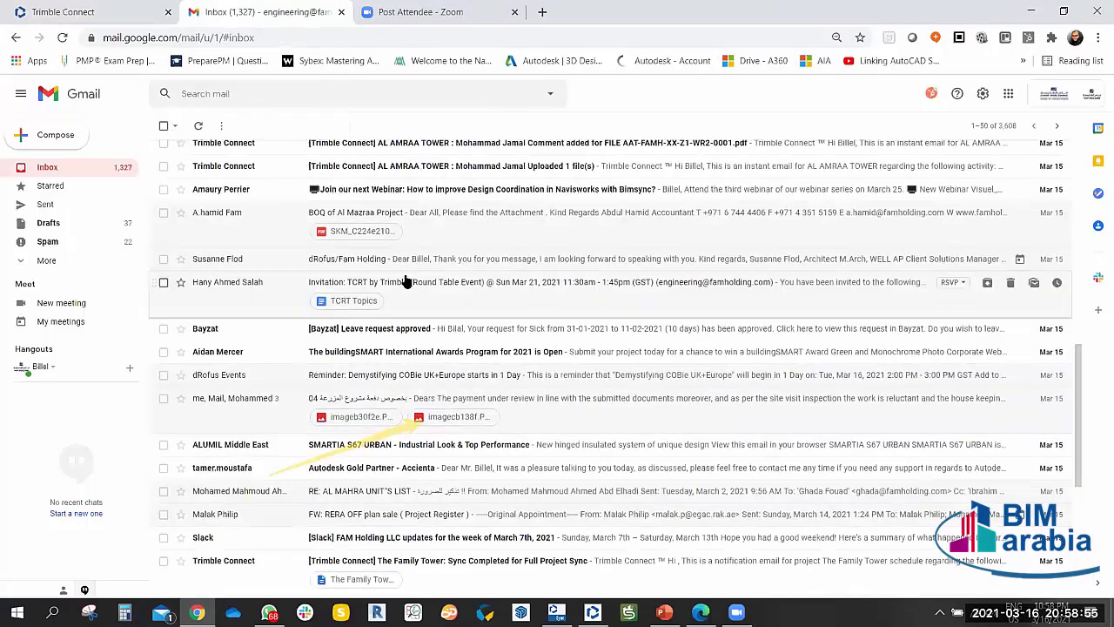
scroll(975, 219, "up", 3)
scroll(1079, 228, "up", 2)
scroll(1079, 228, "up", 1)
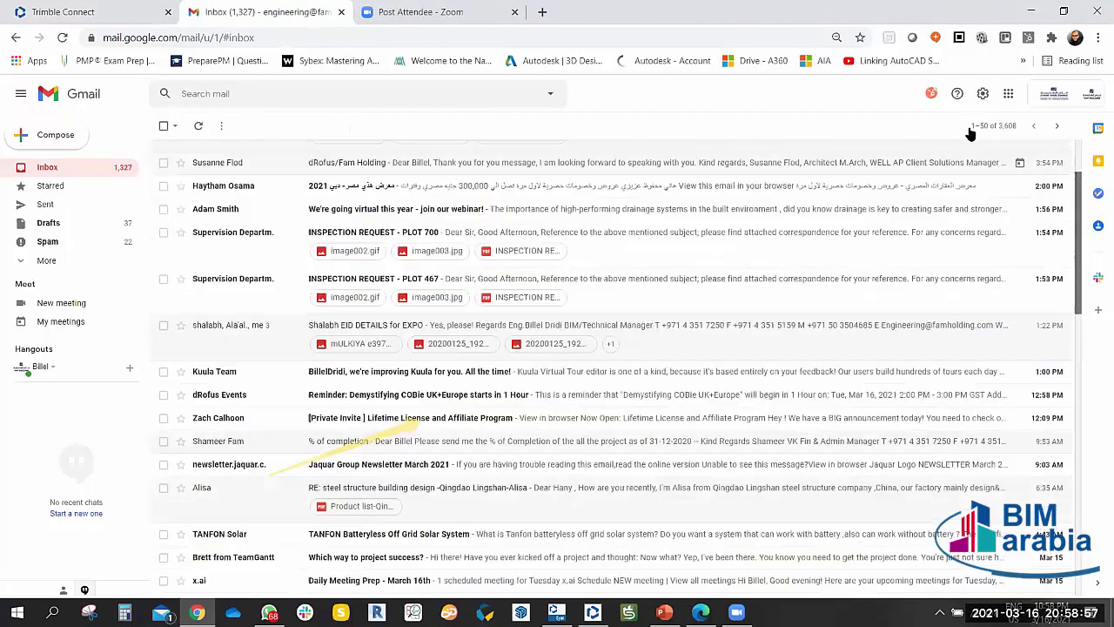
scroll(1079, 228, "up", 2)
left_click(122, 11)
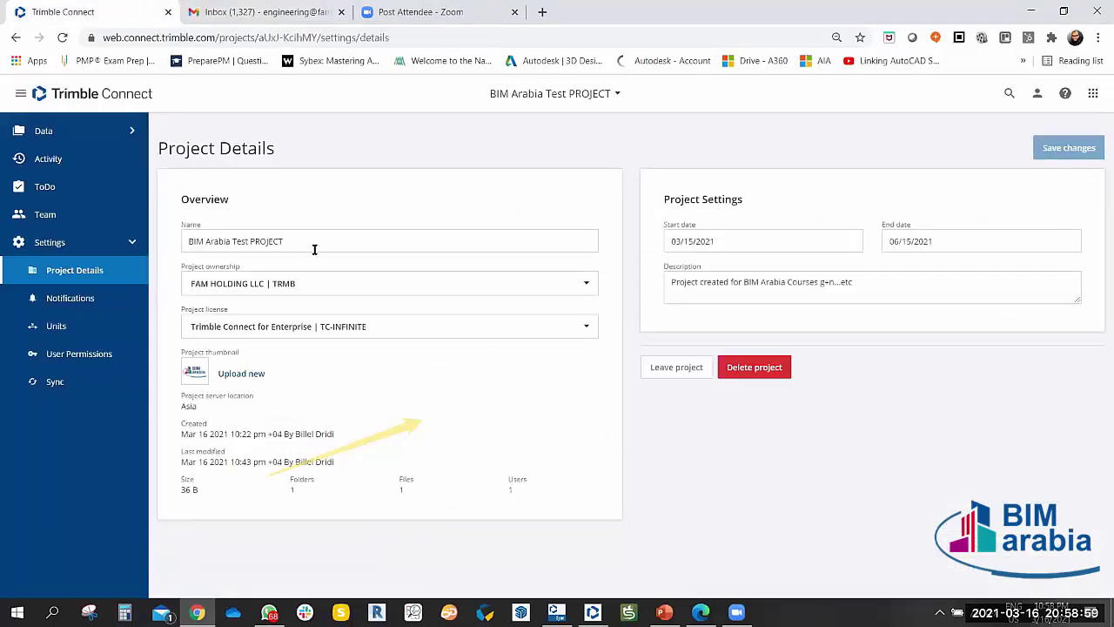
Step: Rename the project to 'BIM Arabia Test Project 01' and save the change
left_click(251, 242)
key("shift+End")
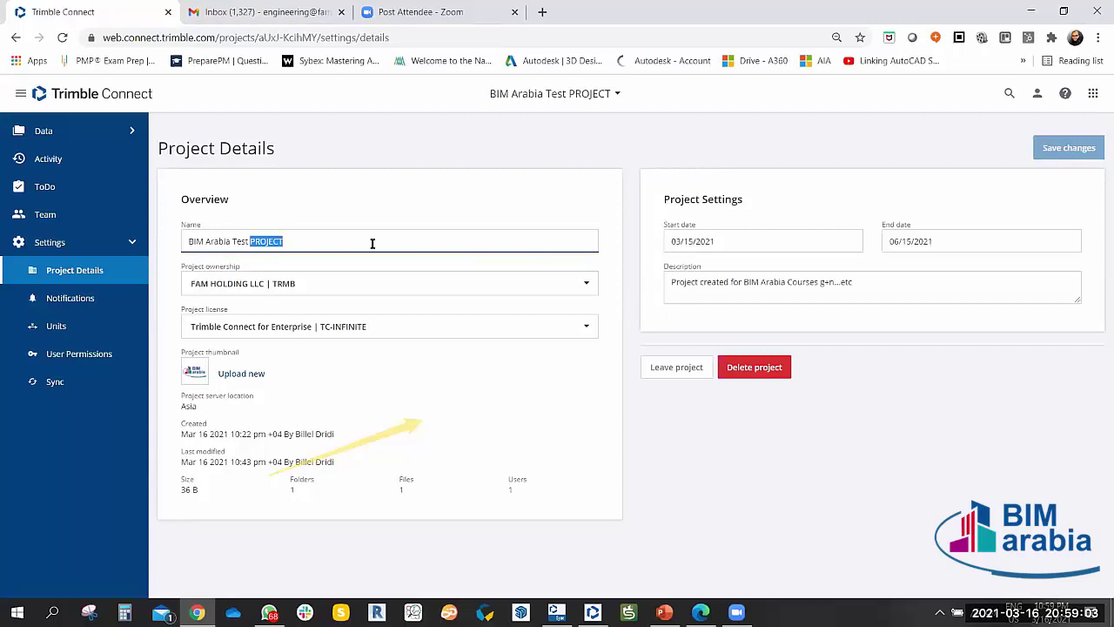
type("Project ")
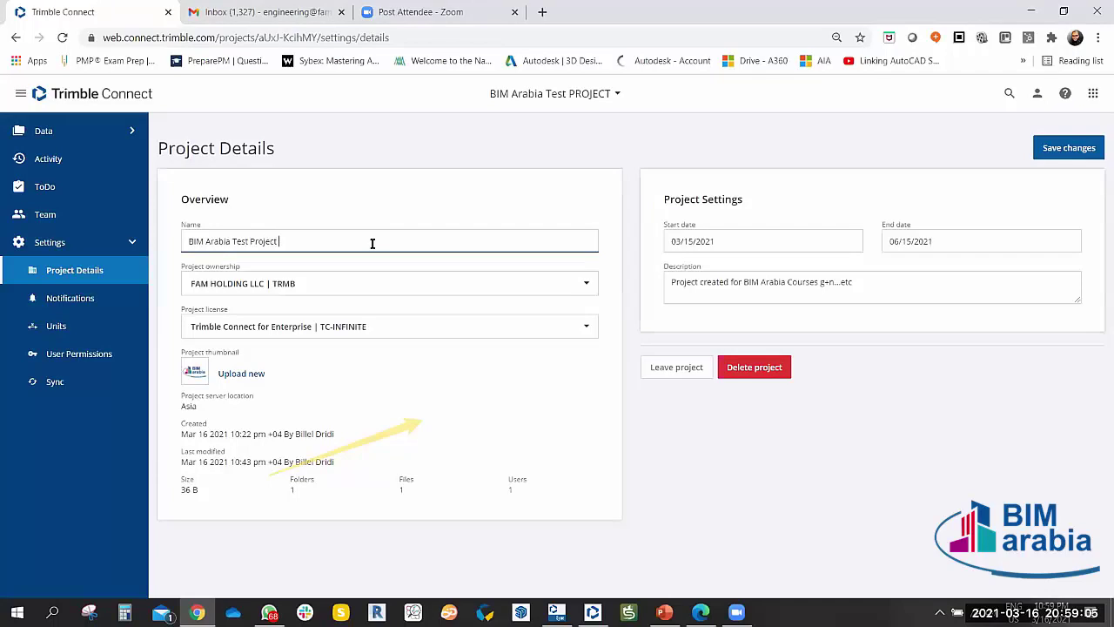
type("01")
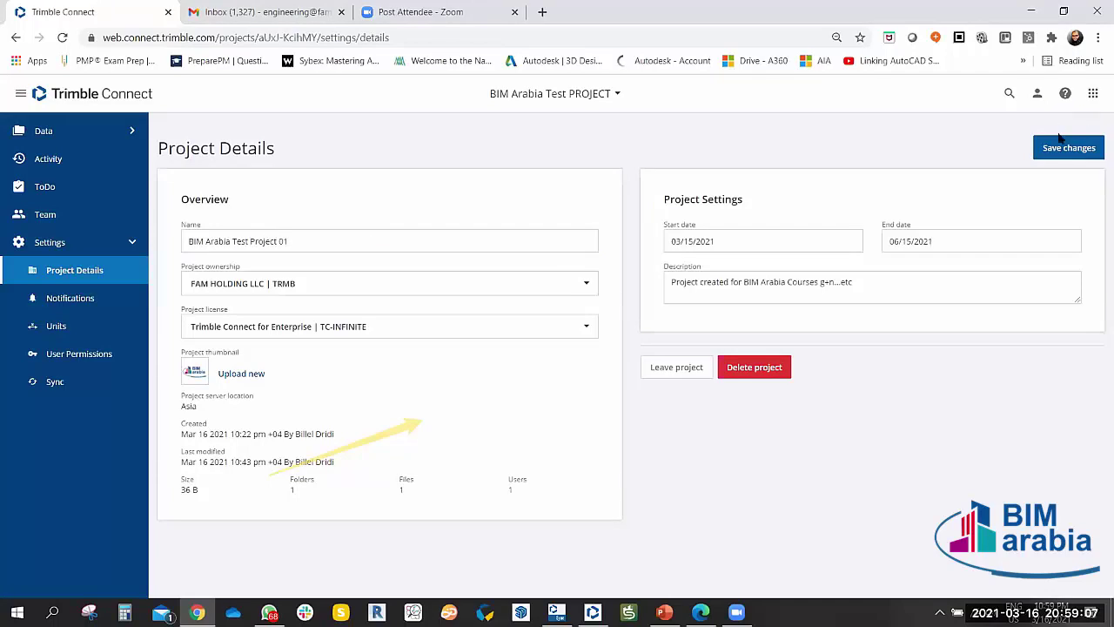
left_click(1062, 146)
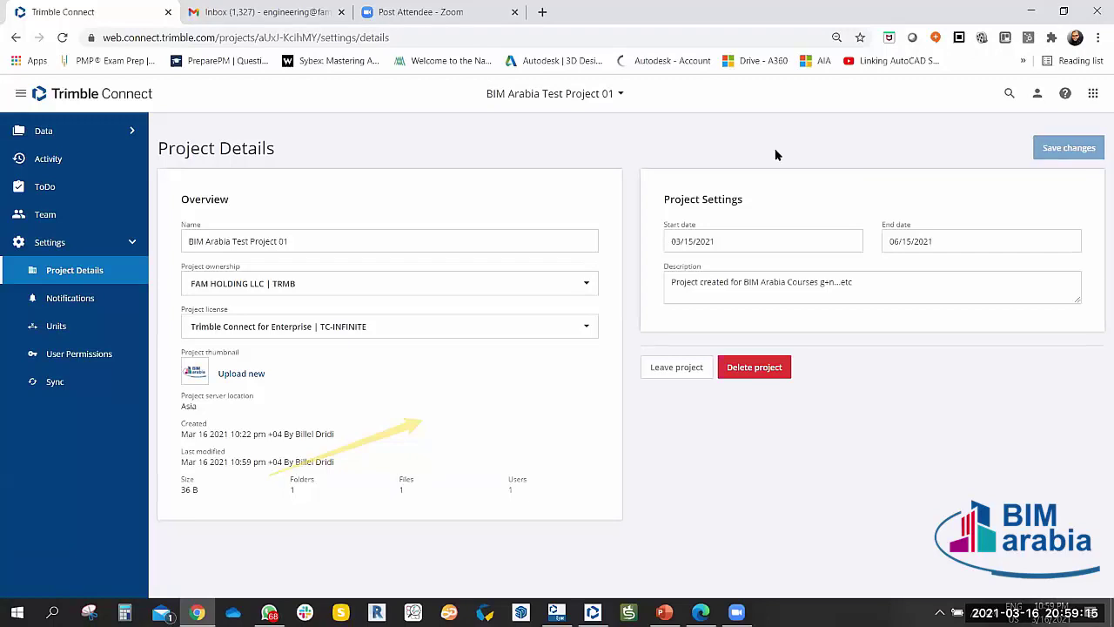
left_click(237, 9)
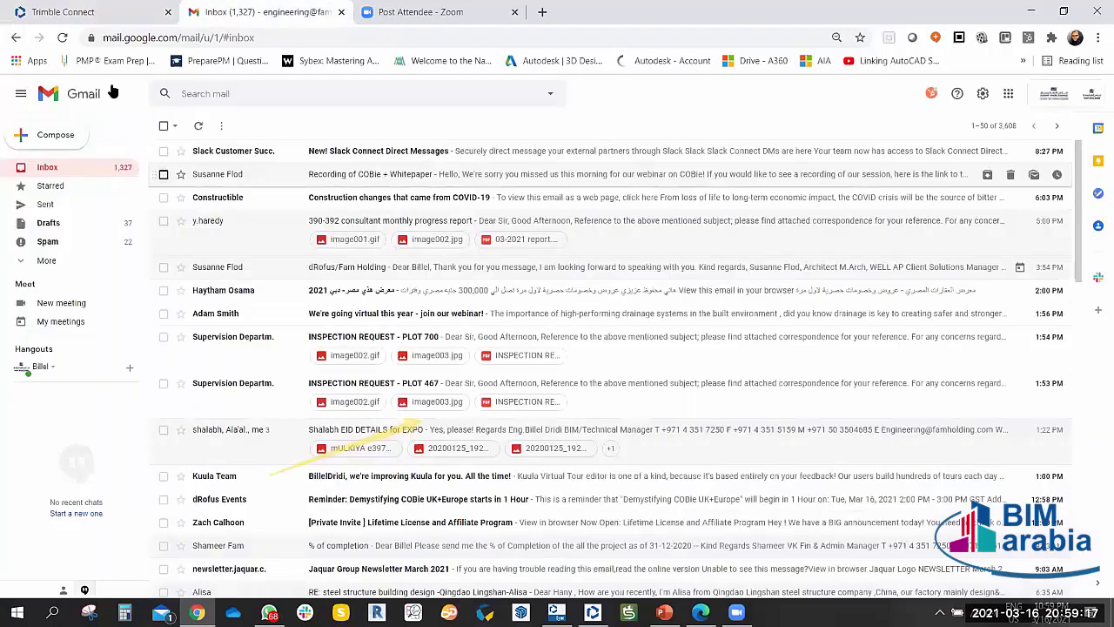
Step: Reload the Gmail inbox to check for new mail
left_click(62, 37)
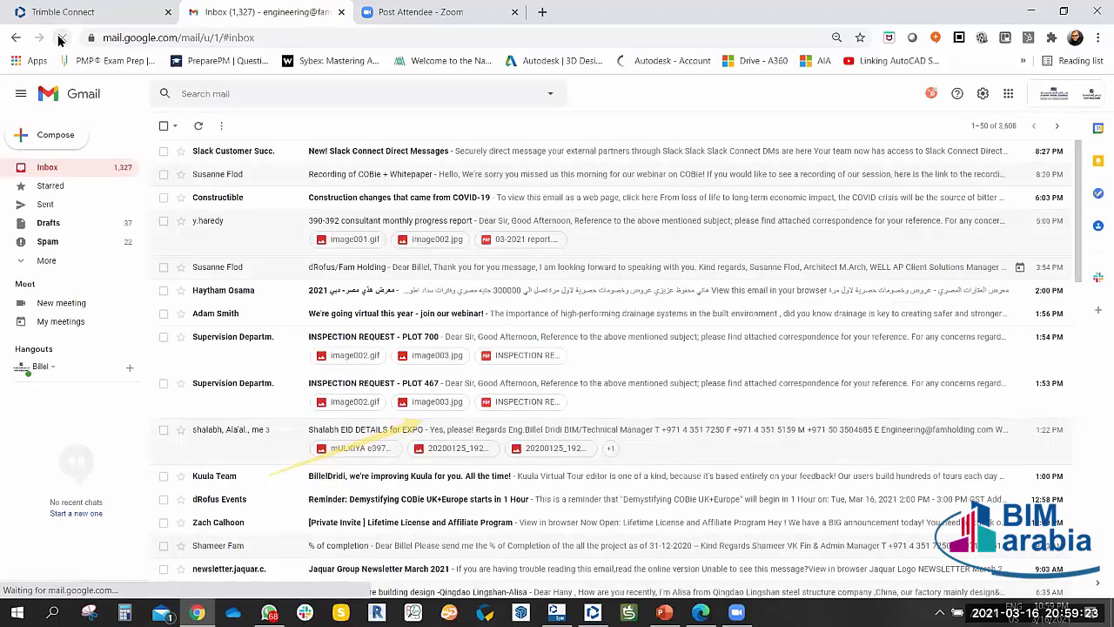
Step: Review the project's notification settings, checking the Other group and daily digest time options unchanged
left_click(78, 11)
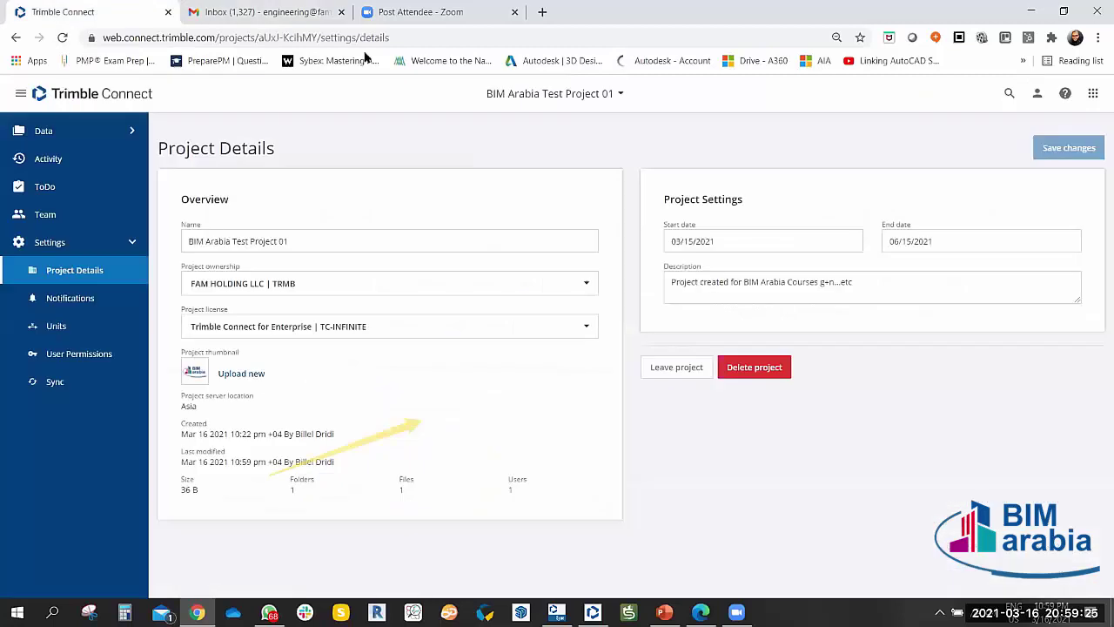
left_click(66, 300)
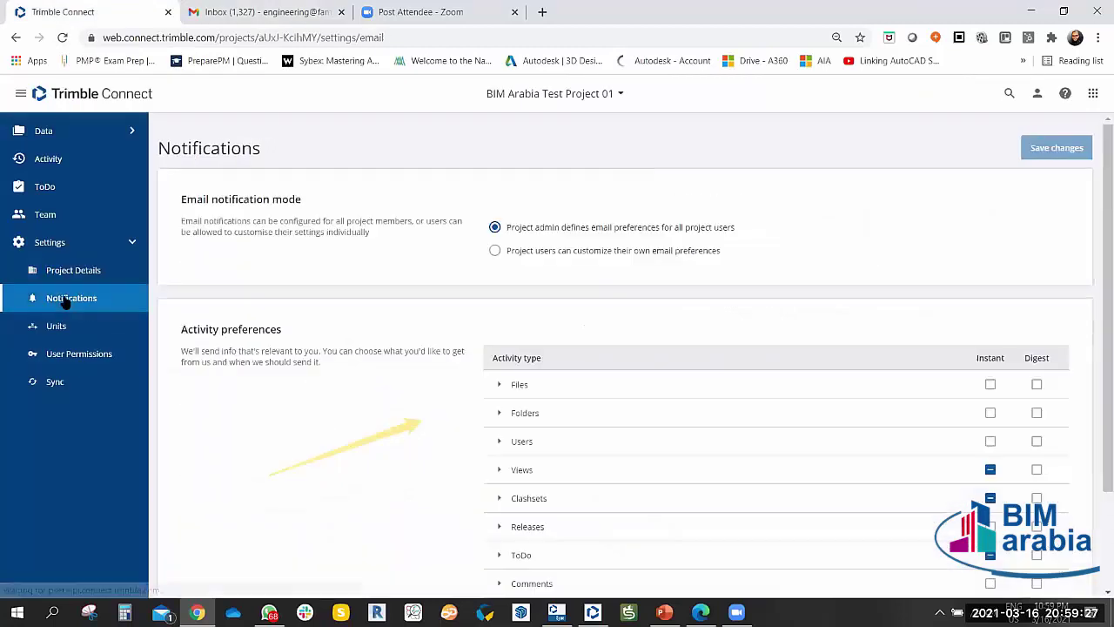
scroll(690, 402, "down", 3)
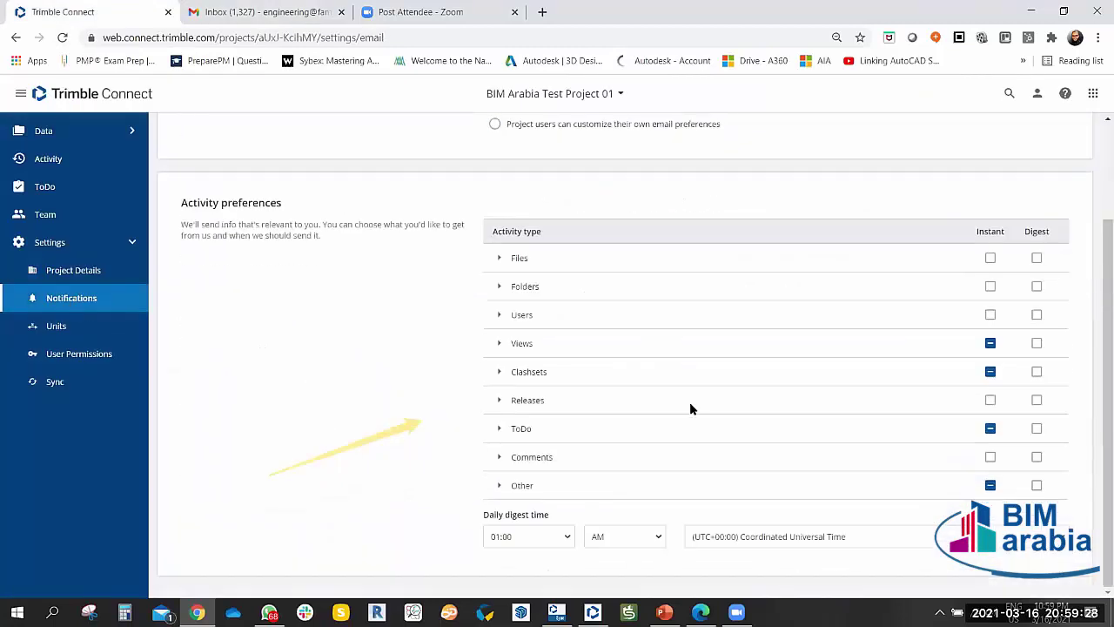
left_click(495, 492)
scroll(459, 409, "down", 1)
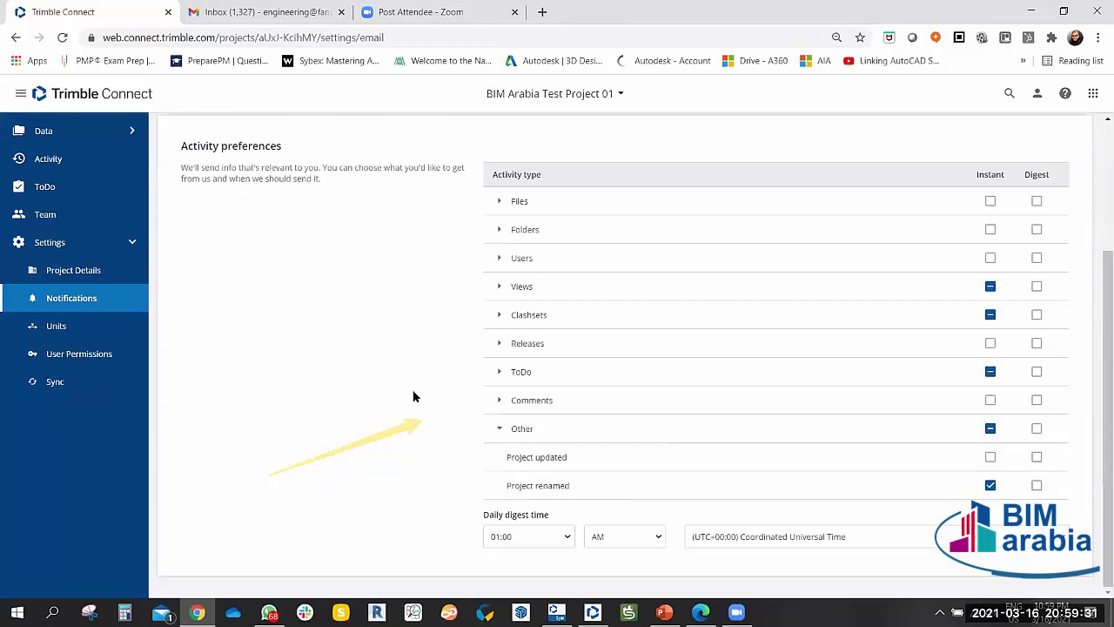
left_click(500, 429)
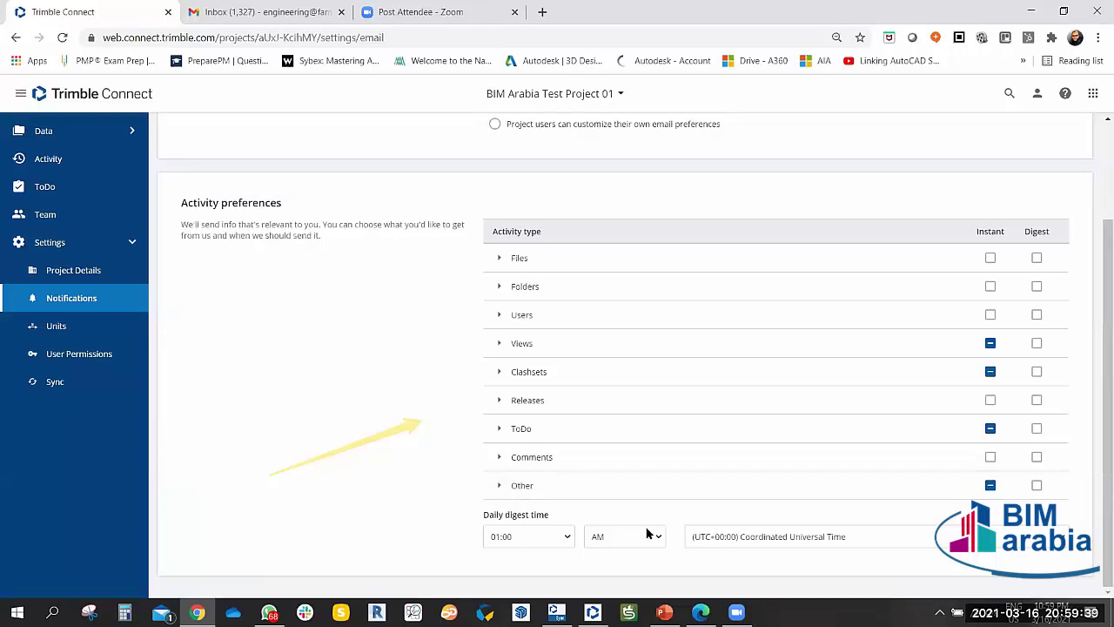
left_click(565, 535)
left_click(295, 327)
Step: Read the Trimble Connect rename notification email in Gmail, then return to Trimble Connect
left_click(225, 14)
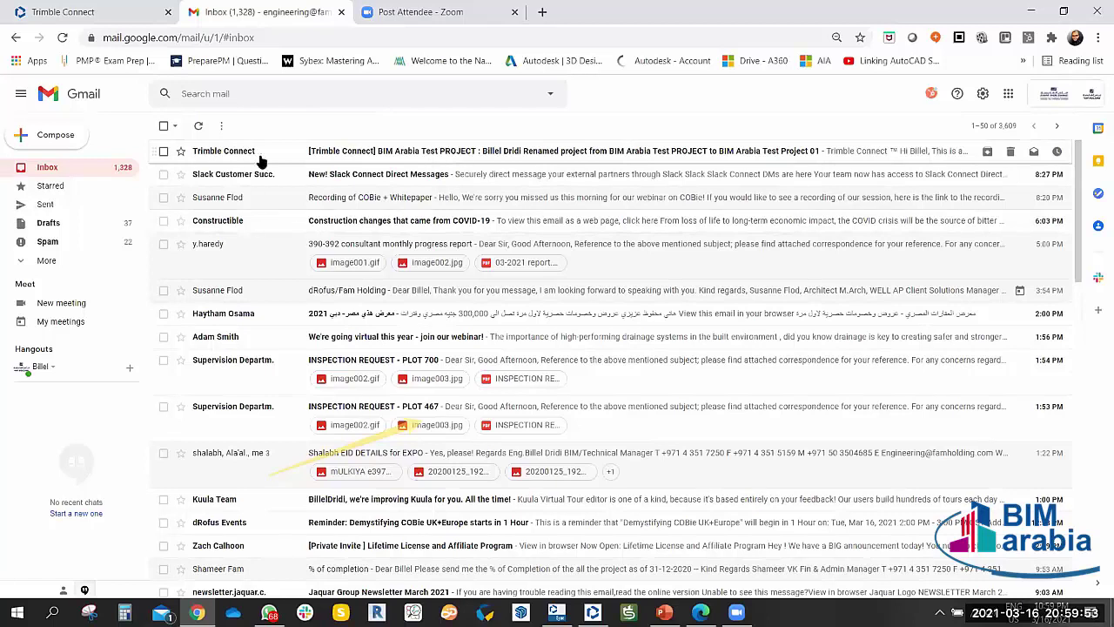
left_click(478, 157)
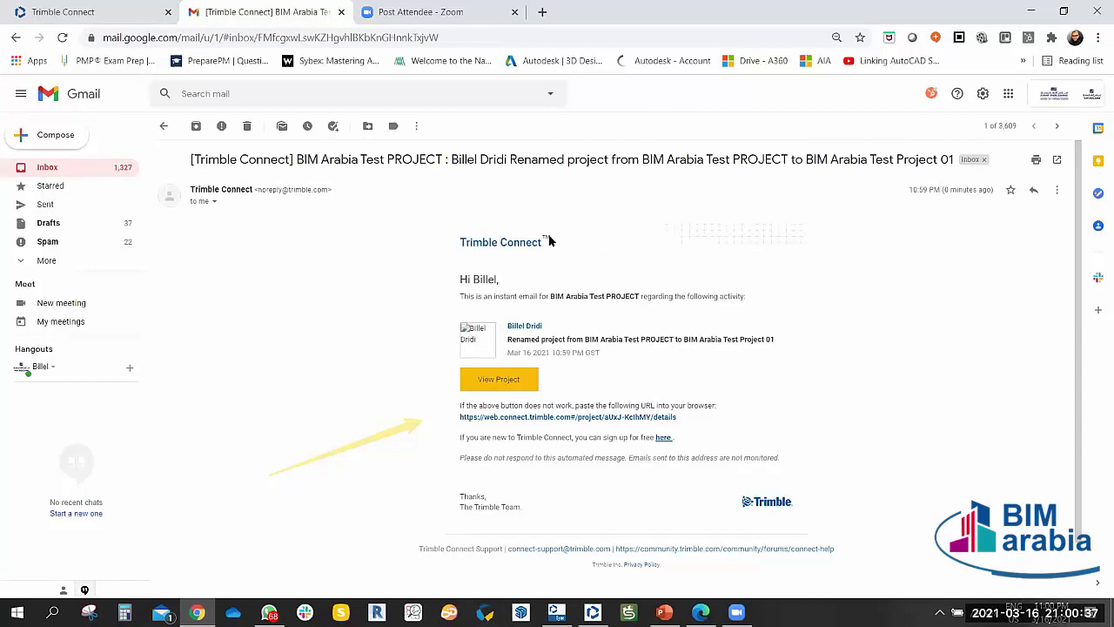
left_click(110, 17)
Step: Step through the Units, Notifications, Project Details, User Permissions and Sync settings pages
left_click(62, 336)
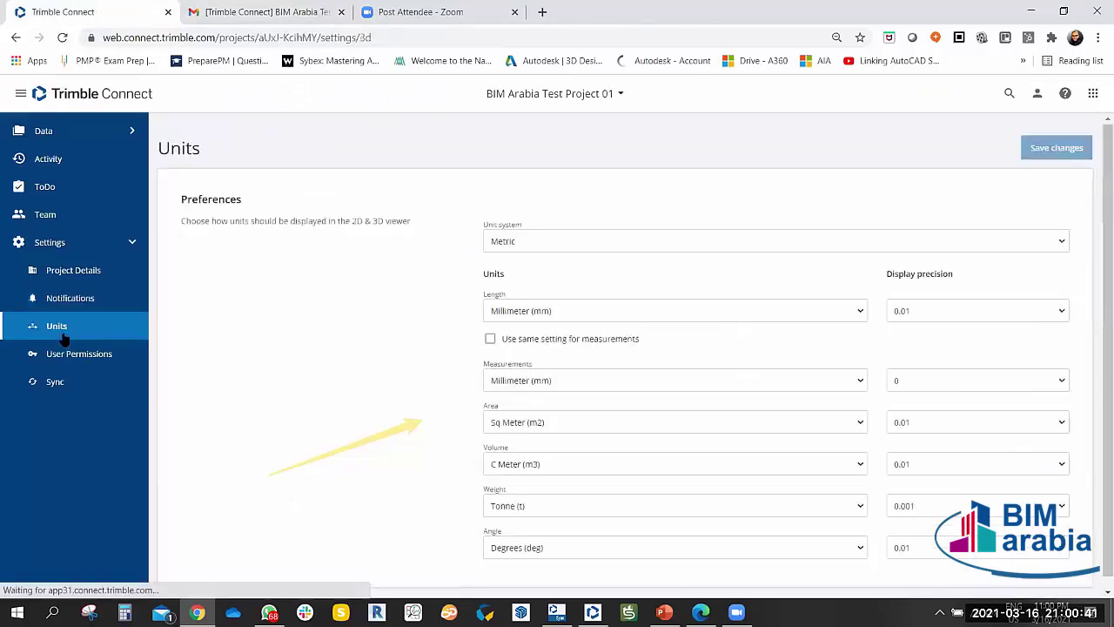
left_click(73, 299)
left_click(84, 271)
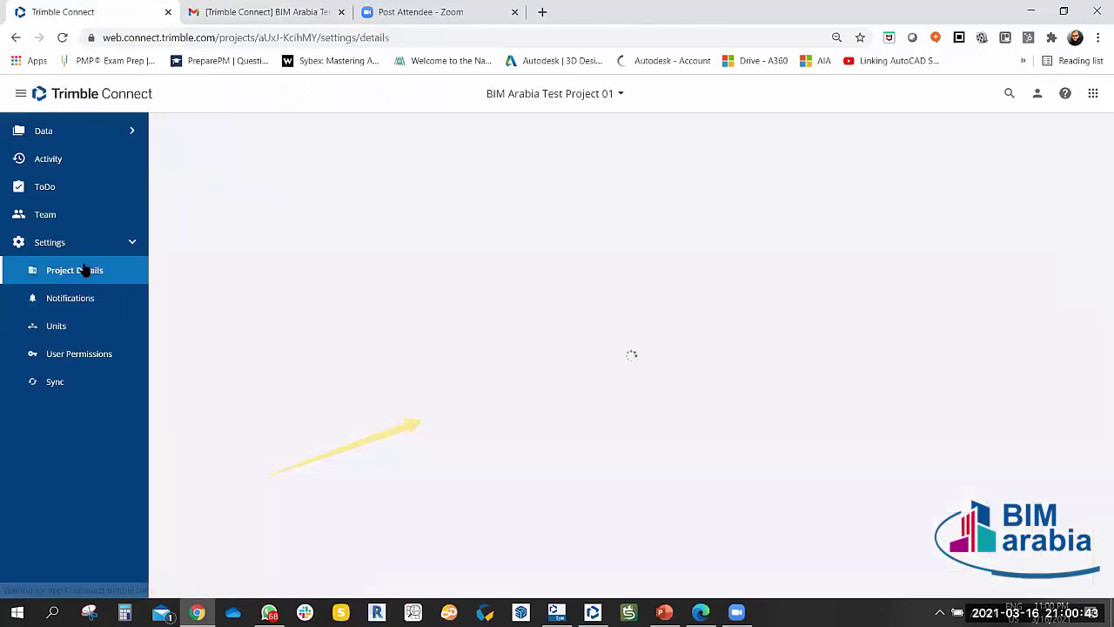
left_click(87, 354)
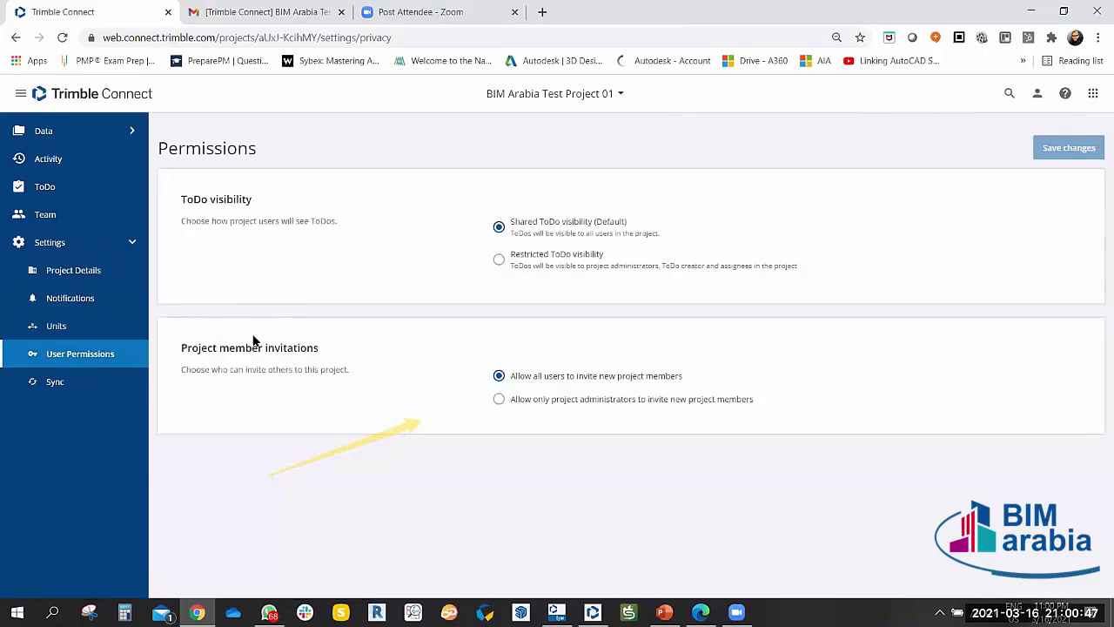
left_click(48, 381)
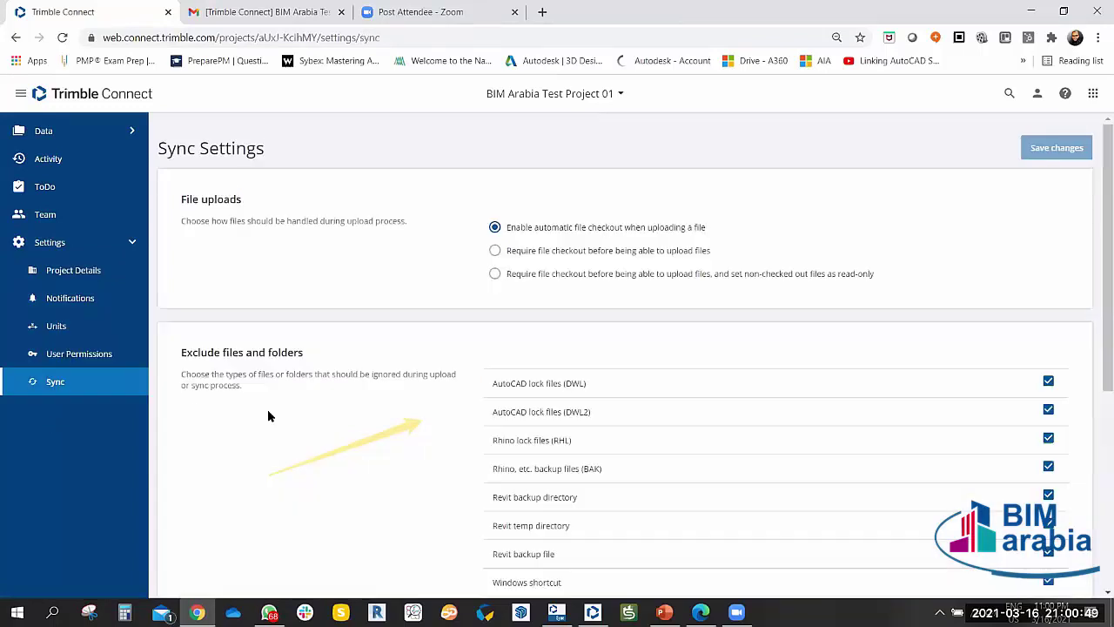
Step: Review the sync exclusion list, collapse the Settings sidebar, and open the project's Explorer
scroll(369, 409, "down", 1)
scroll(370, 408, "down", 3)
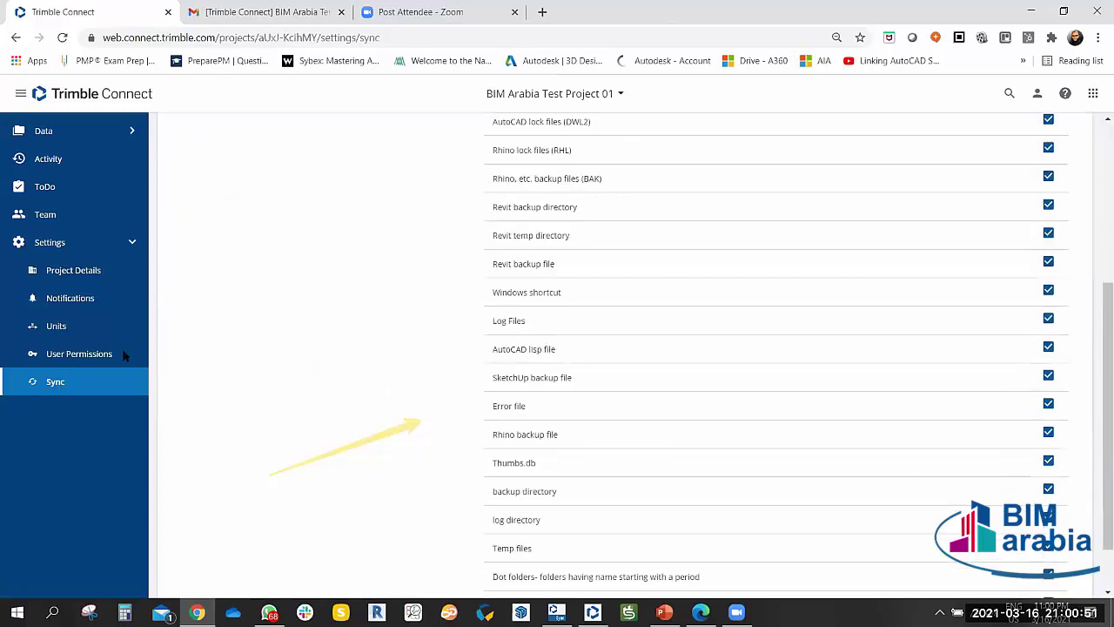
left_click(49, 242)
scroll(427, 304, "up", 2)
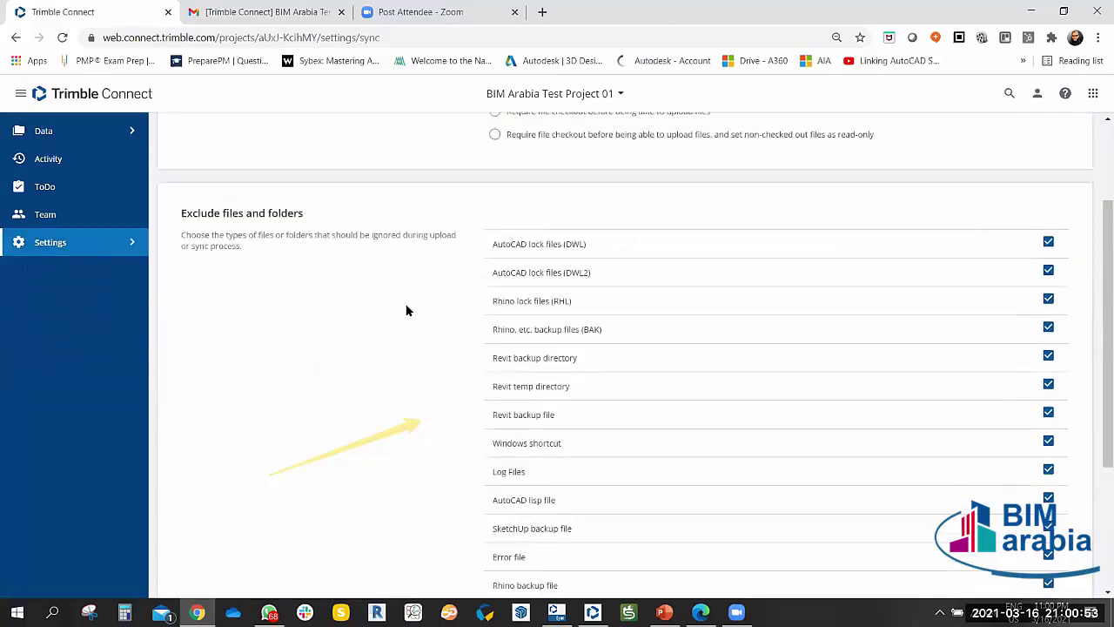
scroll(425, 303, "up", 2)
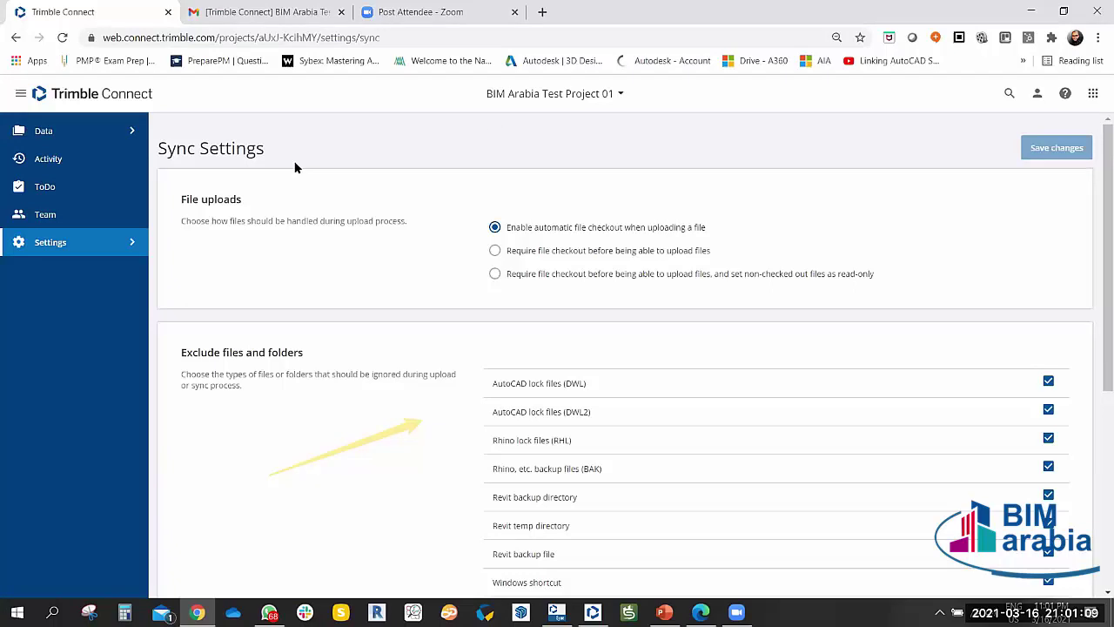
left_click(79, 130)
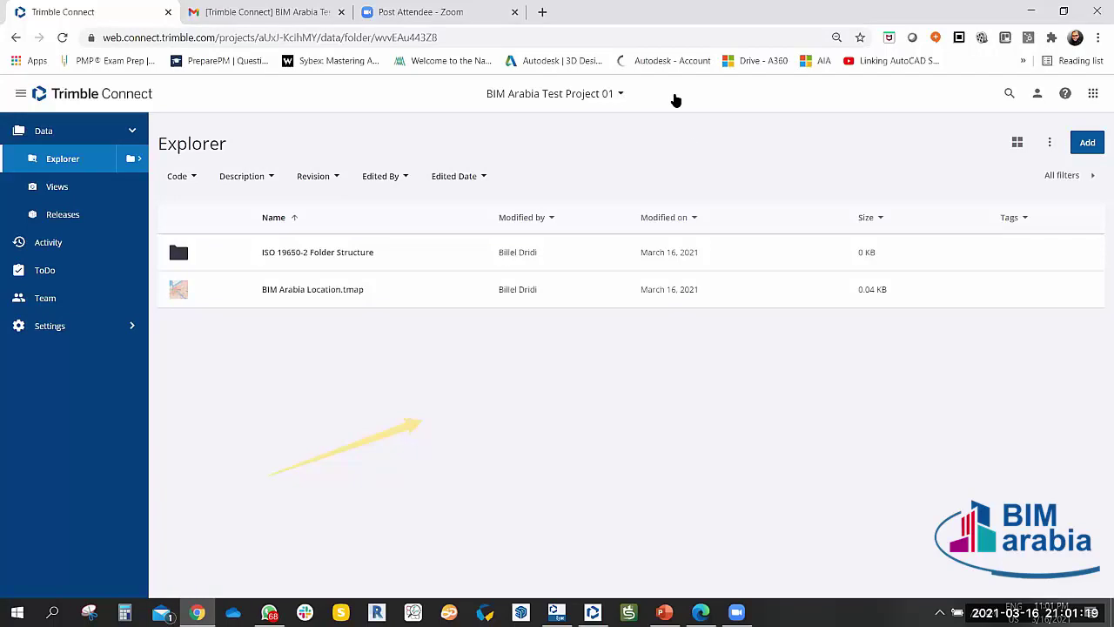
Step: Use the project switcher to view all projects and open BIM Arabia Test Project 01's Explorer
left_click(620, 97)
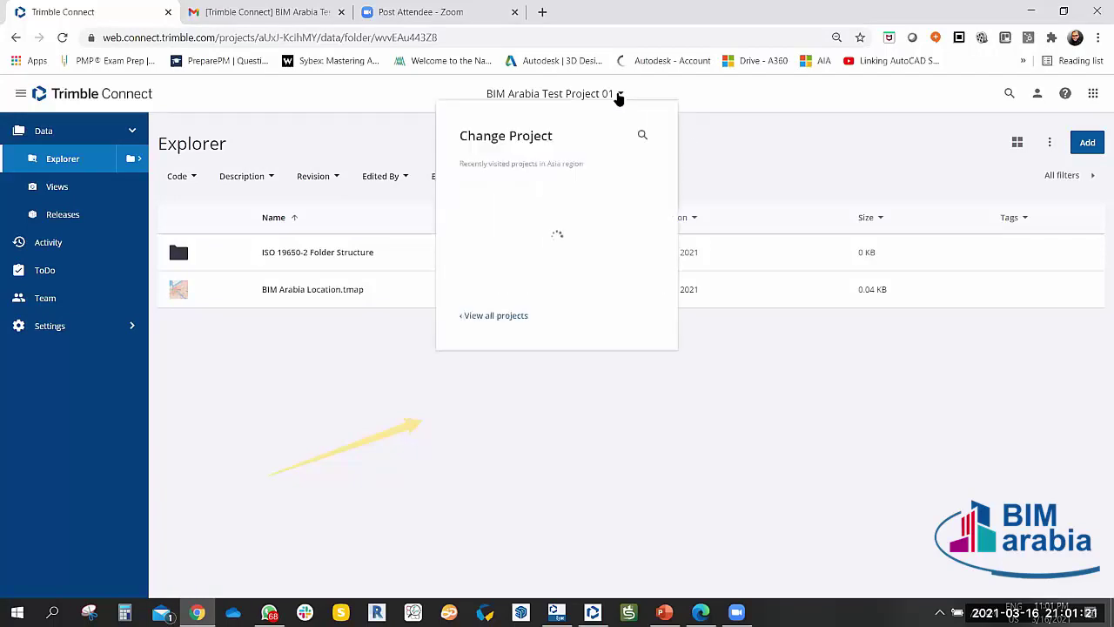
left_click(728, 165)
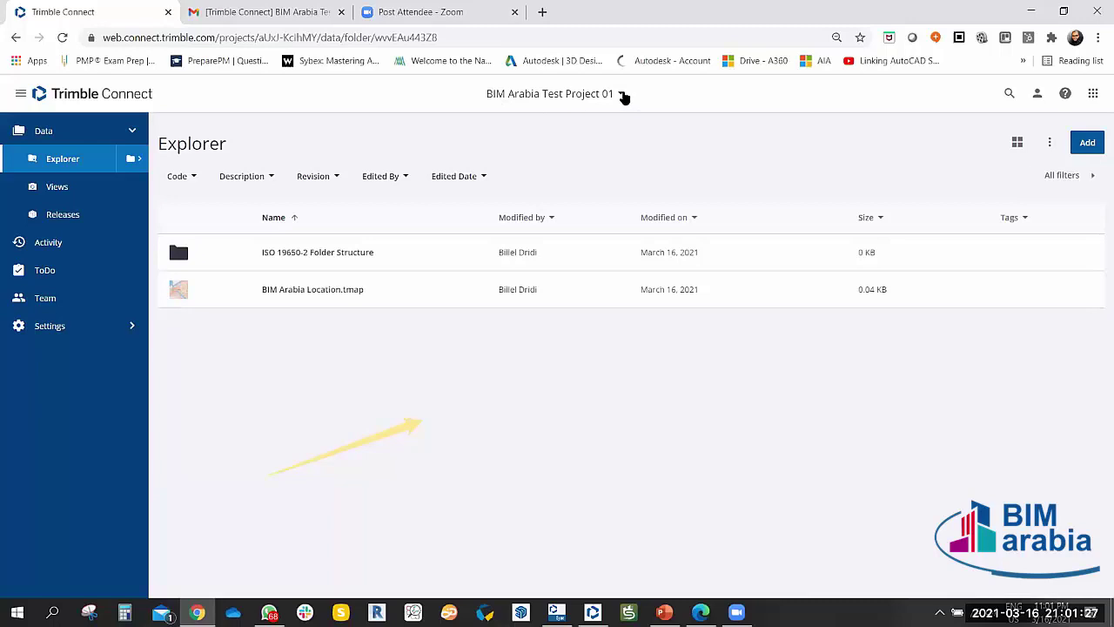
left_click(623, 98)
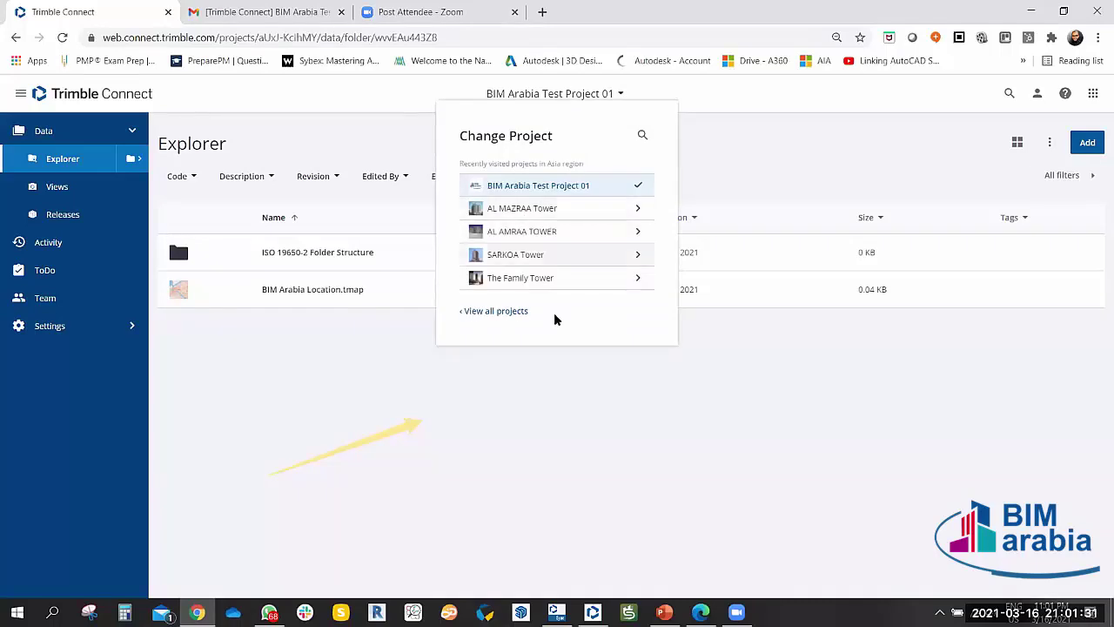
left_click(494, 314)
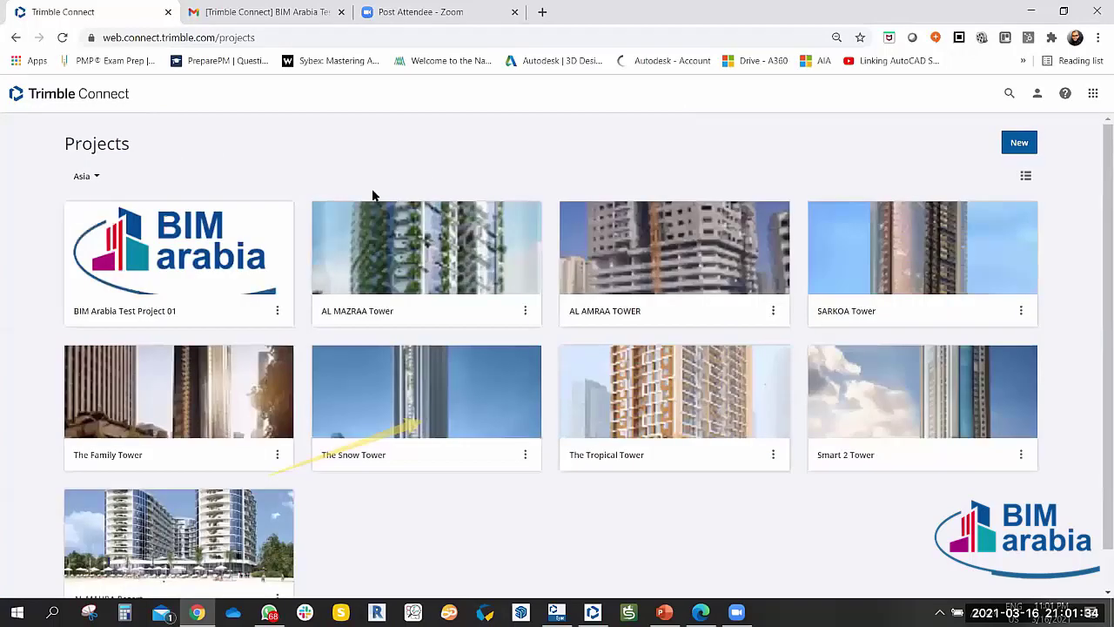
scroll(372, 195, "down", 1)
left_click(661, 217)
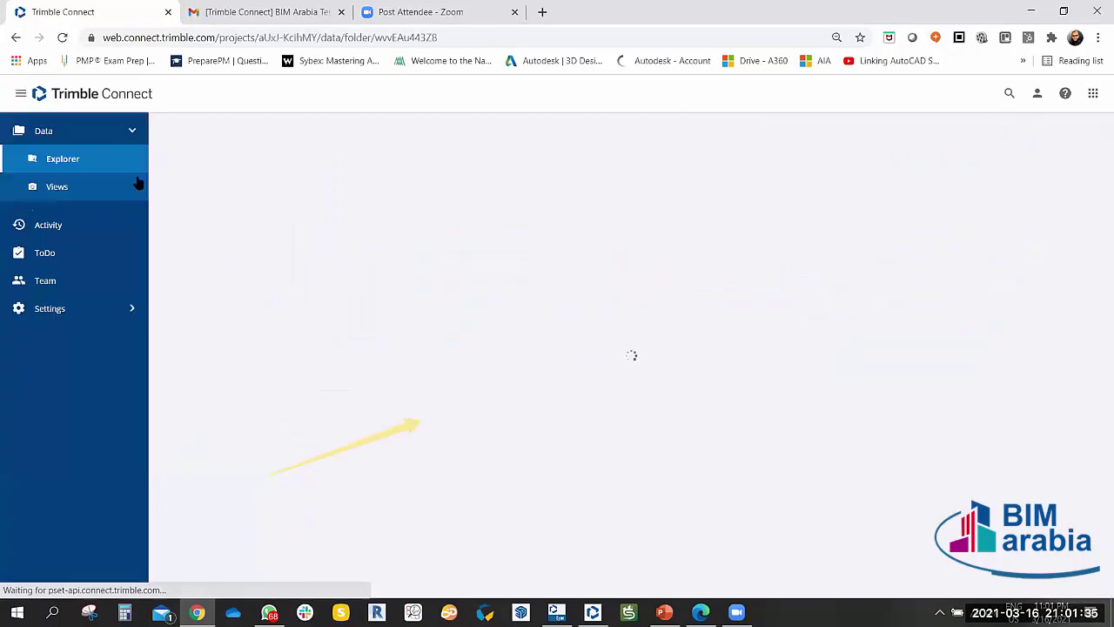
Step: Reopen BIM Arabia Test Project 01, then return to the overview of all nine projects
left_click(98, 97)
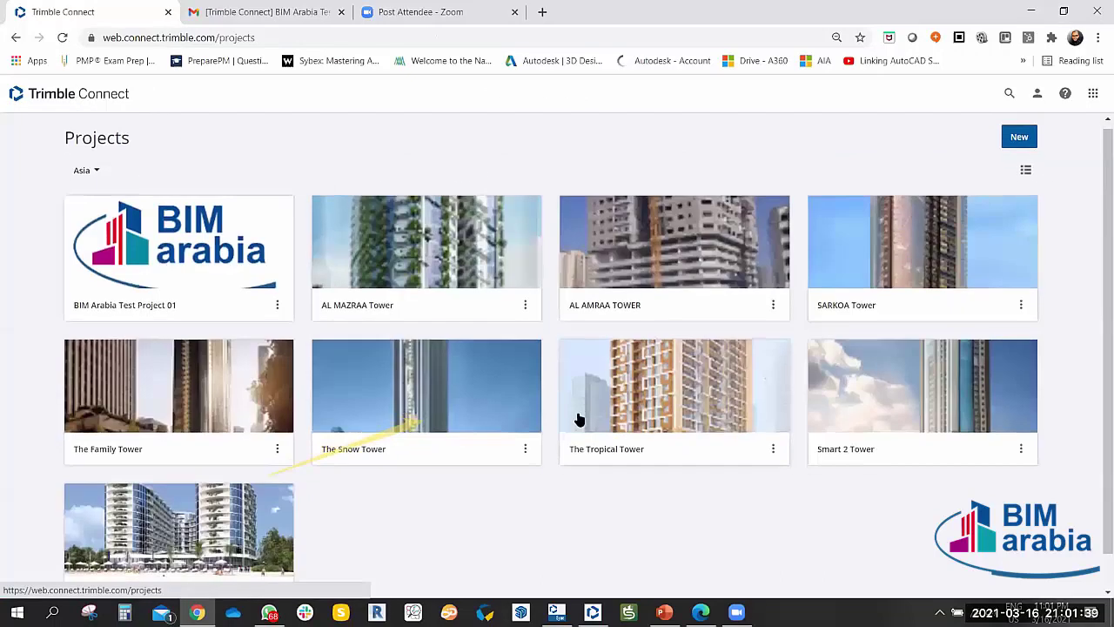
scroll(522, 392, "down", 1)
scroll(473, 374, "up", 1)
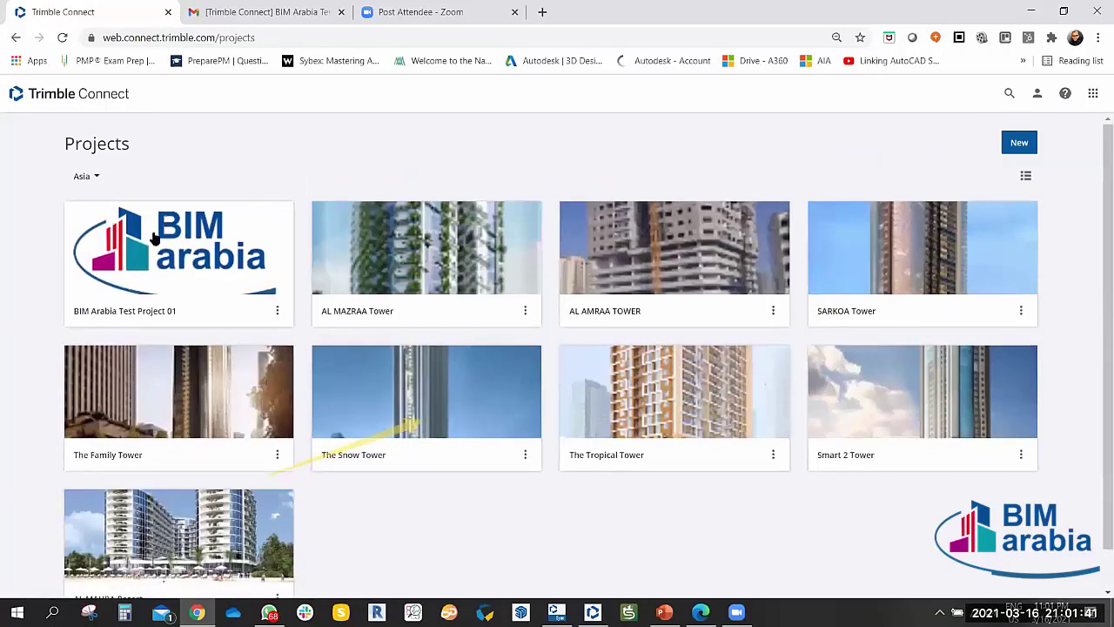
left_click(154, 238)
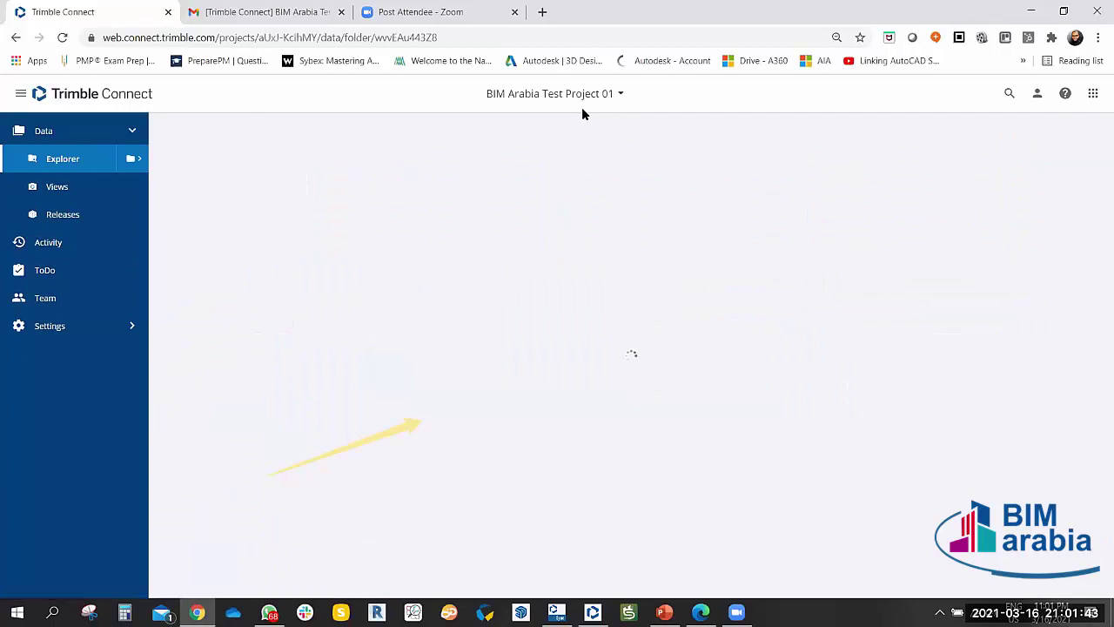
left_click(621, 94)
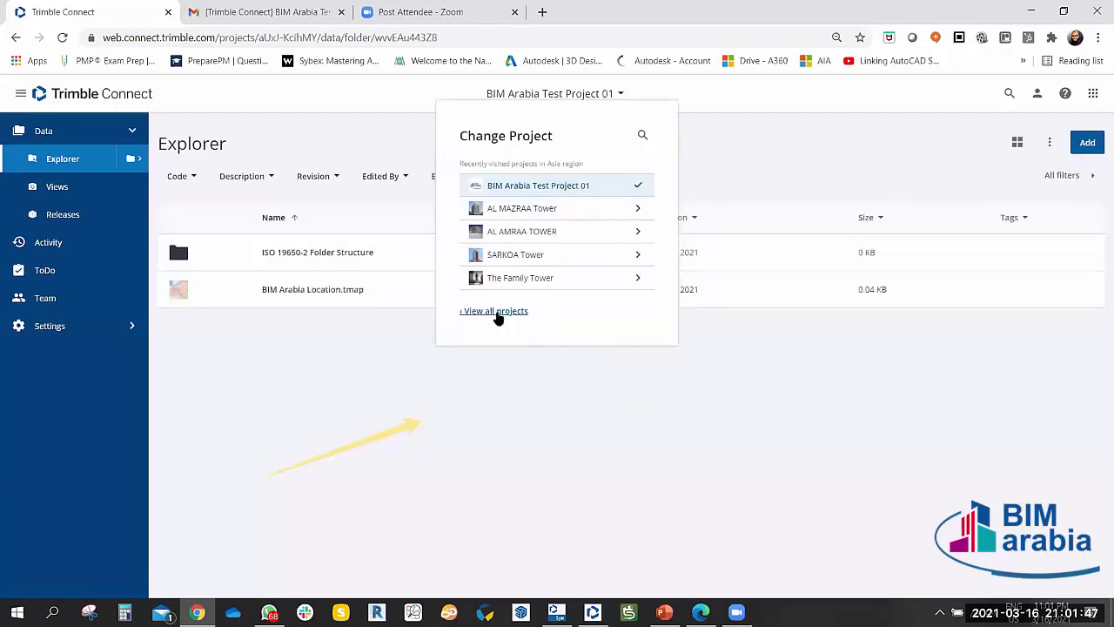
left_click(340, 373)
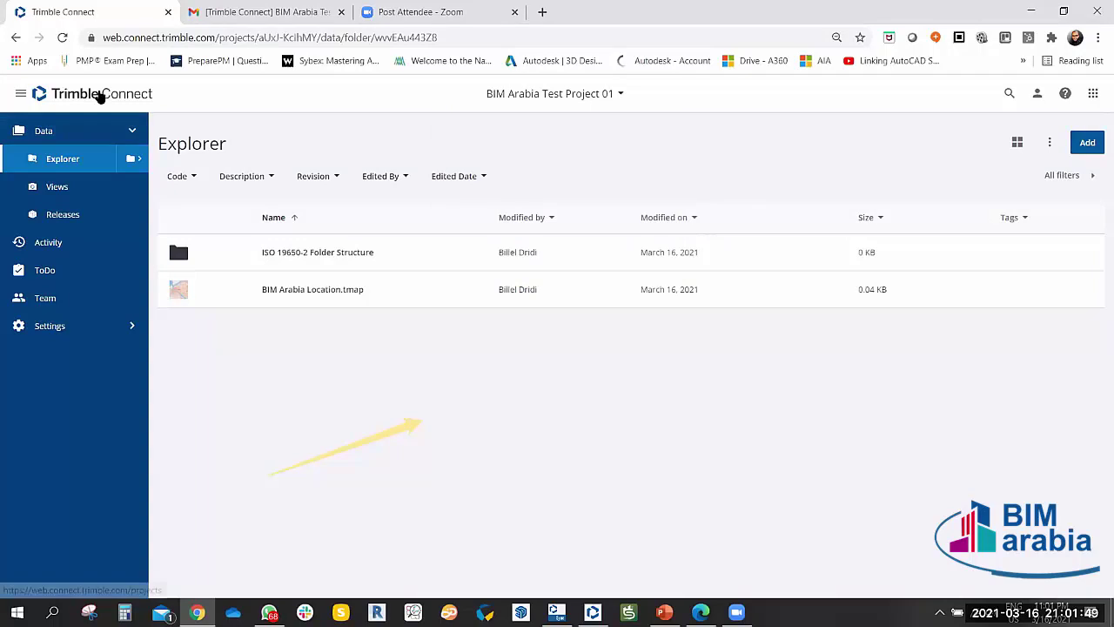
left_click(100, 94)
scroll(485, 291, "down", 1)
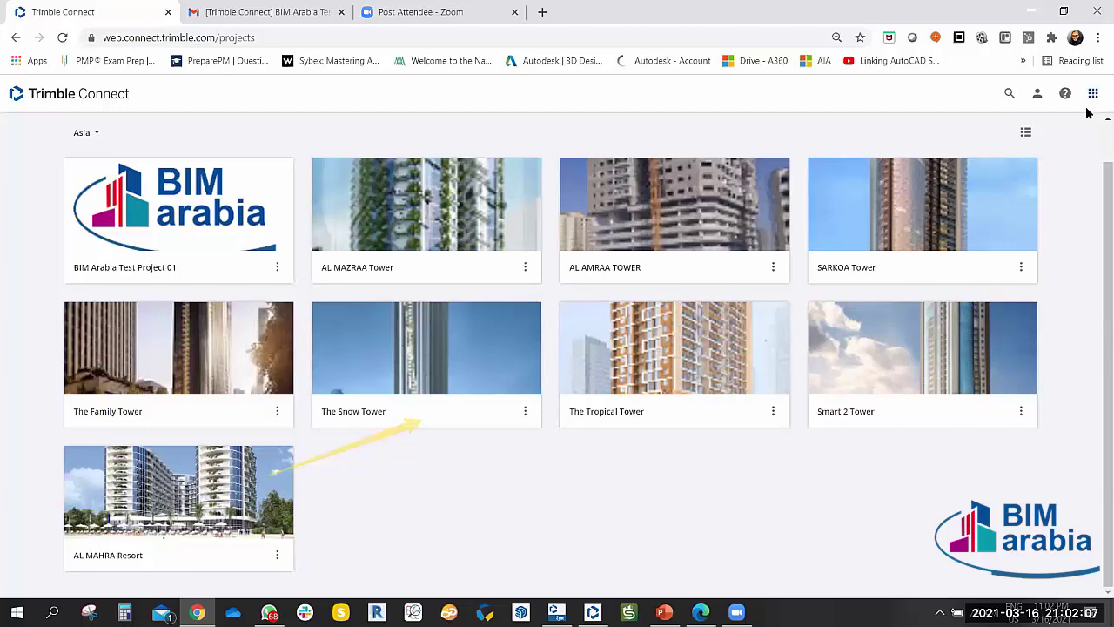
Step: Open the Connect Applications store from the apps grid and scroll through its downloads
left_click(1093, 94)
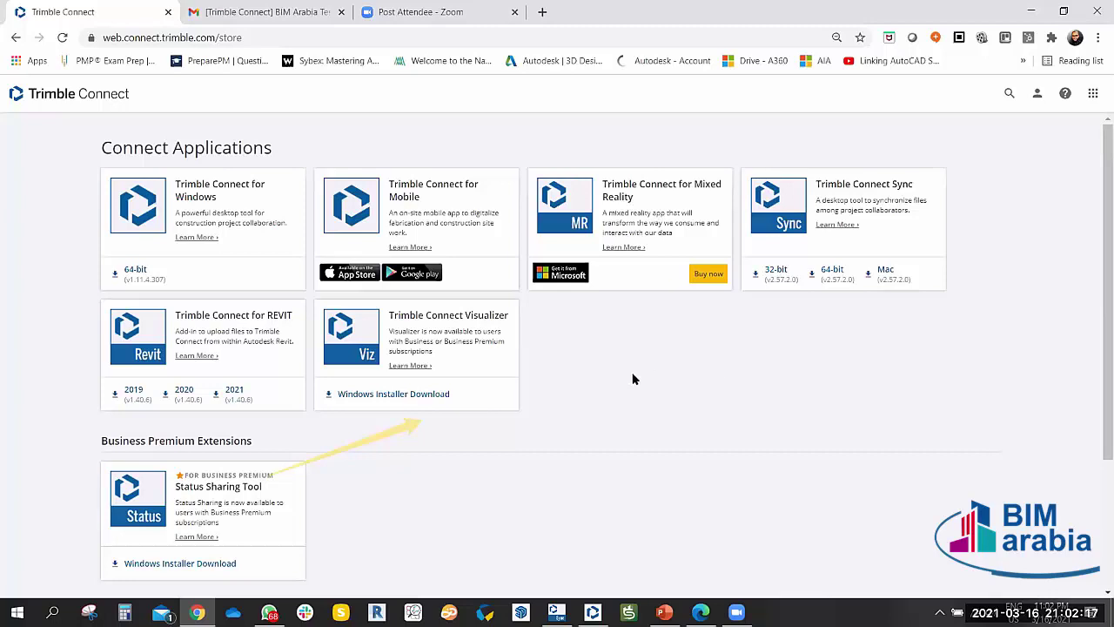
scroll(609, 383, "down", 2)
scroll(477, 379, "up", 2)
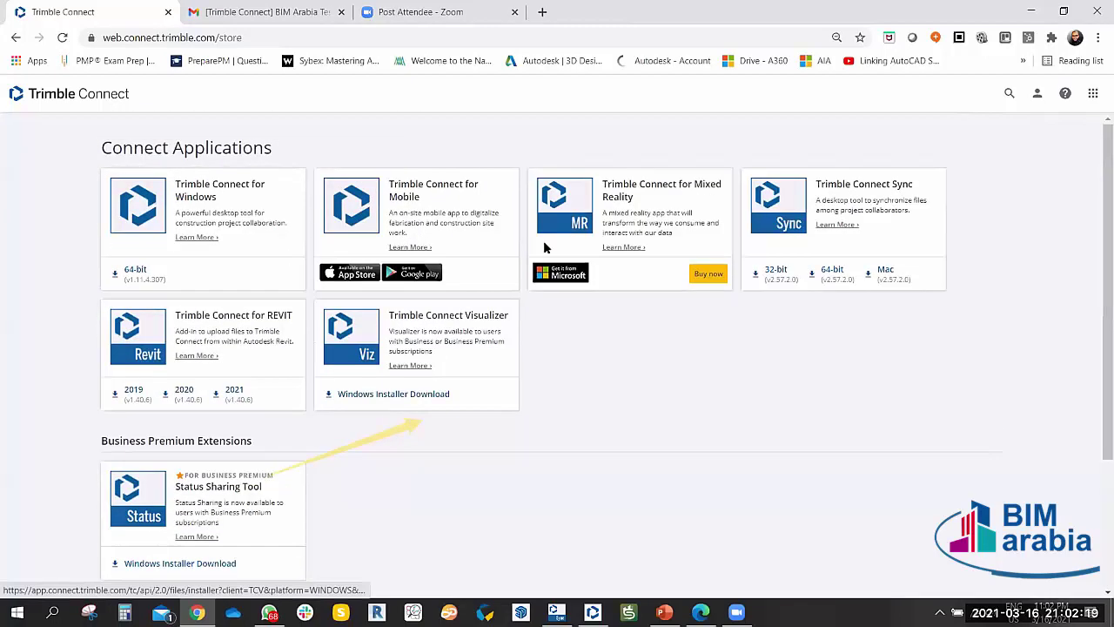
scroll(863, 249, "down", 2)
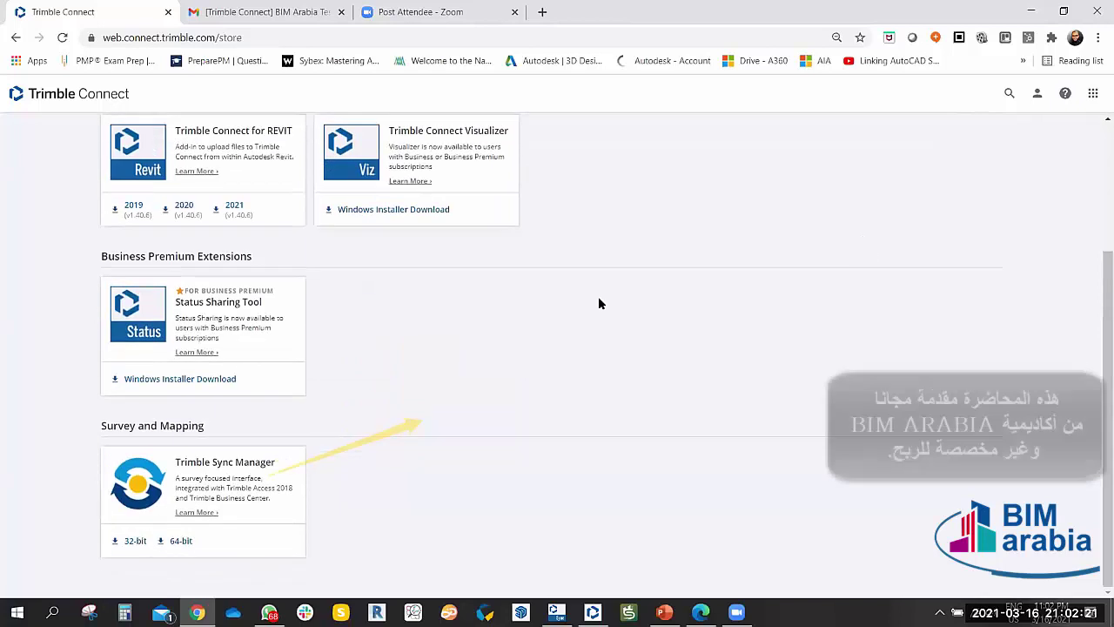
scroll(598, 296, "up", 2)
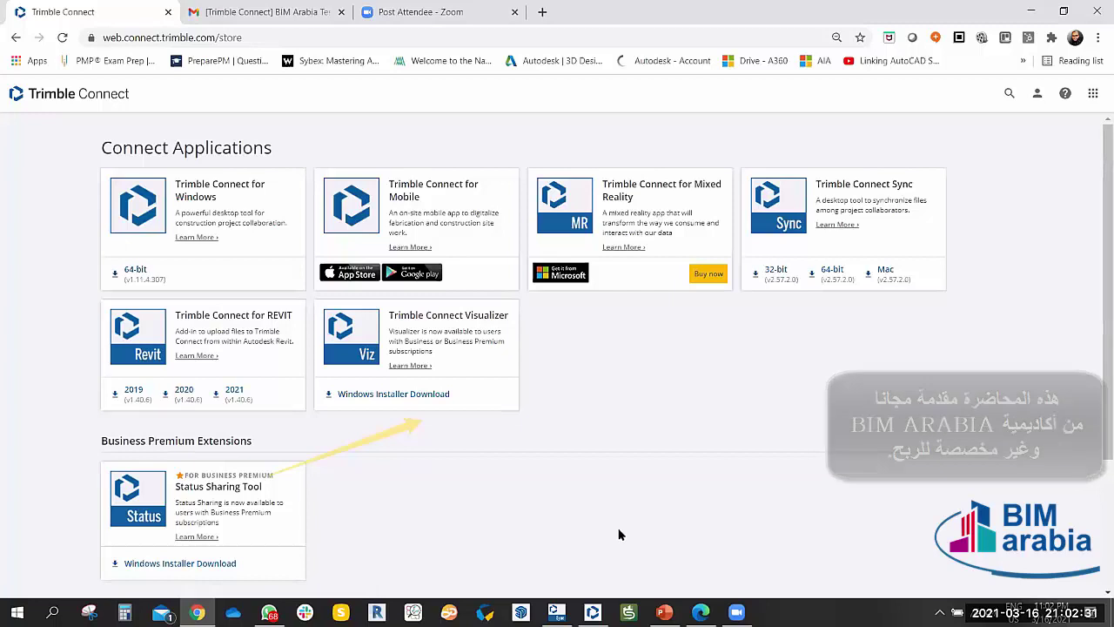
Step: Switch to the Trimble Connect desktop app and refresh its project list
left_click(593, 612)
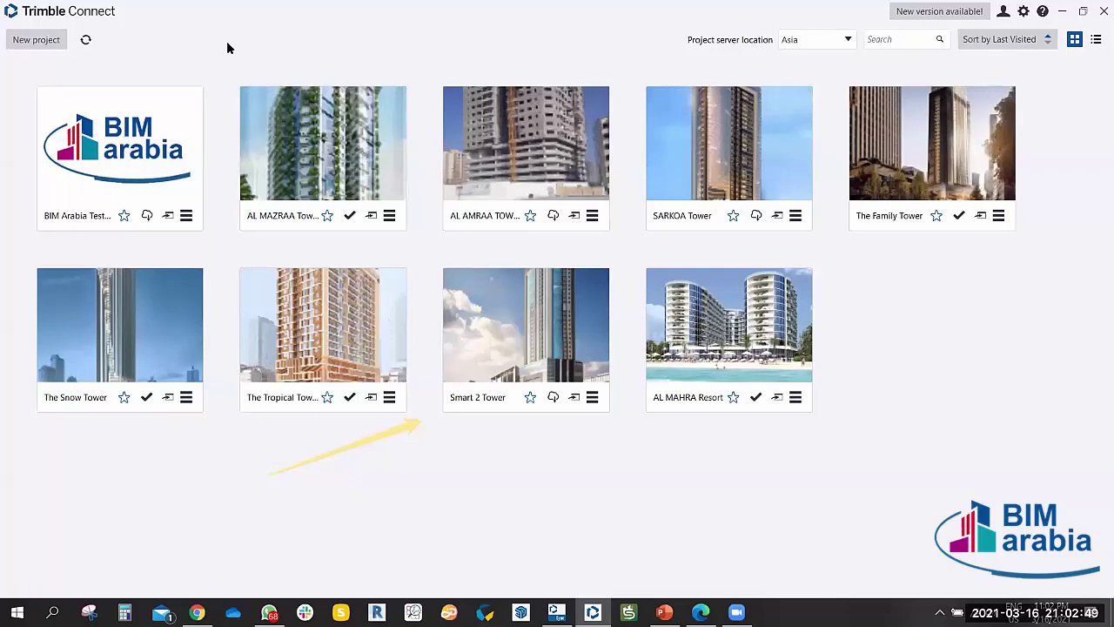
left_click(88, 44)
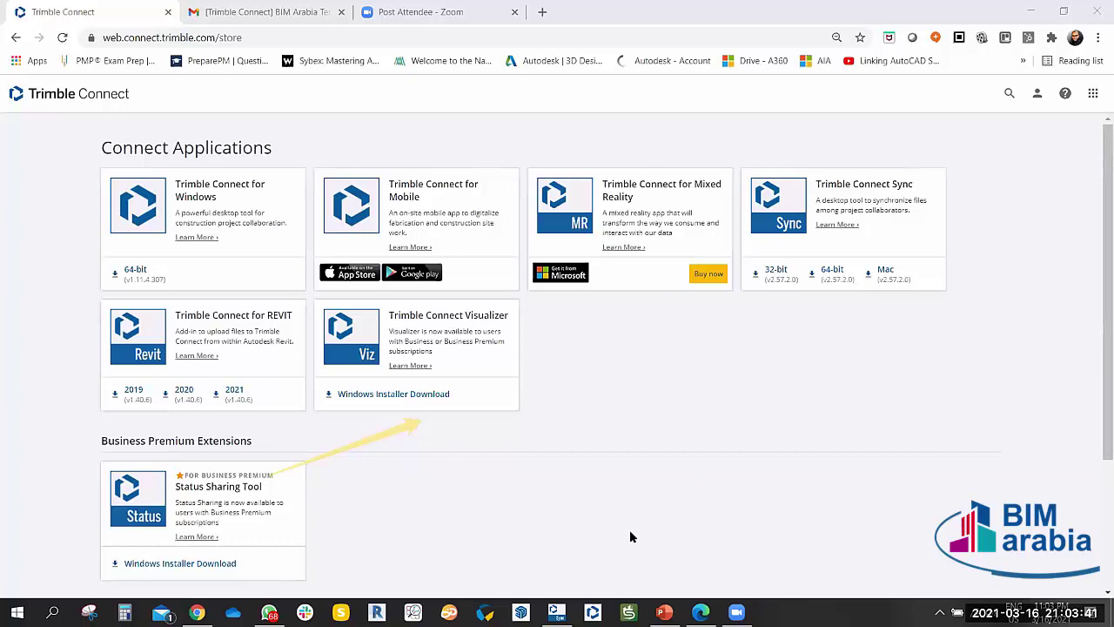
Step: Sign in to Trimble Connect Sync using the saved account's autofilled e-mail
left_click_drag(614, 65, 548, 53)
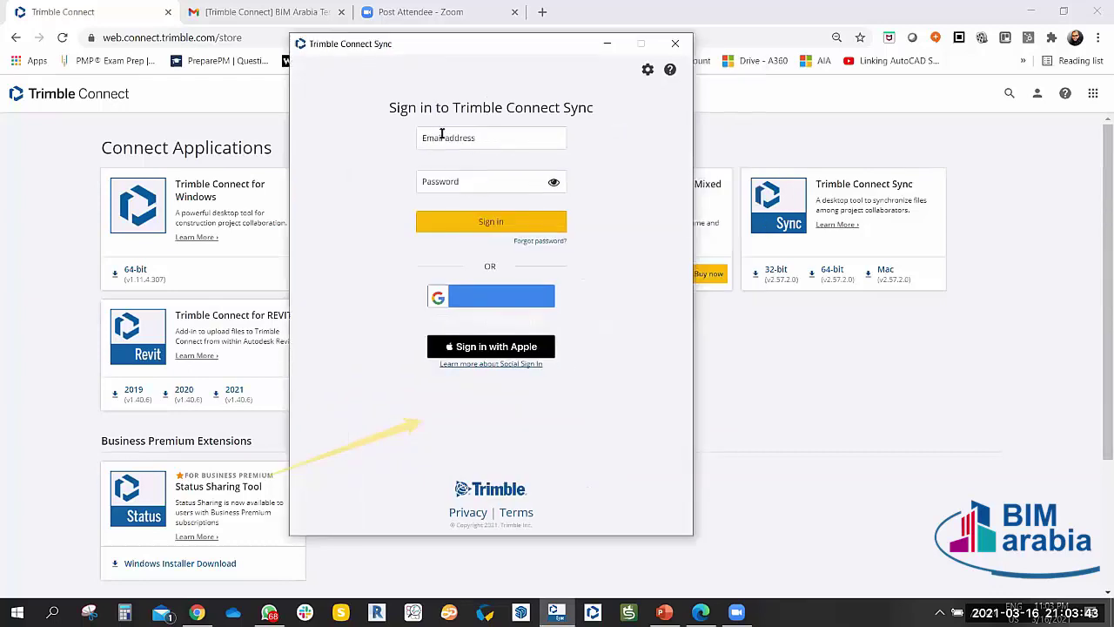
left_click(462, 135)
type("eng")
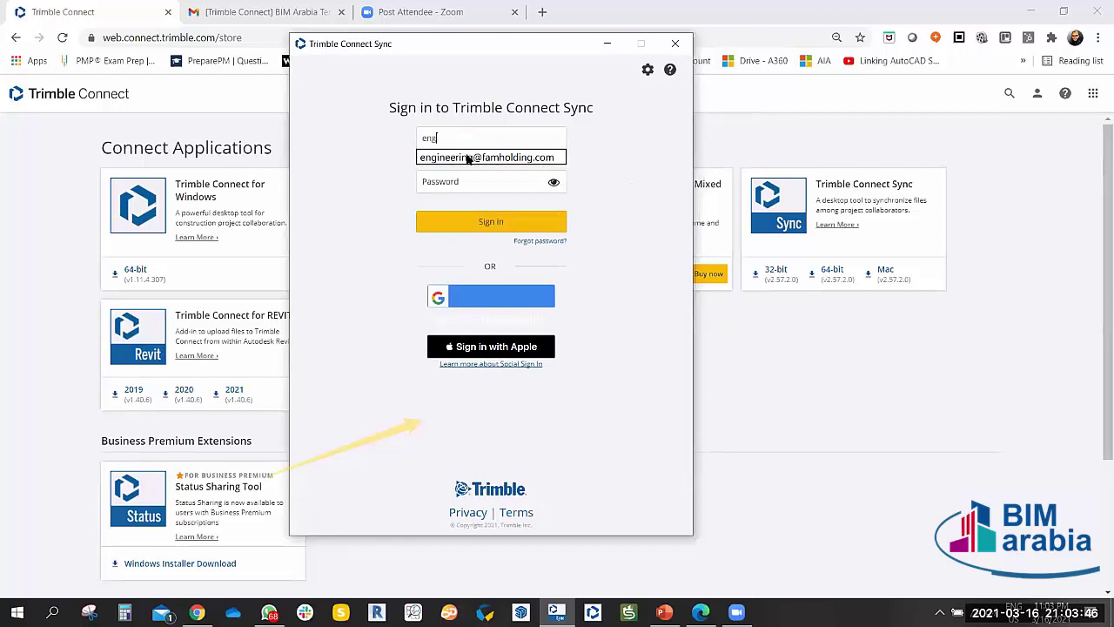
left_click(467, 158)
left_click(480, 221)
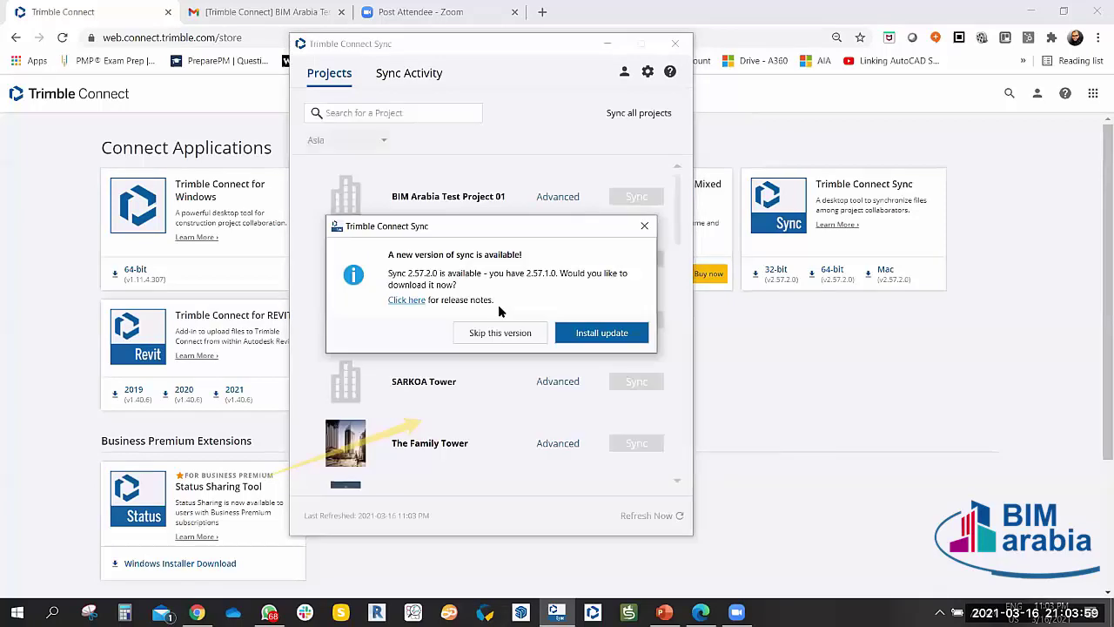
Step: Dismiss the update prompt, browse the projects available to sync, then minimize Sync
left_click(644, 226)
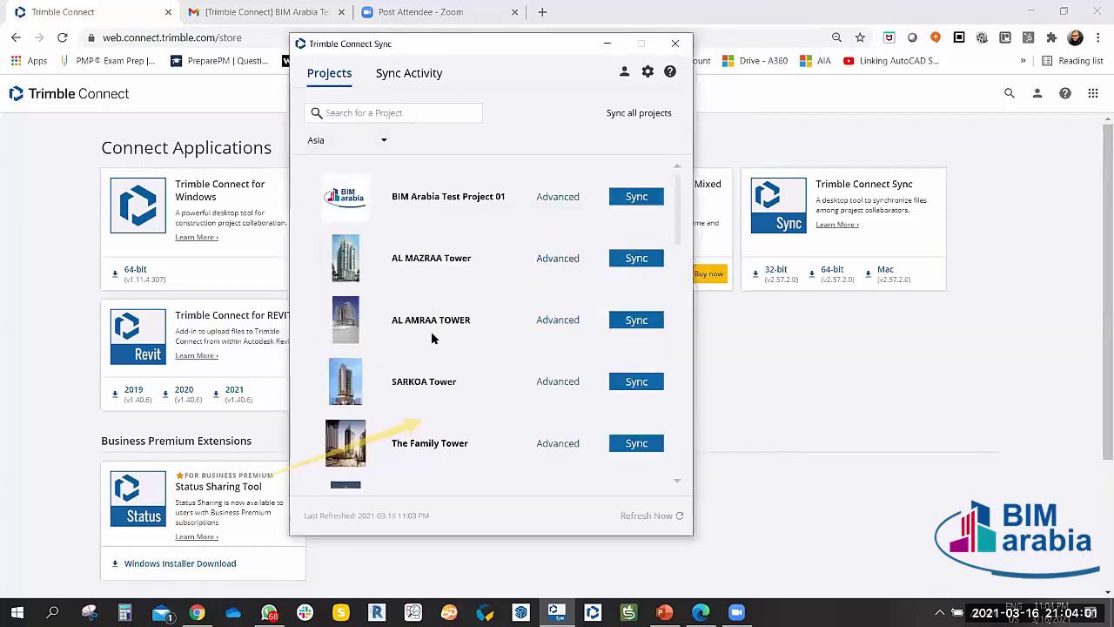
scroll(437, 301, "down", 1)
scroll(451, 304, "down", 3)
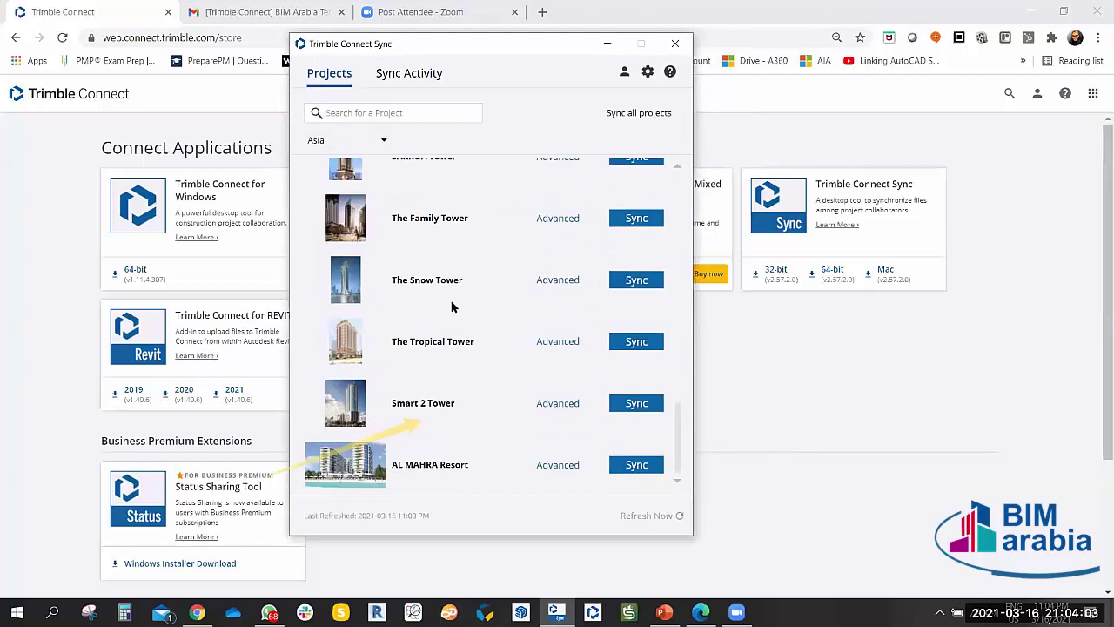
scroll(452, 304, "up", 5)
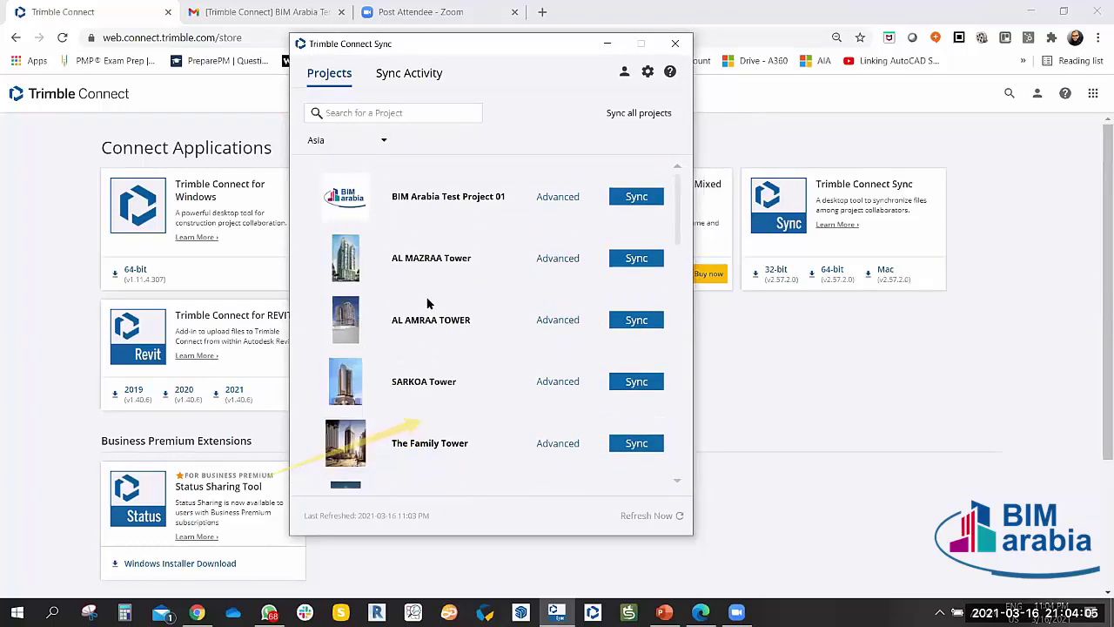
scroll(440, 304, "down", 3)
scroll(462, 334, "up", 4)
scroll(425, 331, "down", 1)
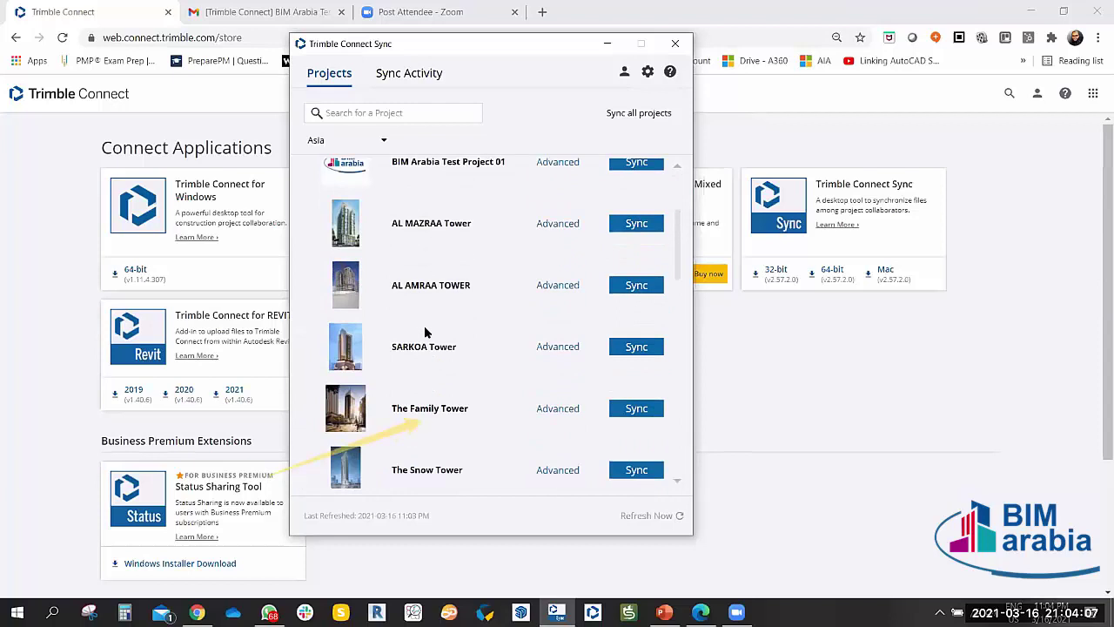
scroll(425, 331, "down", 3)
scroll(469, 330, "up", 4)
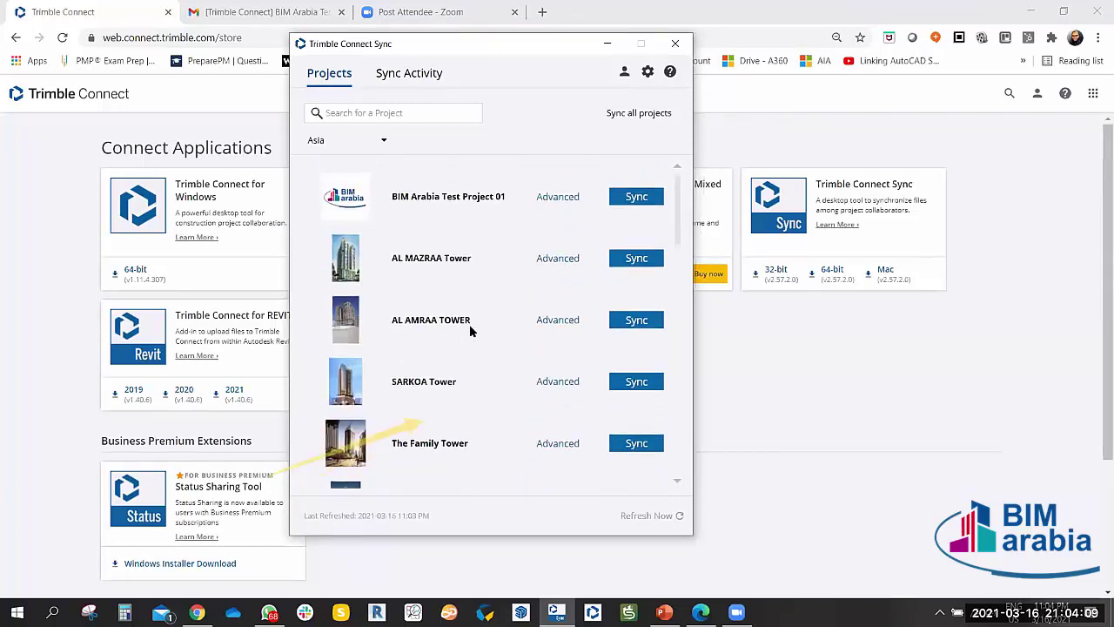
left_click(602, 45)
Step: Review the Trimble Connect for REVIT add-in card and scroll through the store's extensions
scroll(244, 347, "down", 1)
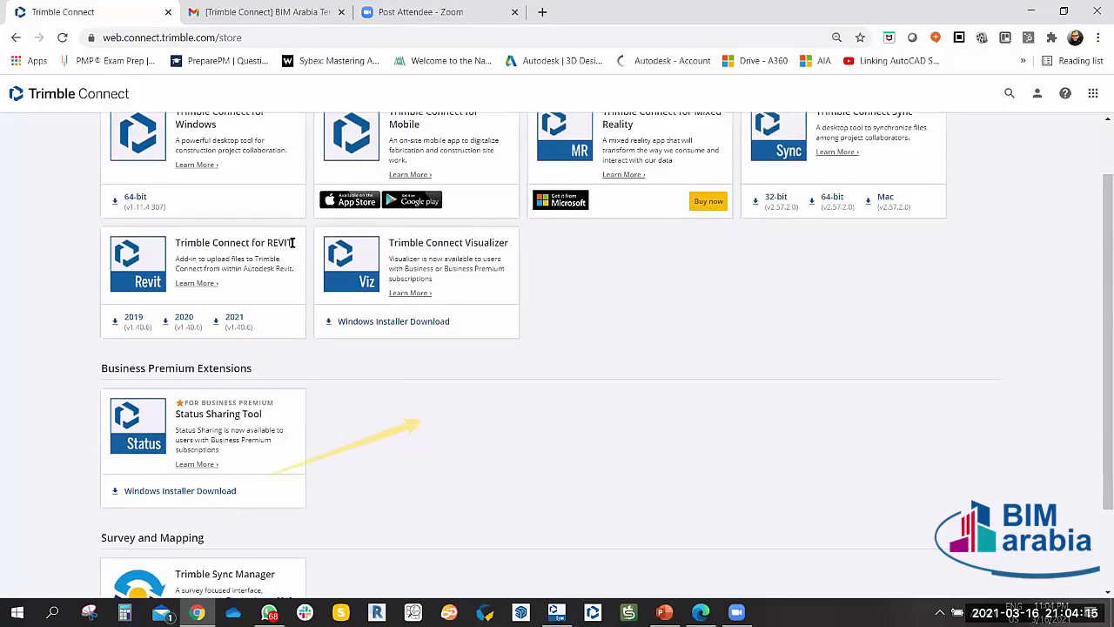
left_click_drag(294, 242, 176, 238)
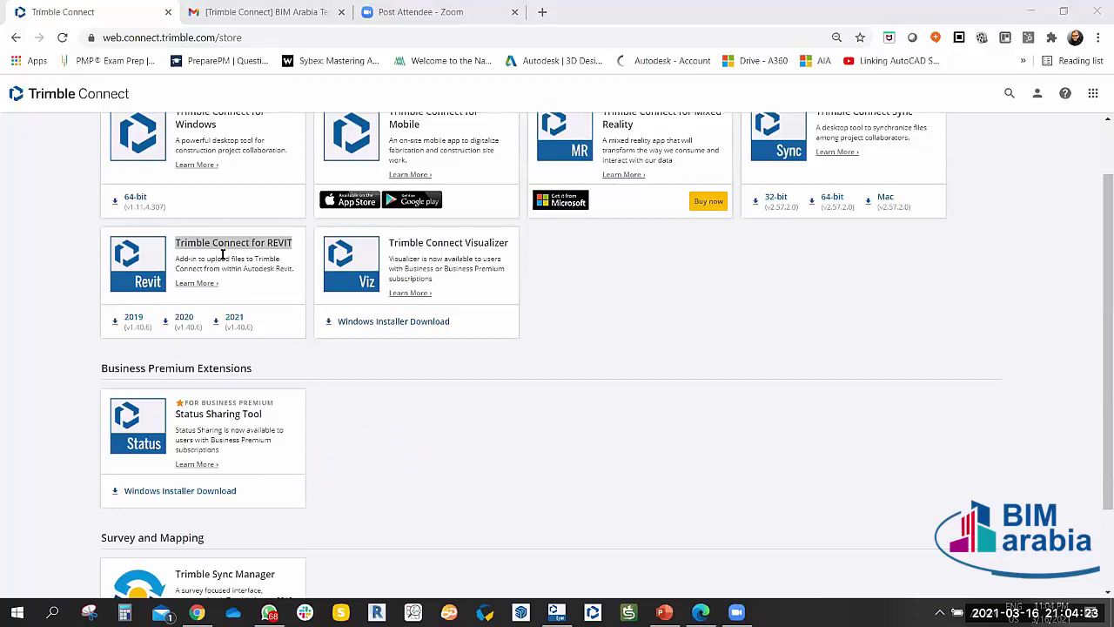
left_click(229, 287)
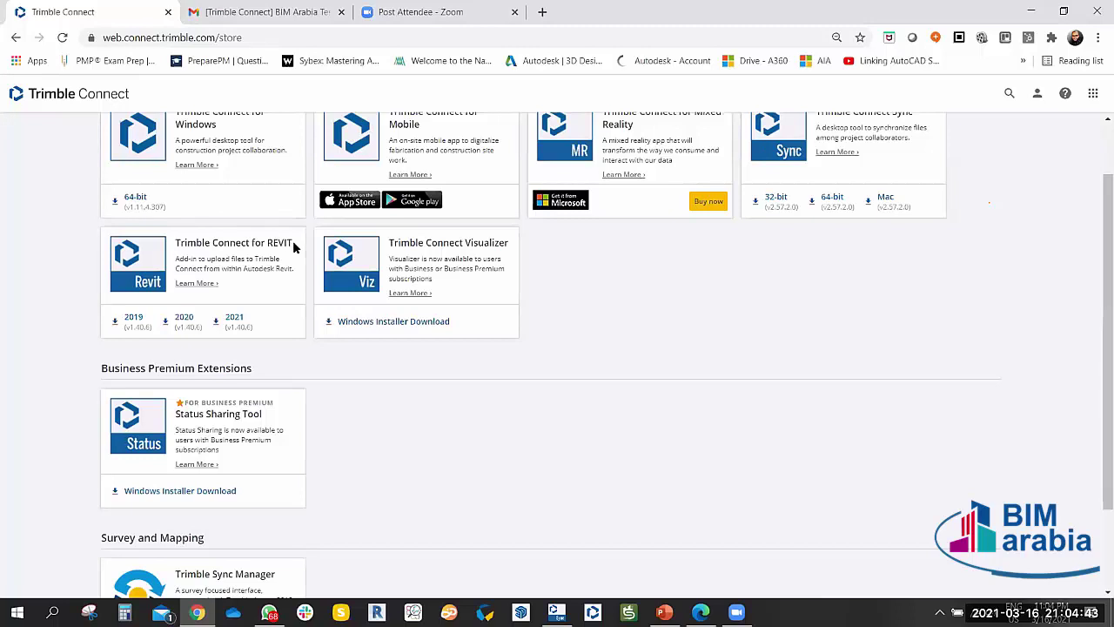
scroll(265, 304, "up", 1)
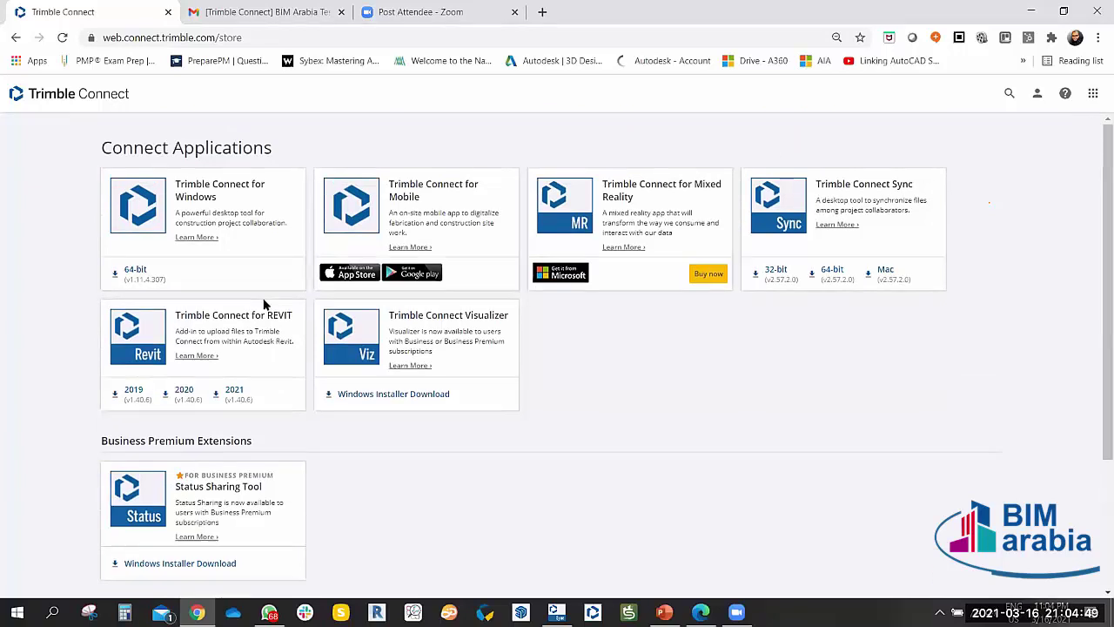
scroll(261, 314, "down", 1)
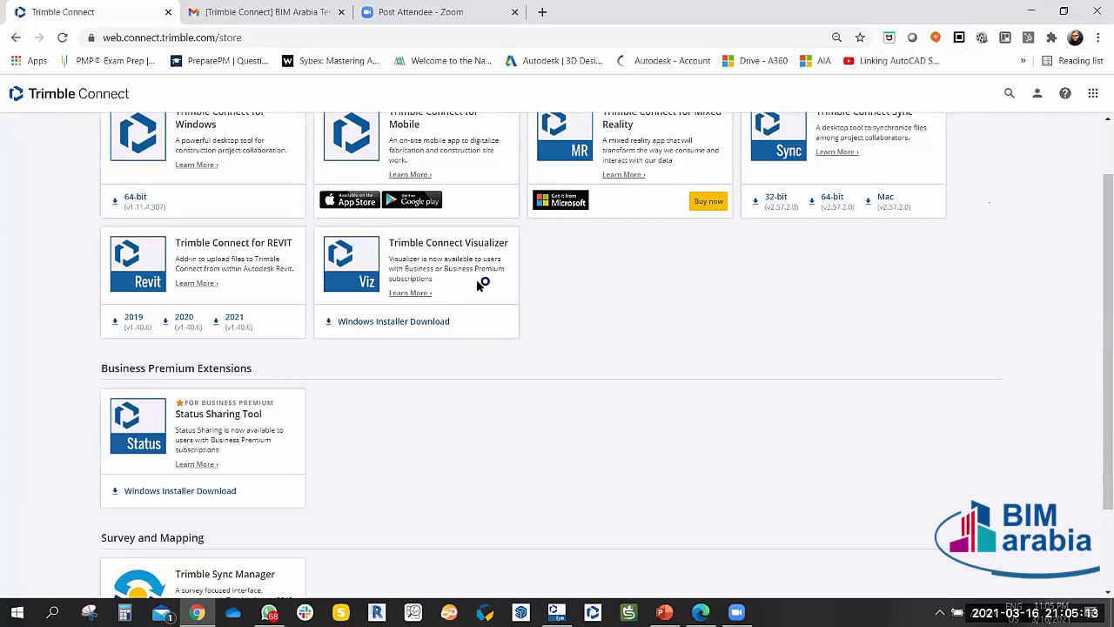
scroll(365, 303, "down", 3)
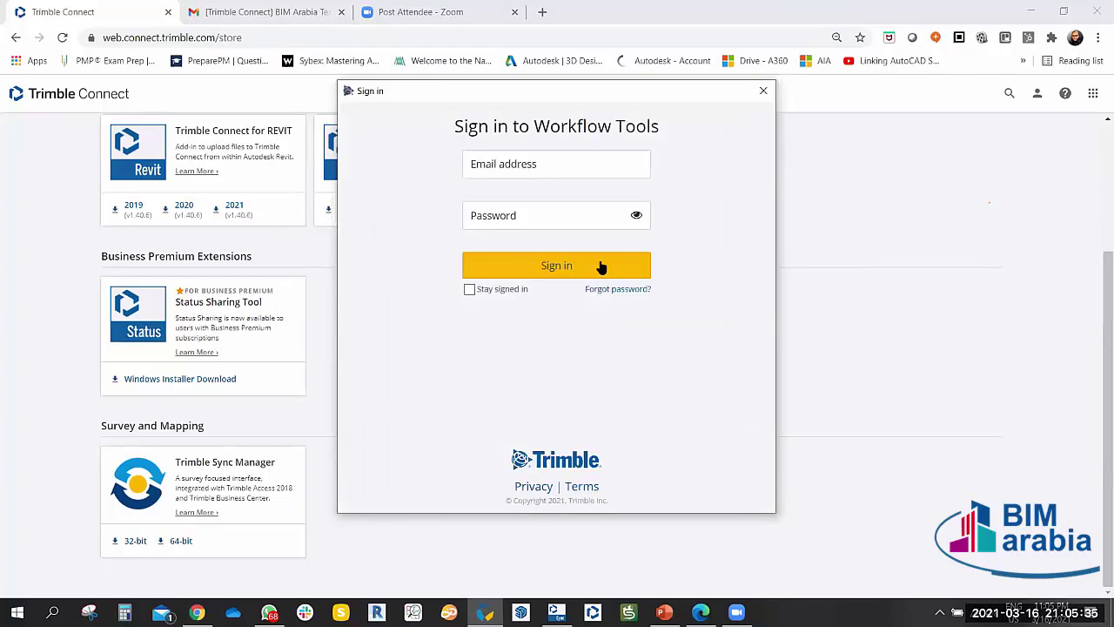
Step: Sign in to Workflow Tools with the company e-mail and password, keeping the session signed in
left_click(527, 168)
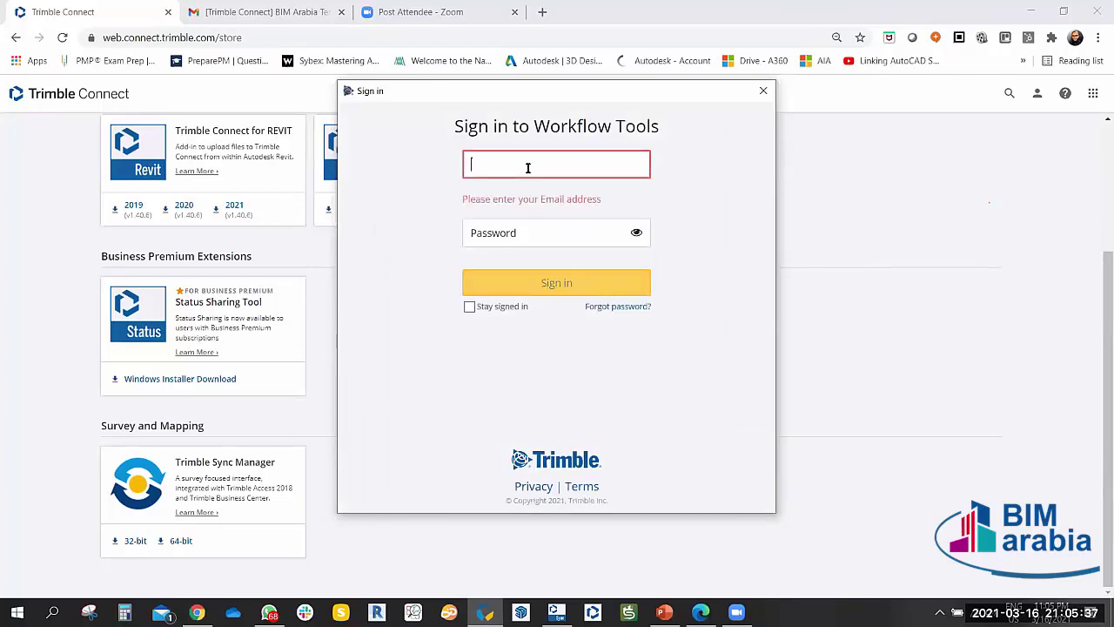
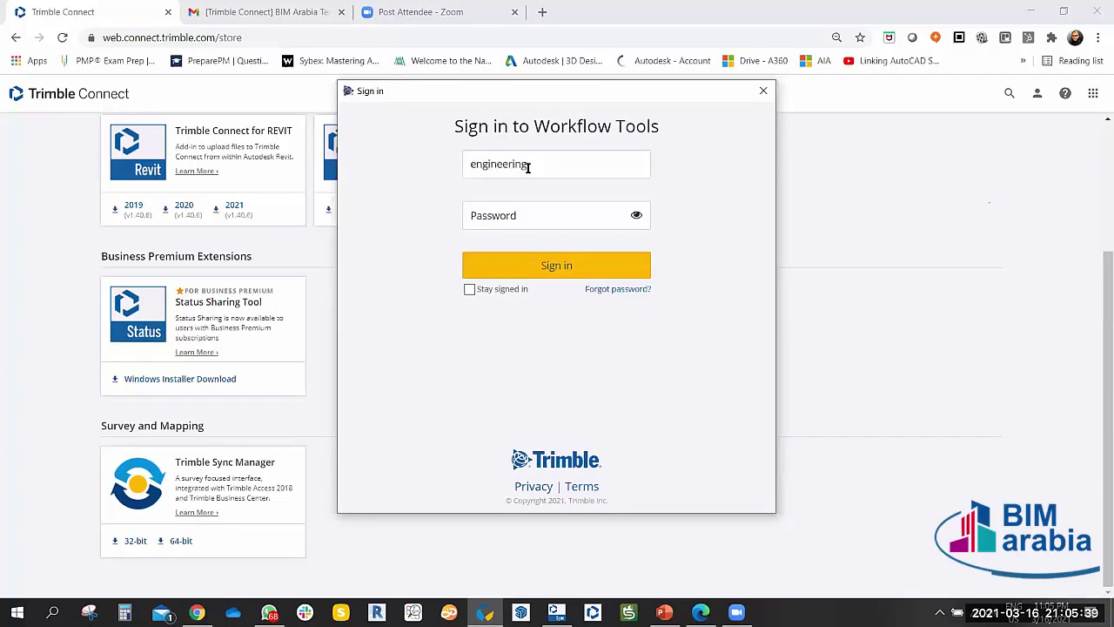
left_click(520, 214)
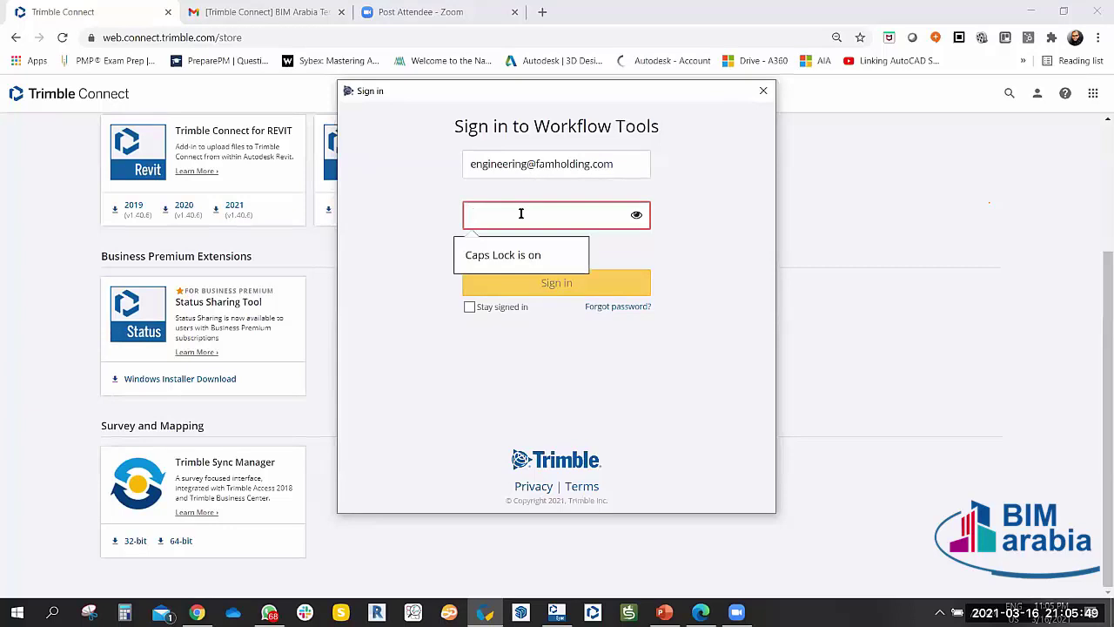
type("*******")
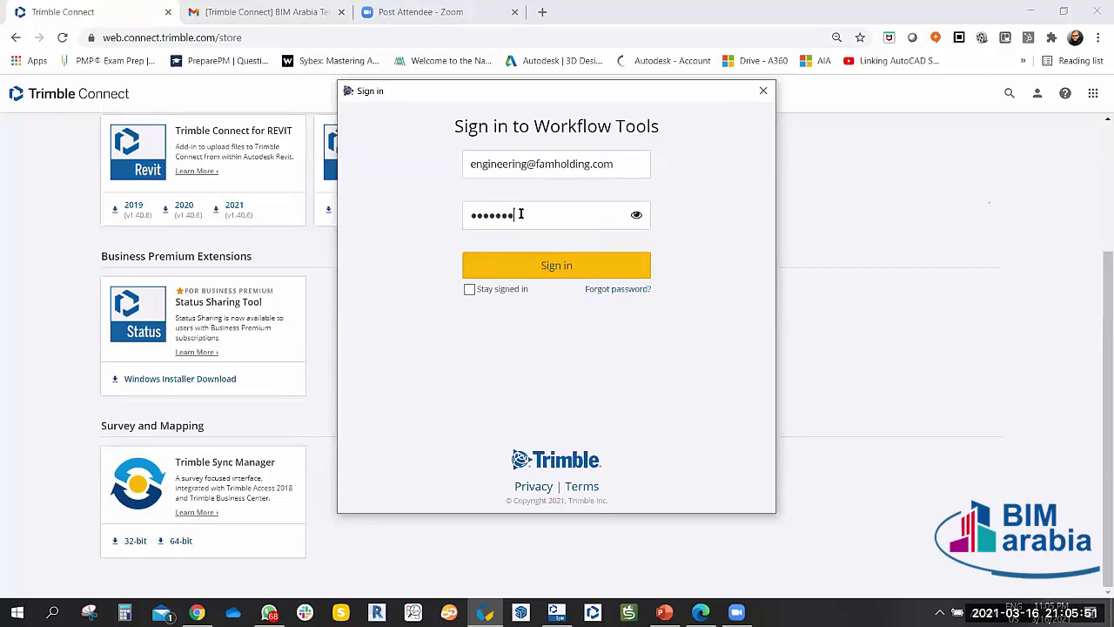
type("****")
left_click(470, 289)
left_click(515, 275)
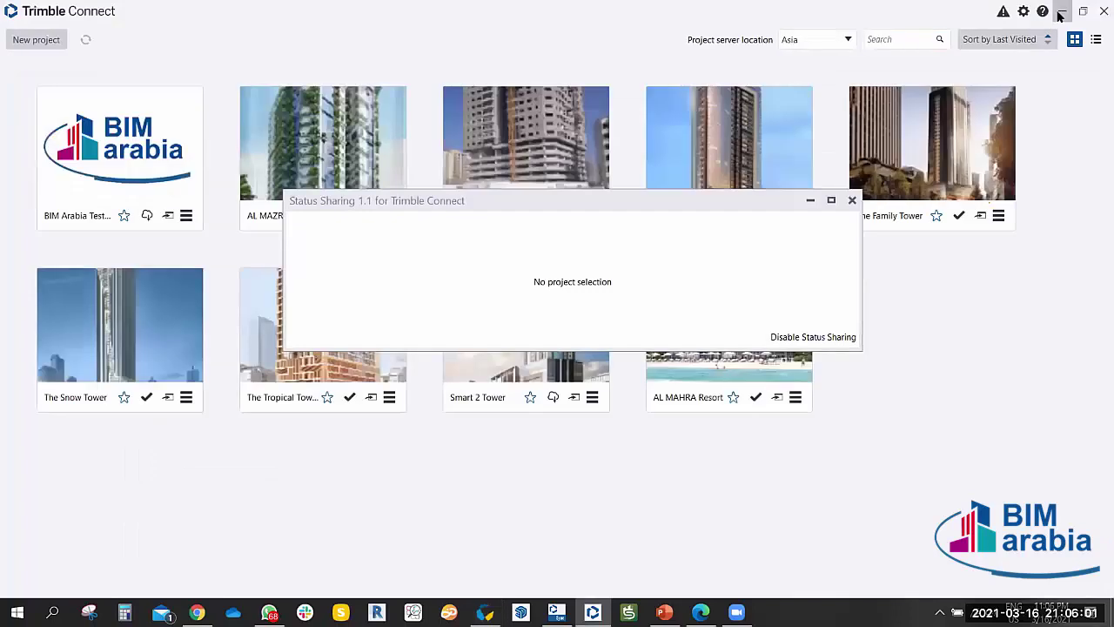
Step: Hide the Connect desktop app, enlarge the Status Sharing window, and disable status sharing
left_click(1061, 12)
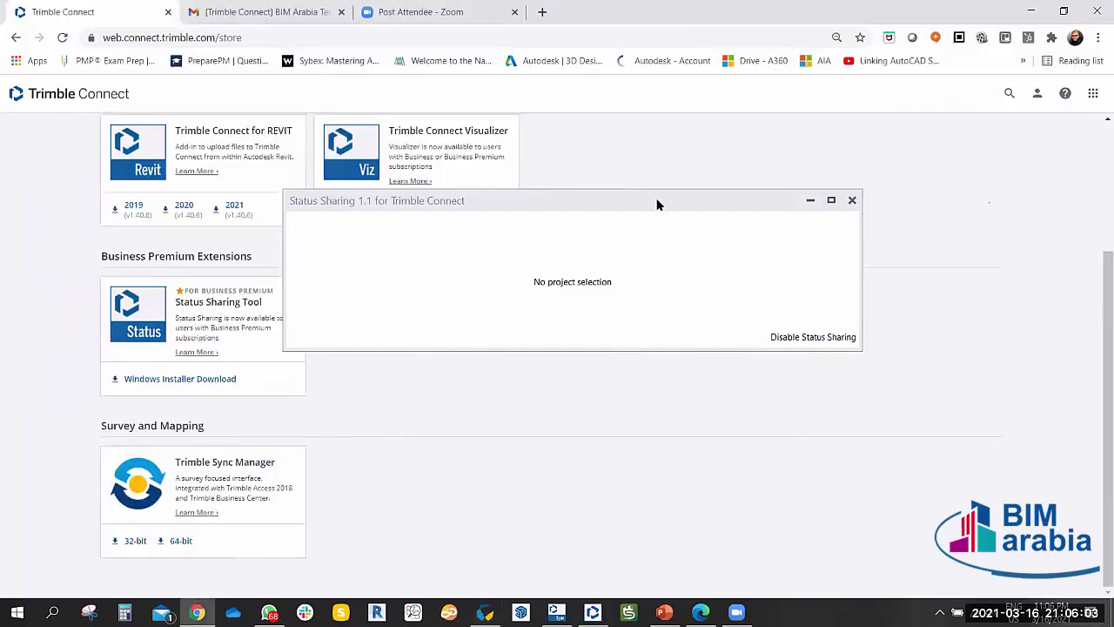
left_click_drag(657, 204, 625, 164)
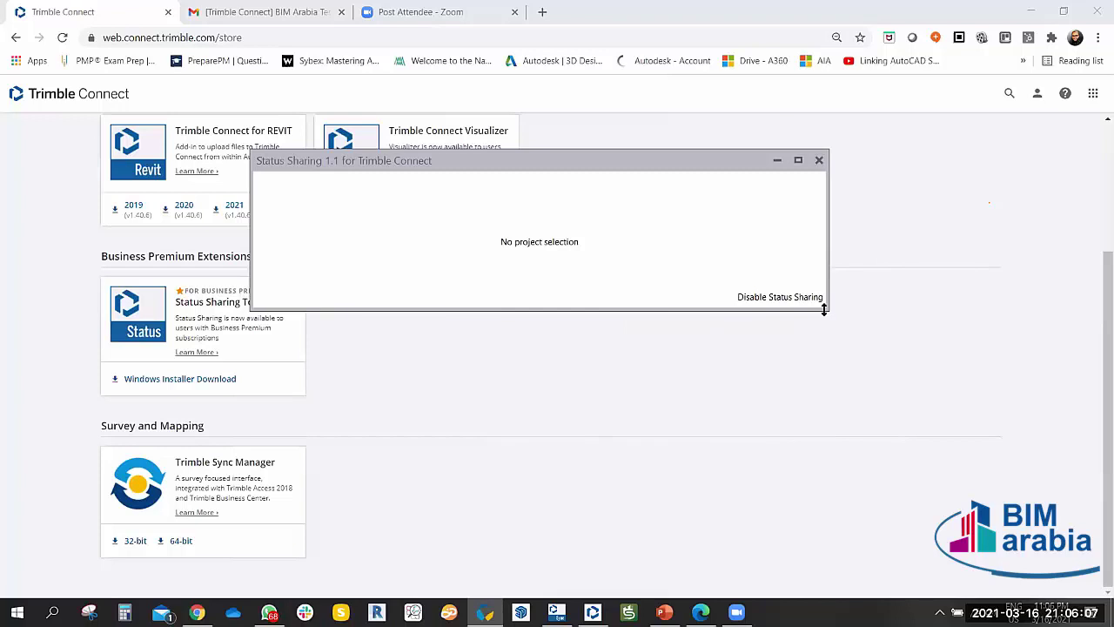
left_click_drag(823, 310, 823, 460)
left_click(762, 449)
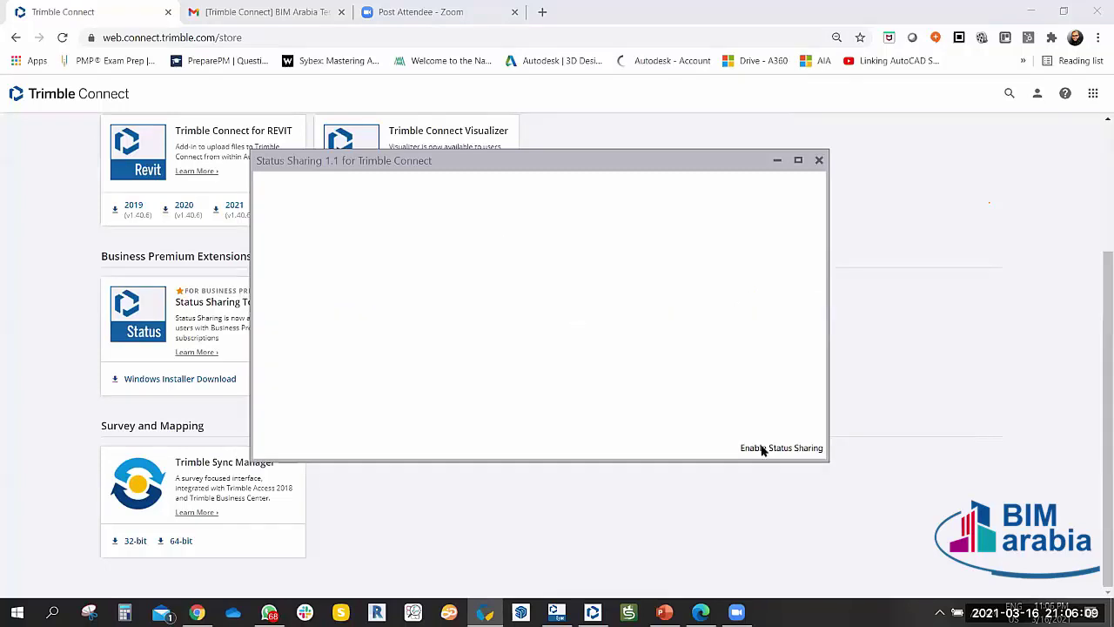
Step: Reposition and resize the Status Sharing window, then minimize it
left_click_drag(455, 161, 514, 123)
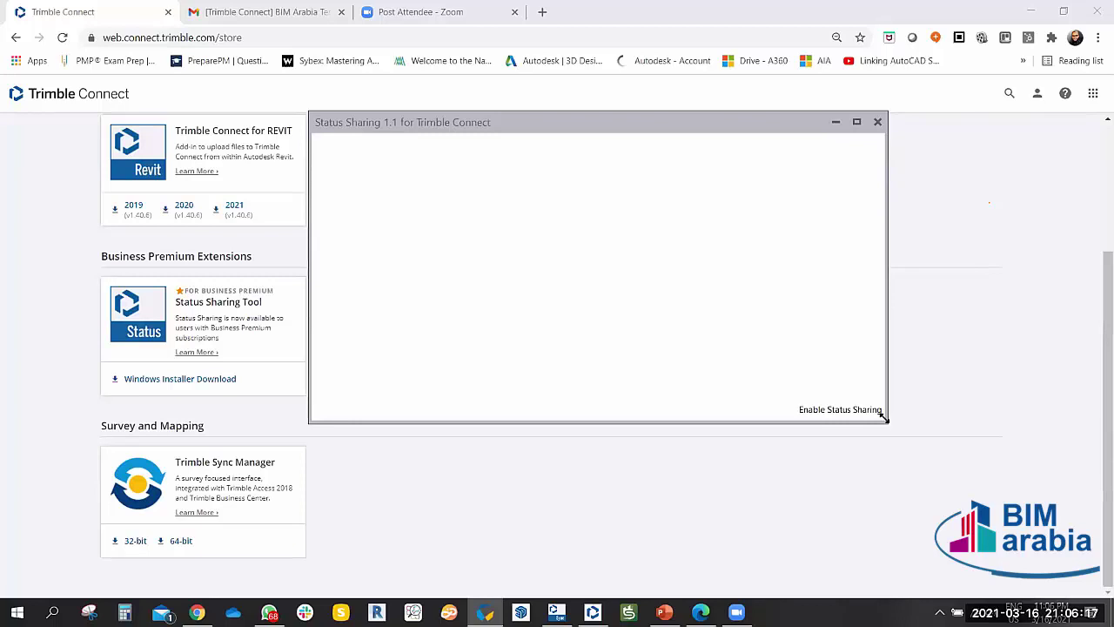
left_click_drag(883, 419, 942, 431)
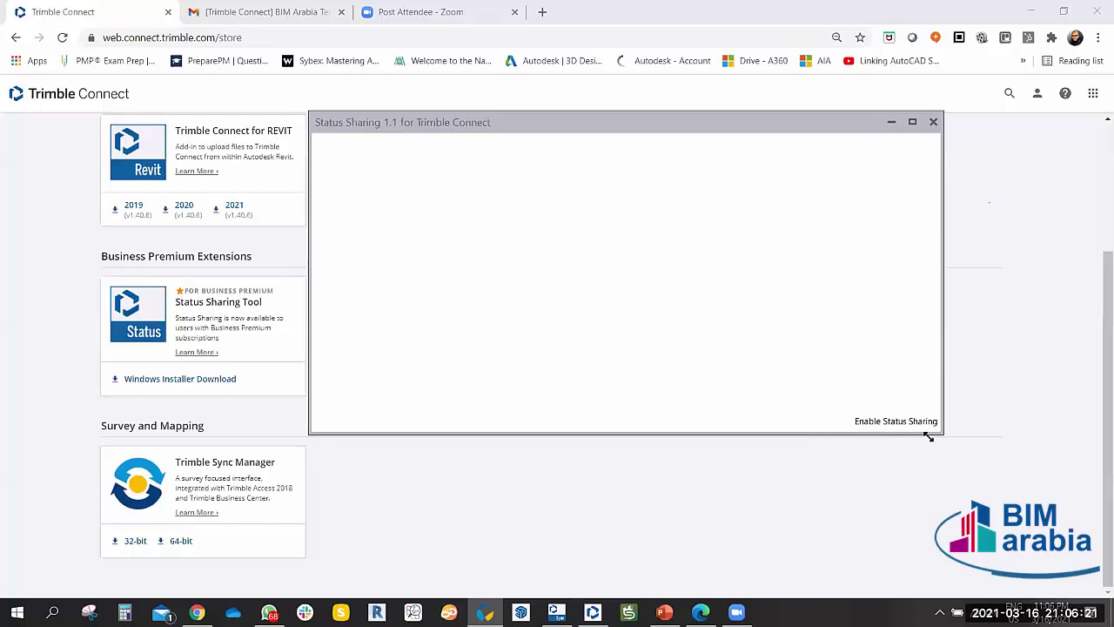
left_click_drag(928, 436, 747, 396)
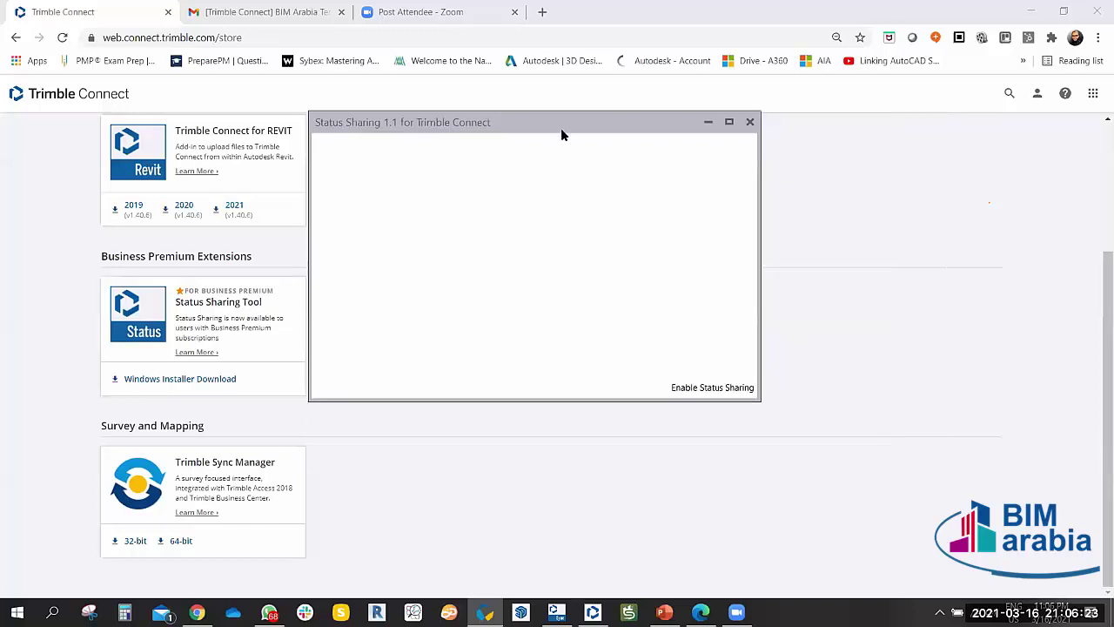
left_click_drag(555, 130, 520, 193)
left_click(673, 184)
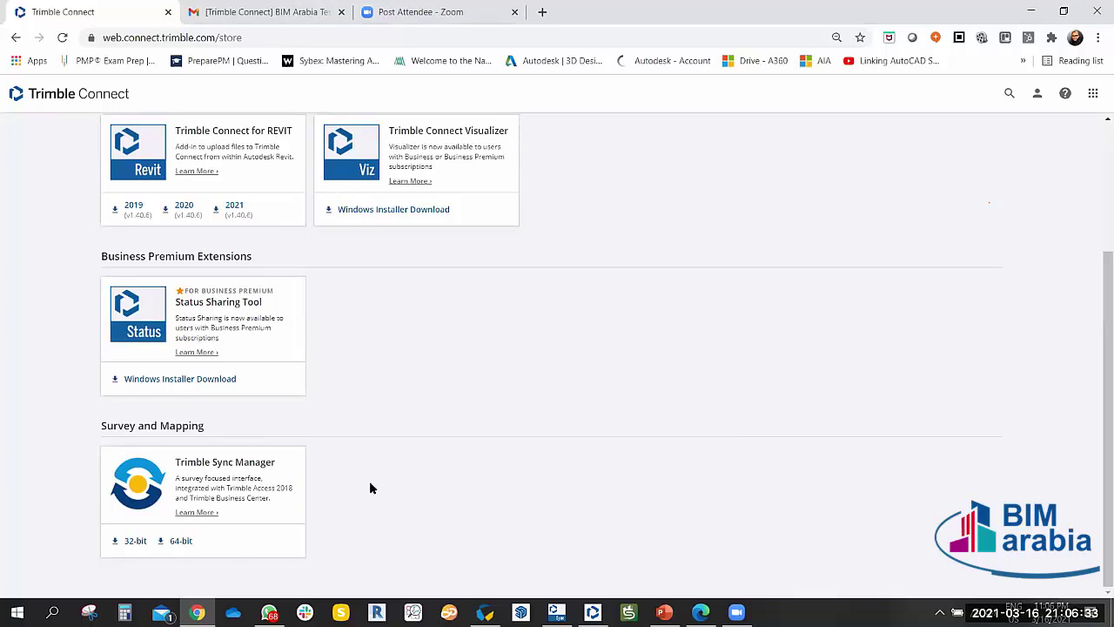
scroll(578, 348, "up", 1)
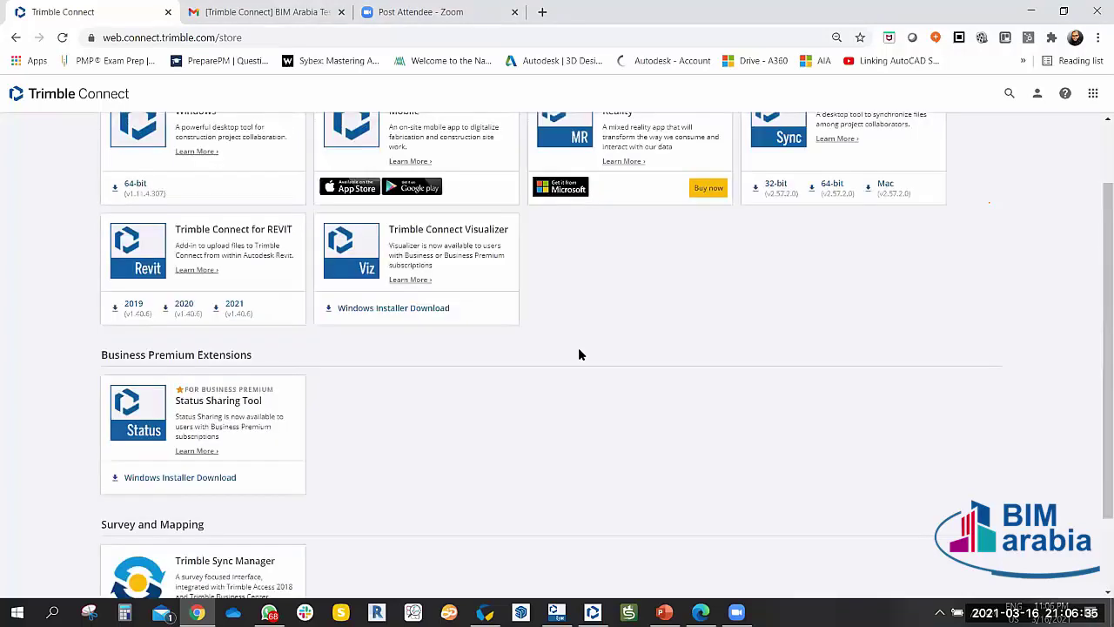
scroll(577, 349, "up", 1)
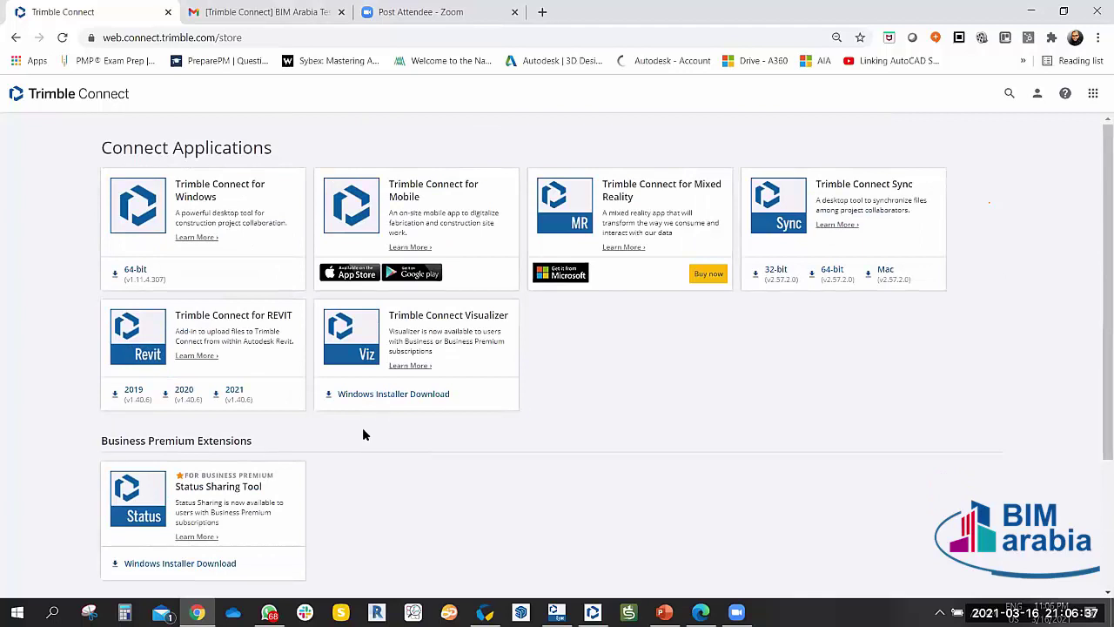
scroll(361, 432, "down", 2)
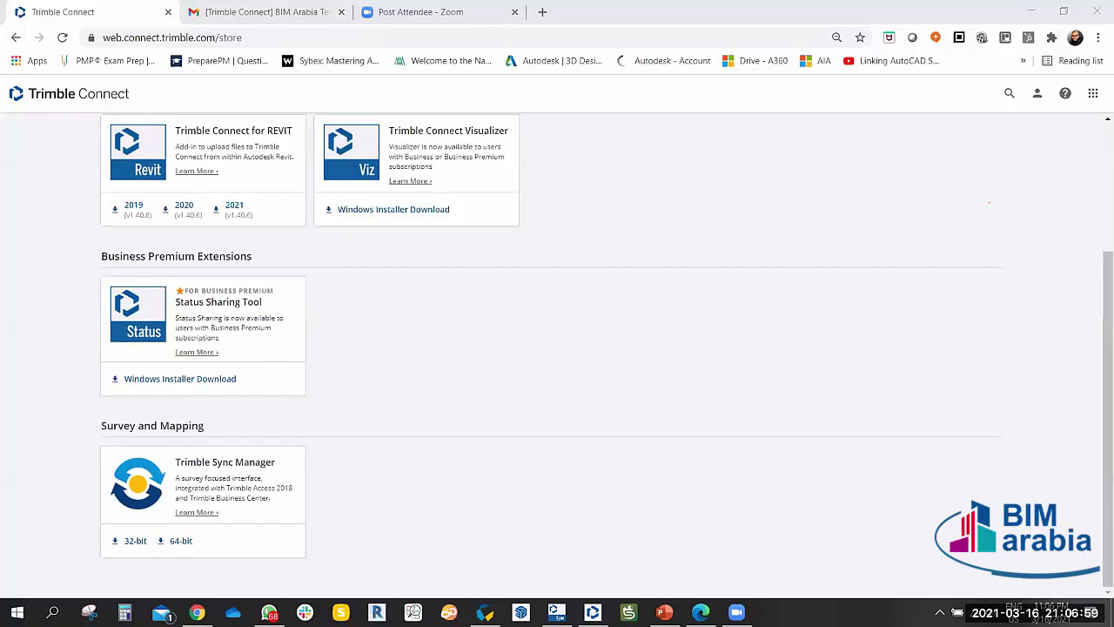
scroll(282, 230, "up", 2)
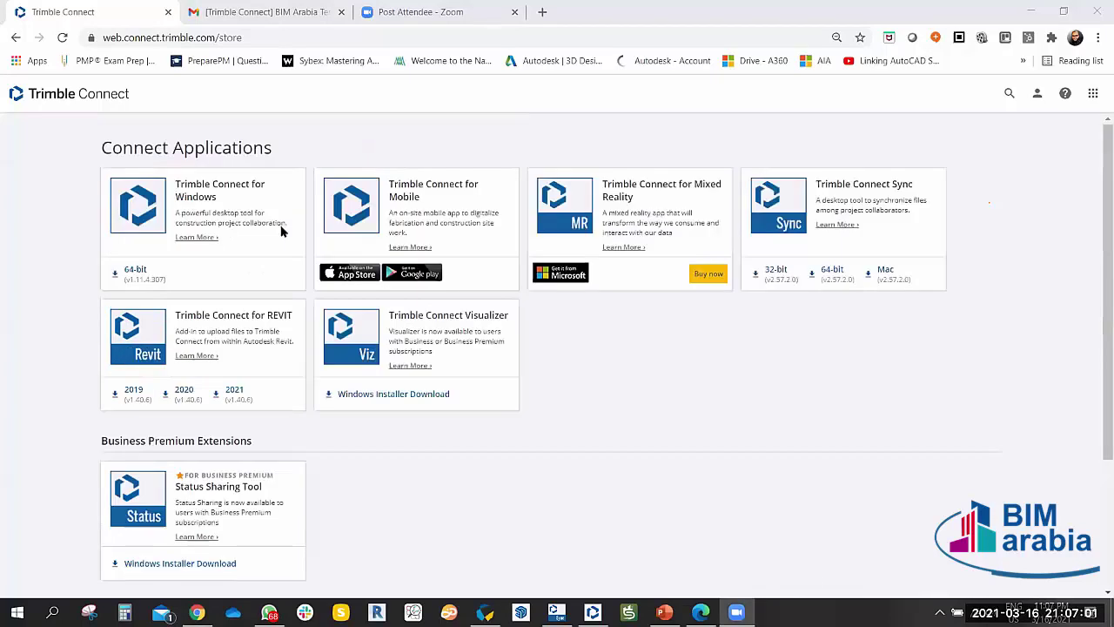
Step: Return to the Projects page via the Trimble Connect logo and scroll the project cards
left_click(105, 94)
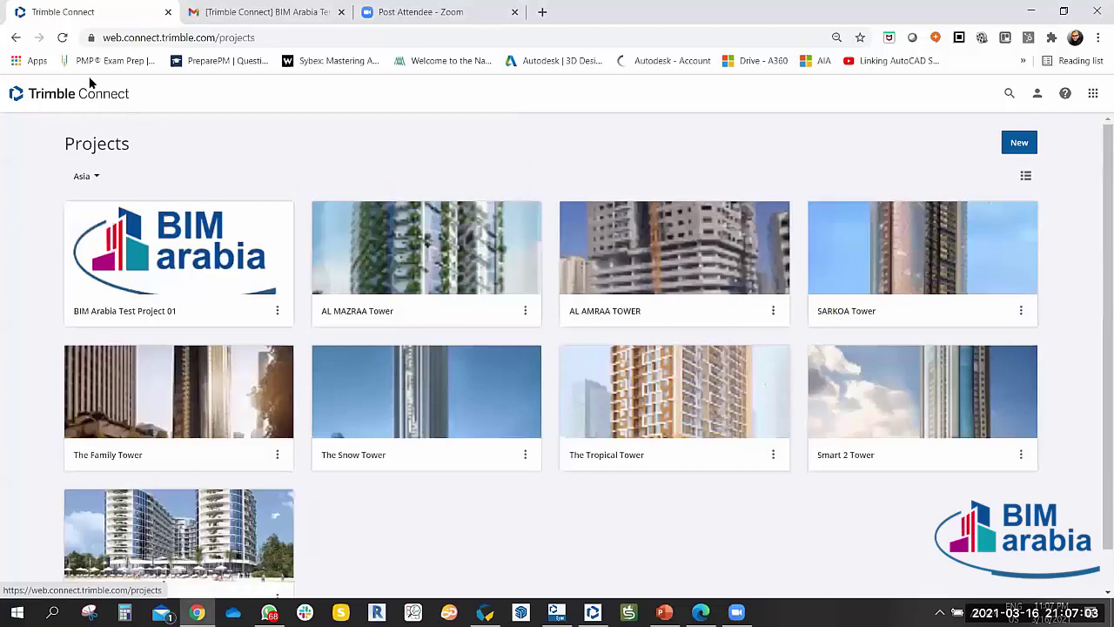
scroll(427, 517, "down", 1)
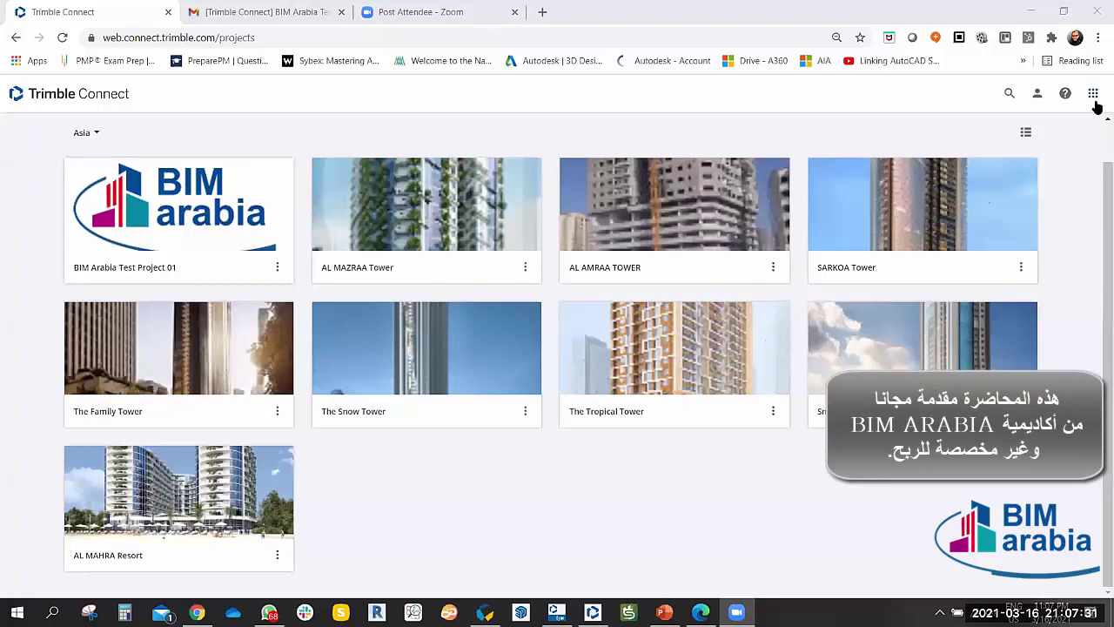
scroll(975, 191, "up", 1)
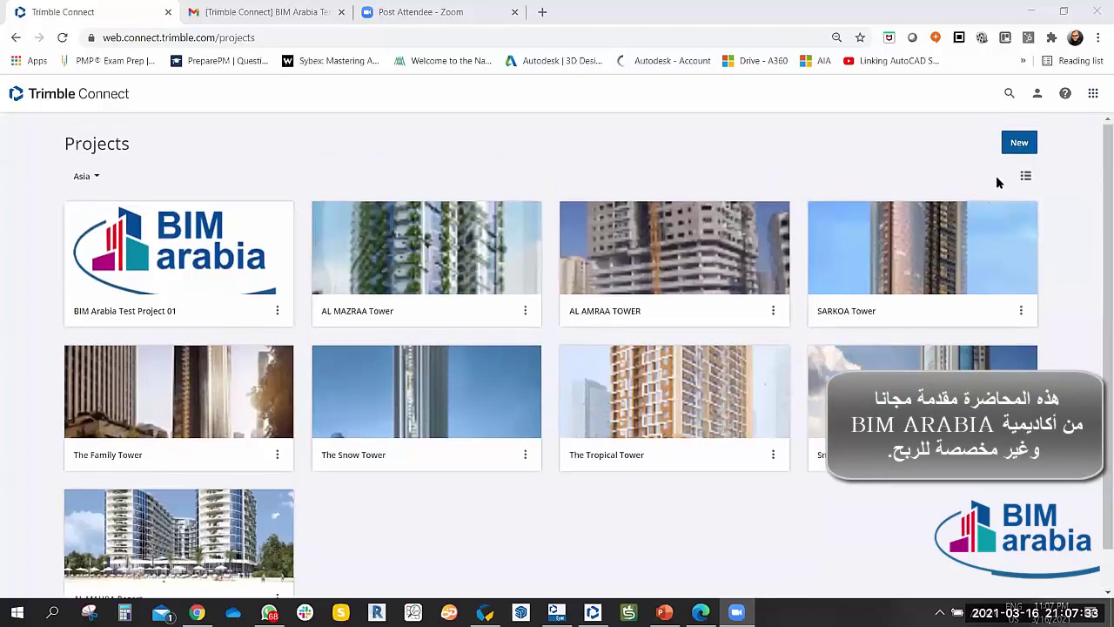
Step: Open and abandon the New Project form, then open BIM Arabia Test Project 01
left_click(1019, 142)
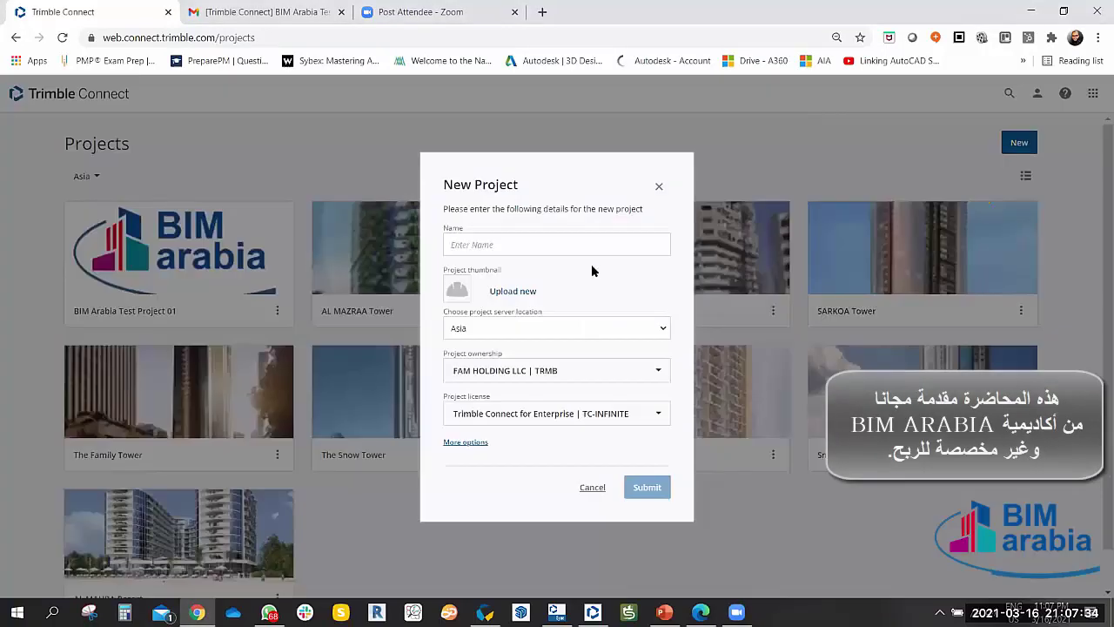
left_click(500, 292)
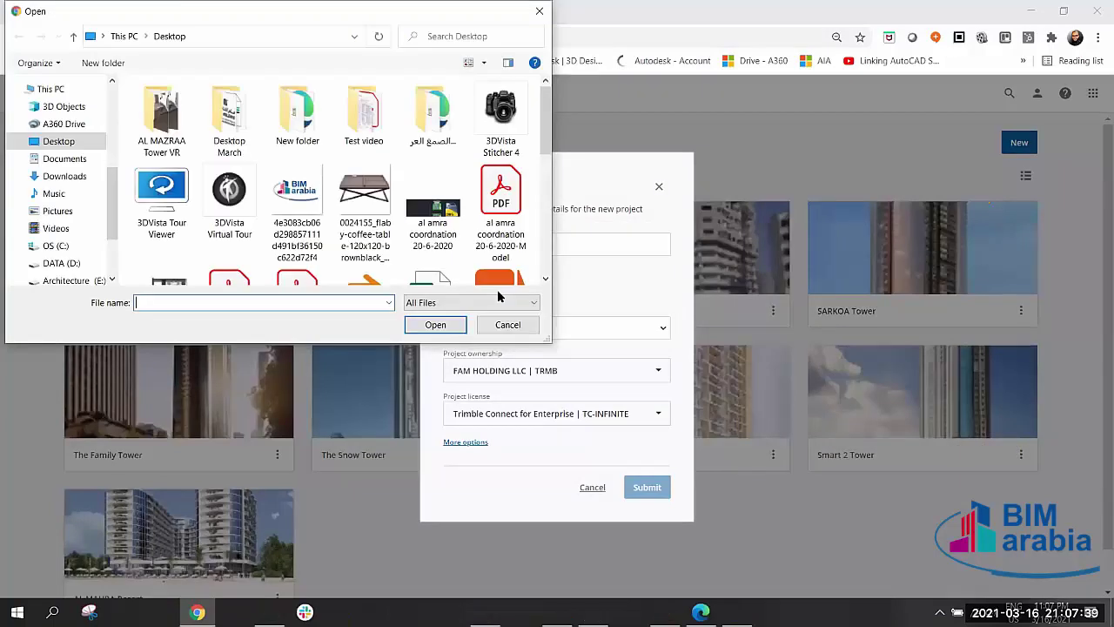
left_click(540, 12)
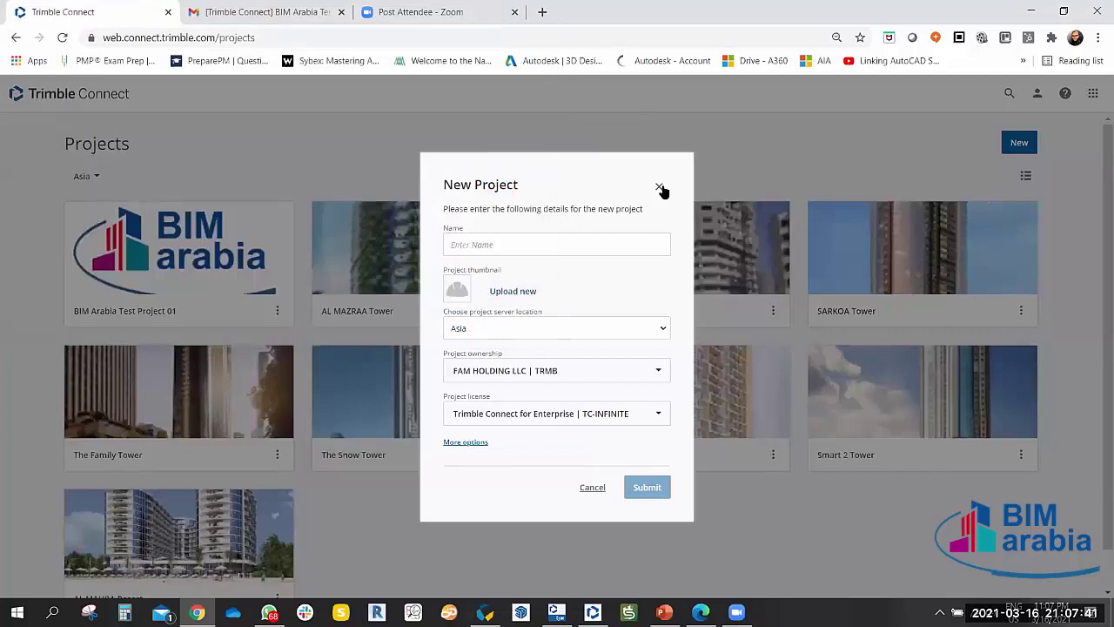
left_click(659, 186)
left_click(201, 254)
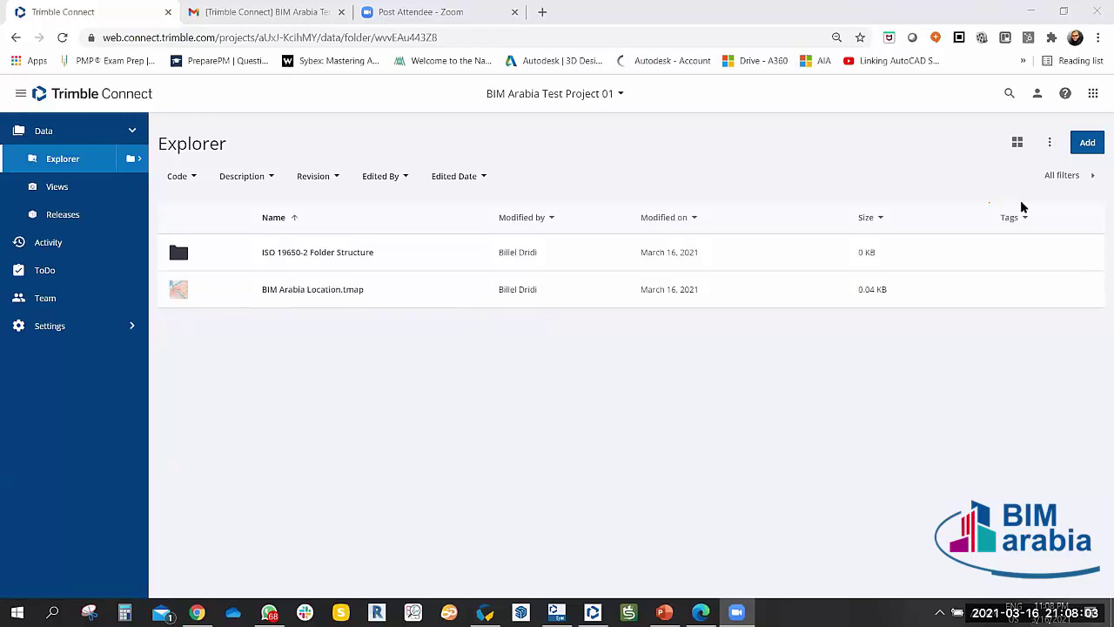
Step: Drag the long-named desktop image file into the project's Explorer to upload it
key("super+d")
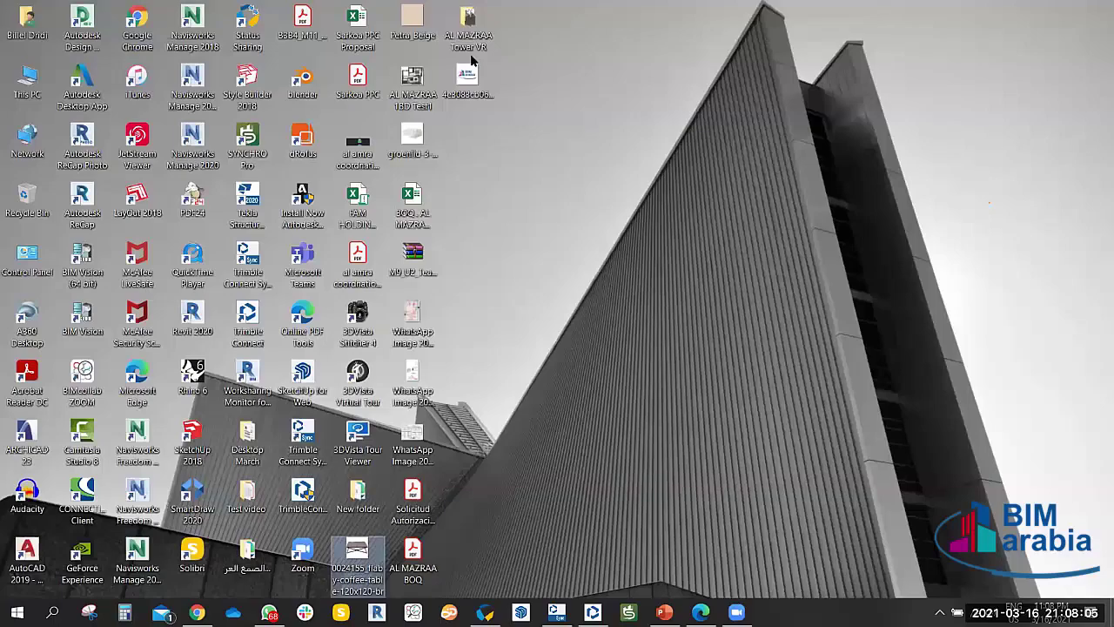
left_click_drag(470, 73, 487, 395)
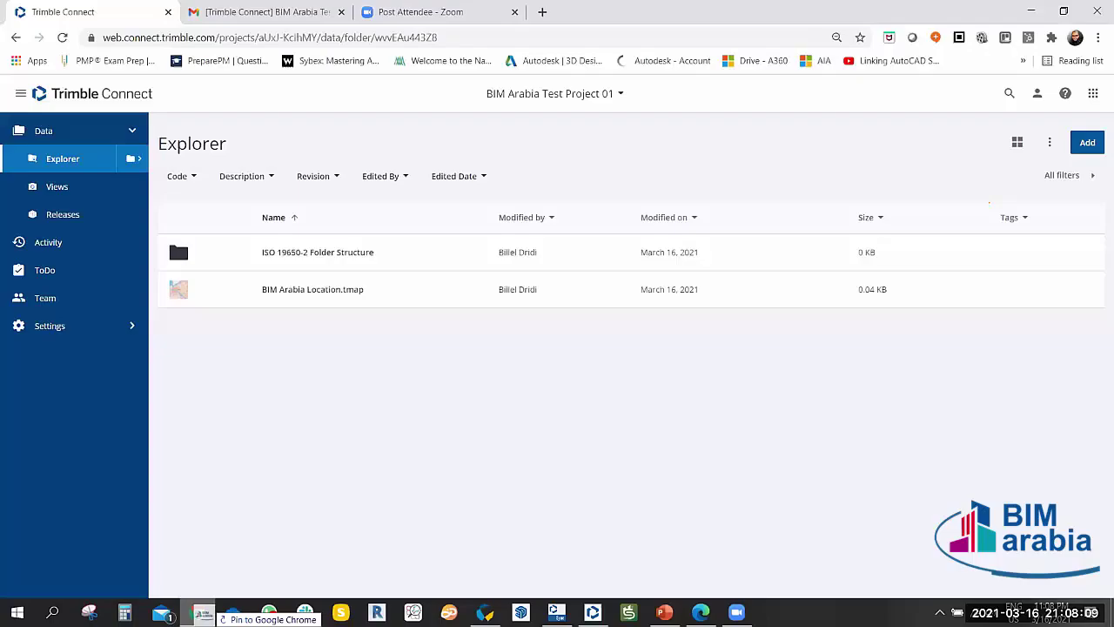
left_click_drag(487, 394, 570, 388)
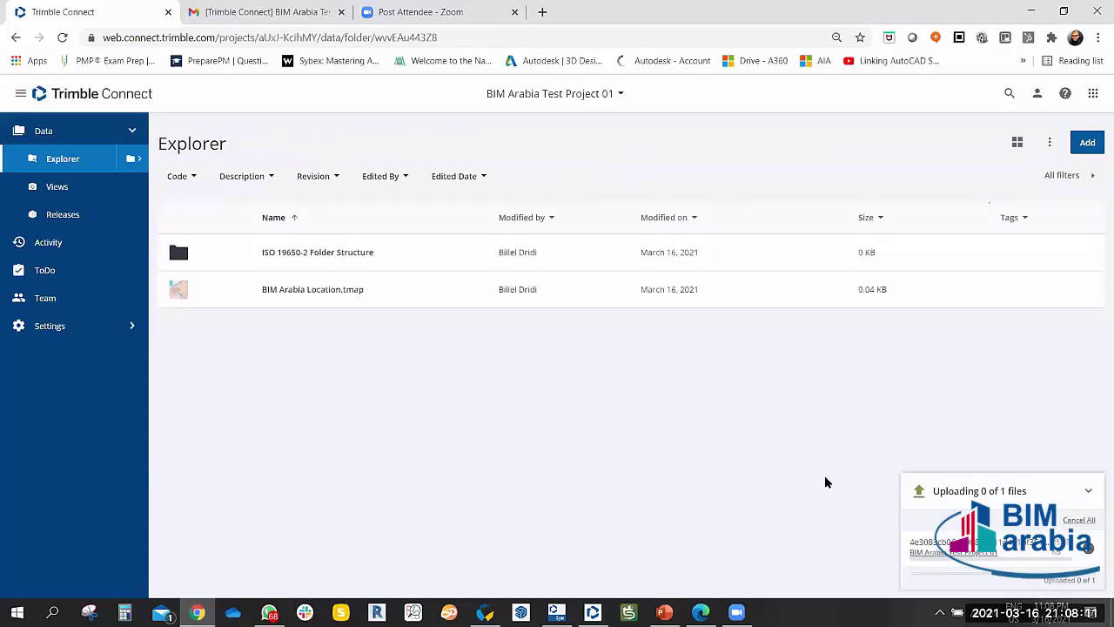
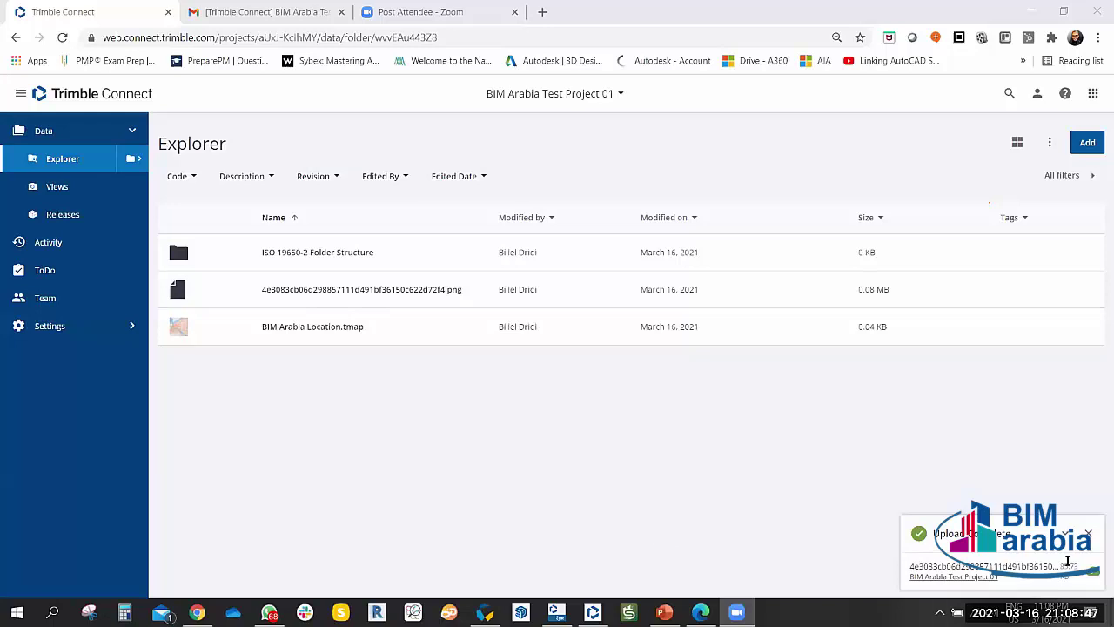
Step: Close the 'Upload complete' notification in the BIM Arabia Test Project 01 Explorer
left_click(1088, 533)
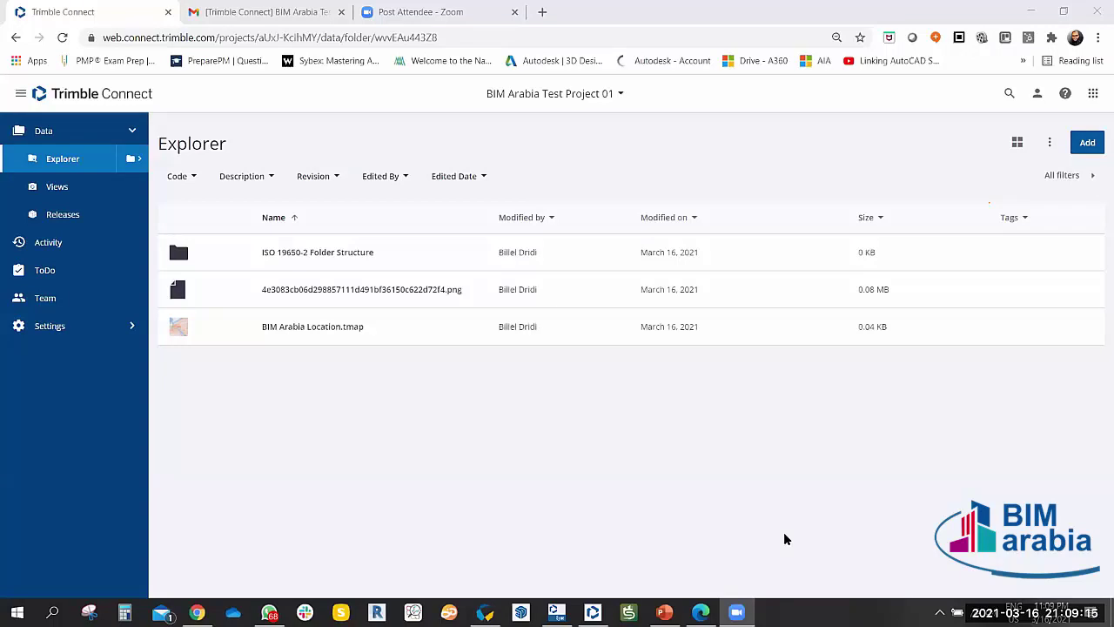
left_click(1084, 148)
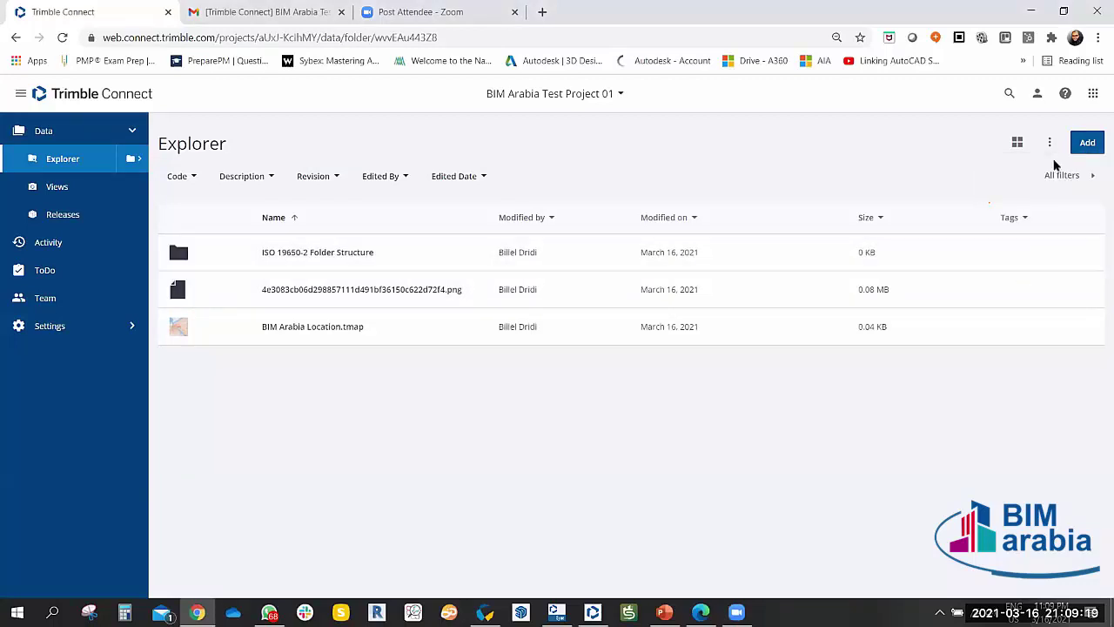
Step: Upload the 0024155_flaby-coffee-table image from the Desktop into the project root
left_click(1081, 148)
left_click(976, 264)
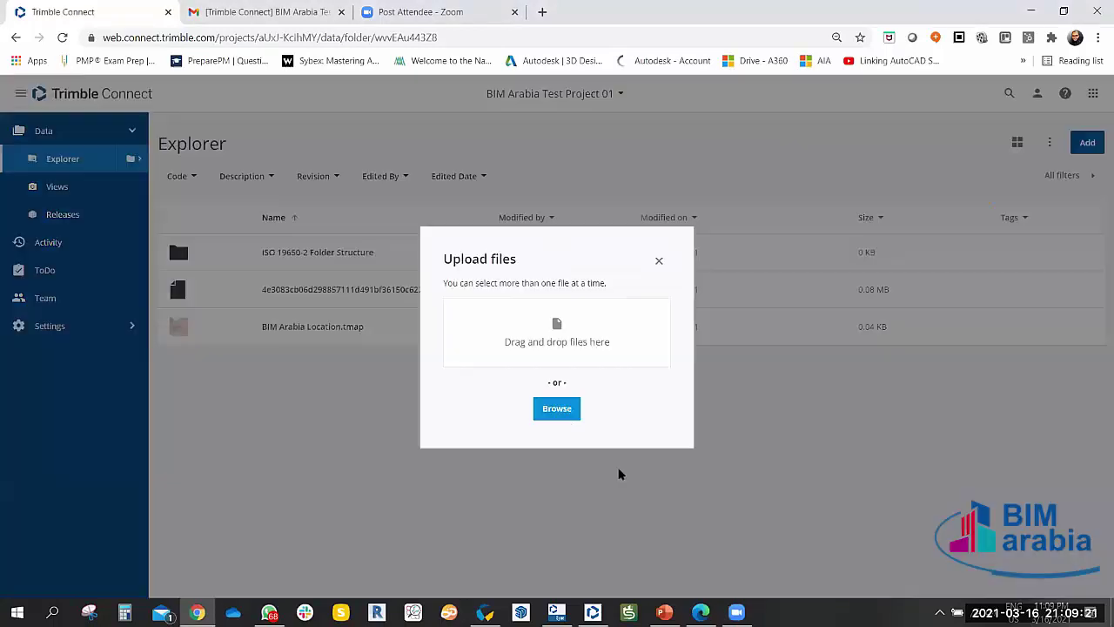
left_click(558, 411)
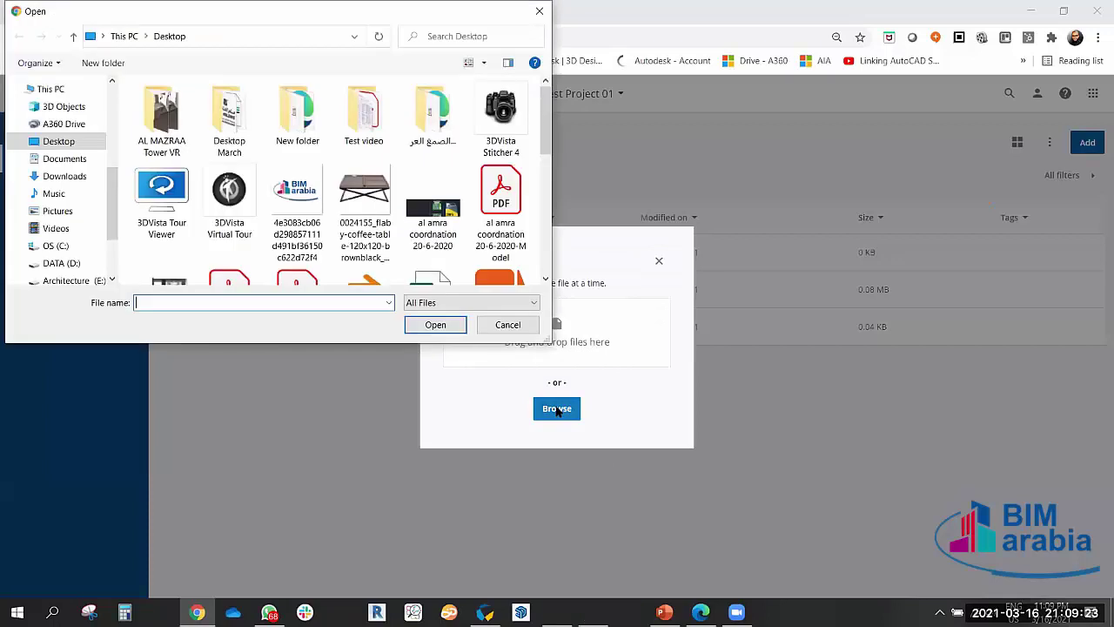
left_click(364, 204)
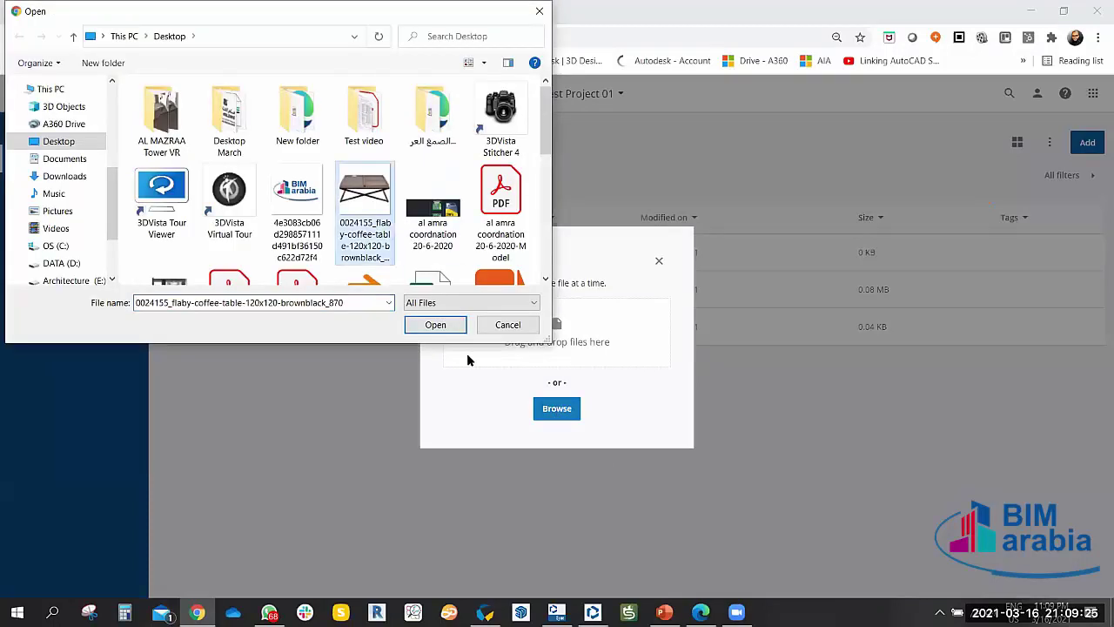
left_click(435, 324)
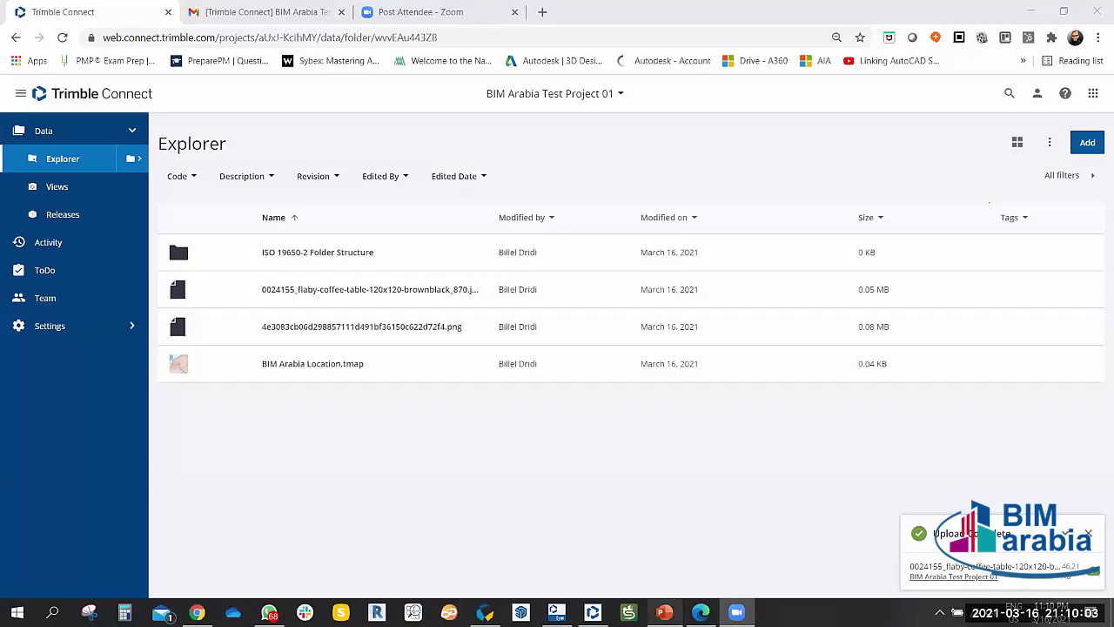
Step: In PowerPoint, start the slideshow from slide 14, the Trimble Connect pricing slide
key("alt+Tab")
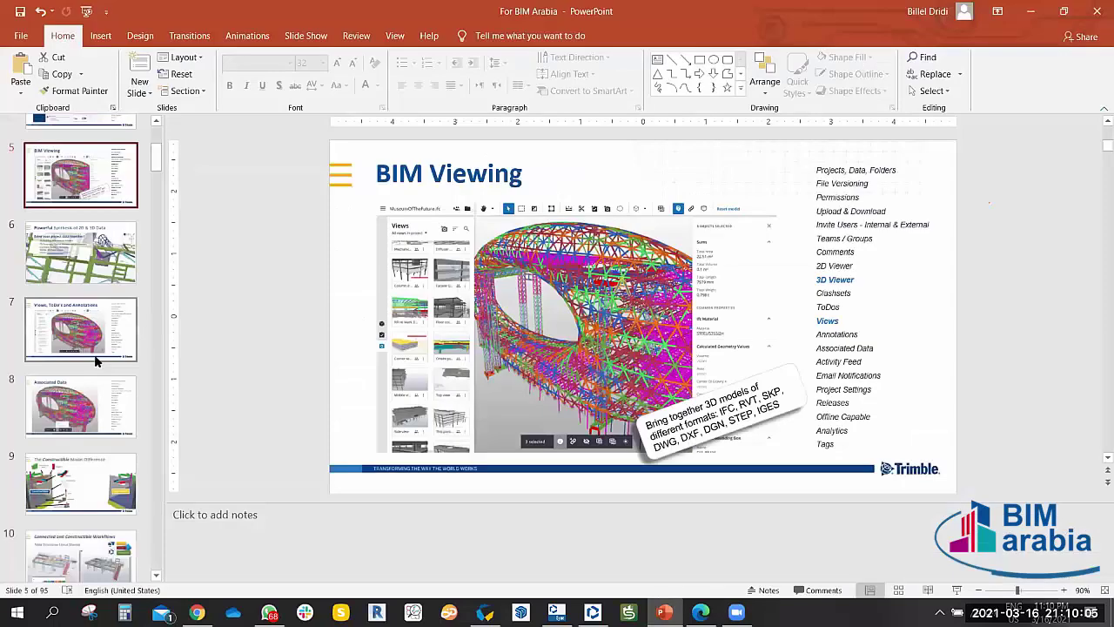
scroll(107, 353, "down", 3)
scroll(108, 354, "down", 2)
scroll(101, 345, "down", 2)
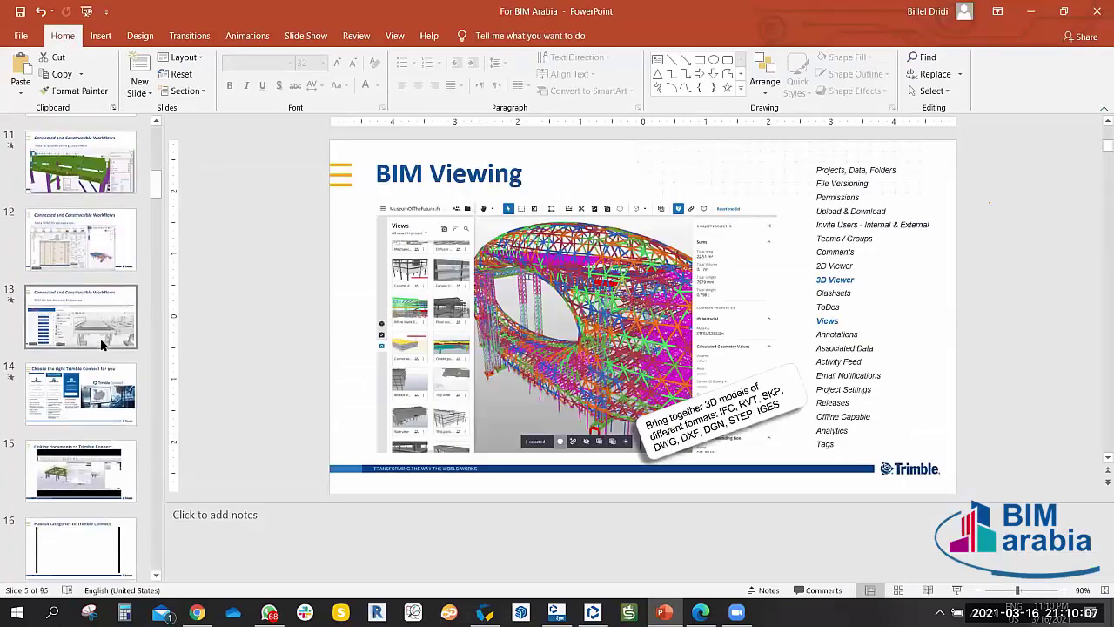
scroll(101, 344, "down", 2)
scroll(101, 344, "down", 1)
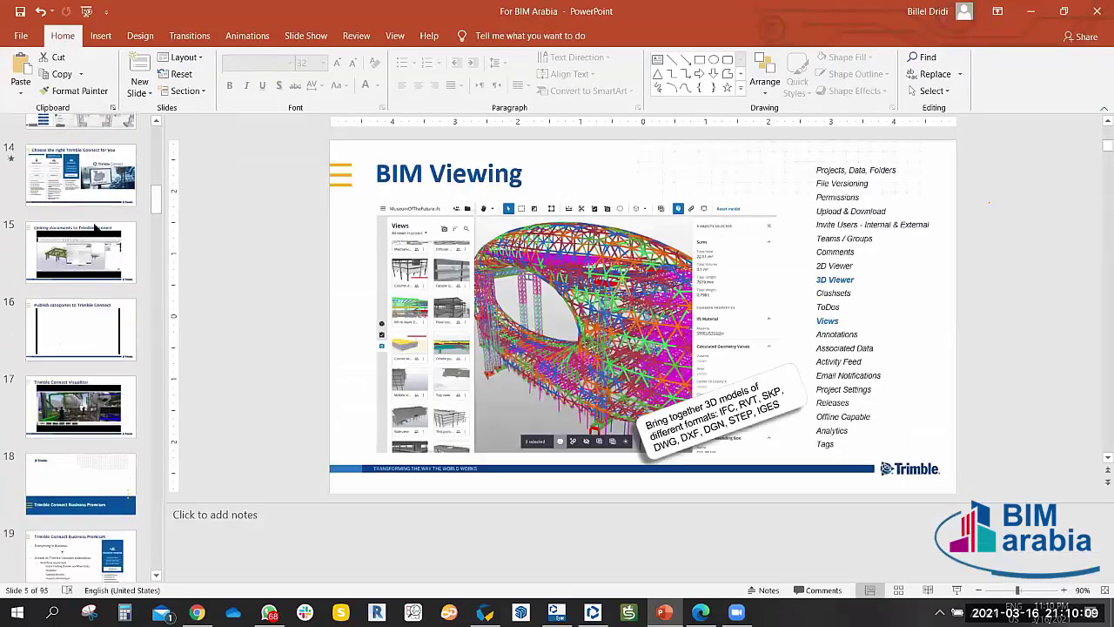
left_click(80, 175)
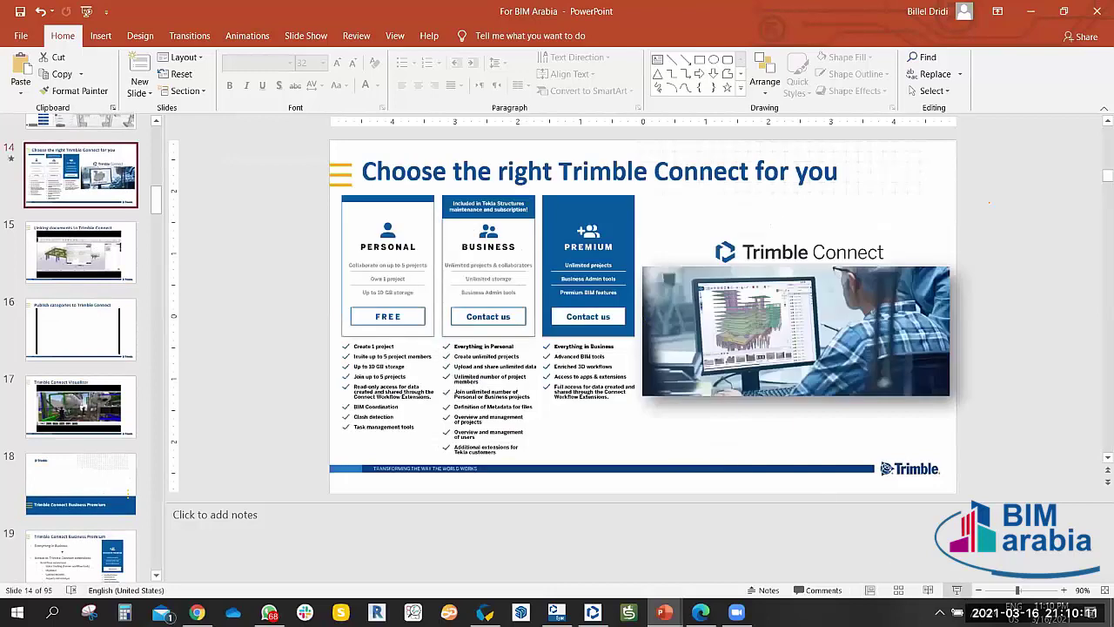
key("shift+F5")
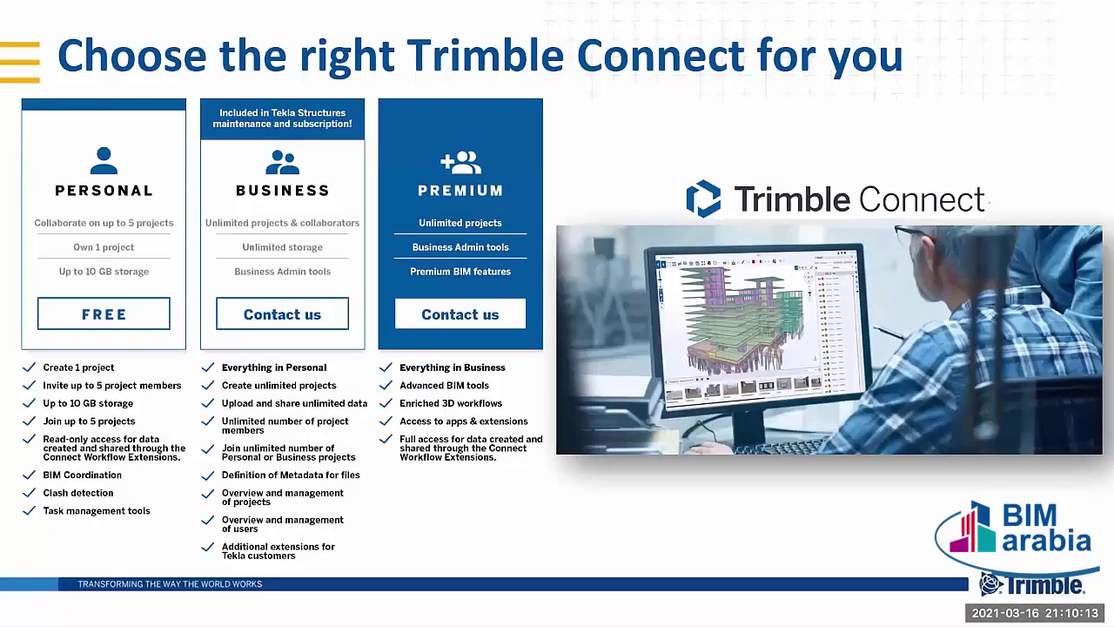